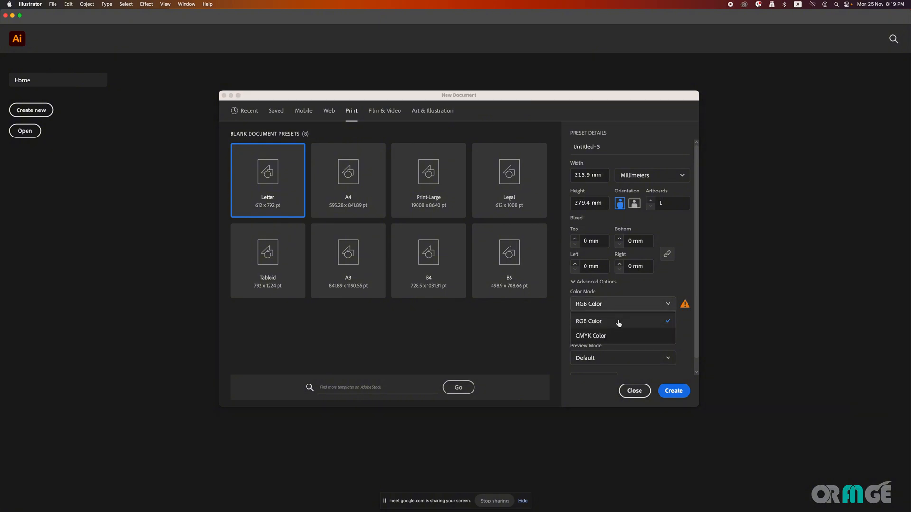
Step: Create a new Letter print document in millimetres with the CMYK colour mode
left_click(622, 335)
scroll(626, 355, "down", 2)
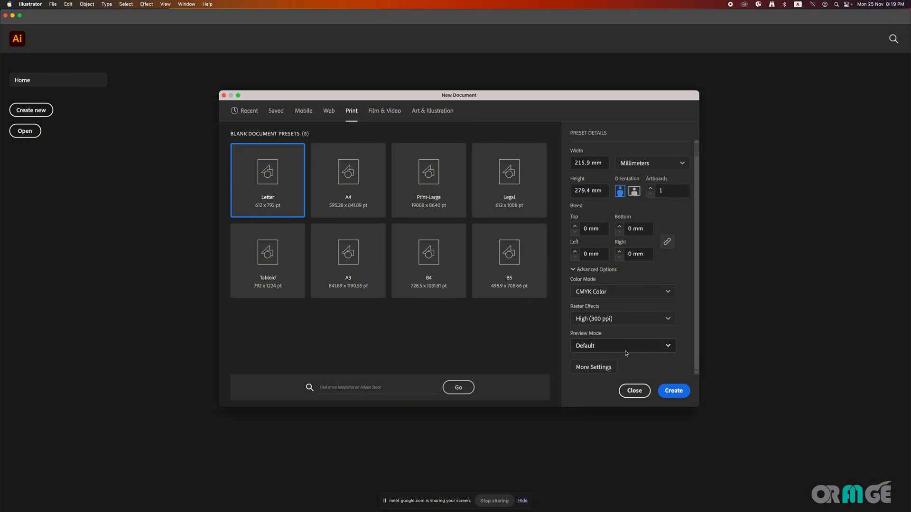
left_click(675, 391)
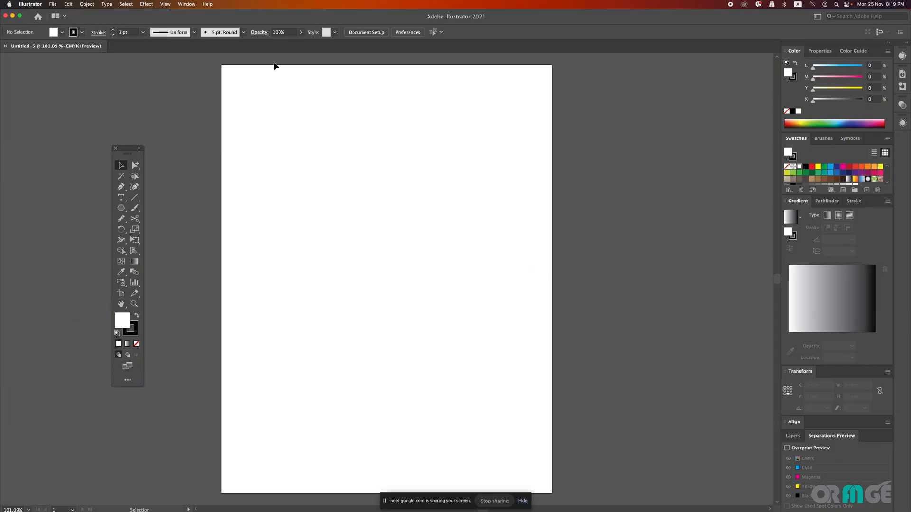
Step: Move the floating toolbar next to the artboard and look at the tools grouped with the Group Selection tool
left_click_drag(135, 153, 188, 148)
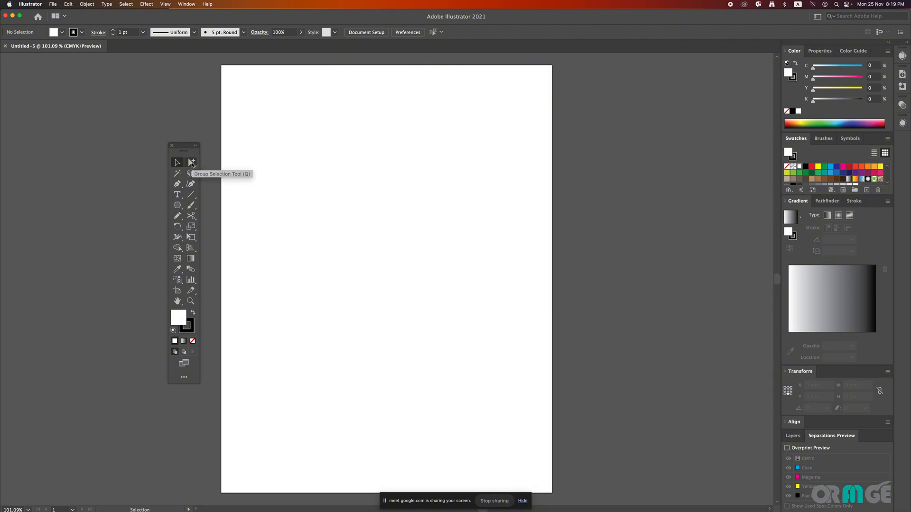
left_click(192, 163)
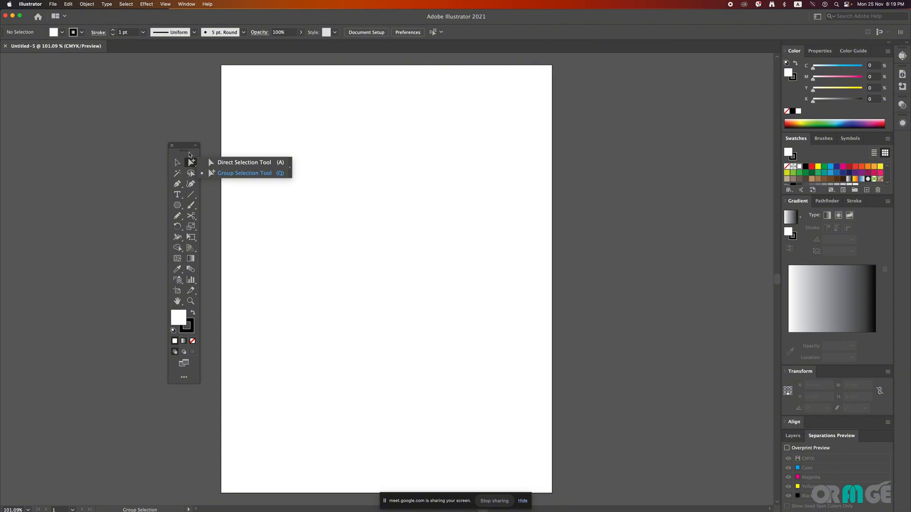
left_click(189, 166)
left_click(191, 163)
Step: Draw a rectangle about 100 mm wide and 61 mm high freehand in the artboard's upper half, and delete it
left_click(180, 207)
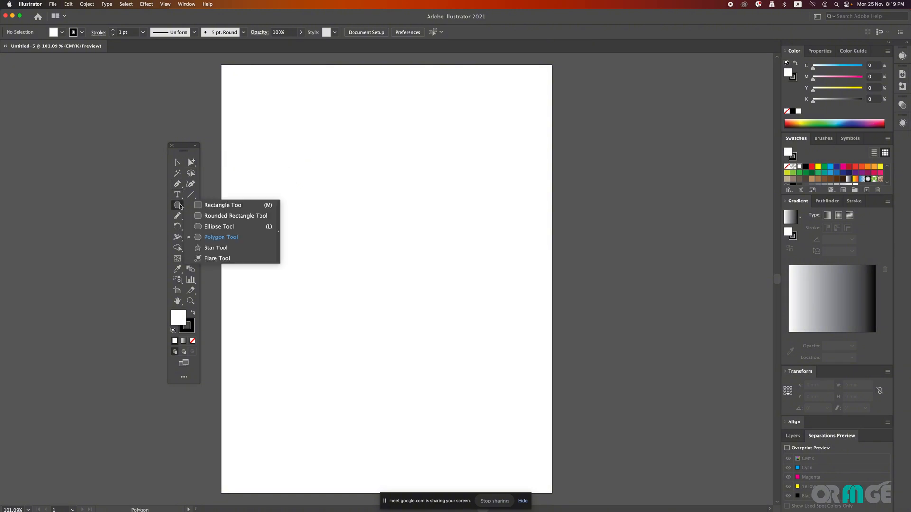
left_click(220, 207)
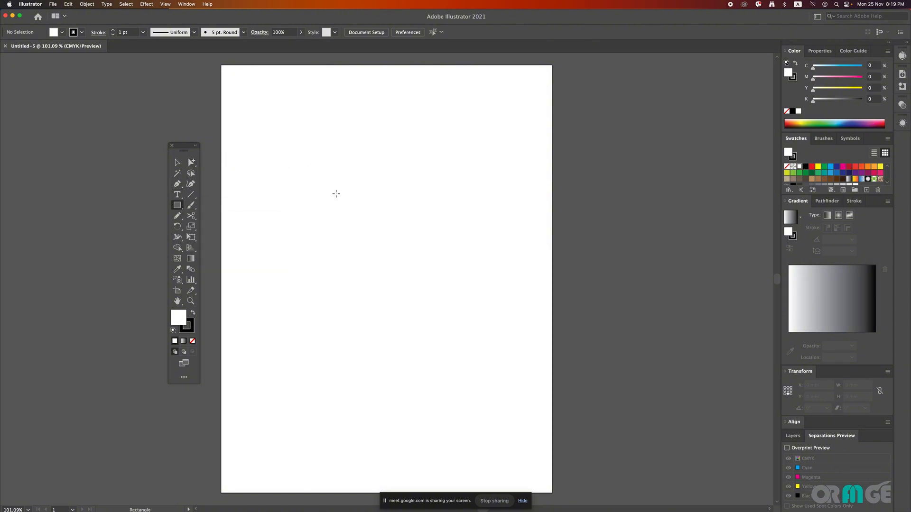
mouse_move(311, 166)
left_mouse_down()
mouse_move(464, 326)
mouse_move(509, 265)
mouse_move(509, 226)
mouse_move(491, 254)
mouse_move(464, 259)
left_mouse_up()
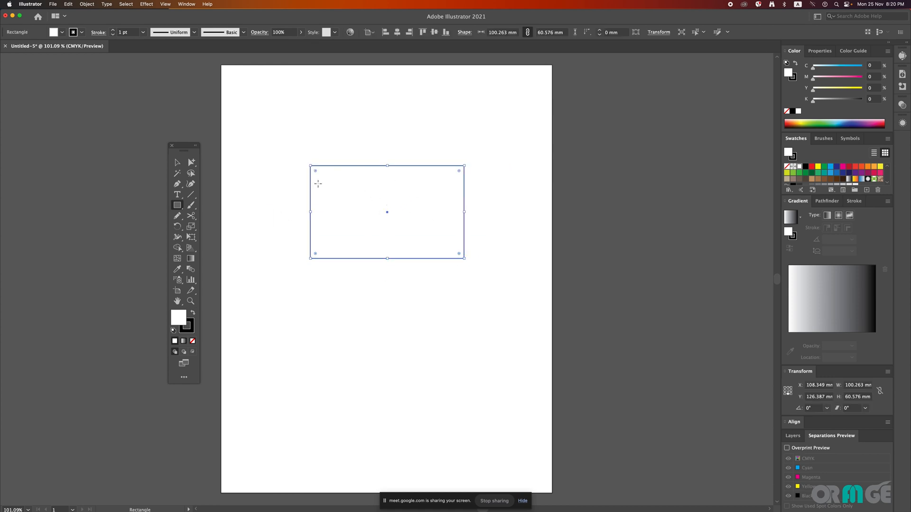
left_click(177, 163)
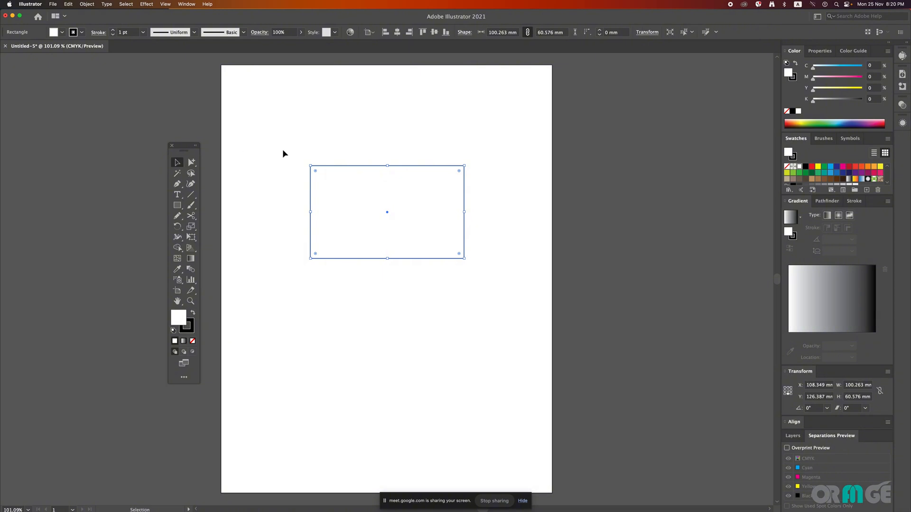
left_click(422, 261)
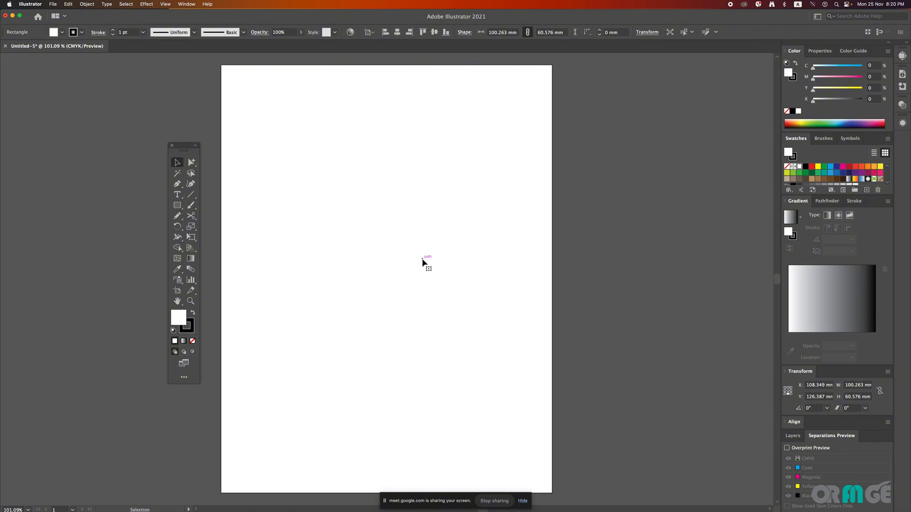
Step: Create a rectangle exactly 100 mm wide and 50 mm high in the upper half of the artboard
left_click(178, 204)
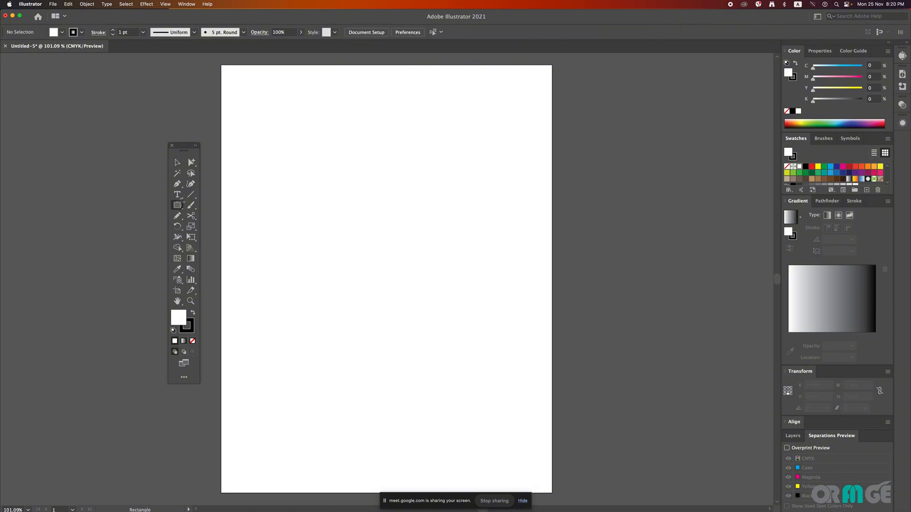
left_click(282, 166)
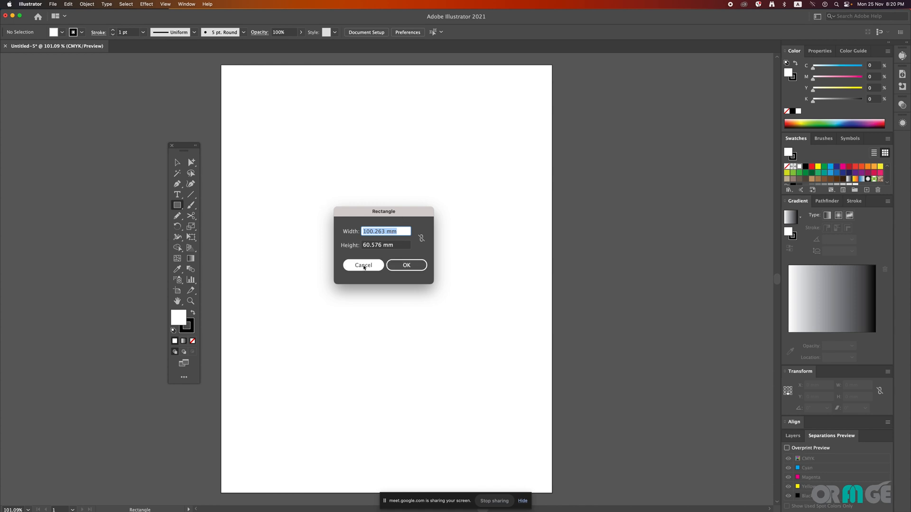
type("100")
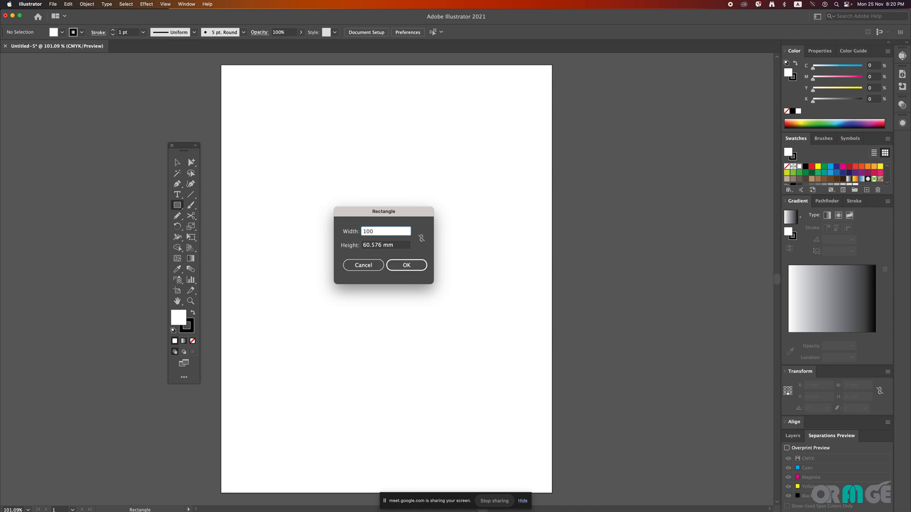
key("Tab")
type("5")
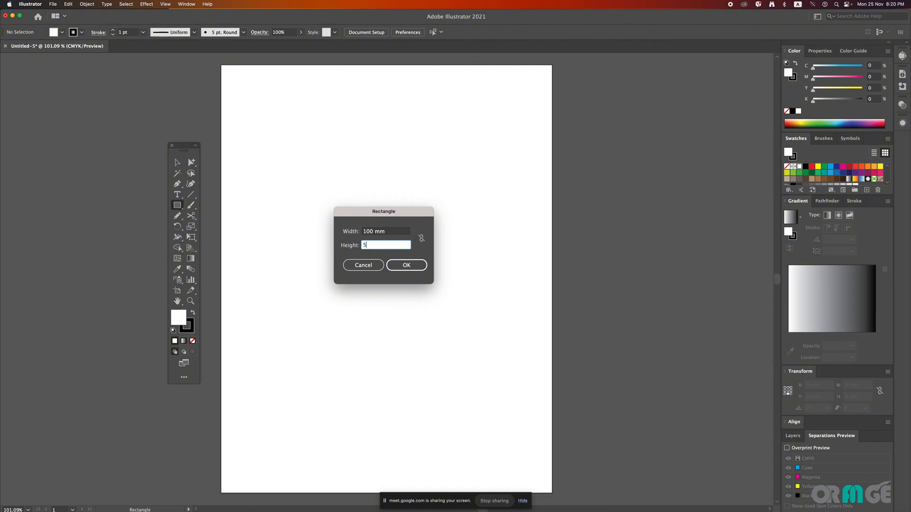
key("Return")
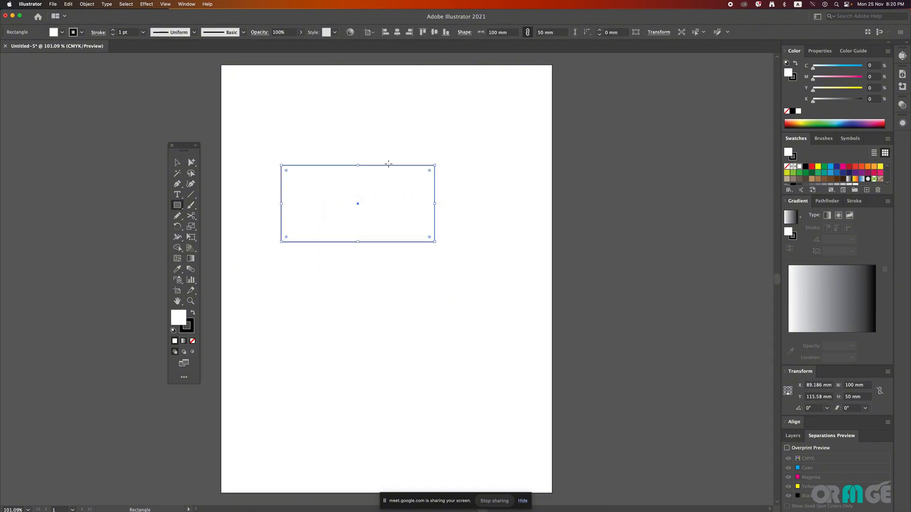
Step: Move the whole rectangle down to the middle of the artboard, at about X 115 mm and Y 162 mm
left_click(177, 163)
left_click_drag(380, 168, 417, 217)
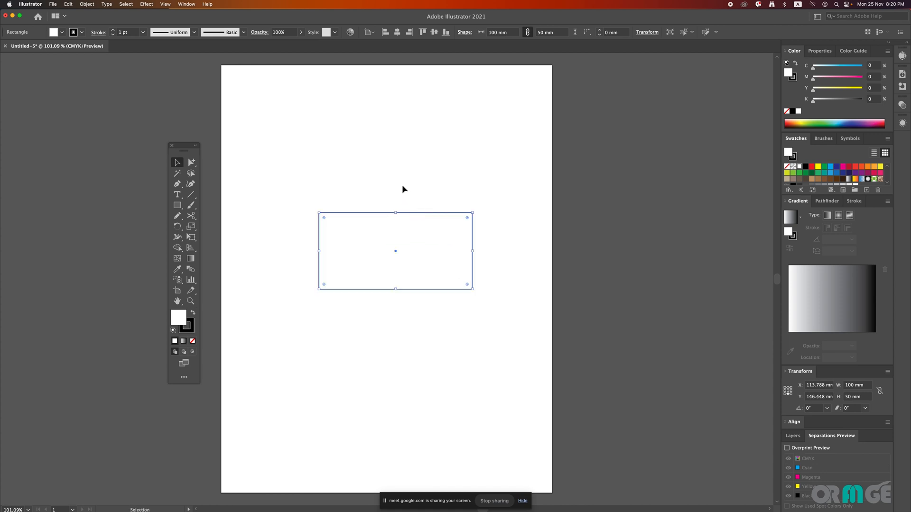
left_click(191, 162)
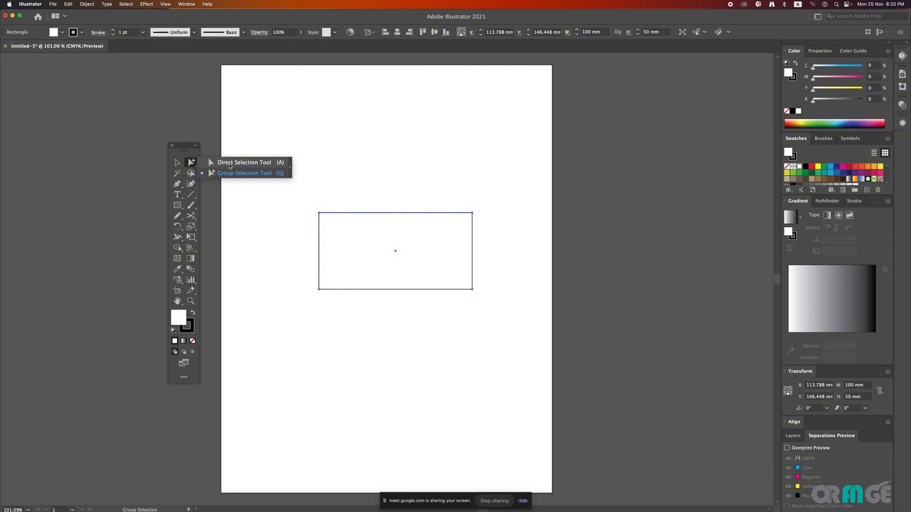
left_click(229, 167)
left_click(176, 163)
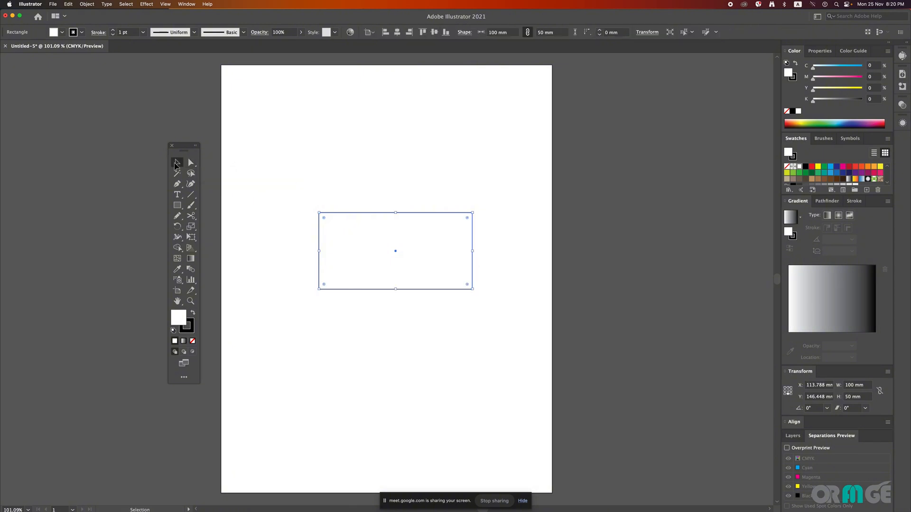
left_click(314, 196)
left_click_drag(340, 213, 362, 240)
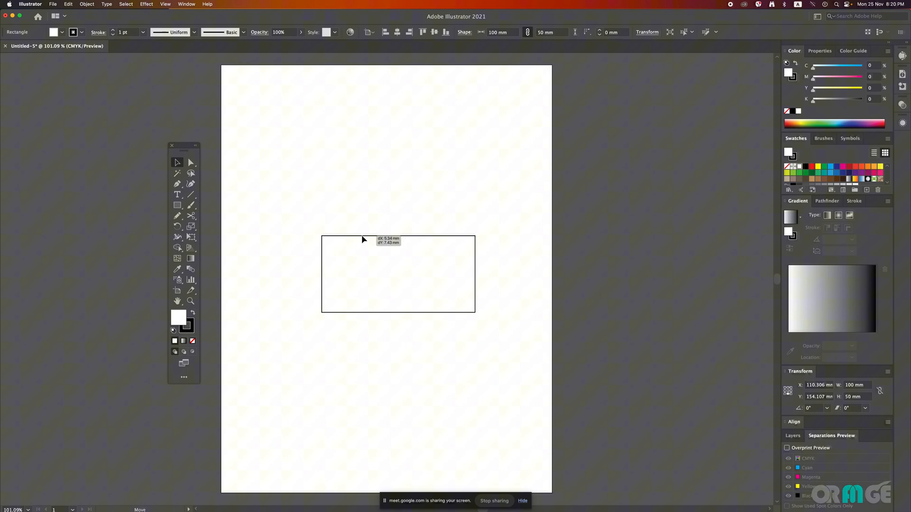
Step: Select only the rectangle's upper-left anchor point with the Direct Selection tool
left_click(190, 162)
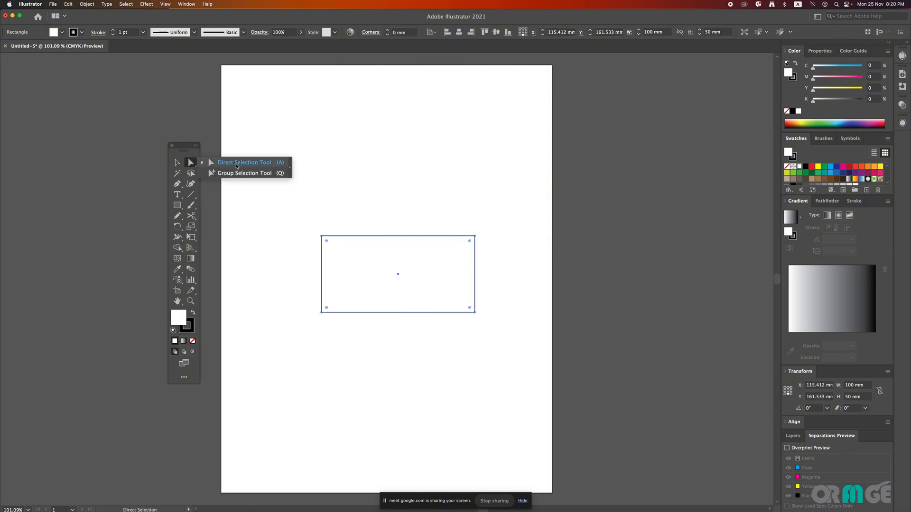
left_click(237, 164)
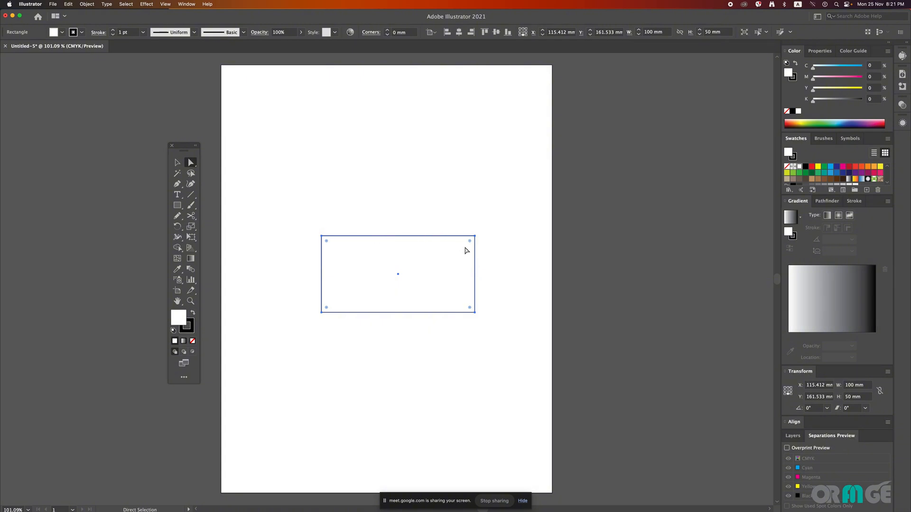
key("XF86AudioRaiseVolume")
scroll(467, 251, "left", 3)
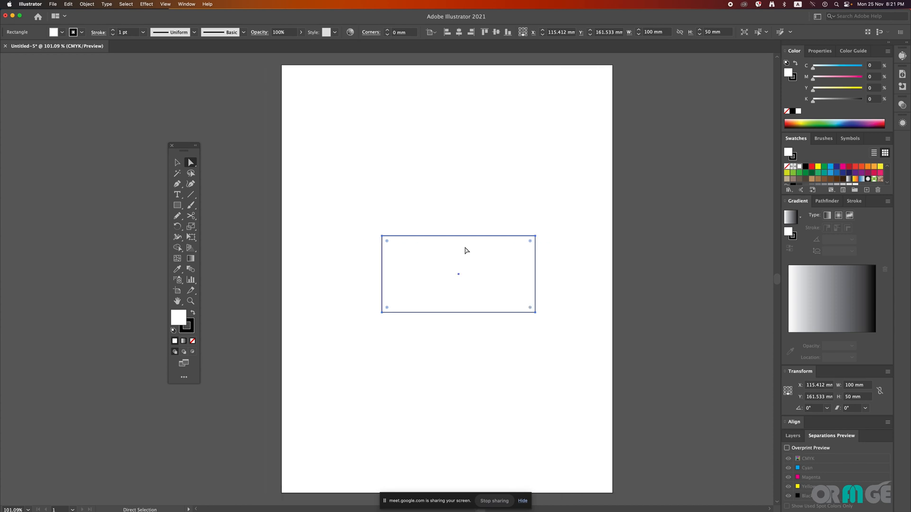
left_click(395, 227)
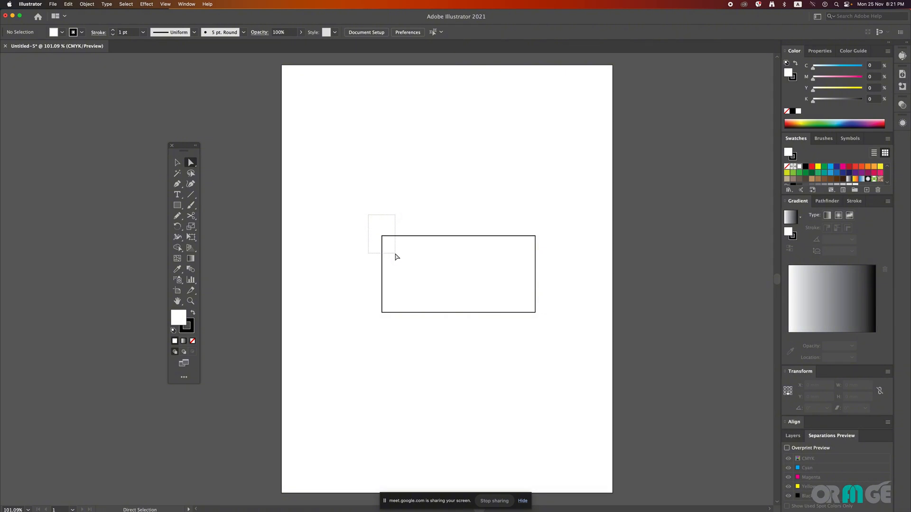
left_click(395, 236)
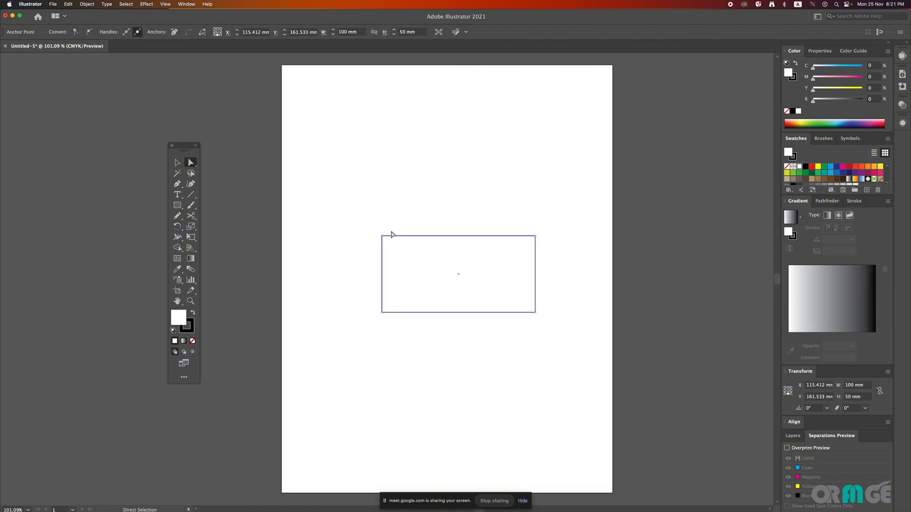
left_click_drag(363, 209, 386, 244)
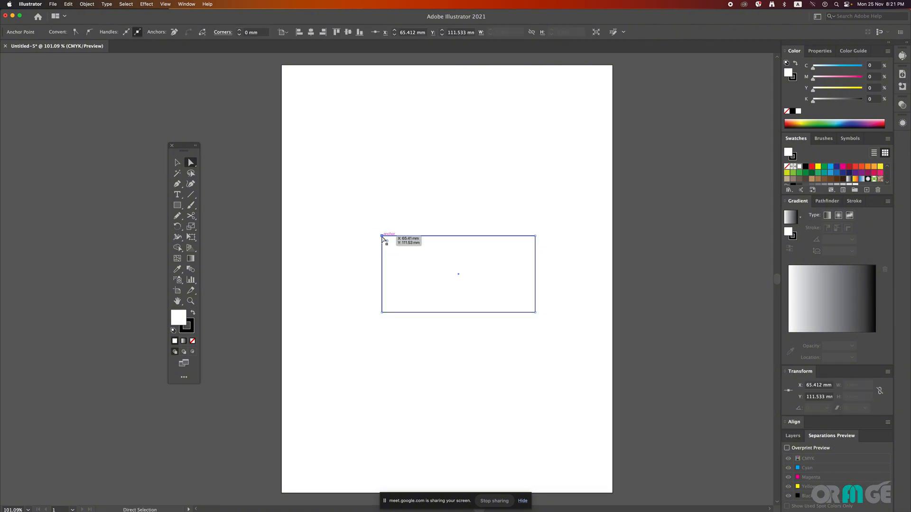
Step: Pull the rectangle's upper-left anchor point outward and round that corner, extending the shape to about 116 by 56 mm
key("XF86AudioRaiseVolume")
mouse_move(388, 244)
left_mouse_down()
mouse_move(481, 298)
mouse_move(451, 309)
mouse_move(415, 260)
mouse_move(369, 227)
mouse_move(376, 205)
mouse_move(388, 246)
left_mouse_up()
left_click(379, 209)
left_click(355, 214)
left_click(371, 224)
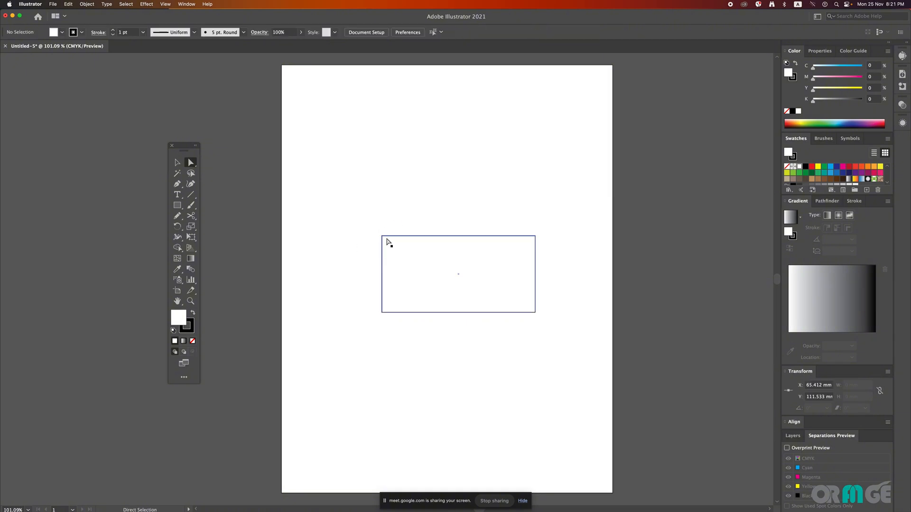
left_click(383, 236)
left_click_drag(360, 221, 384, 250)
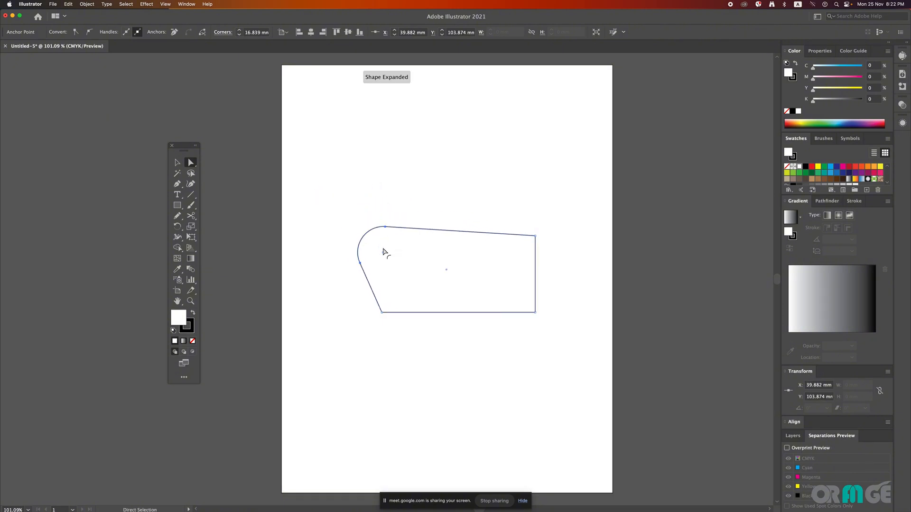
Step: Round the shape's upper-right corner to a radius of about 14.3 mm
left_click(535, 236)
left_click_drag(531, 244, 508, 254)
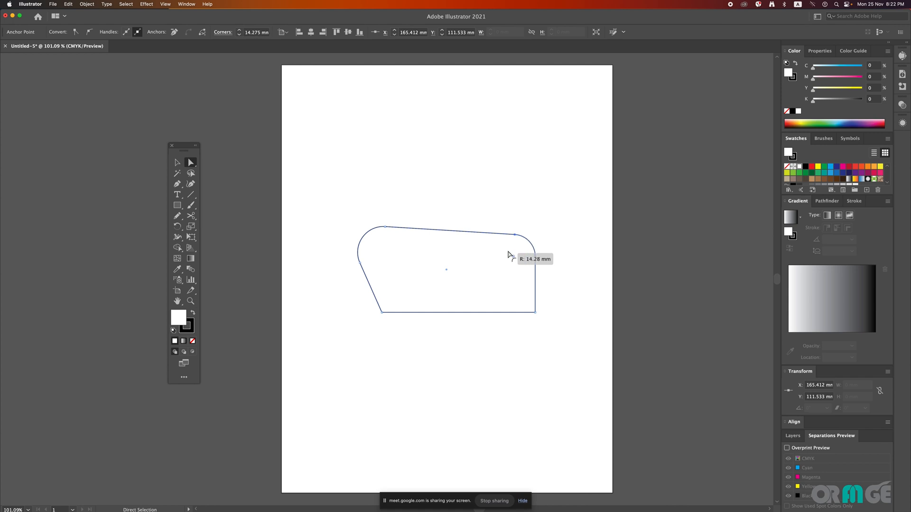
left_click(574, 224)
Step: Select the whole shape and remove the rounding from all its corners
left_click_drag(594, 202, 273, 347)
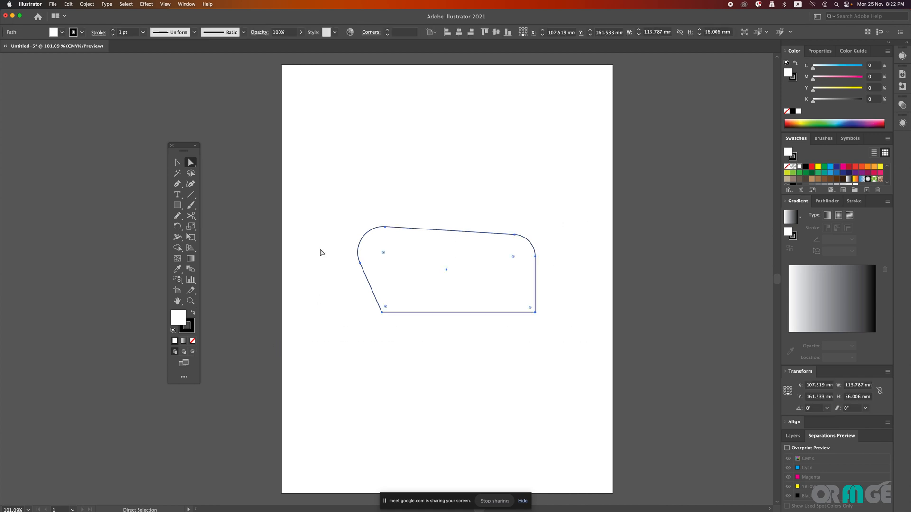
left_click_drag(322, 199, 610, 360)
mouse_move(386, 306)
left_mouse_down()
mouse_move(423, 252)
mouse_move(398, 301)
mouse_move(368, 318)
mouse_move(374, 309)
left_mouse_up()
left_click_drag(357, 230, 325, 198)
left_click(427, 195)
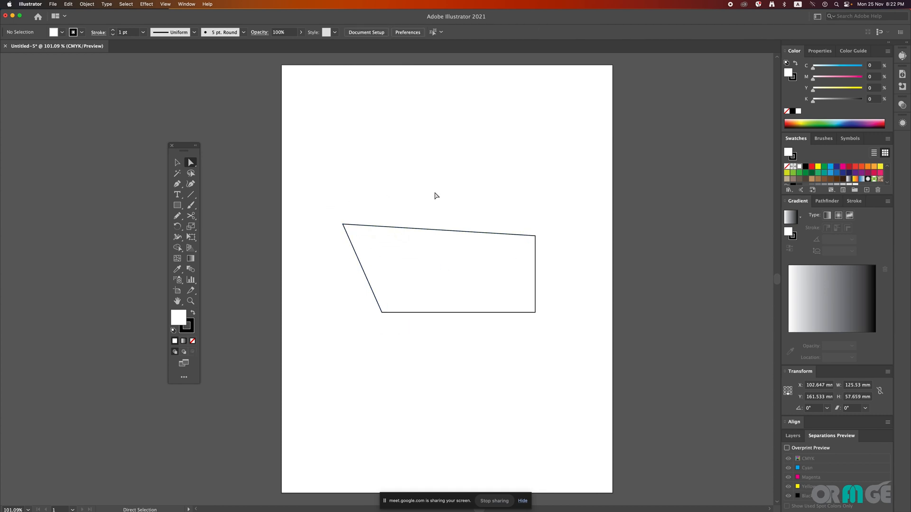
Step: Round only the upper-right corner of the sharp-cornered shape to a radius of about 12.3 mm
left_click(530, 237)
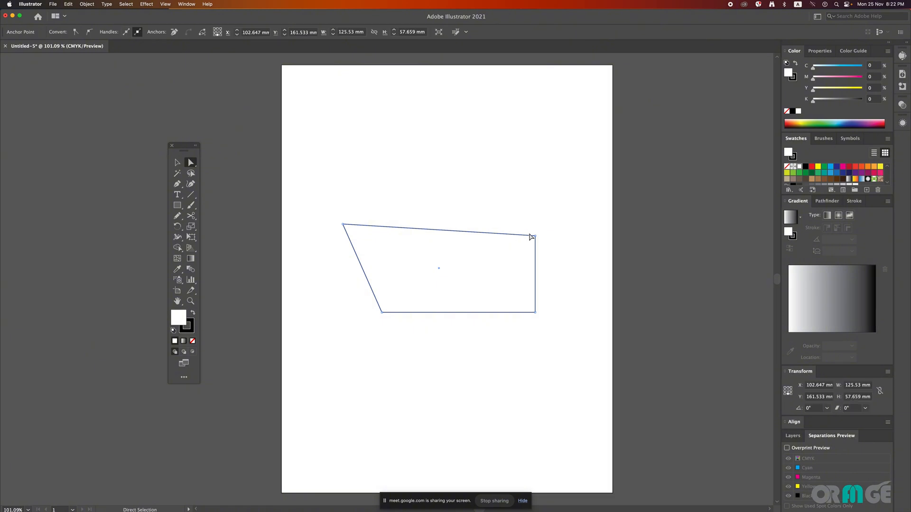
left_click(549, 237)
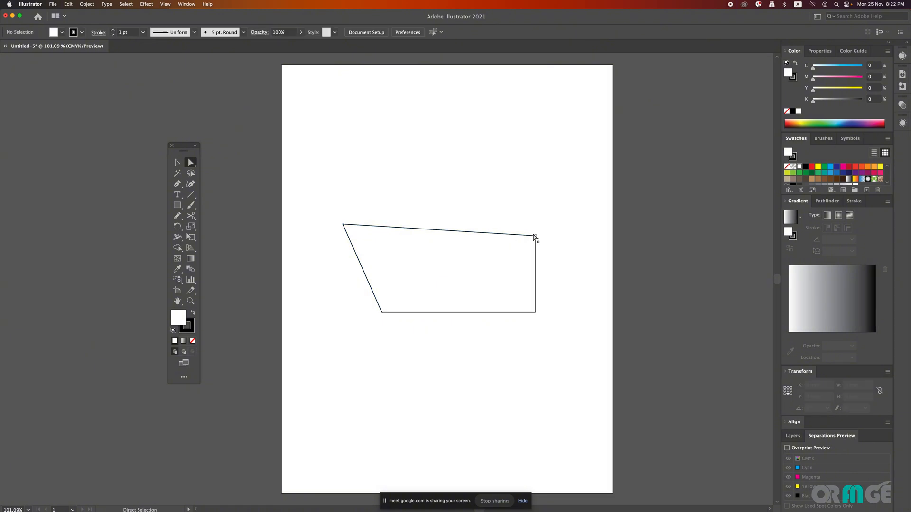
left_click(536, 236)
left_click_drag(531, 240, 511, 248)
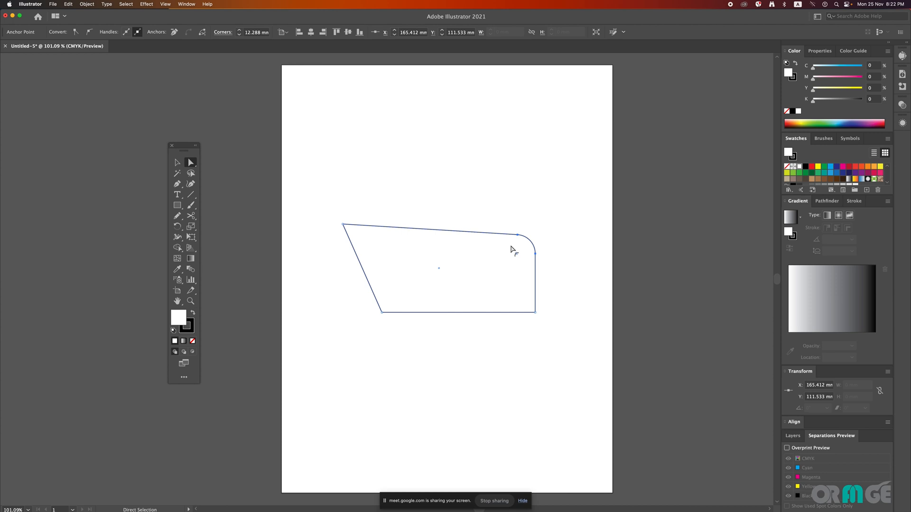
left_click(586, 247)
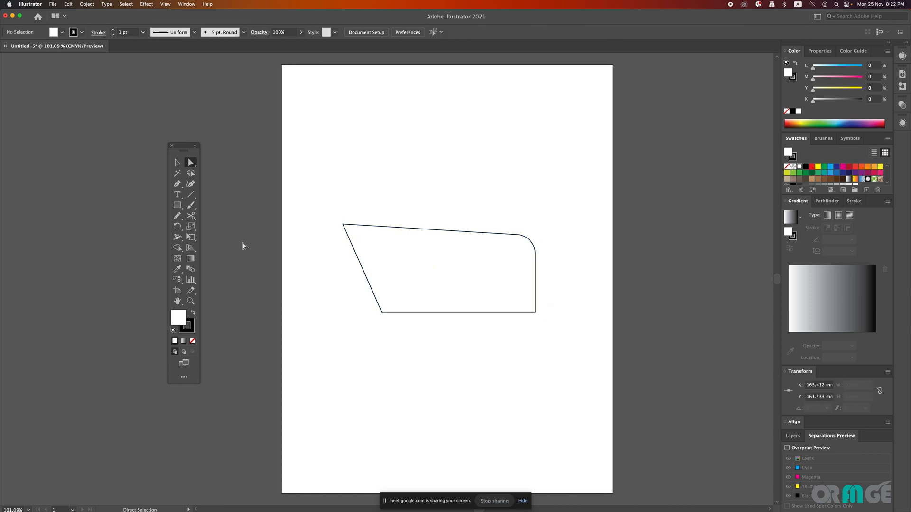
Step: Add a second rectangle of 100 by 50 mm and place it above the edited shape
left_click(180, 206)
left_click(381, 176)
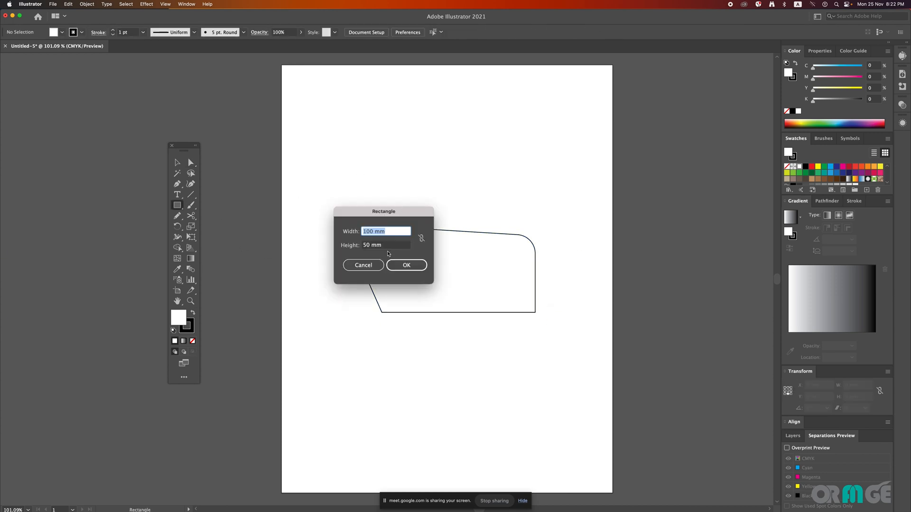
left_click(406, 265)
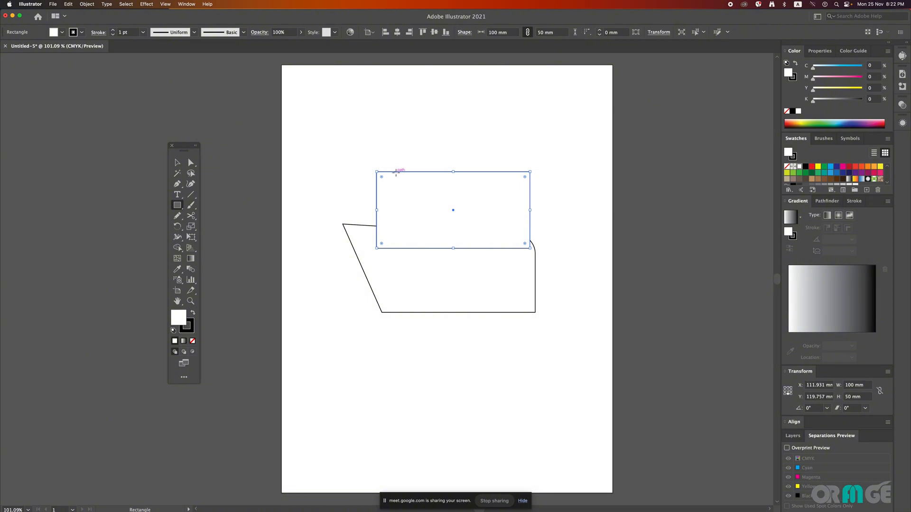
left_click(177, 162)
left_click_drag(474, 177, 462, 129)
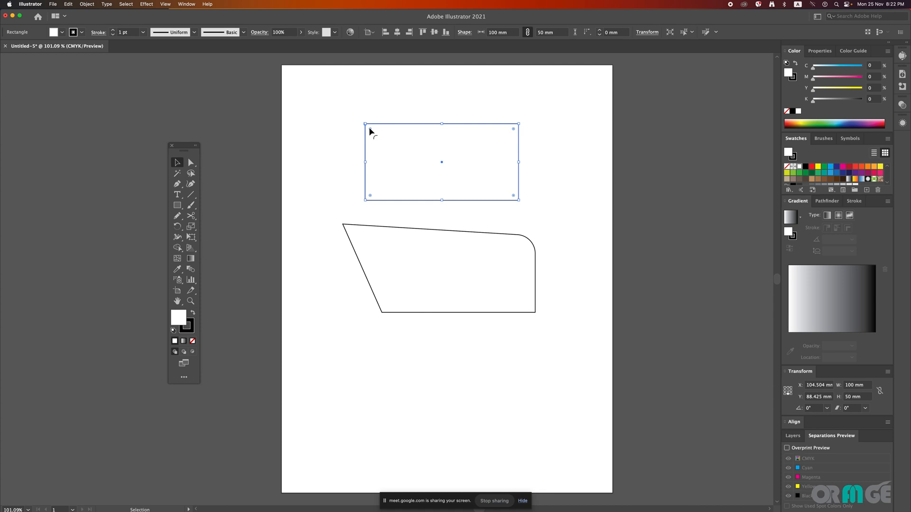
Step: Round all four corners of the 100 by 50 mm rectangle to a radius of about 4.4 mm
mouse_move(371, 132)
left_mouse_down()
mouse_move(380, 140)
mouse_move(372, 133)
left_mouse_up()
left_click(308, 141)
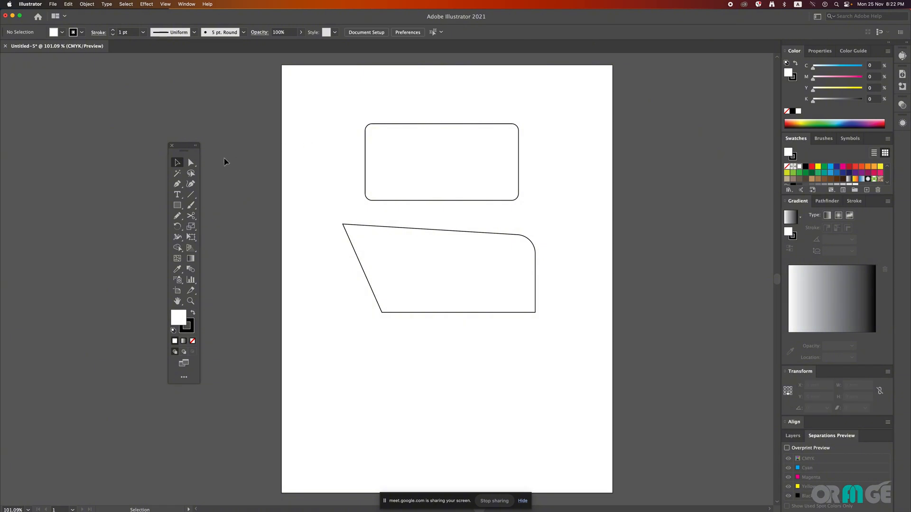
Step: Try rounding only the upper rectangle's upper-left corner to a radius of about 24.7 mm and moving the whole shape
left_click_drag(191, 163, 237, 163)
left_click_drag(345, 110, 402, 158)
left_click_drag(371, 132, 407, 157)
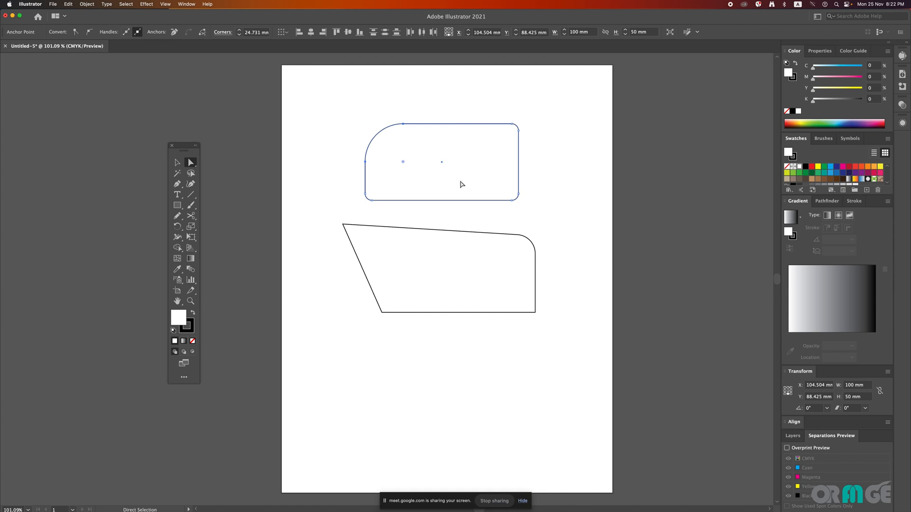
left_click_drag(475, 182, 551, 213)
key("super+z")
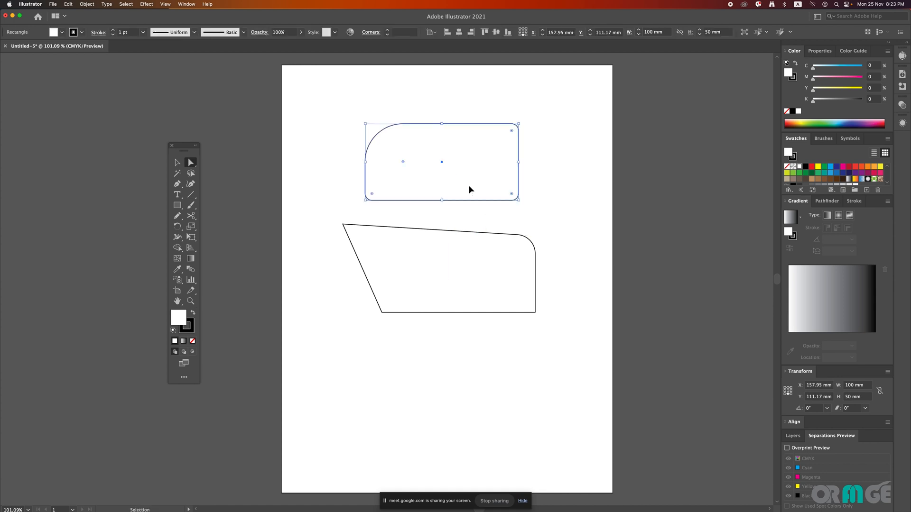
key("super+z")
Step: Round the upper rectangle's upper-left and lower-right corners strongly with Direct Selection to form a leaf-like shape
left_click_drag(340, 105, 395, 148)
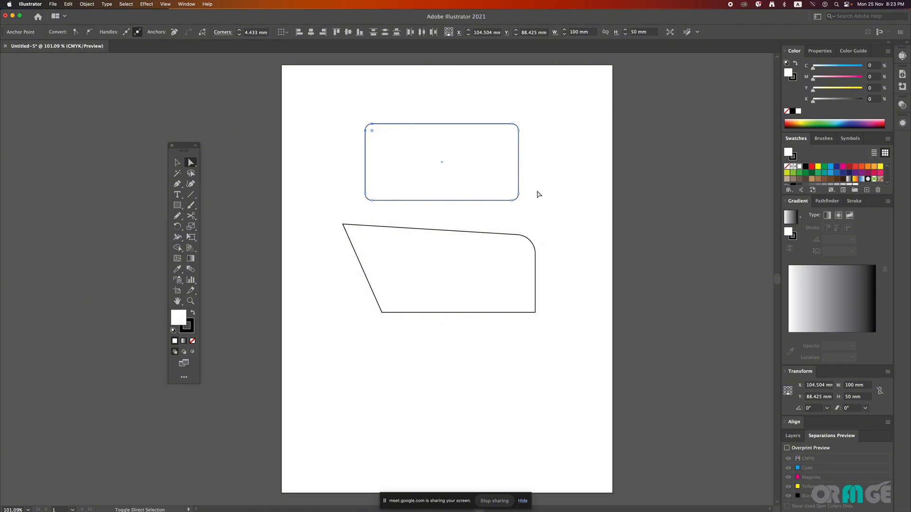
left_click_drag(338, 102, 409, 165)
left_click_drag(545, 181, 439, 124)
left_click(592, 179)
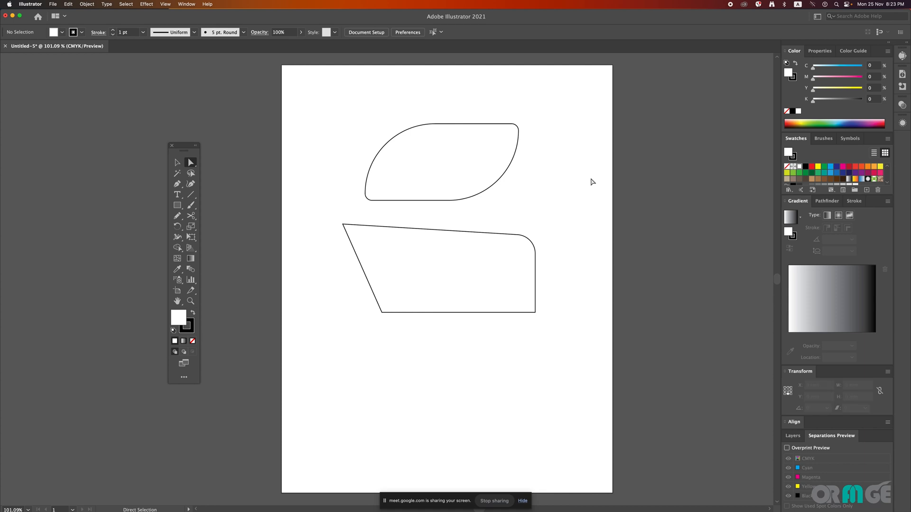
Step: Move the angular shape up beside the leaf-like shape, across the artboard's right edge
left_click(177, 162)
left_click_drag(423, 233, 591, 96)
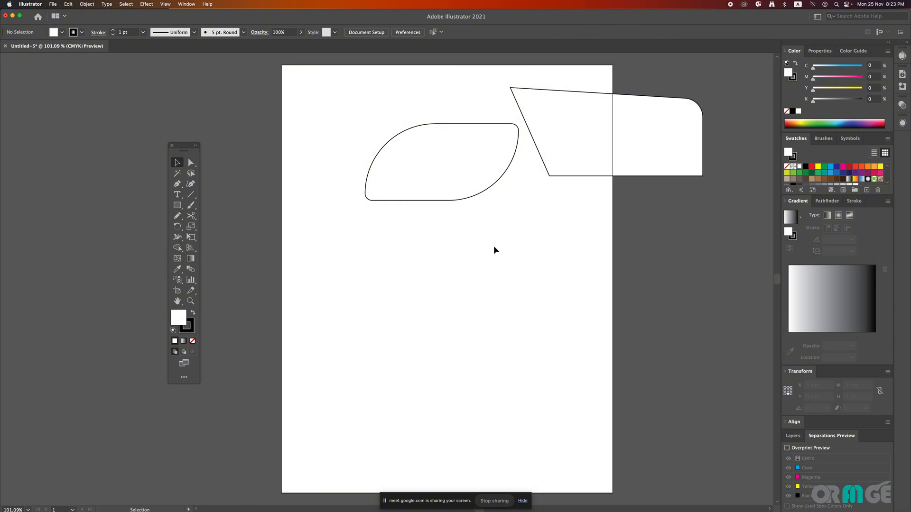
left_click(191, 162)
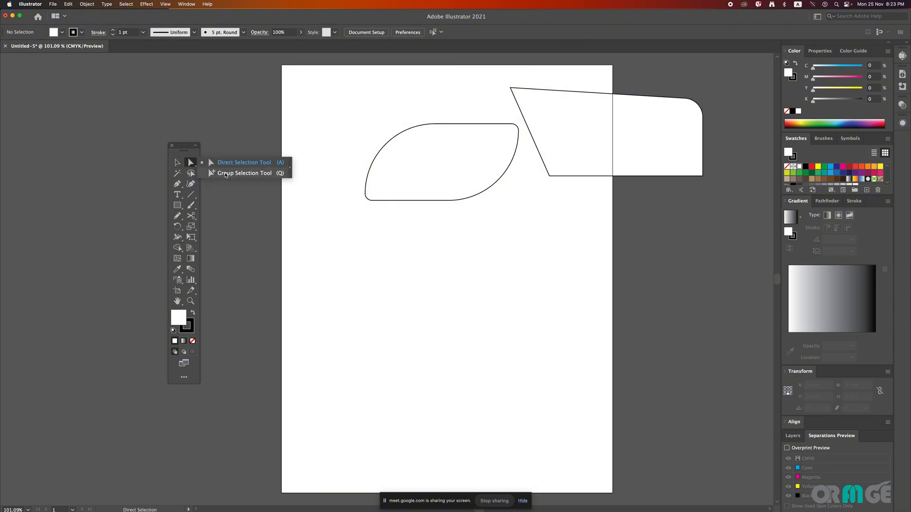
left_click(354, 109)
Step: Select both shapes, shift them left and down together, and group them
key("v")
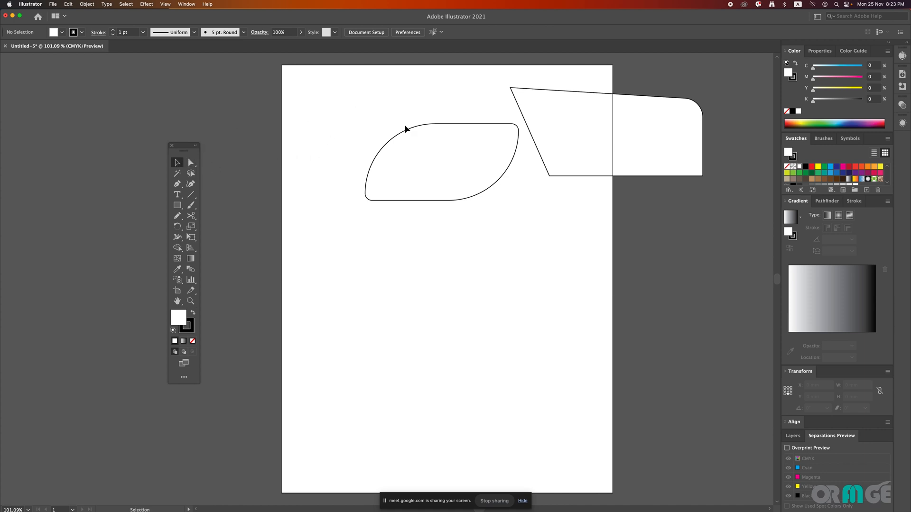
left_click_drag(370, 90, 631, 223)
left_click_drag(642, 165, 559, 213)
right_click(485, 193)
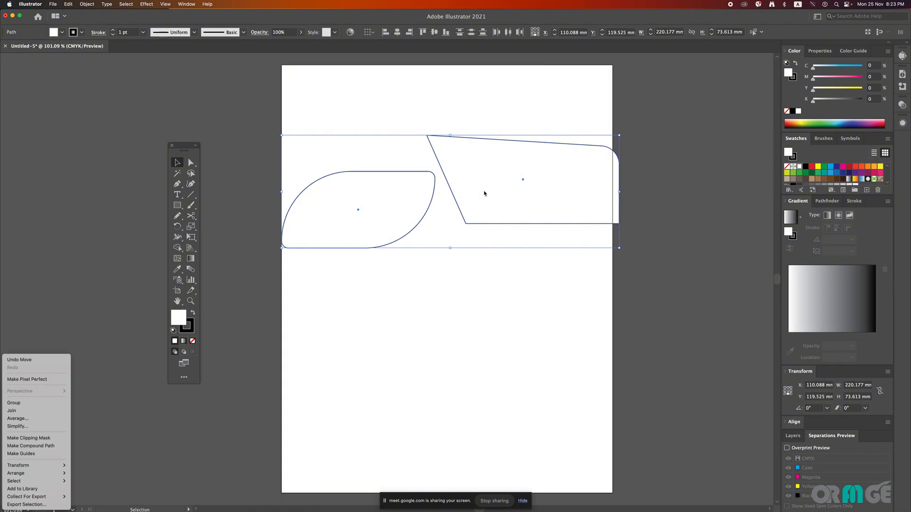
left_click(45, 402)
left_click(468, 304)
Step: Scale the group down to about 161 by 59 mm and position it within the upper half of the artboard
left_click_drag(379, 210, 390, 234)
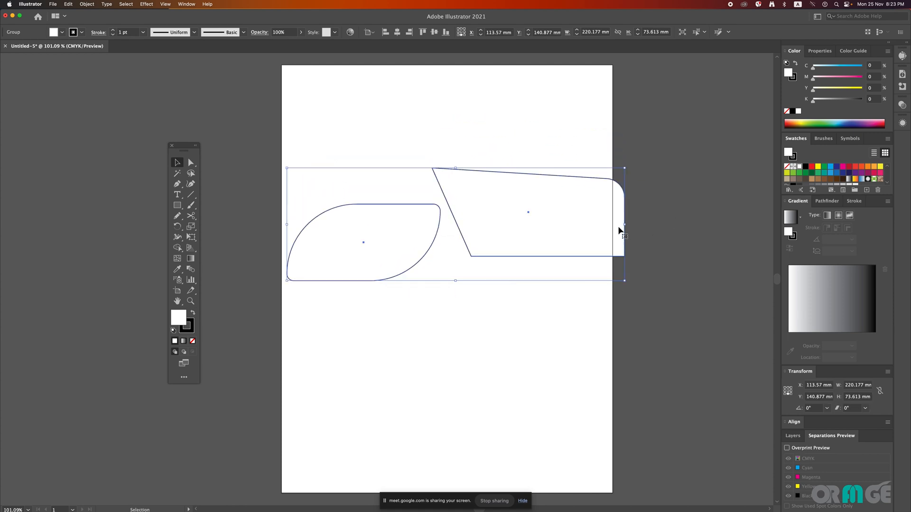
left_click_drag(624, 225, 579, 226)
left_click_drag(580, 168, 533, 191)
left_click_drag(484, 213, 523, 189)
left_click(561, 264)
left_click(525, 270)
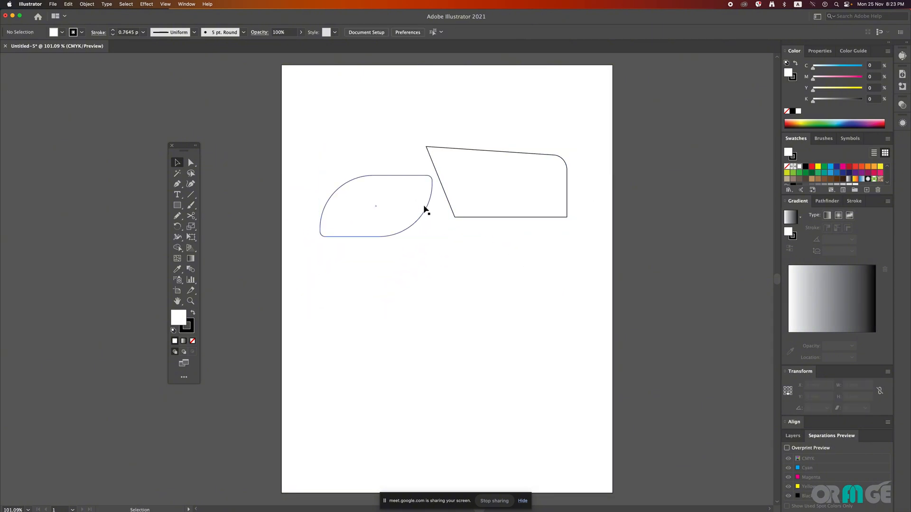
left_click_drag(431, 188, 420, 231)
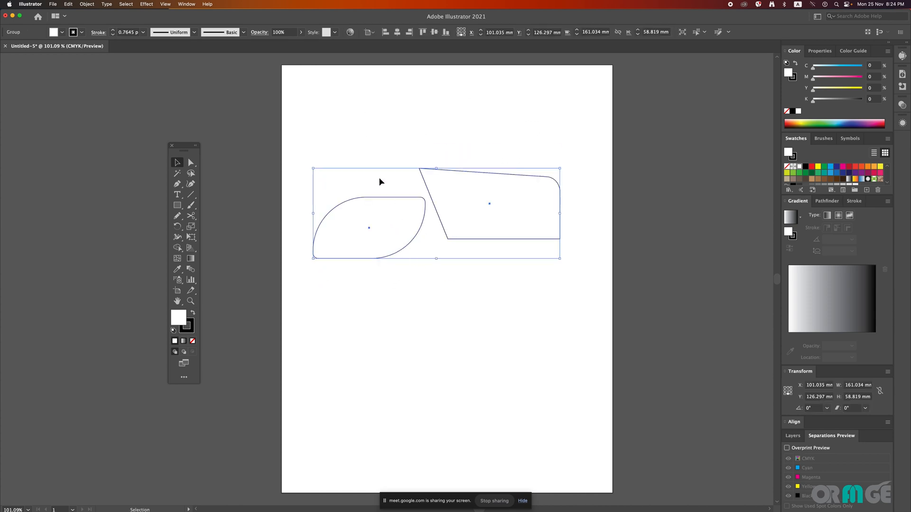
left_click(334, 186)
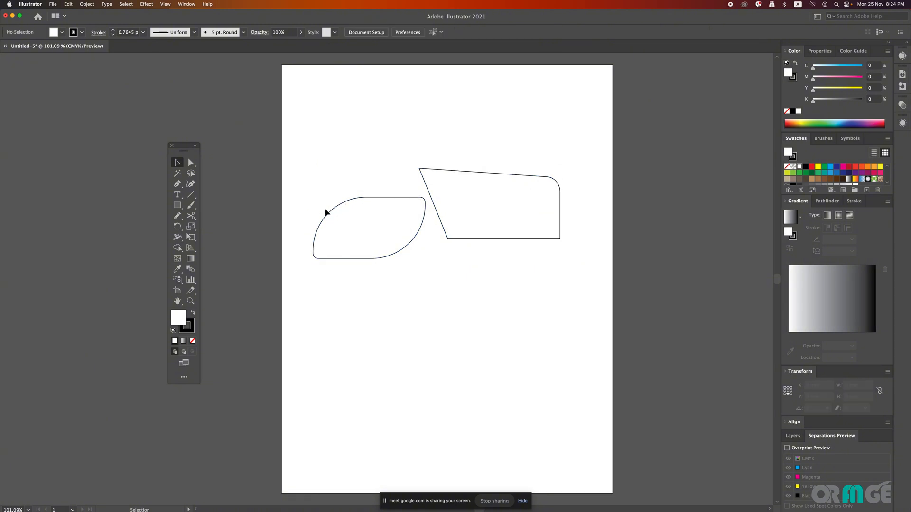
Step: Move only the leaf-like shape above the angular shape with Group Selection, keeping both grouped
left_click_drag(192, 166, 223, 175)
left_click(388, 201)
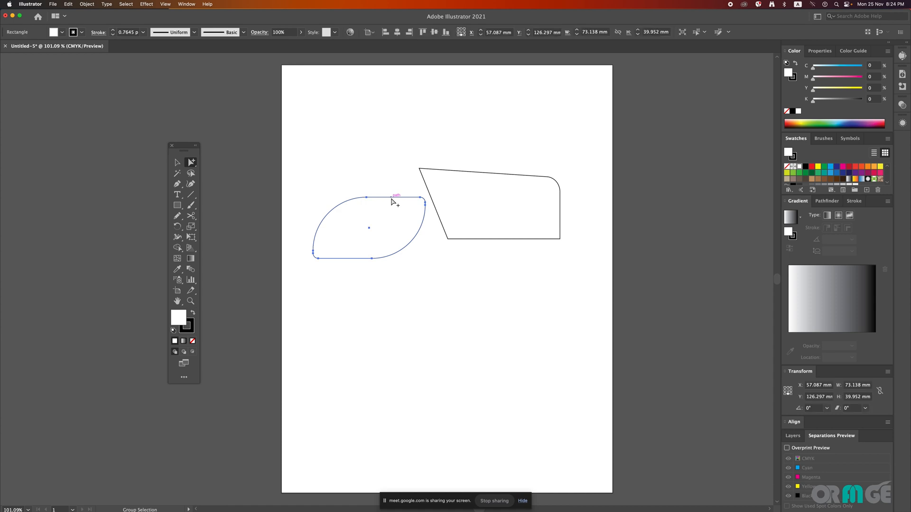
left_click_drag(392, 202, 507, 98)
left_click(362, 132)
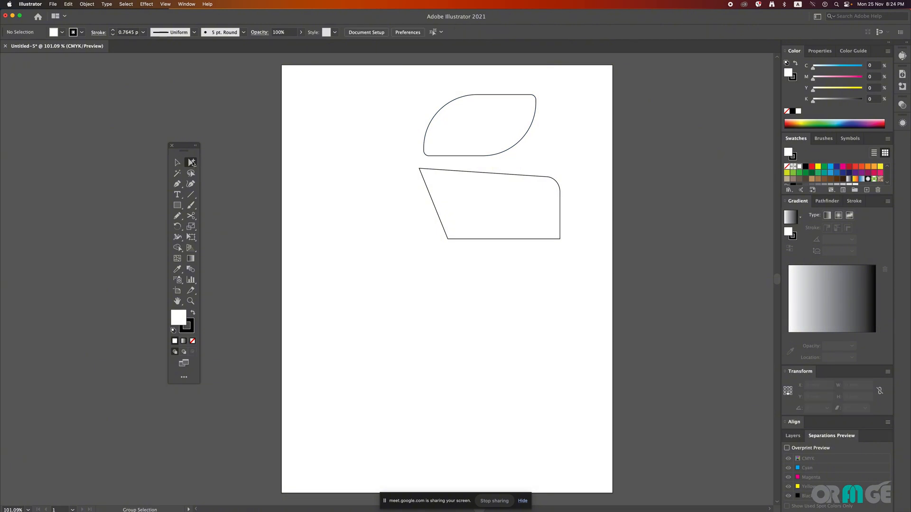
Step: Turn the leaf-like shape's upper-left corner into a sharp corner with Direct Selection
left_click_drag(191, 162, 228, 165)
left_click_drag(407, 78, 364, 93)
left_click(359, 100)
Step: Move the reshaped piece as a whole below the angular shape with Group Selection
left_click_drag(191, 163, 225, 174)
left_click_drag(506, 149, 531, 306)
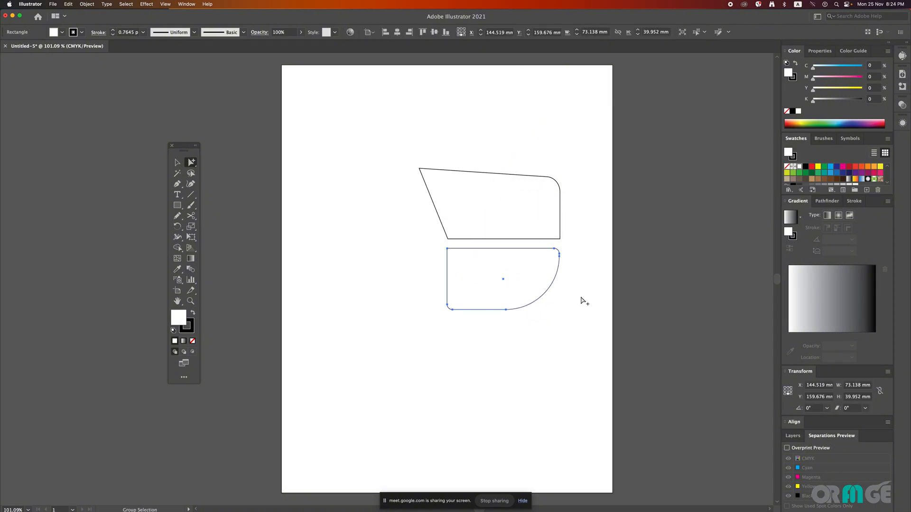
left_click(589, 295)
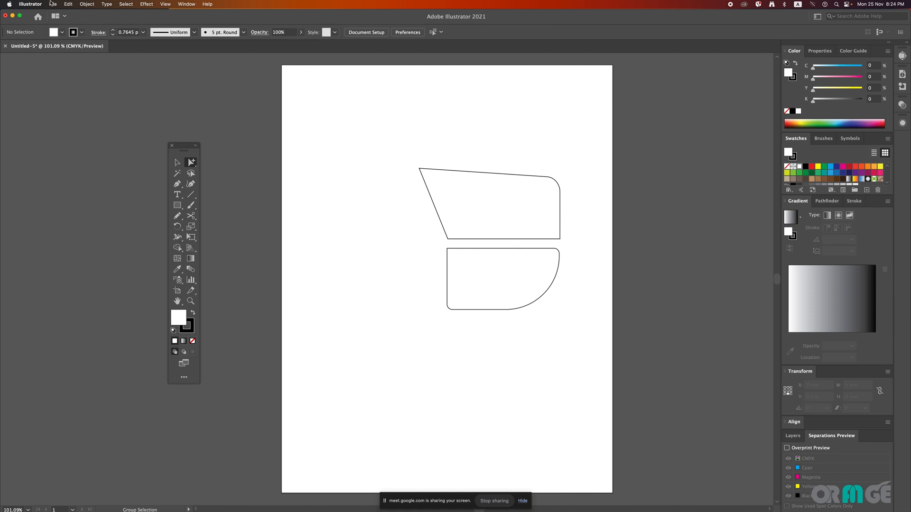
Step: Open the carton artwork file 640 WP ( L-2470_W-1098_H-1138 ) mm.pdf
left_click(51, 3)
left_click(364, 126)
key("super+o")
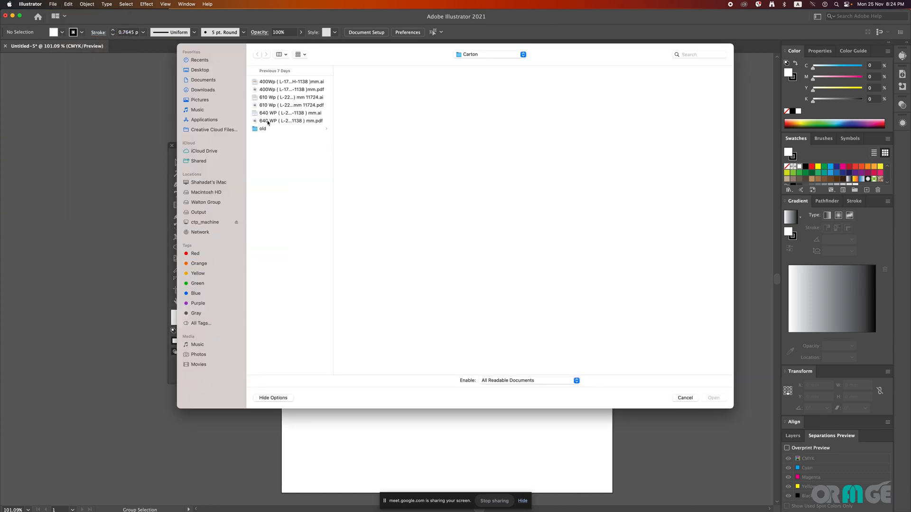
left_click(268, 122)
left_click(709, 398)
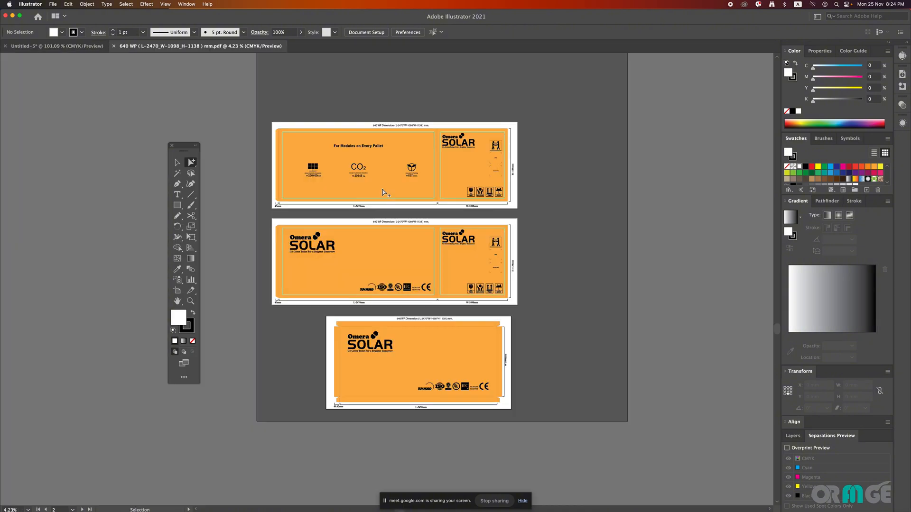
Step: Move the group with the "For Modules on Every Pallet" heading and icons slightly right and down on its panel
left_click(177, 162)
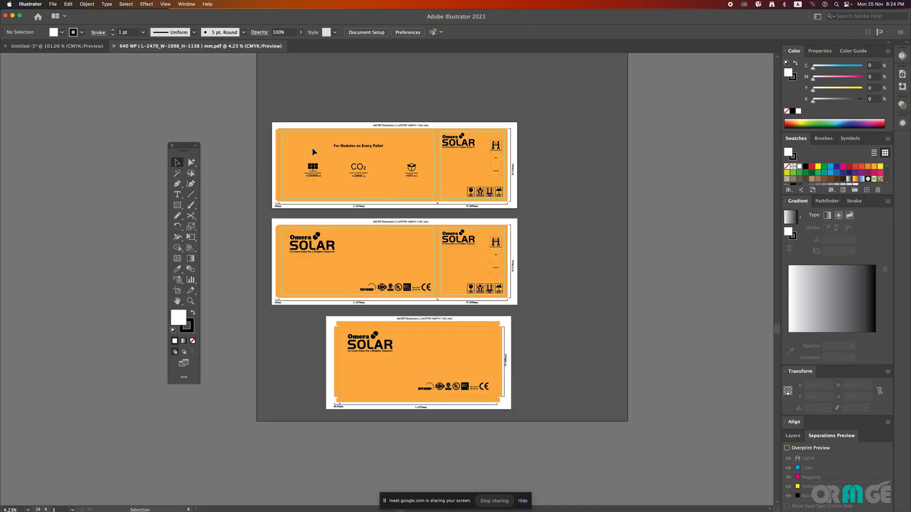
left_click_drag(313, 167, 314, 170)
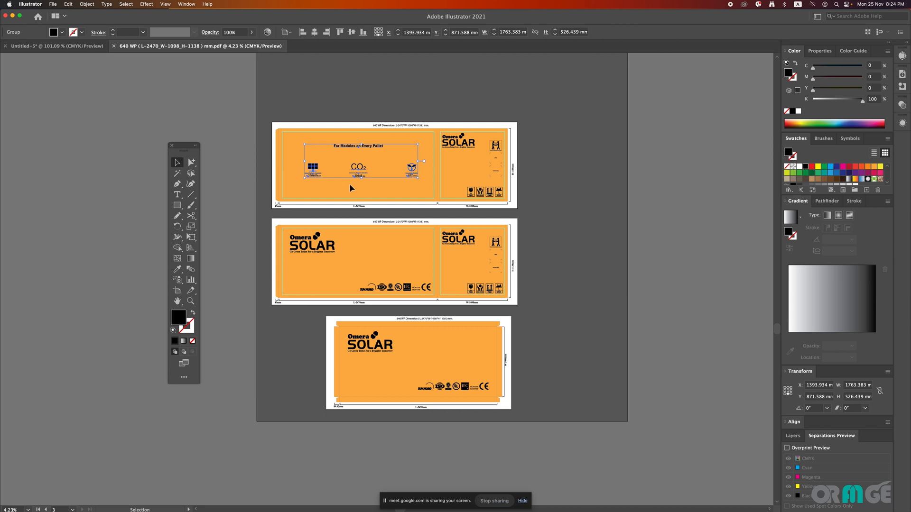
left_click_drag(366, 142, 509, 256)
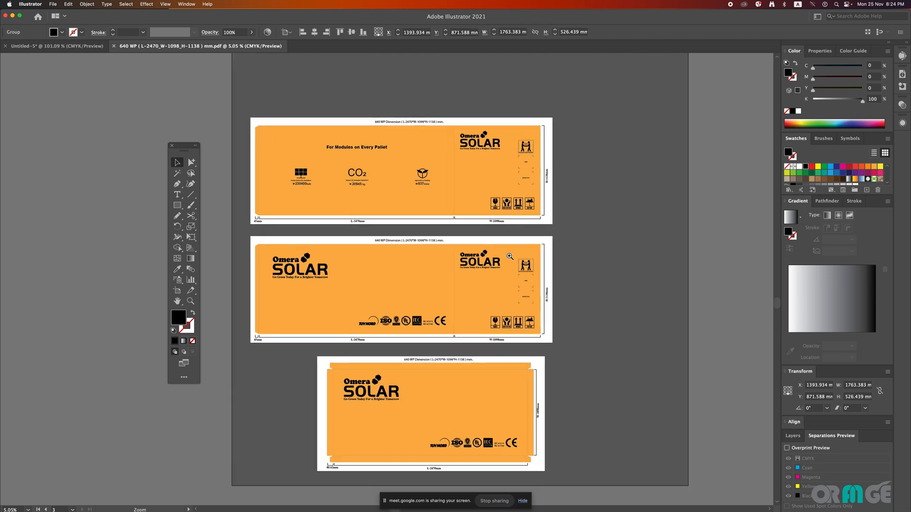
left_click_drag(317, 138, 417, 195)
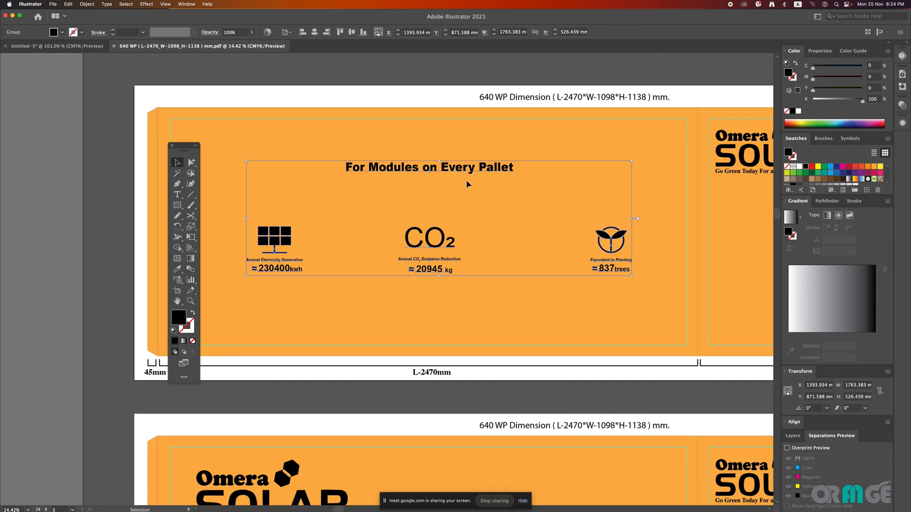
left_click_drag(502, 164, 480, 188)
left_click(291, 186)
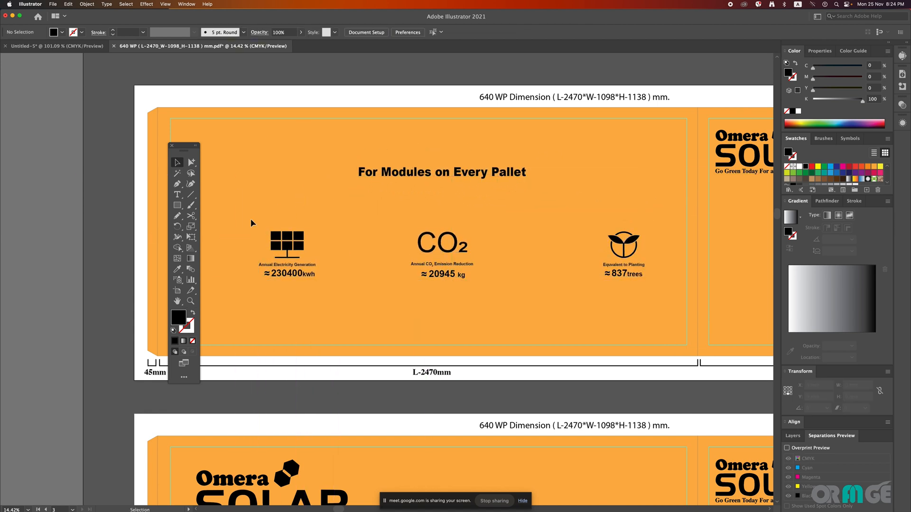
Step: Try moving the solar panel icon's upper-right cell separately from its group with Group Selection
left_click(190, 163)
left_click(300, 238)
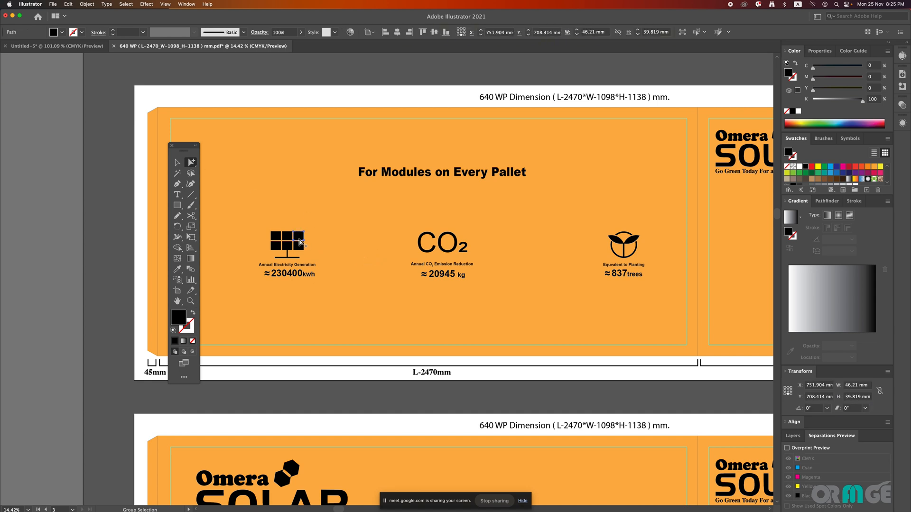
left_click_drag(302, 239, 302, 229)
left_click_drag(301, 231, 356, 287)
key("super+z")
key("super+z")
Step: Reselect the solar panel icon's upper-right cell and try moving it clear of the icon with the Selection tool
left_click(332, 250)
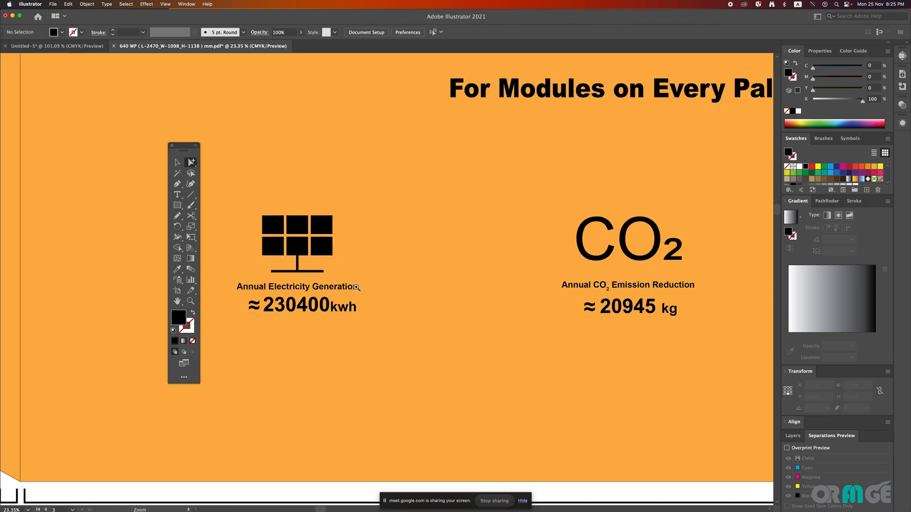
left_click(334, 223)
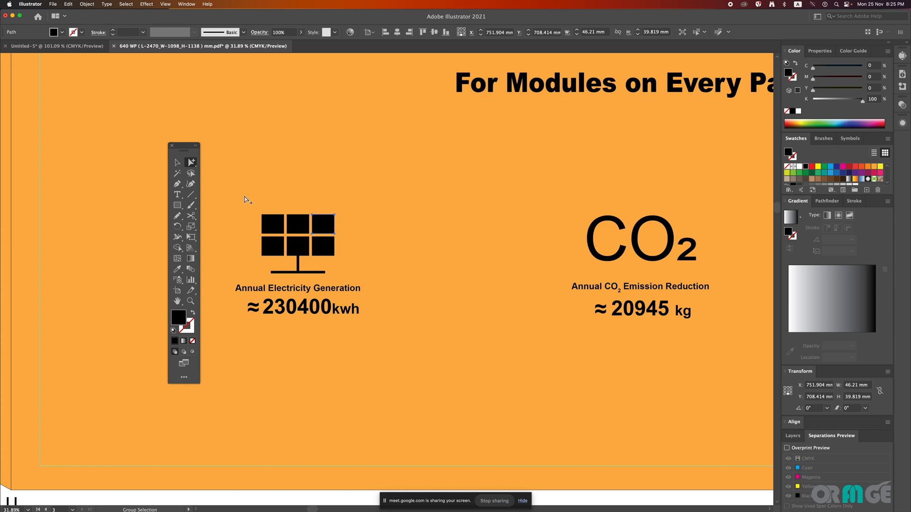
left_click(178, 163)
left_click_drag(320, 228, 373, 182)
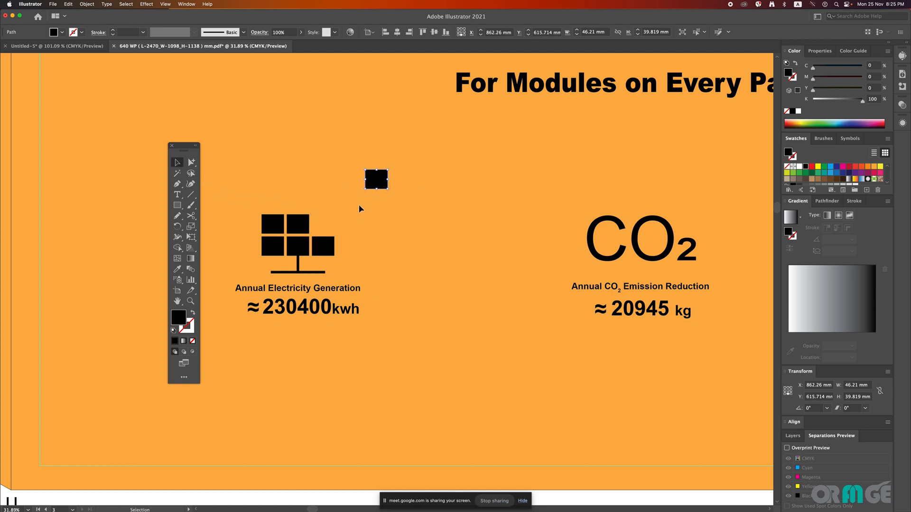
key("super+z")
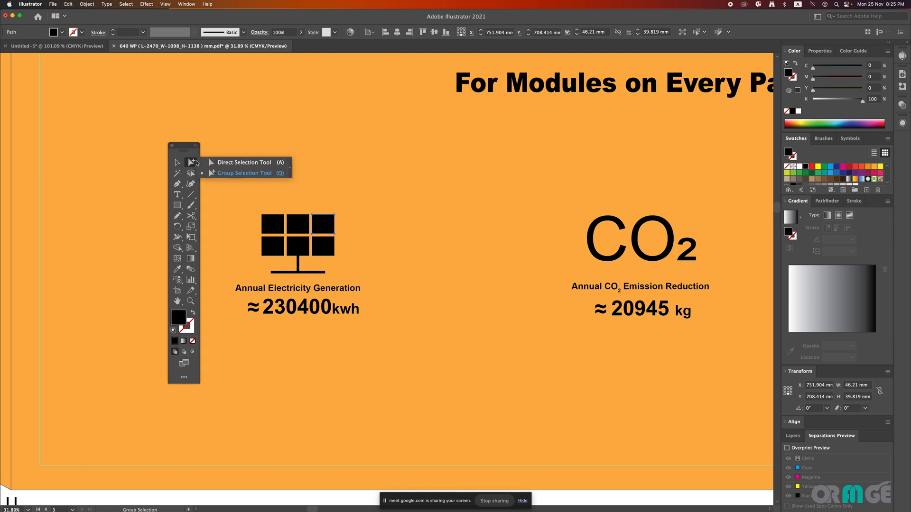
Step: Select the entire group of heading and icons through the solar panel icon with the Selection tool
left_click(191, 162)
left_click(178, 163)
left_click(283, 170)
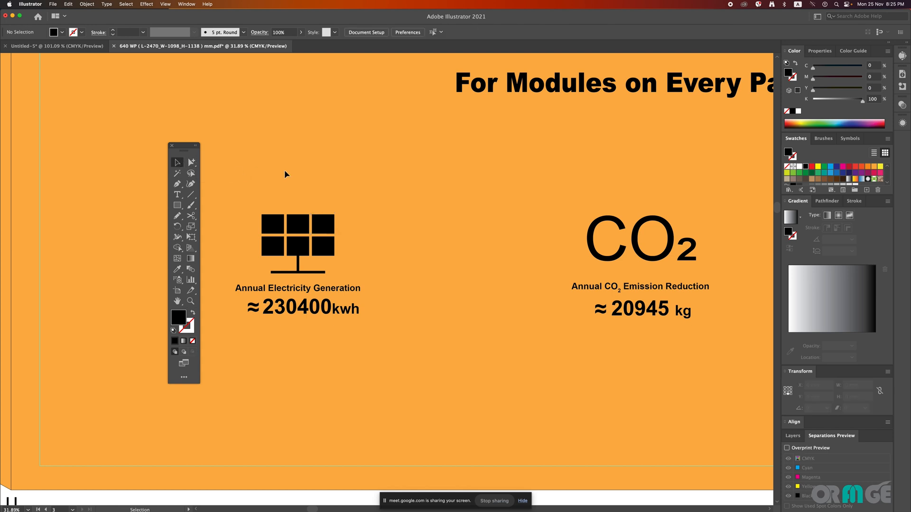
left_click(298, 228)
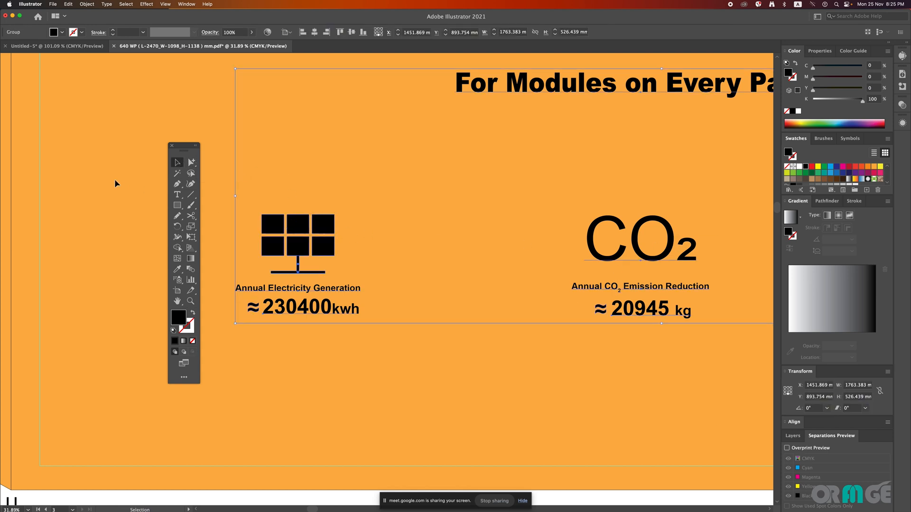
Step: Pick out the electricity figure and its ≈ sign individually with Group Selection, and move the large CO₂ text up within the group
left_click(190, 163)
left_click(376, 247)
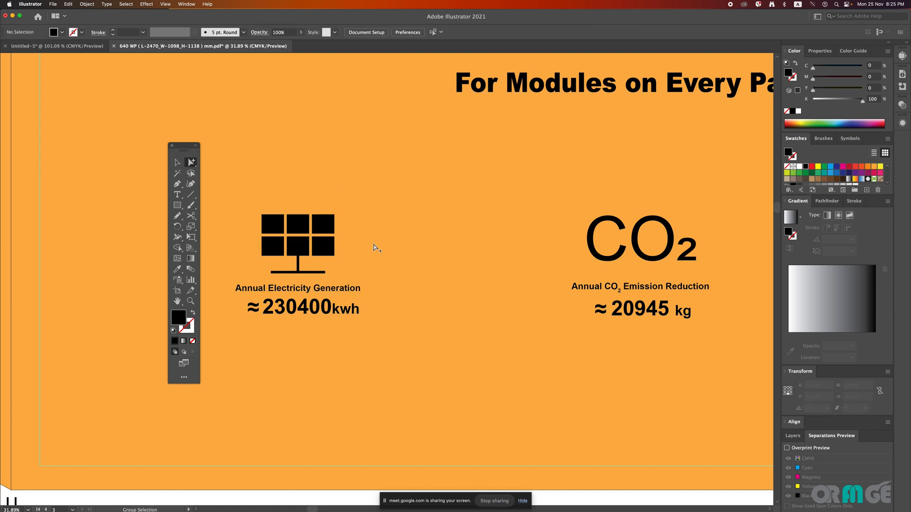
left_click(337, 313)
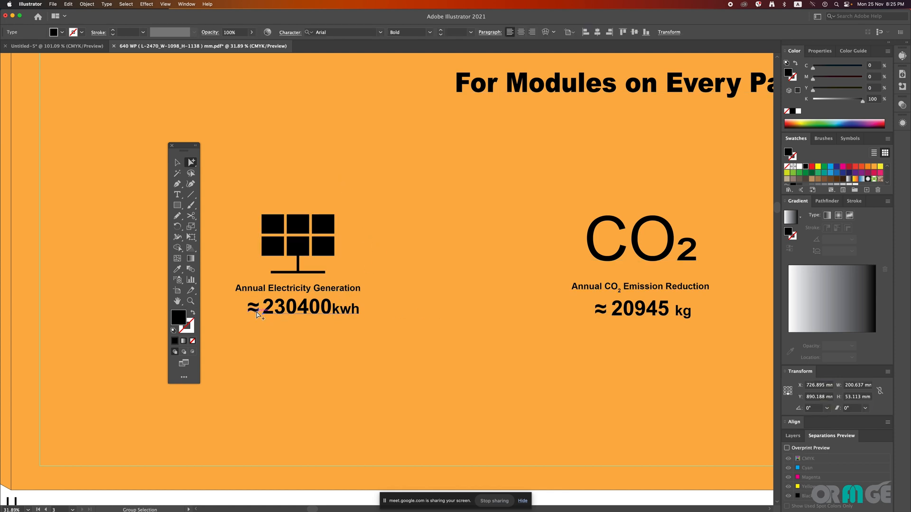
left_click(257, 311)
scroll(393, 309, "right", 5)
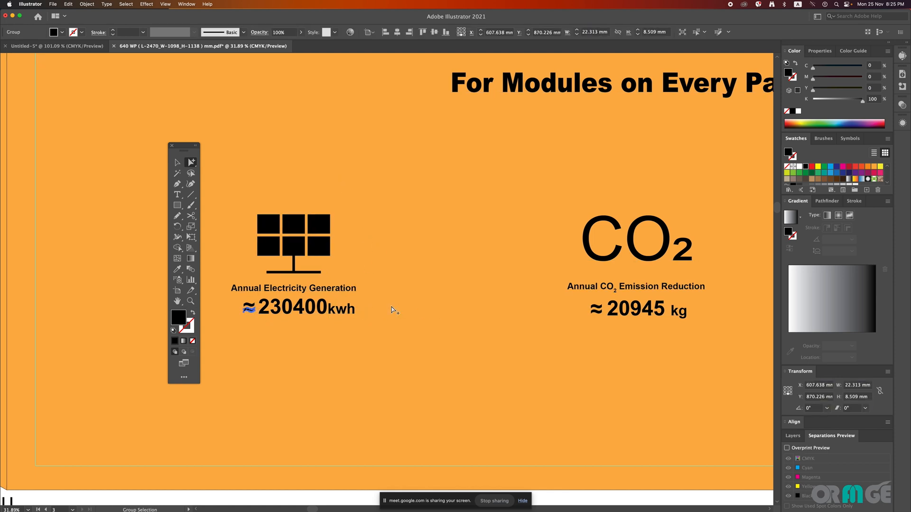
left_click_drag(465, 251, 467, 220)
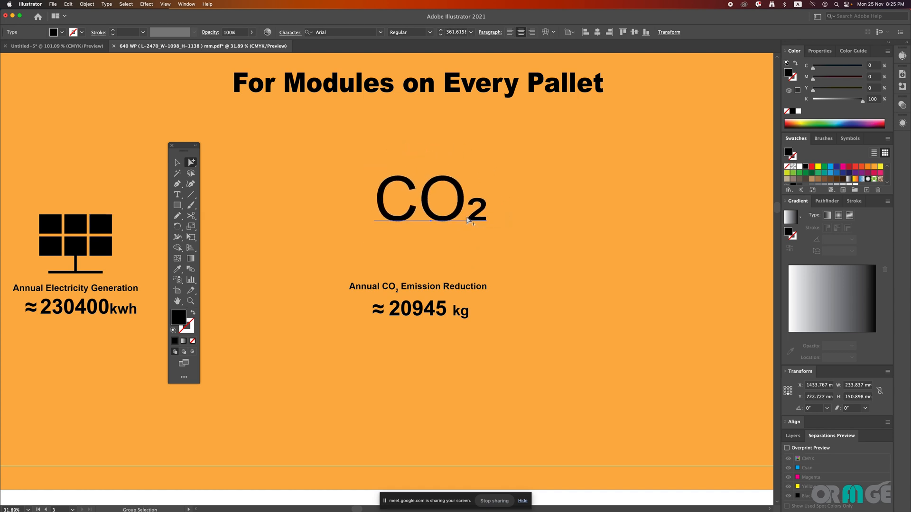
Step: Undo the last move of the large CO₂ text
key("super+z")
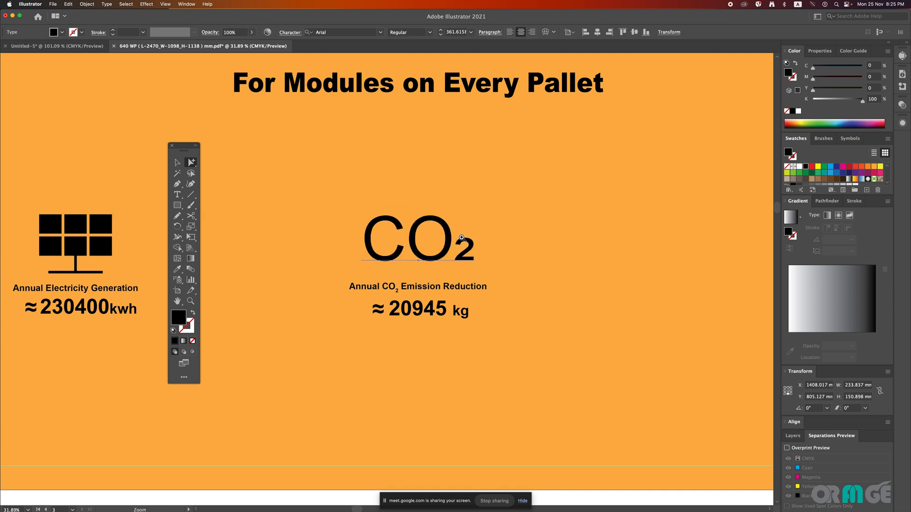
scroll(405, 238, "down", 3)
scroll(405, 239, "down", 1)
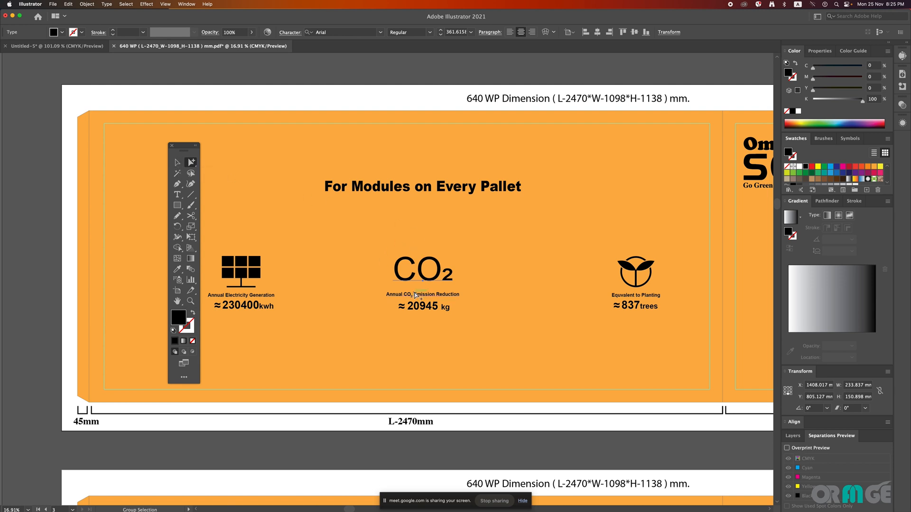
Step: Preview a move of the large CO₂ text by 0 mm horizontally and -10 mm vertically in the Move options
left_click(177, 164)
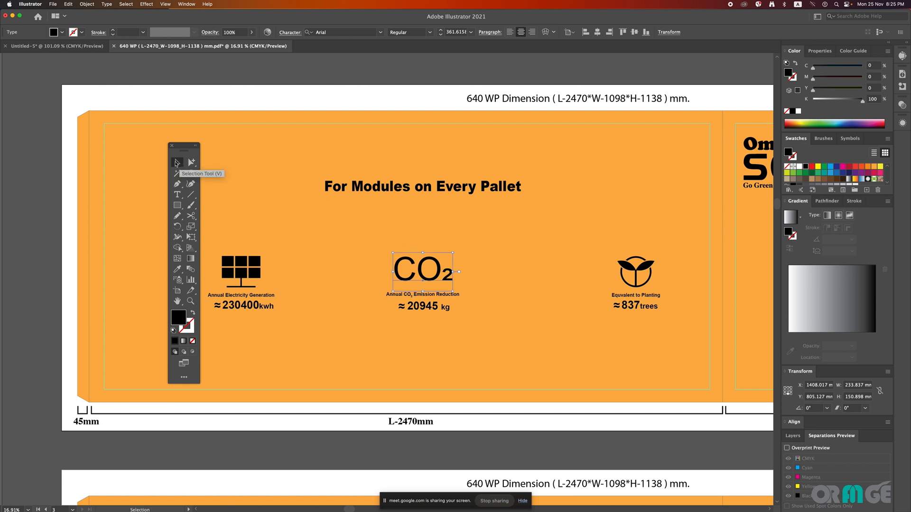
double_click(177, 163)
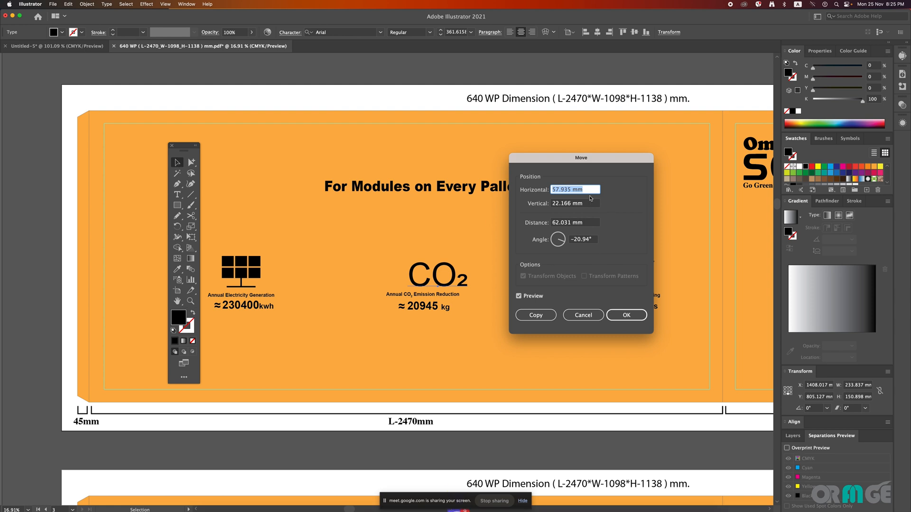
type("0")
key("Tab")
type("0")
key("Tab")
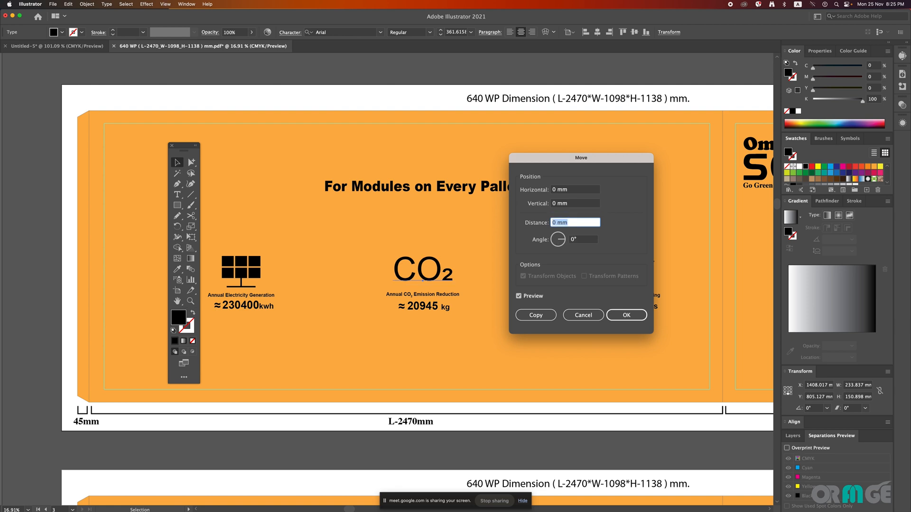
left_click(557, 203)
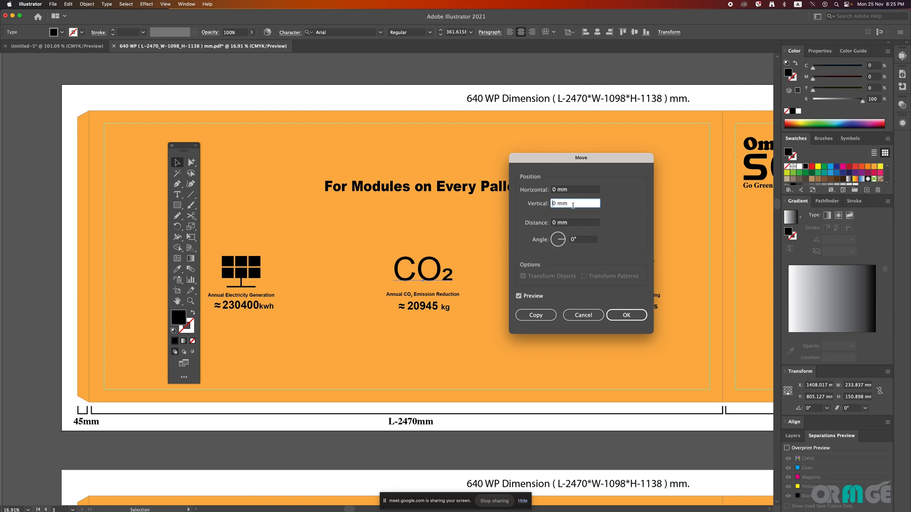
type("-10")
left_click(525, 297)
left_click(525, 297)
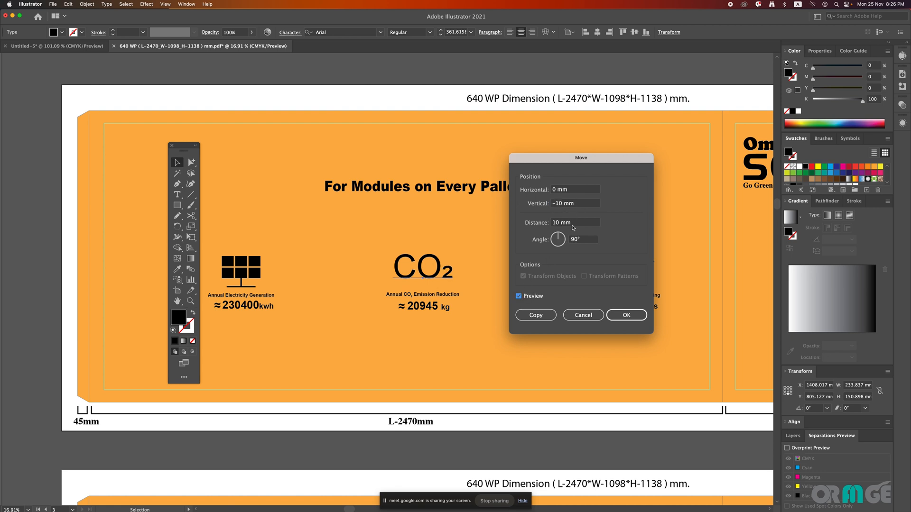
Step: Switch the Move preview off and on repeatedly to compare the CO₂ text's original and shifted positions
left_click(580, 225)
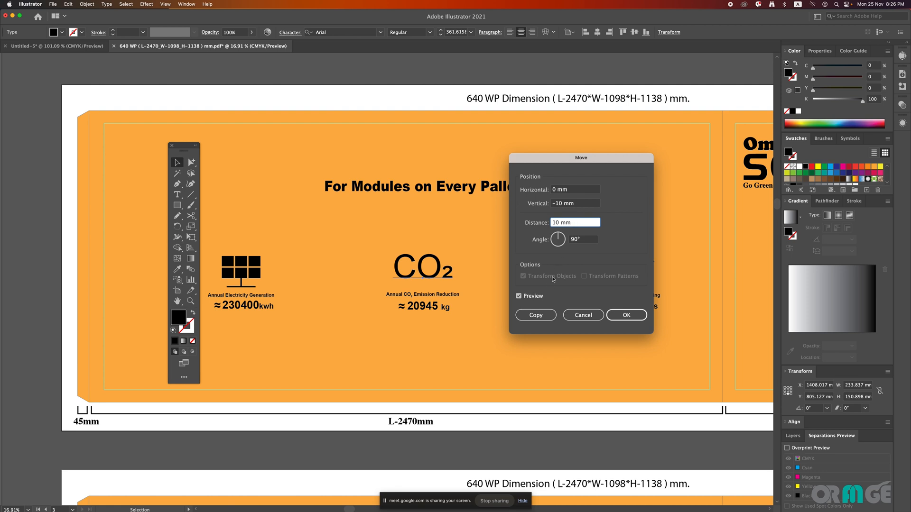
left_click(531, 296)
left_click(531, 297)
left_click(531, 296)
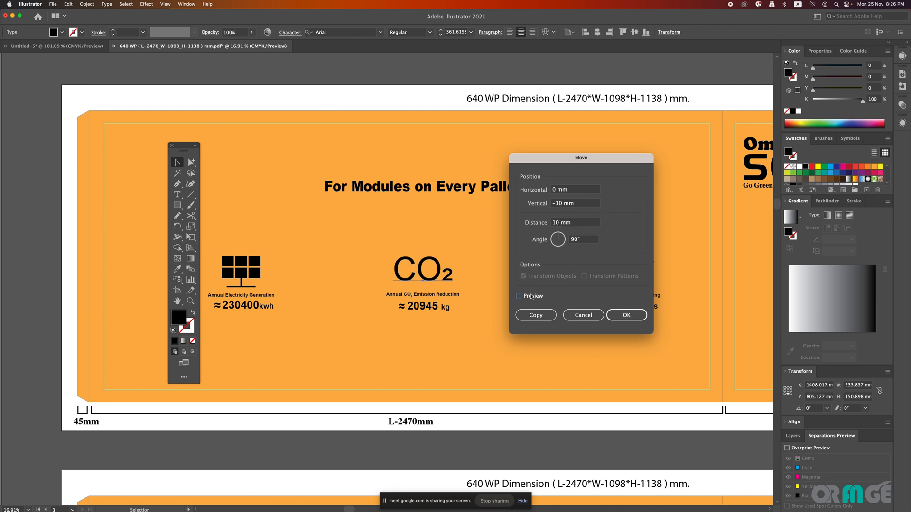
left_click(531, 297)
left_click(531, 296)
left_click(531, 296)
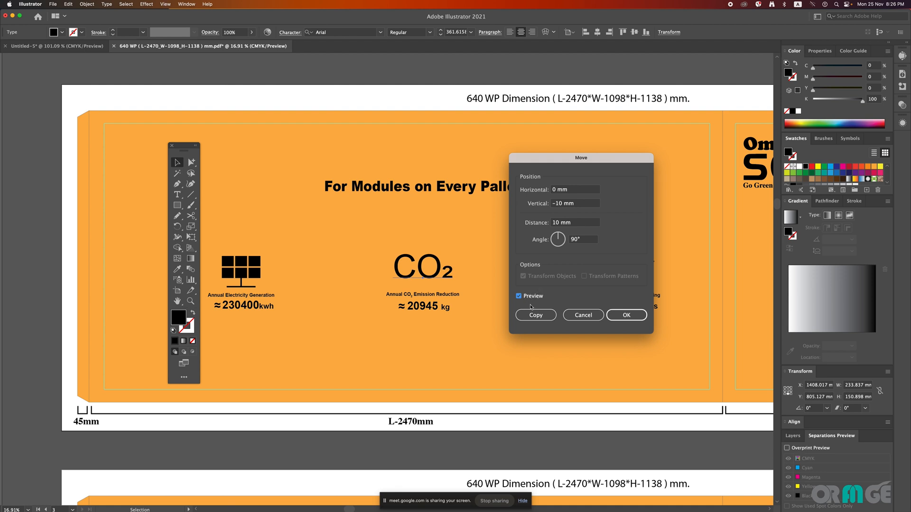
left_click(528, 296)
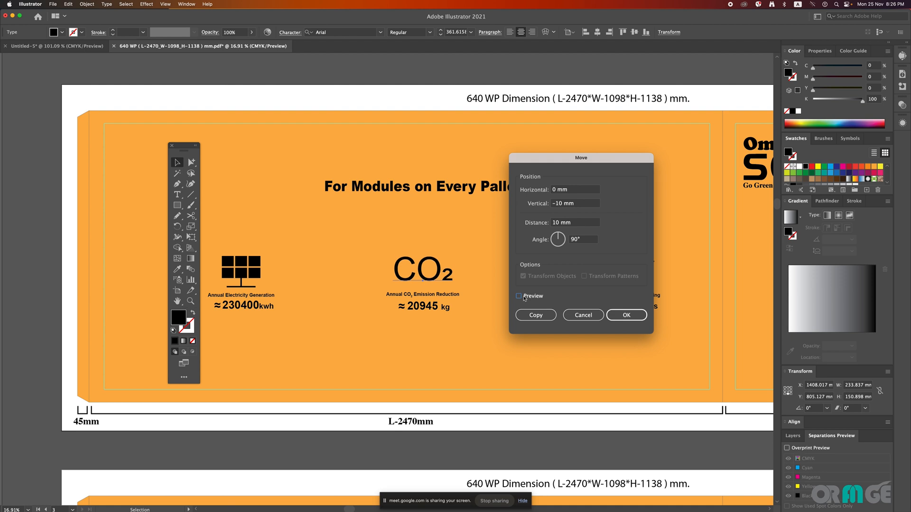
left_click(520, 297)
left_click(519, 297)
left_click(520, 298)
left_click(520, 298)
left_click(519, 298)
left_click(519, 298)
left_click(519, 298)
Step: Set the vertical move to -50 mm, compare the preview, and create a copy of the CO₂ text above the original
left_click(562, 203)
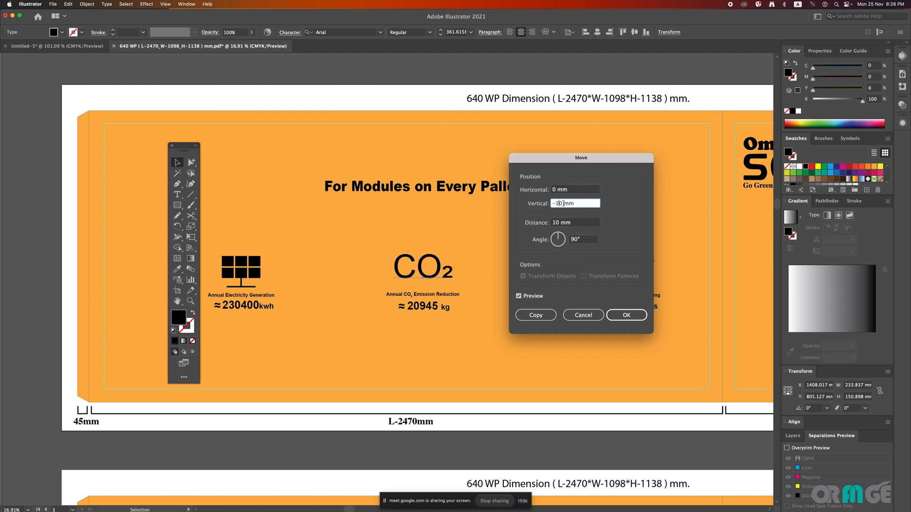
type("5")
left_click(519, 297)
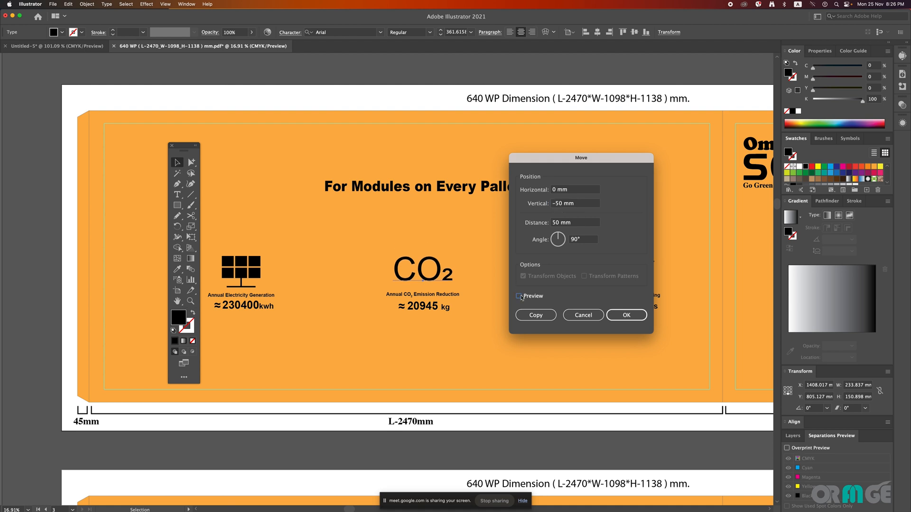
left_click(519, 297)
left_click(519, 297)
left_click(519, 297)
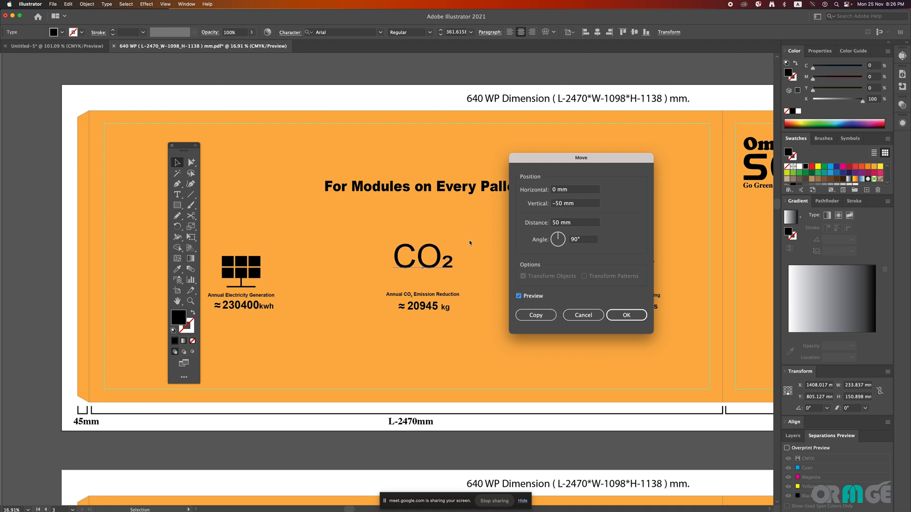
left_click(541, 316)
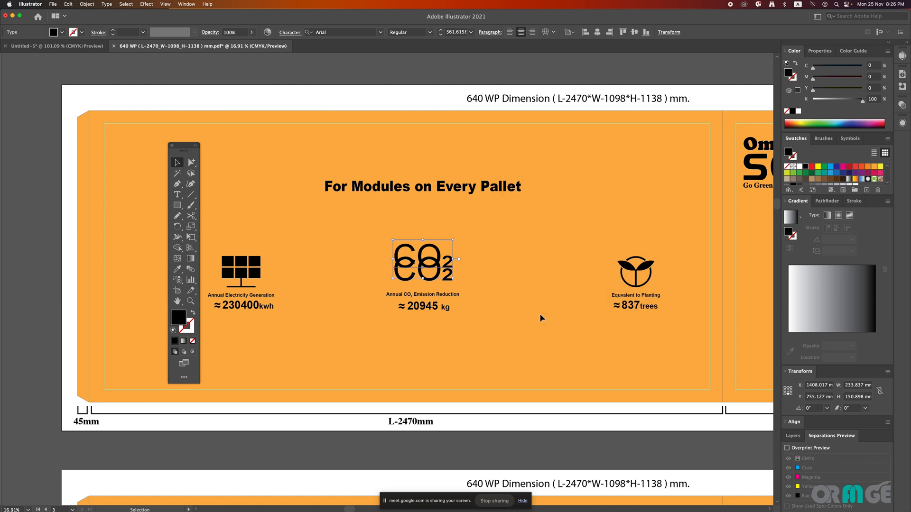
Step: Pick out the lower, original CO₂ text with Group Selection and delete it
left_click(540, 315)
left_click(405, 274)
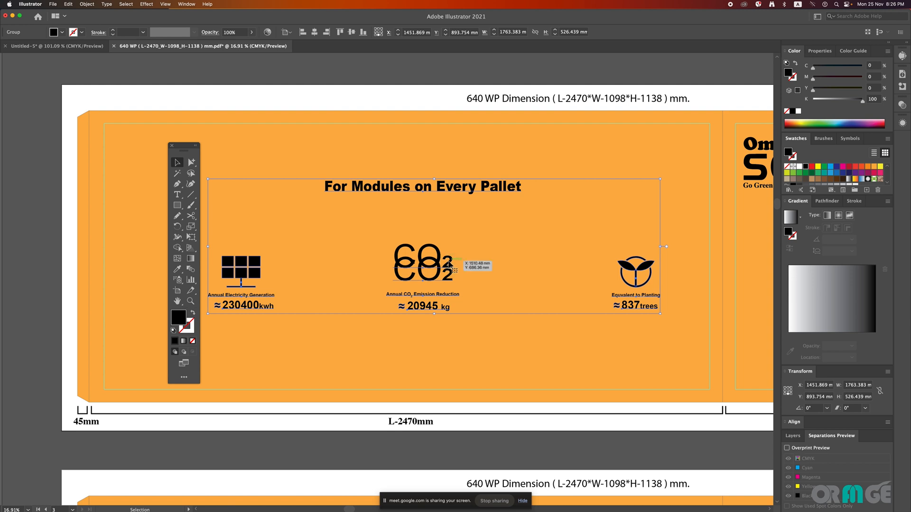
left_click(472, 274)
left_click(192, 162)
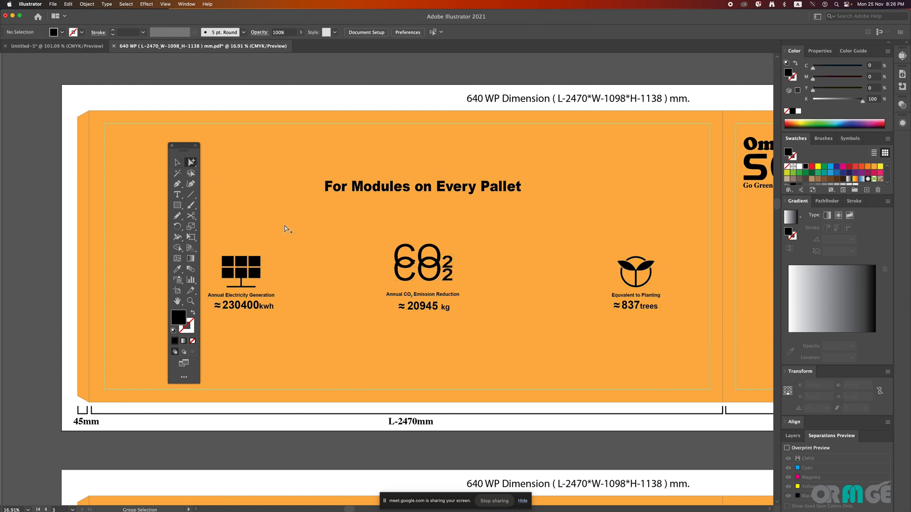
left_click(425, 280)
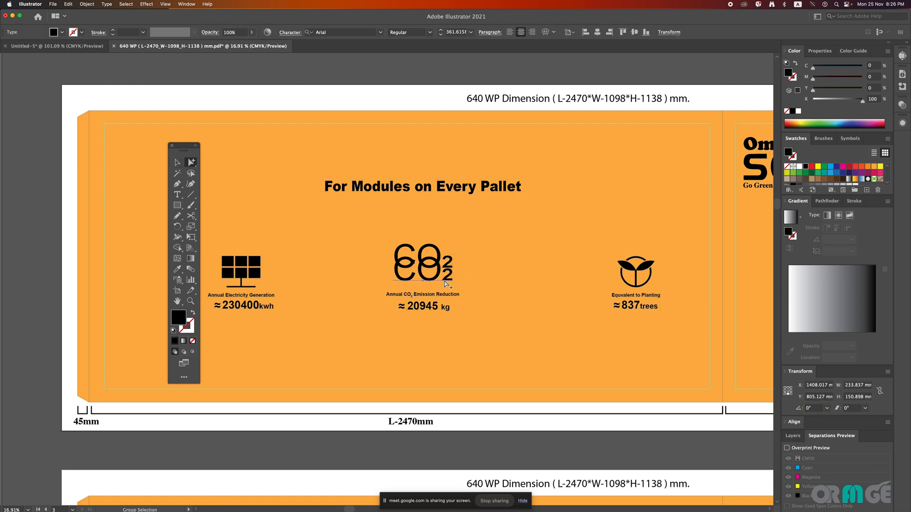
left_click(446, 283)
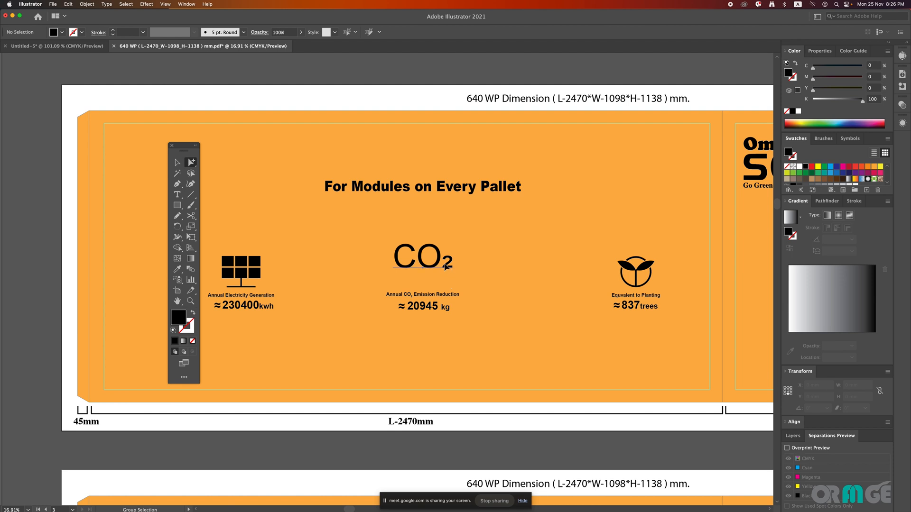
Step: Copy the remaining CO₂ text 50 mm downward with the Move options and delete the upper one with Group Selection
left_click(444, 265)
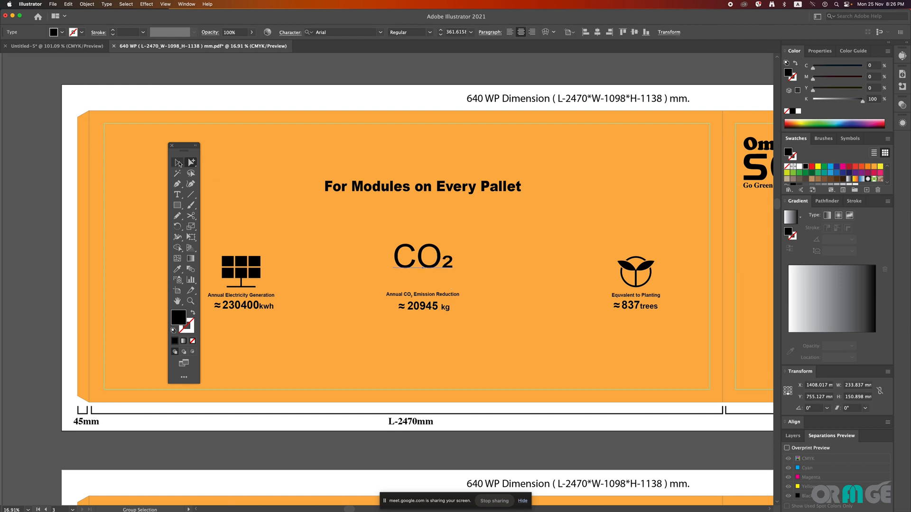
double_click(177, 163)
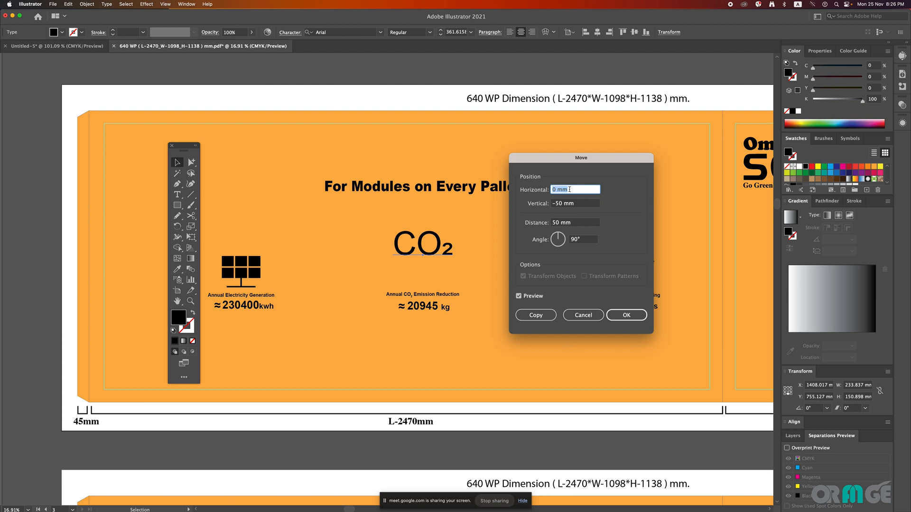
left_click(564, 205)
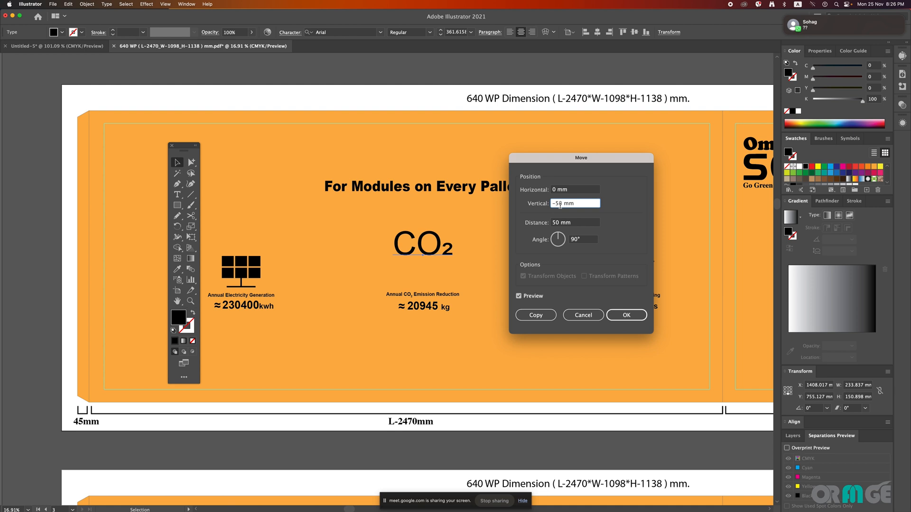
key("BackSpace")
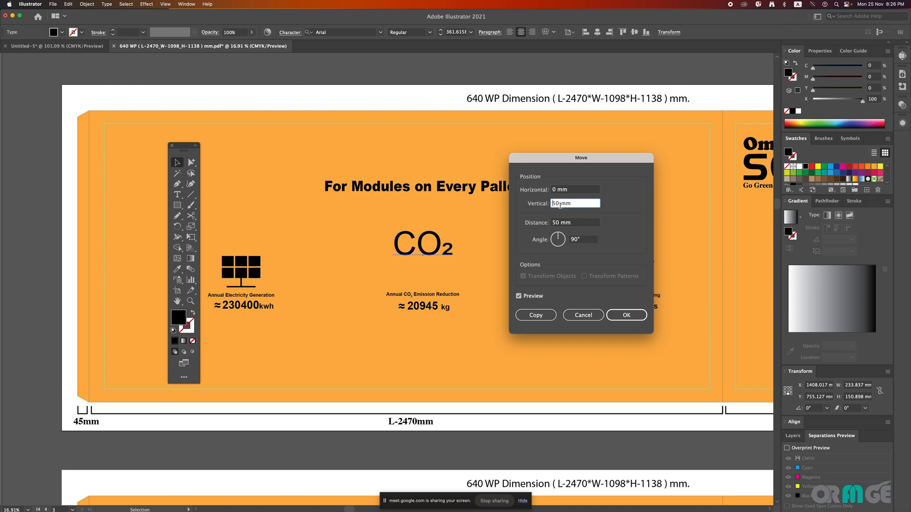
left_click(581, 220)
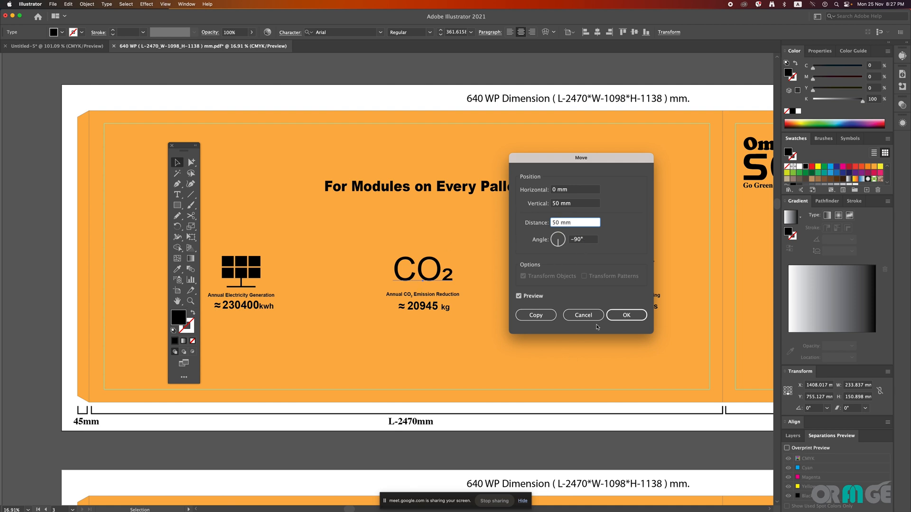
left_click(538, 312)
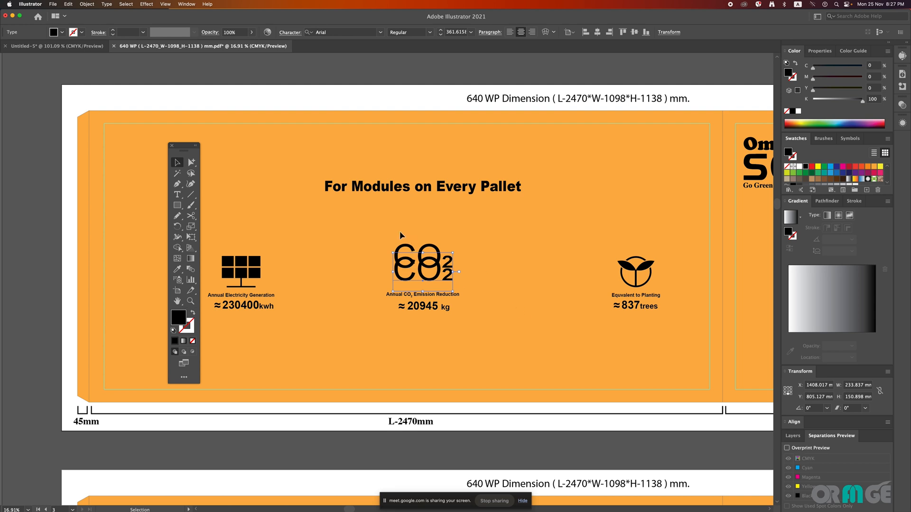
left_click(190, 163)
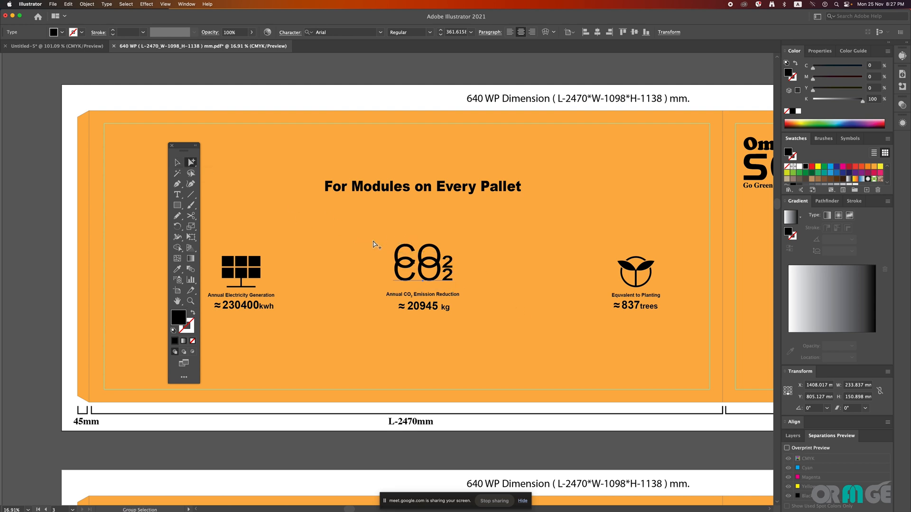
key("Delete")
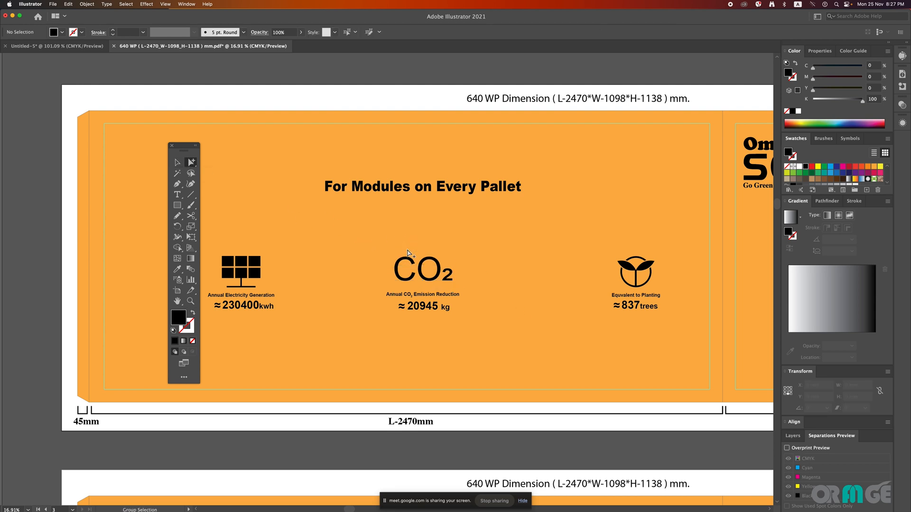
Step: Select all artwork matching the solar panel icon's black fill with the Magic Wand and check the selection across the cartons
left_click(193, 162)
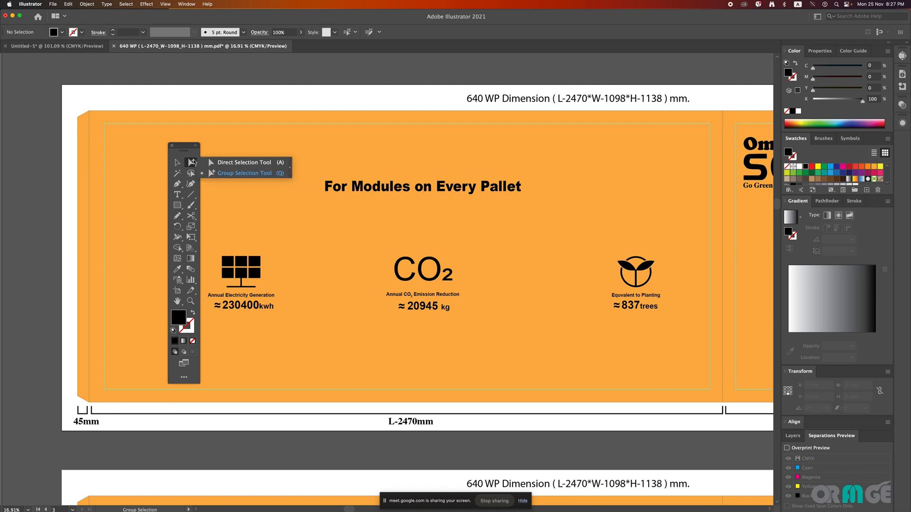
left_click(241, 166)
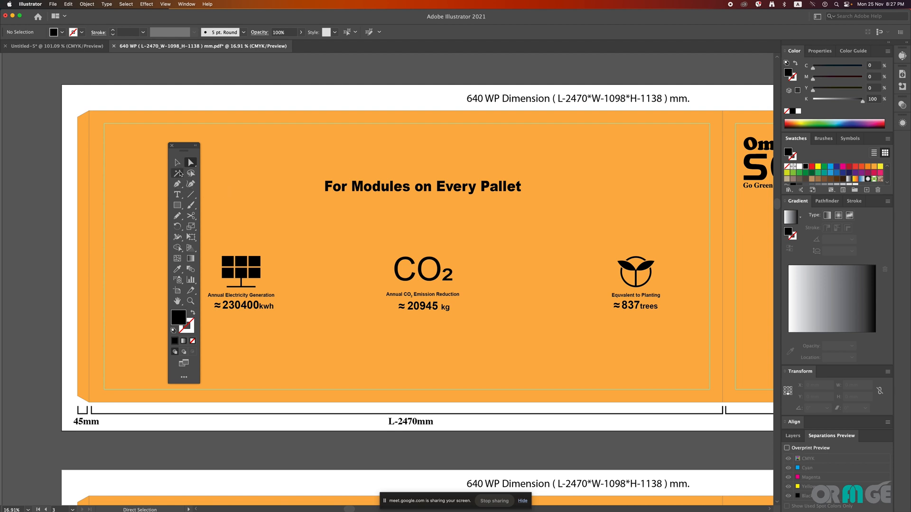
left_click(179, 174)
left_click(256, 263)
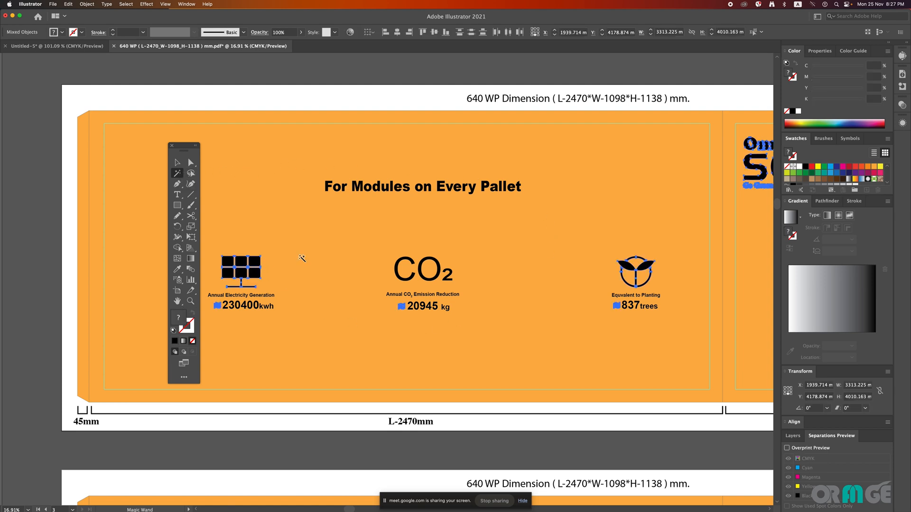
scroll(498, 220, "down", 3)
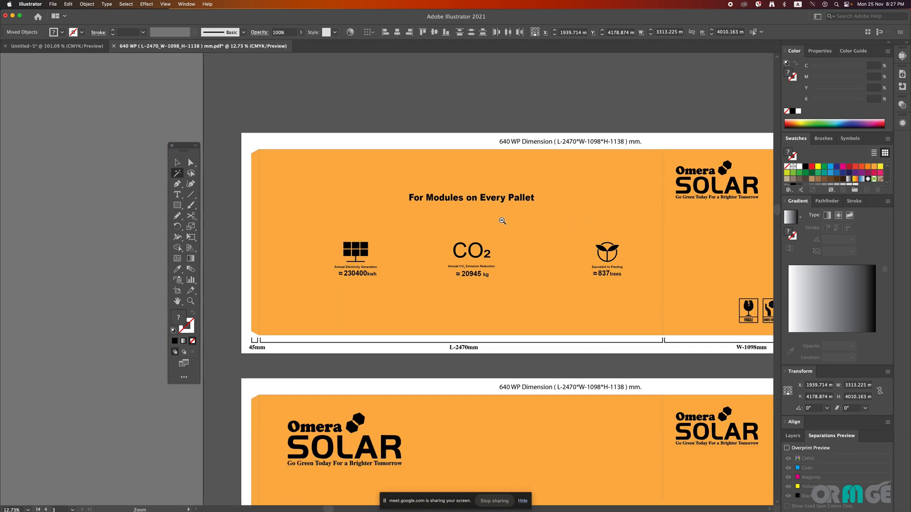
scroll(504, 226, "right", 3)
scroll(504, 226, "down", 1)
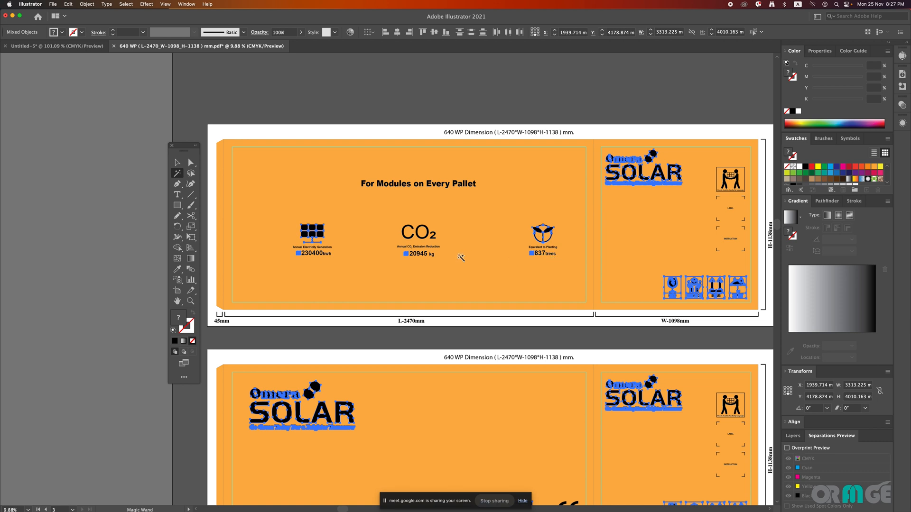
Step: Sample the CO₂ text, emission figure, heading and fragile icon with the Magic Wand, and examine the matching artwork across the cartons
key("super+h")
left_click(431, 235)
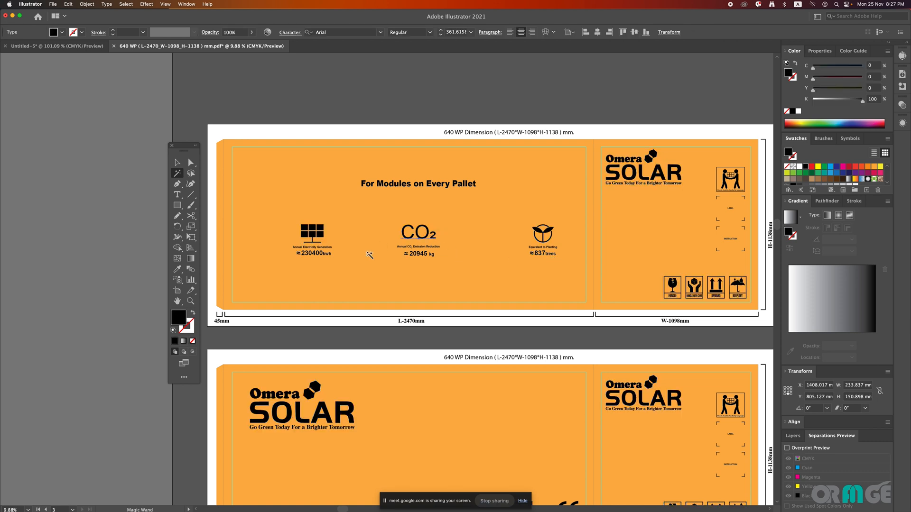
left_click(420, 254)
left_click(437, 185)
left_click(674, 284)
scroll(498, 294, "down", 5)
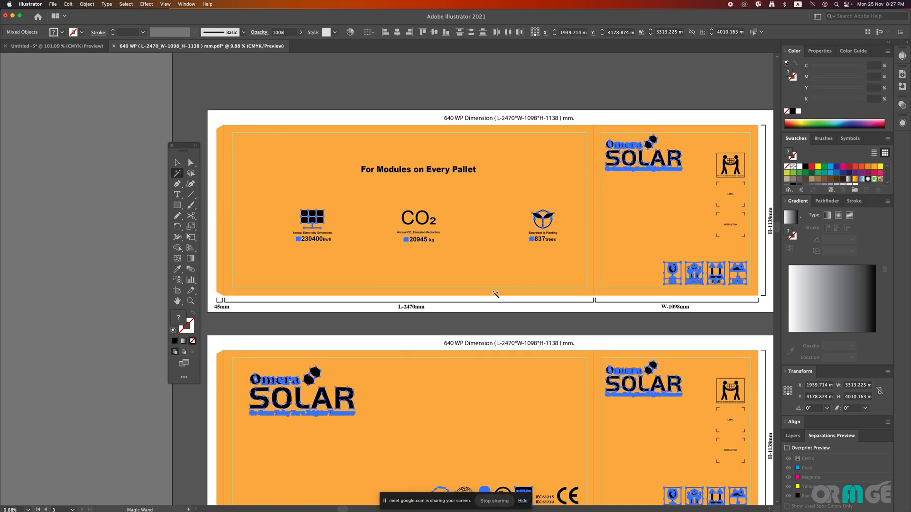
scroll(499, 294, "down", 8)
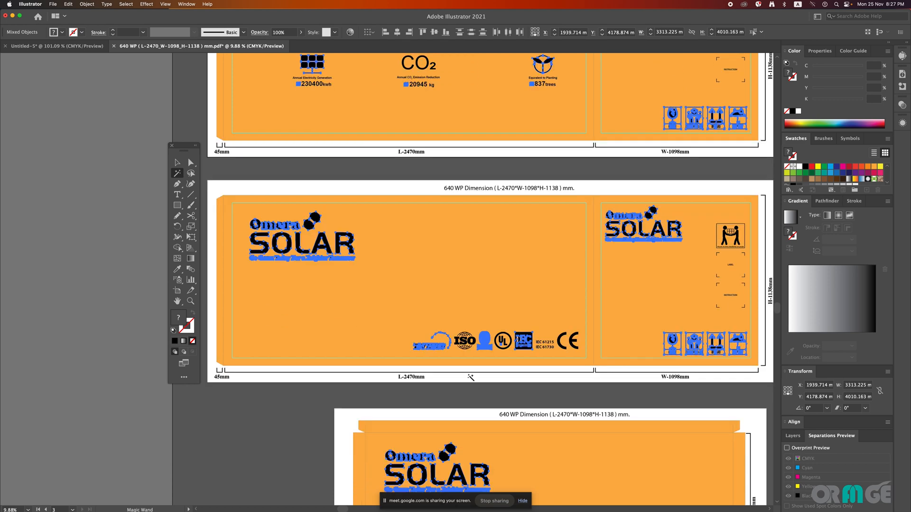
Step: Sample the ISO mark and the large SOLAR logo with the Magic Wand, and pick out the logo's upper hexagon with Group Selection
left_click(469, 342)
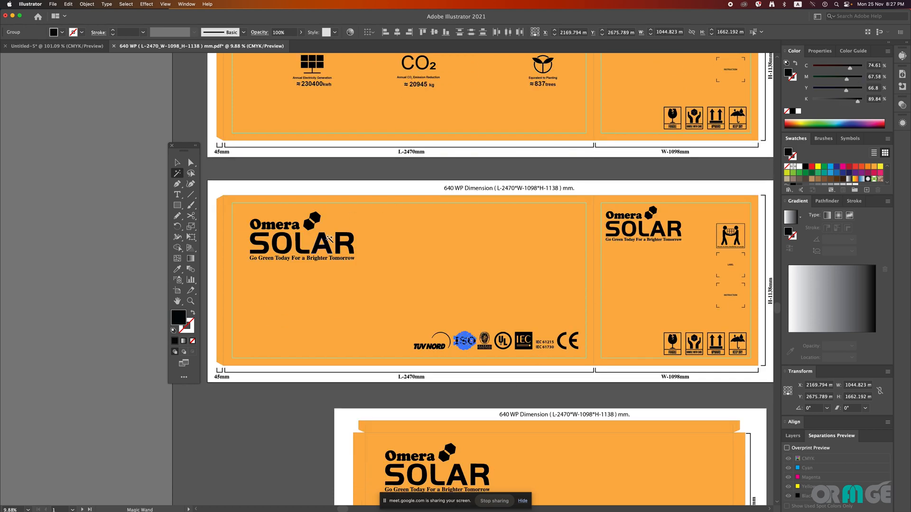
left_click(329, 239)
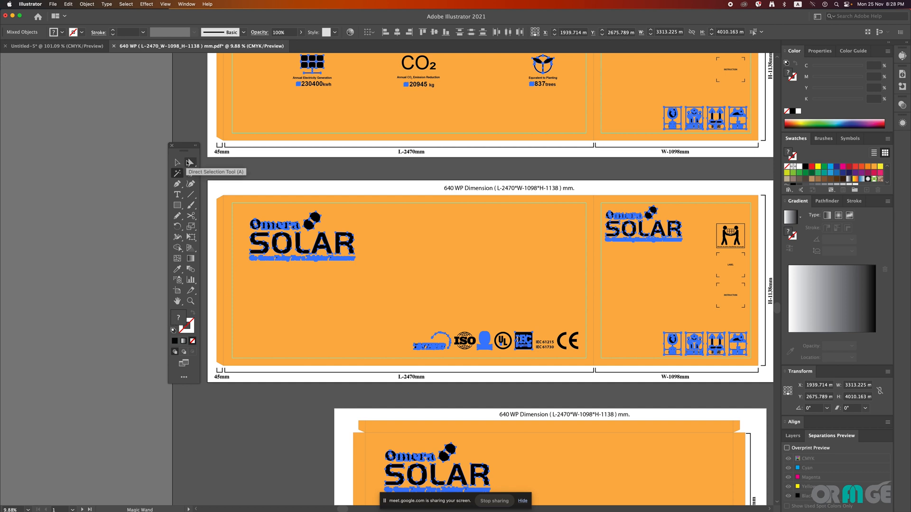
left_click_drag(191, 163, 229, 174)
left_click(314, 218)
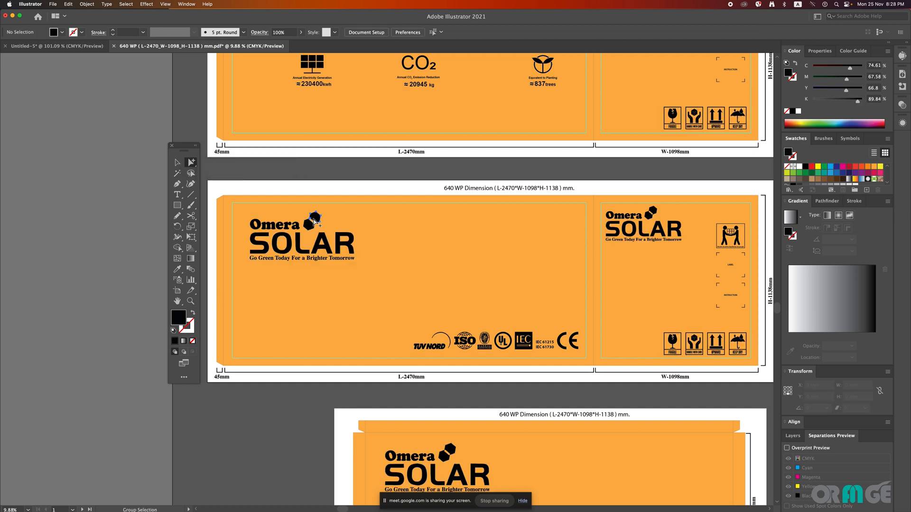
left_click(177, 163)
left_click(300, 172)
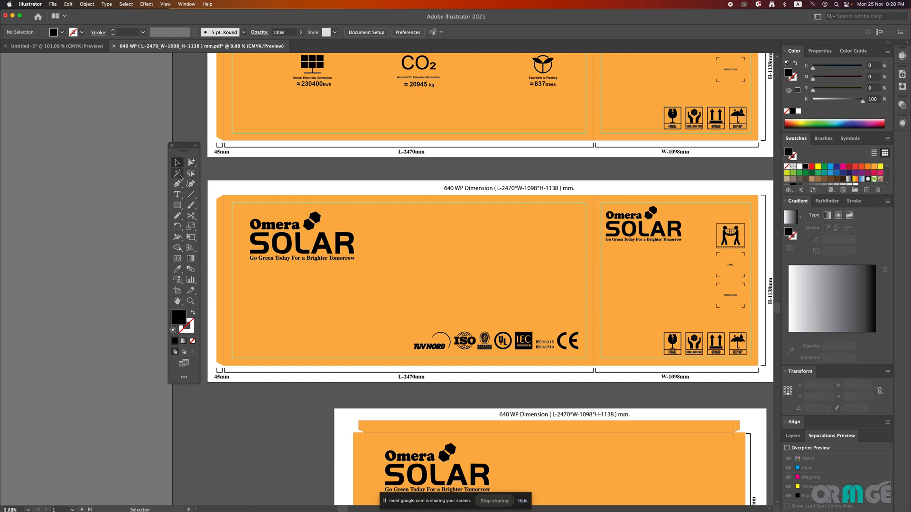
Step: Select all artwork matching the SOLAR lettering's black fill with the Magic Wand and hide it across the cartons
left_click(177, 173)
left_click(351, 251)
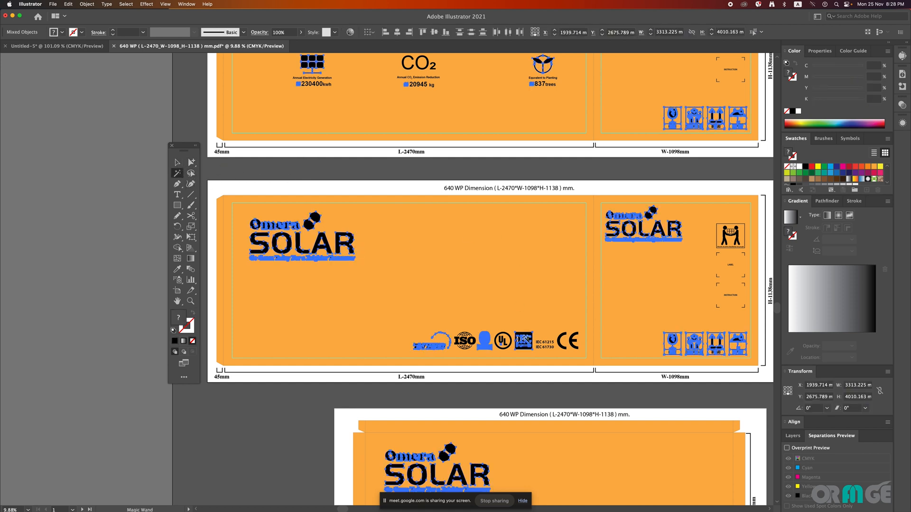
left_click_drag(493, 278, 429, 277)
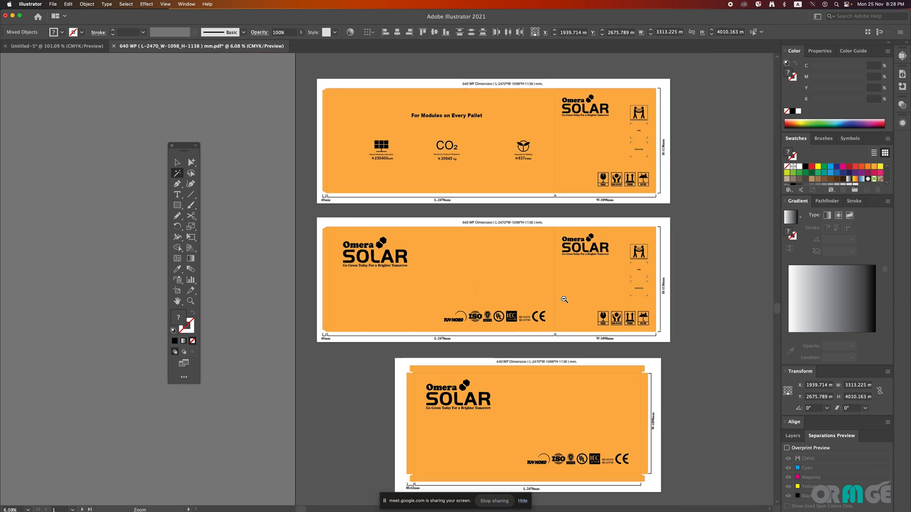
left_click_drag(544, 302, 496, 304)
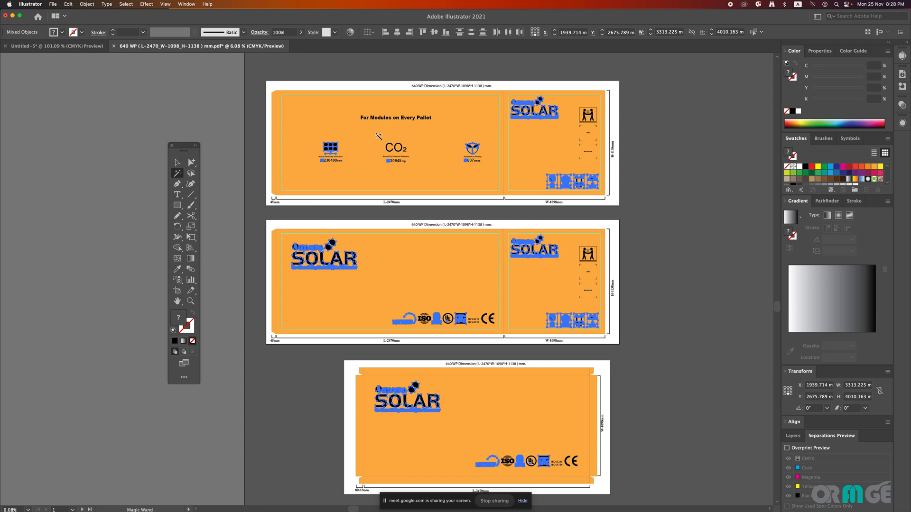
left_click(84, 4)
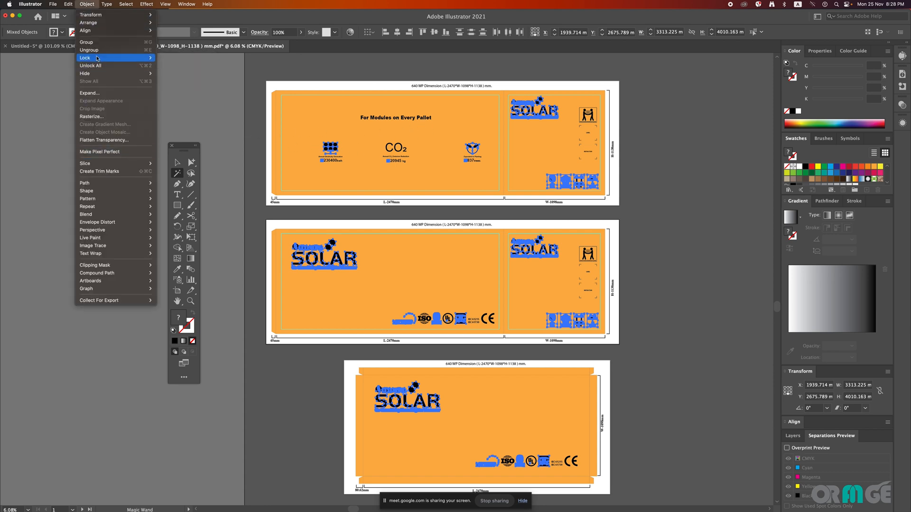
mouse_move(95, 73)
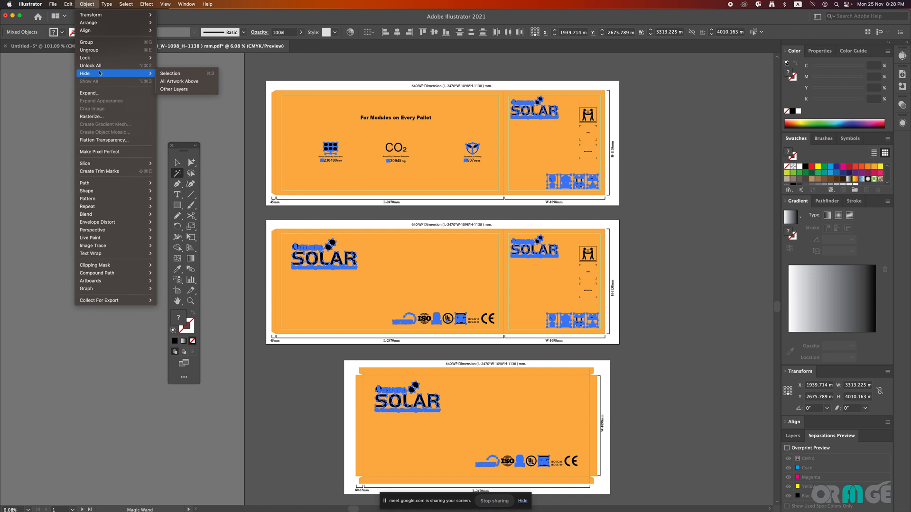
left_click(200, 78)
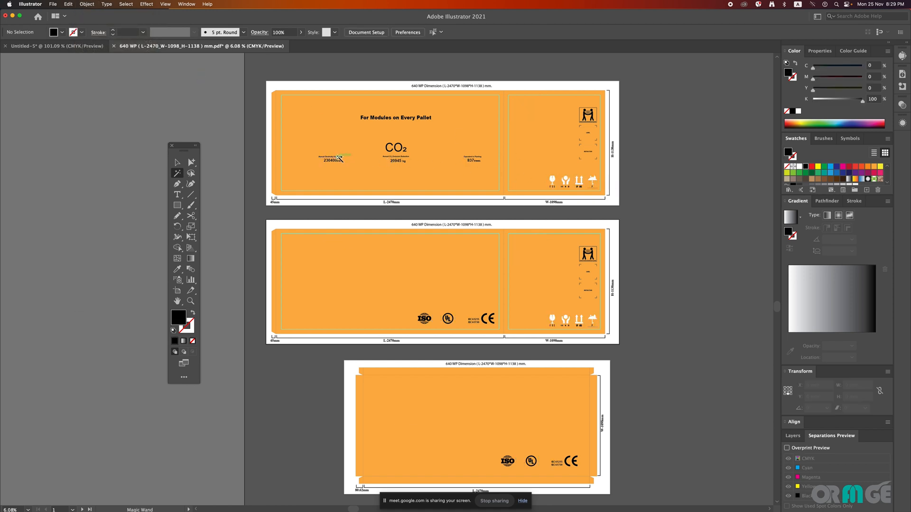
Step: Select the matching ISO marks with the Magic Wand, fill them with magenta (M 100) and deselect
left_click(429, 320)
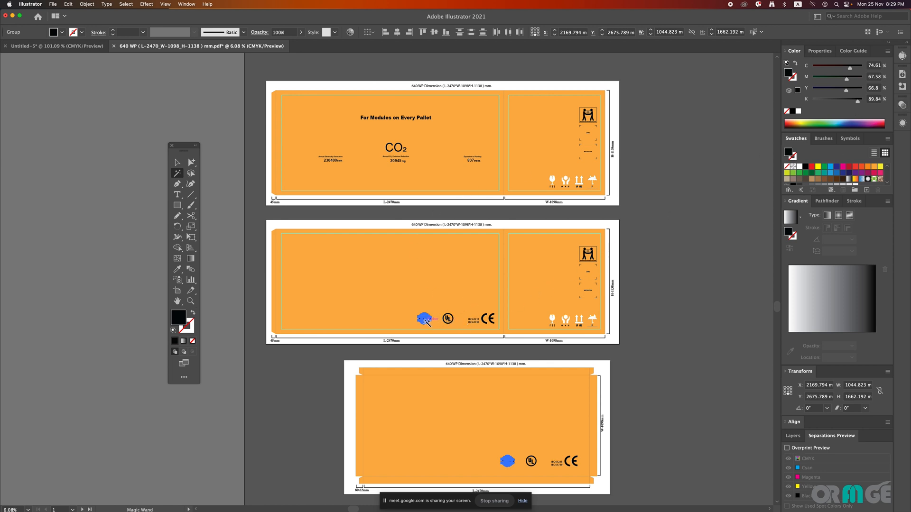
scroll(527, 360, "down", 2)
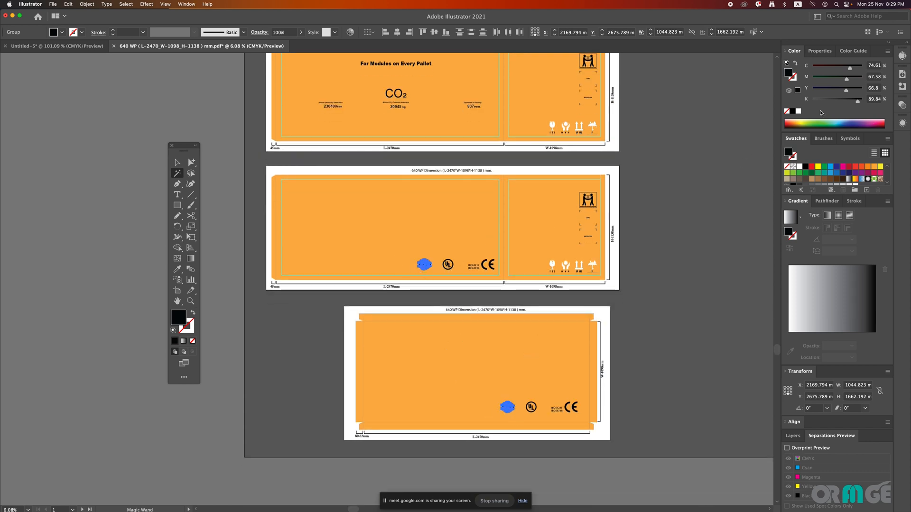
left_click(843, 167)
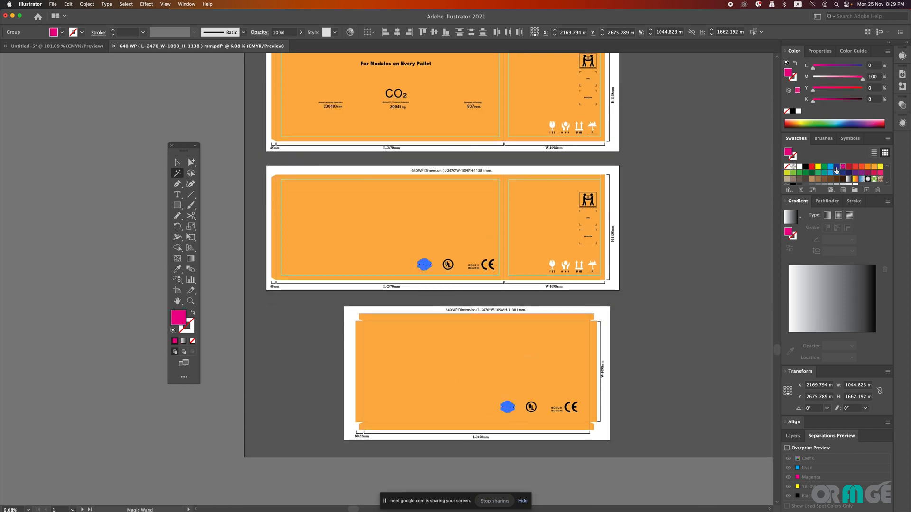
left_click(177, 163)
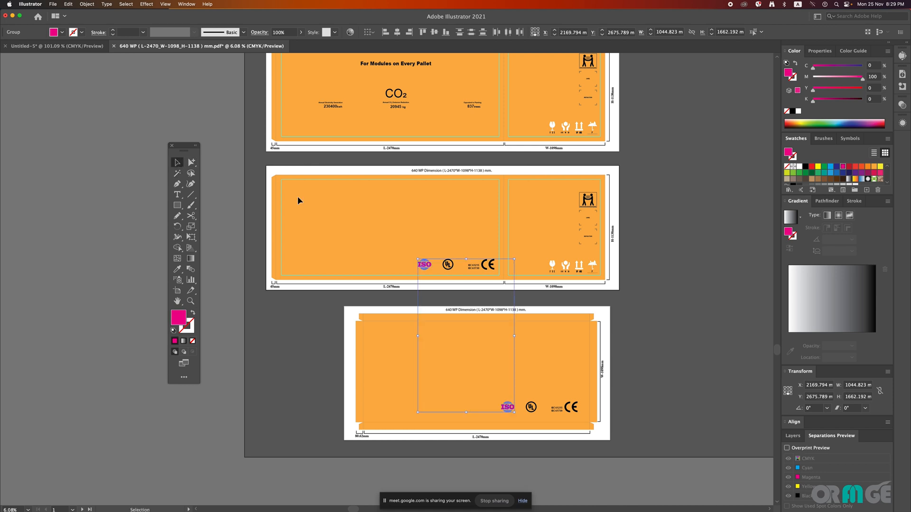
left_click(482, 285)
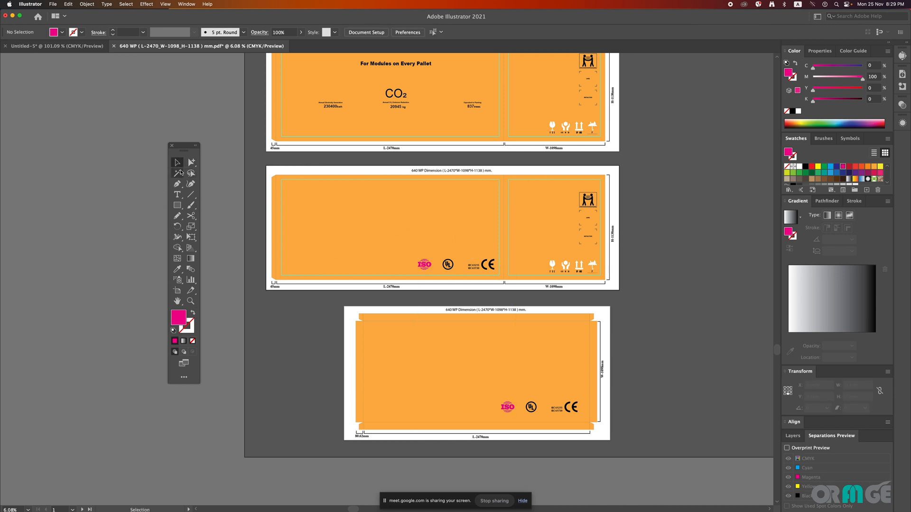
Step: Select all artwork matching the CE mark's fill with the Magic Wand, recolour it magenta (M 100) and deselect
left_click(177, 173)
left_click(497, 262)
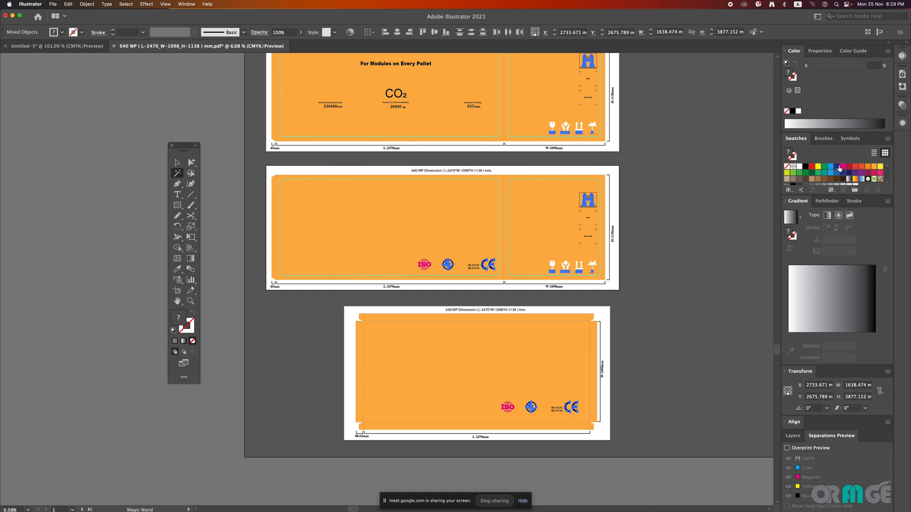
left_click(842, 167)
left_click(842, 167)
left_click(177, 163)
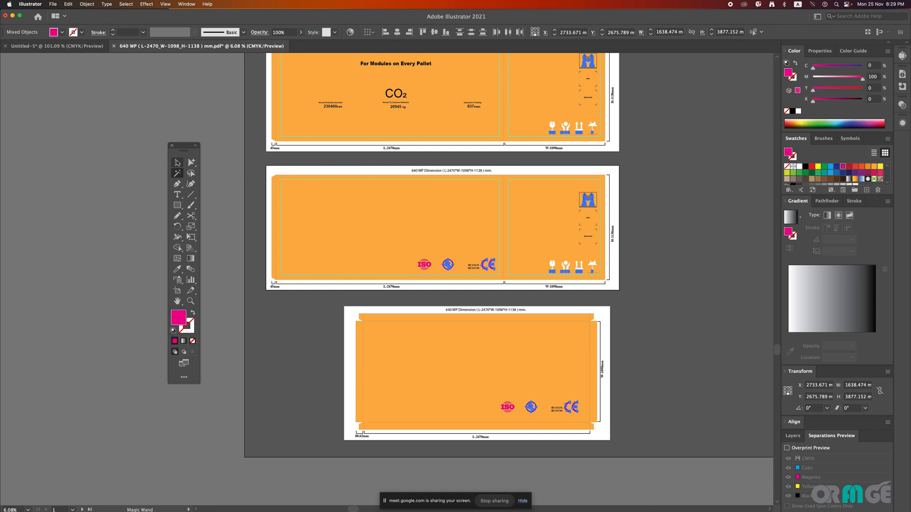
left_click(655, 219)
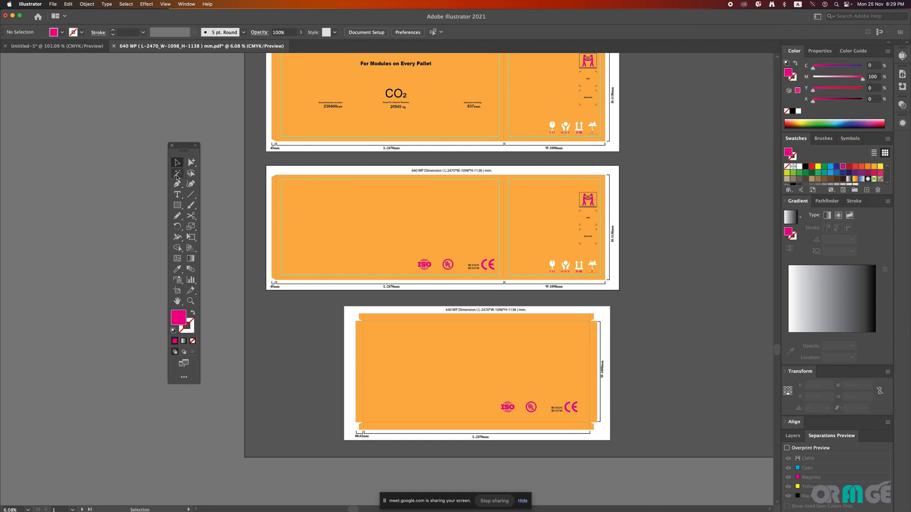
Step: Sample the magenta UL mark and the upper two-person handling icon with the Magic Wand, and examine the matching artwork
left_click(177, 174)
left_click(450, 265)
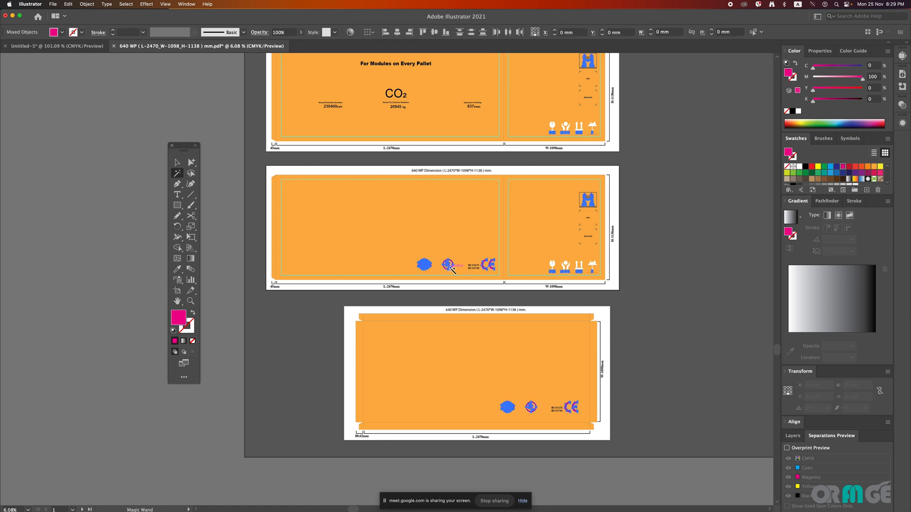
scroll(631, 193, "up", 3)
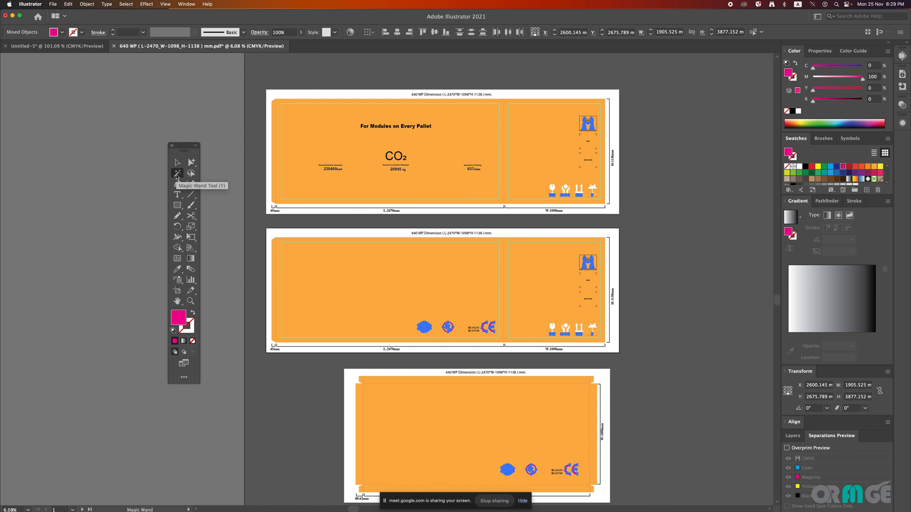
key("super+shift+a")
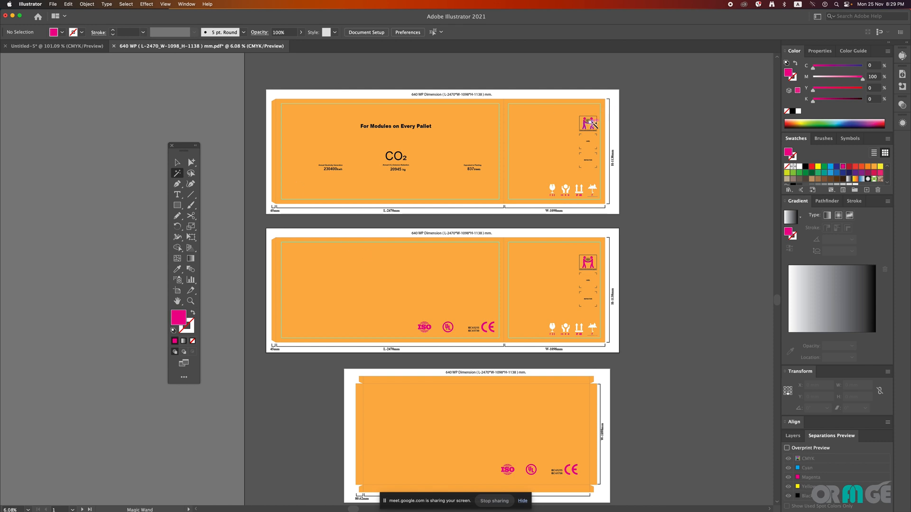
left_click(591, 124)
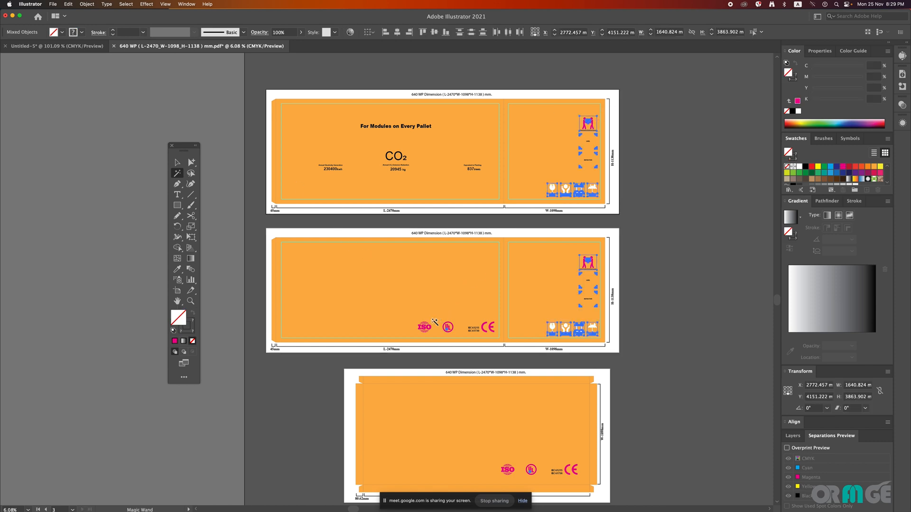
Step: Select all the magenta artwork from the ISO mark with the Magic Wand, fill it with black (K 100) and deselect
left_click(425, 324)
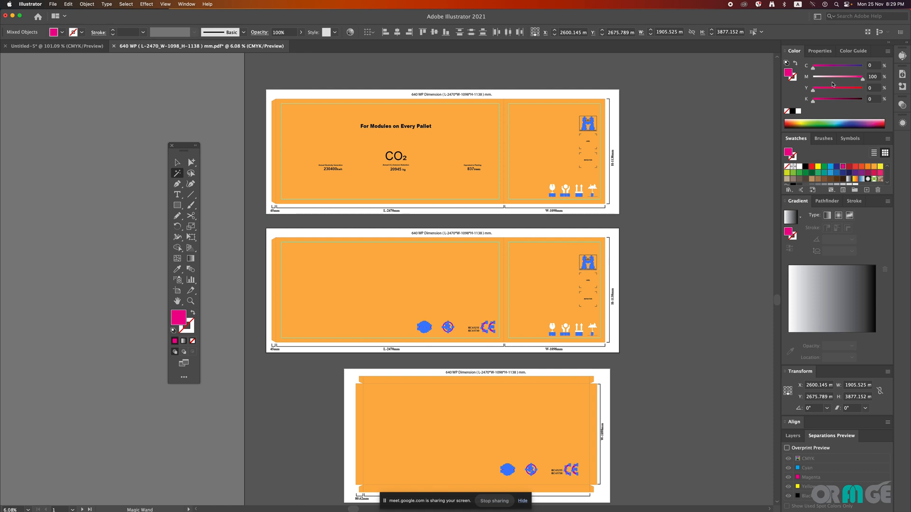
left_click(792, 111)
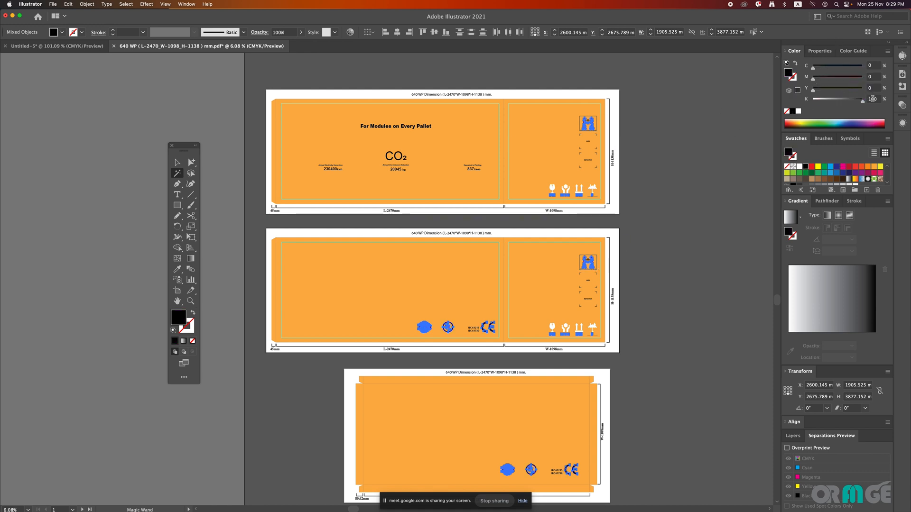
left_click(177, 162)
left_click(261, 124)
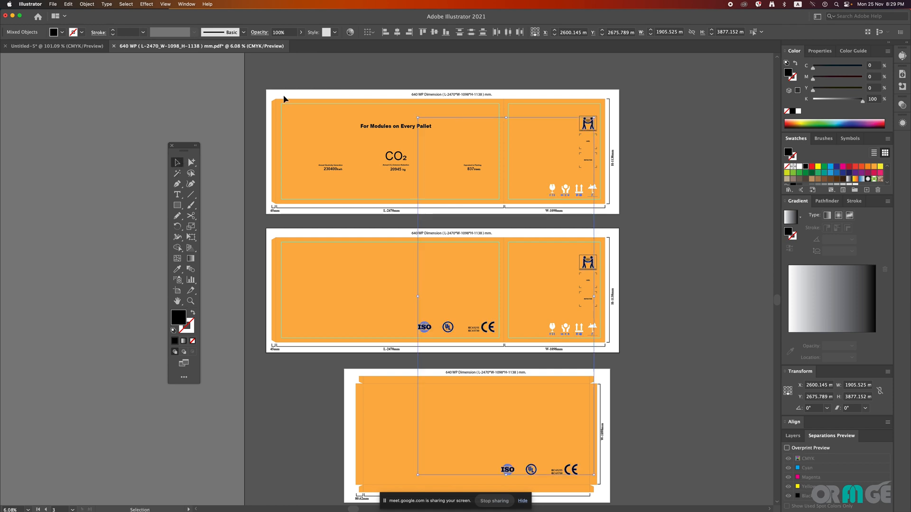
Step: Show all the hidden carton artwork again and clear the selection
left_click(87, 4)
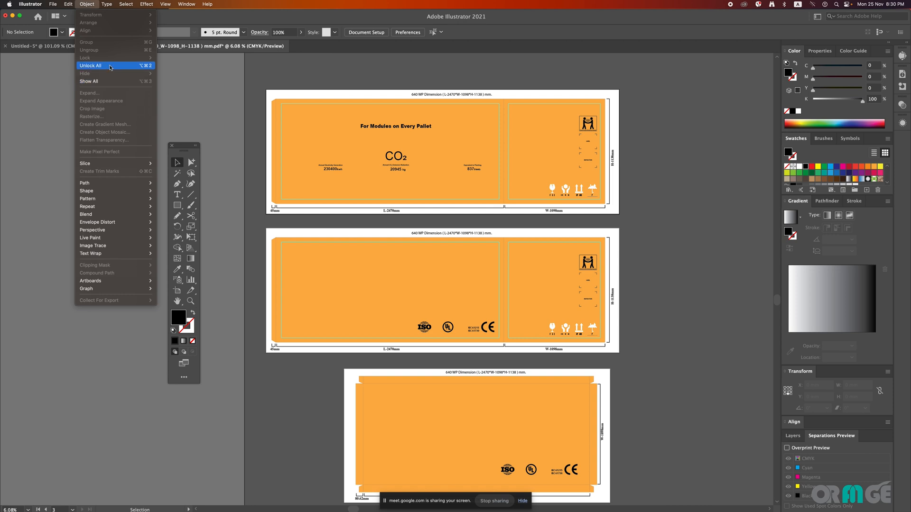
left_click(139, 82)
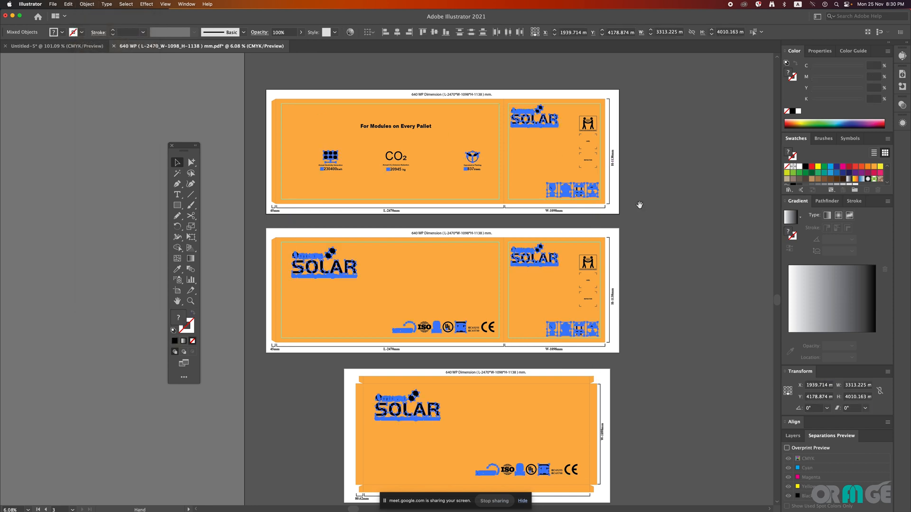
key("super+shift+a")
Step: Place a line of placeholder text in the blank area beside the first carton and enlarge it to about 587 pt
left_click_drag(640, 205, 532, 205)
key("t")
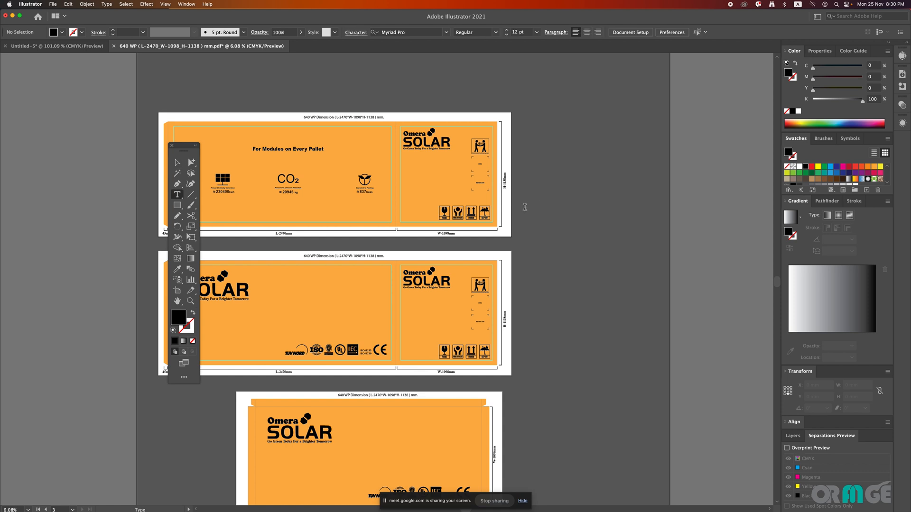
left_click(525, 207)
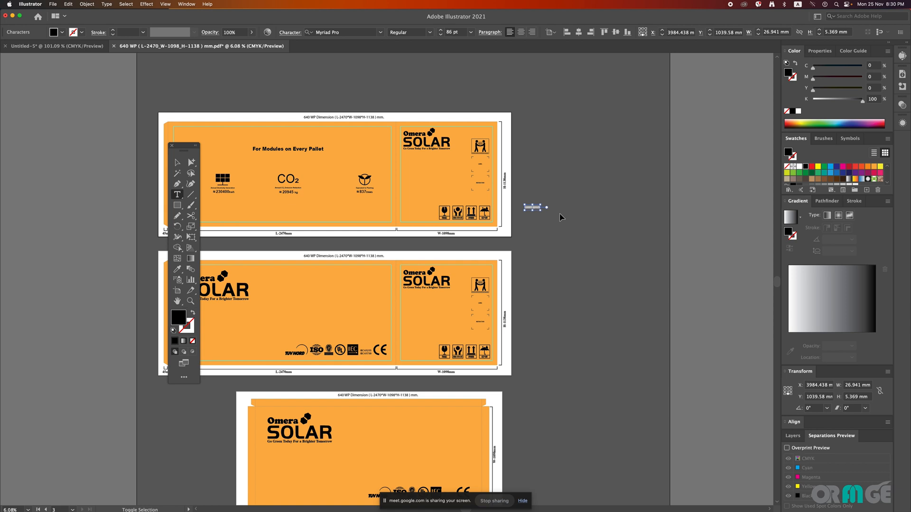
key("Escape")
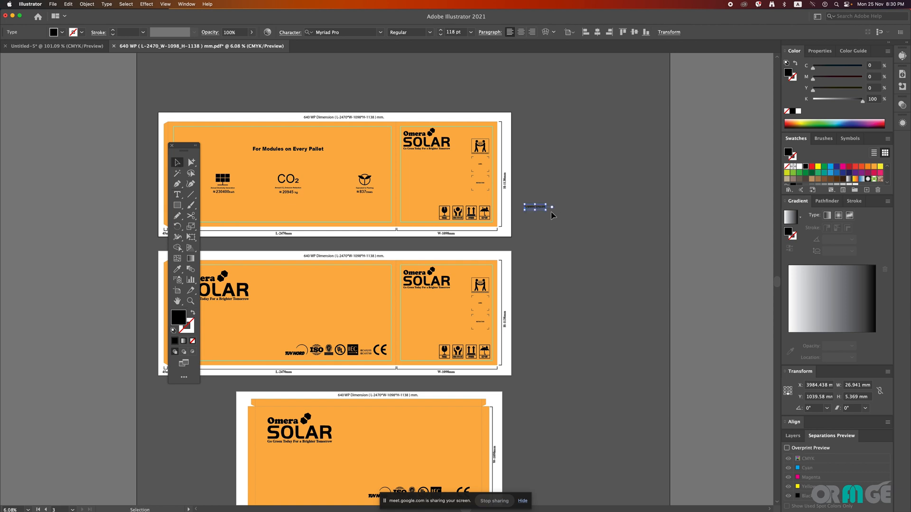
left_click_drag(546, 211, 572, 216)
double_click(572, 216)
double_click(572, 216)
Step: Replace the placeholder text beside the first carton with the shortcut note "Control+3= Hide"
key("ctrl+a")
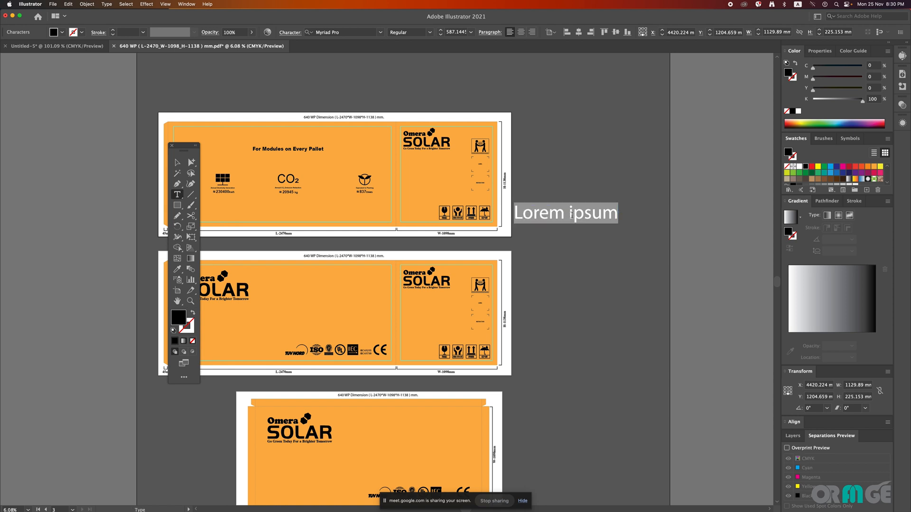
key("BackSpace")
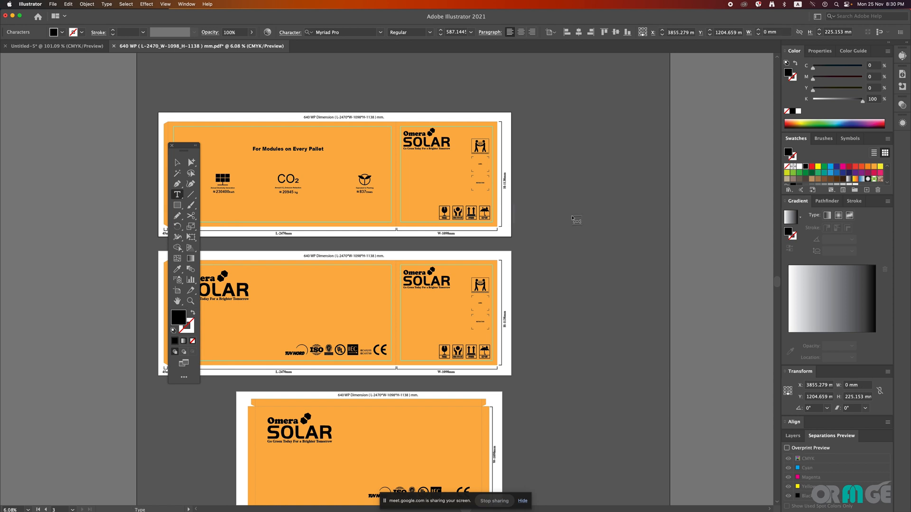
type("Contr")
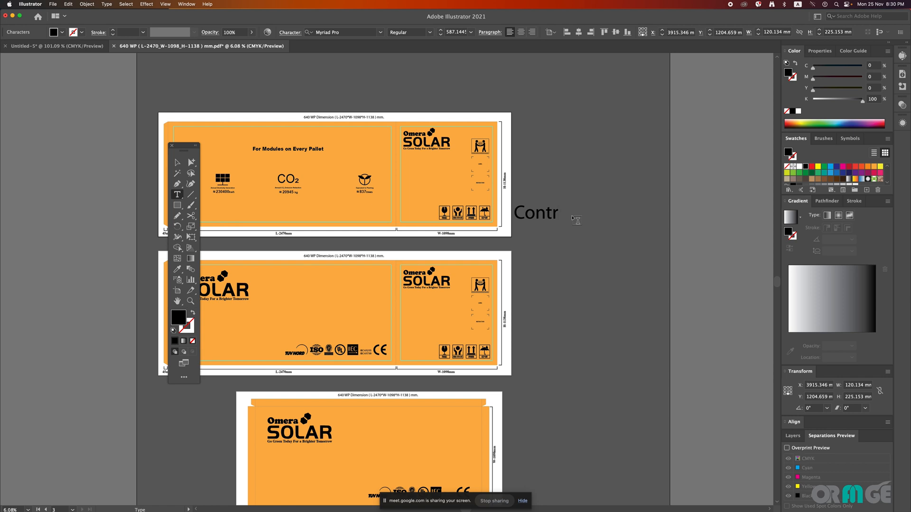
type("ol+#")
key("BackSpace")
type("3= Hig")
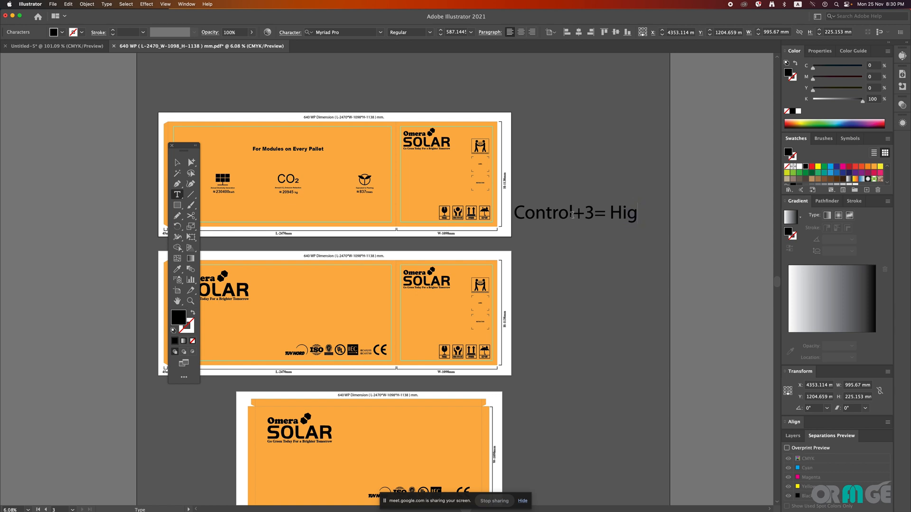
key("BackSpace")
type("ht")
key("BackSpace")
key("BackSpace")
left_click(69, 5)
mouse_move(85, 5)
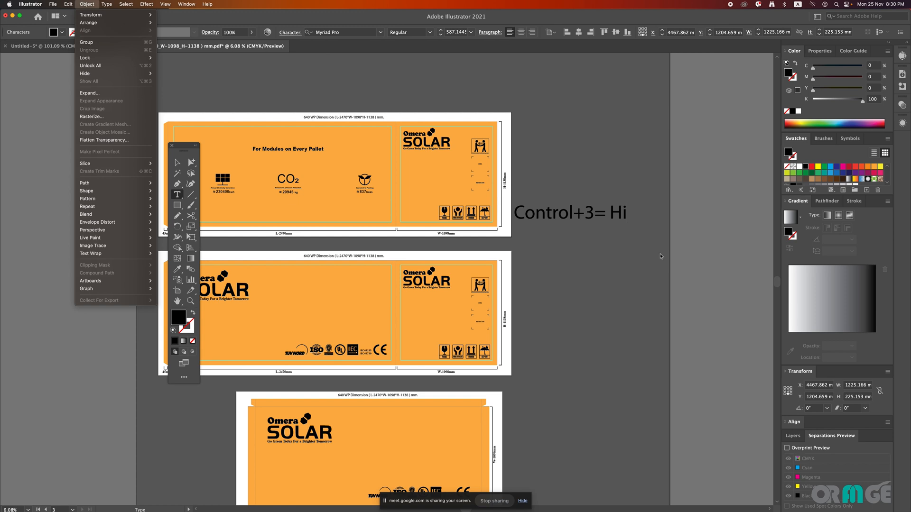
key("Escape")
type("de")
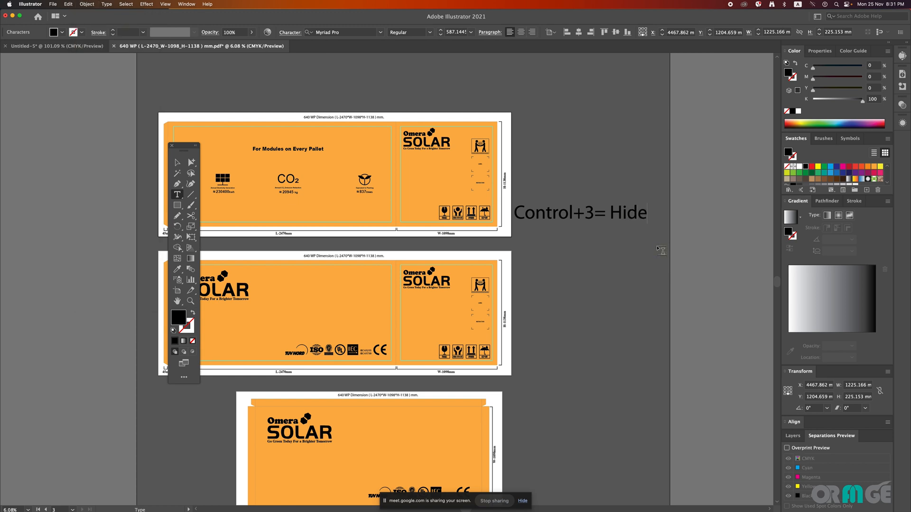
Step: Add a second line reading "Control+alt+3= unhide" below the hide shortcut note
key("Return")
type("Control")
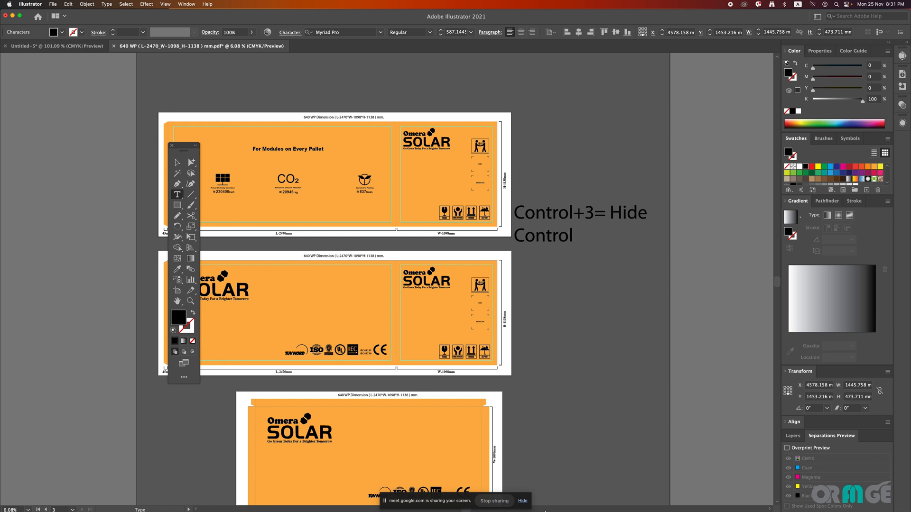
mouse_move(544, 511)
type("l")
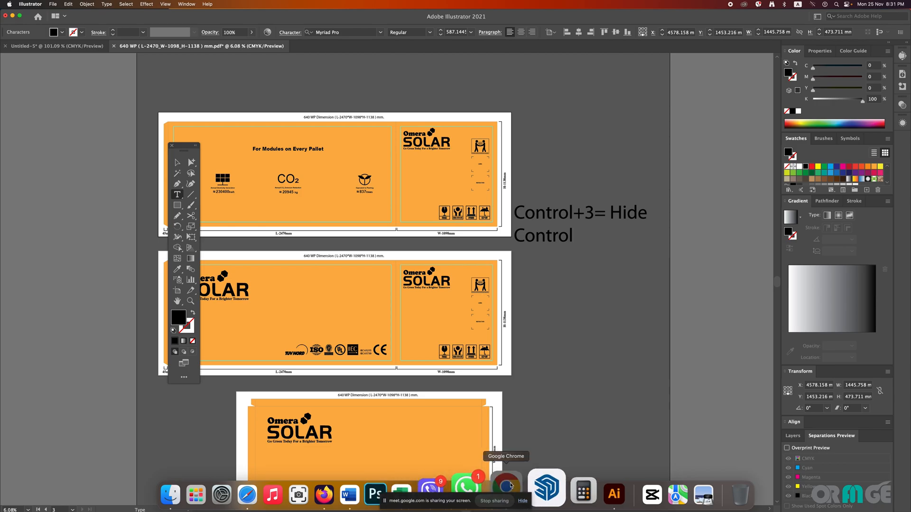
type("+alt")
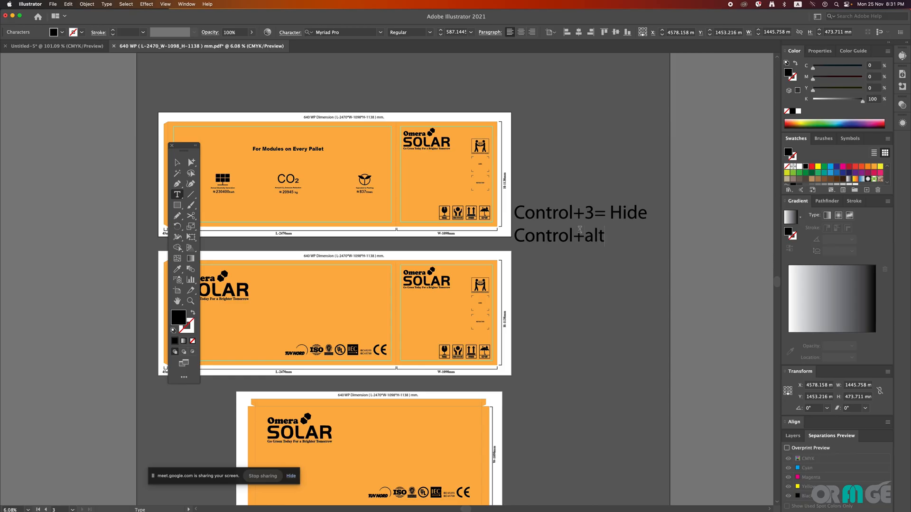
type("+3= unhide")
Step: Move the two-line note above the first carton, scale it down to about 531.5 pt and deselect it
key("Escape")
left_click_drag(579, 239, 370, 95)
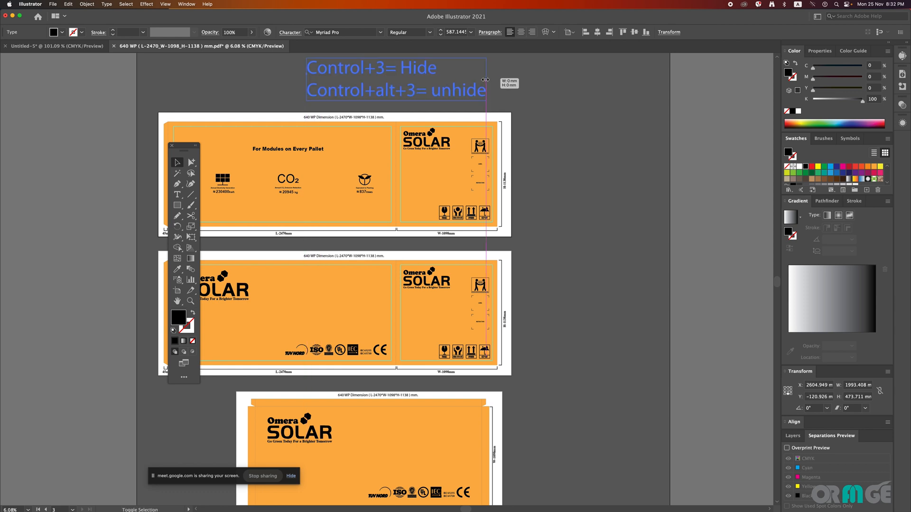
left_click_drag(485, 80, 469, 81)
left_click_drag(529, 114, 619, 145)
left_click_drag(652, 202, 638, 203)
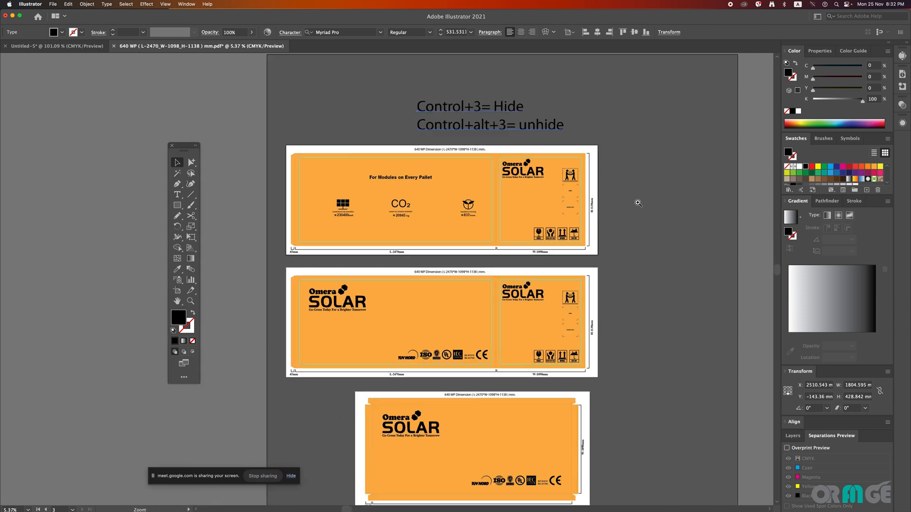
left_click(629, 173)
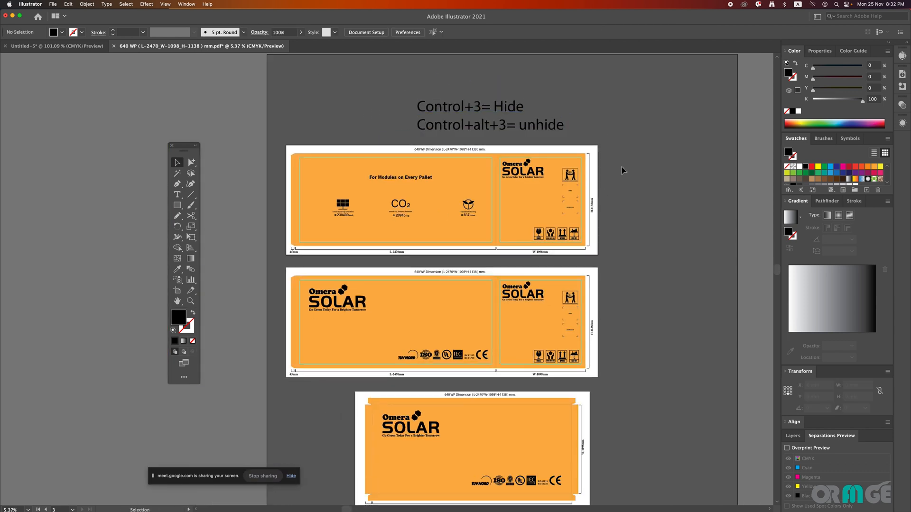
Step: Select all the matching black artwork from the second carton's SOLAR logo with the Magic Wand and hide it
left_click_drag(616, 174, 607, 170)
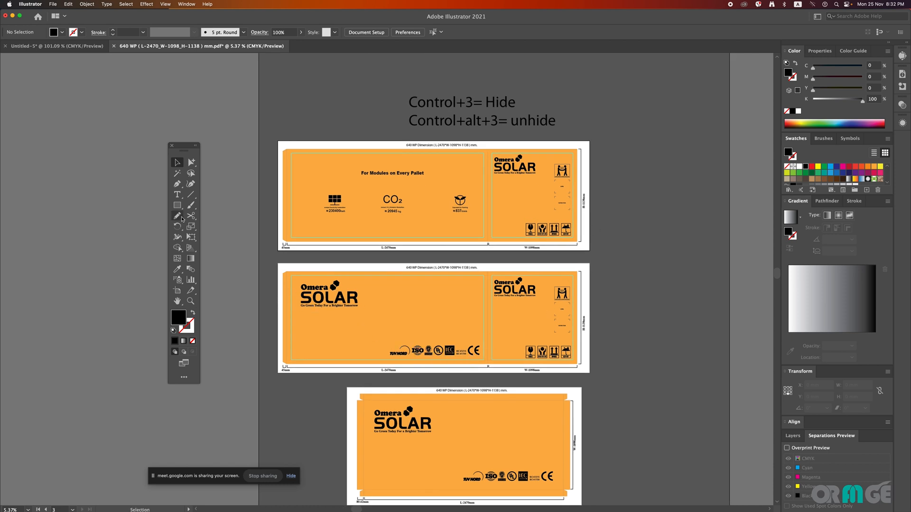
left_click(177, 173)
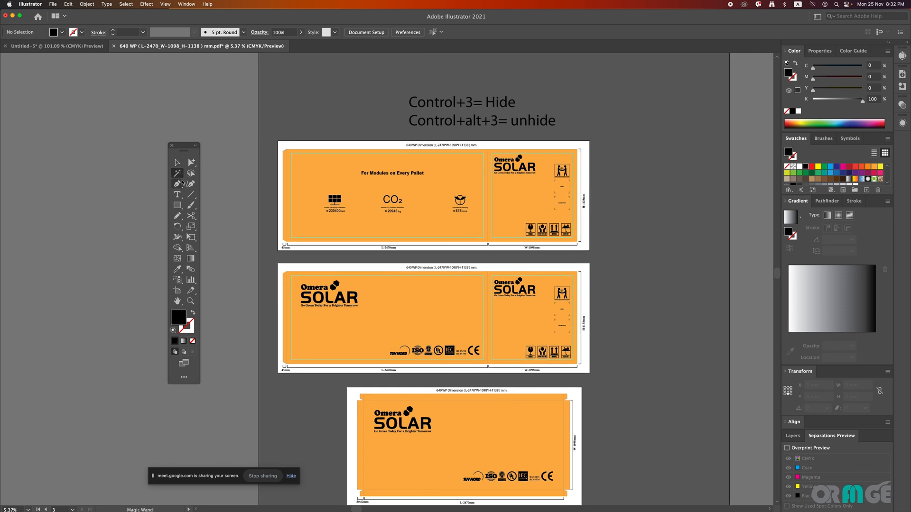
left_click(327, 298)
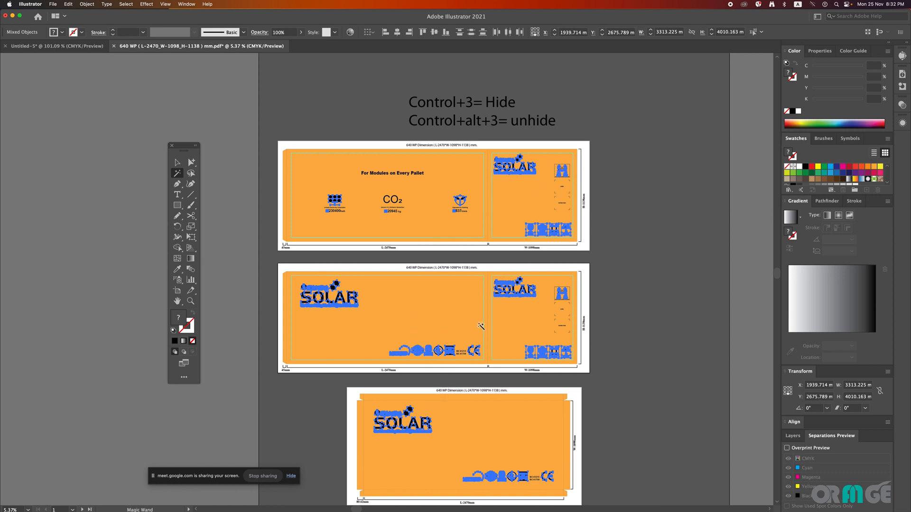
left_click(90, 4)
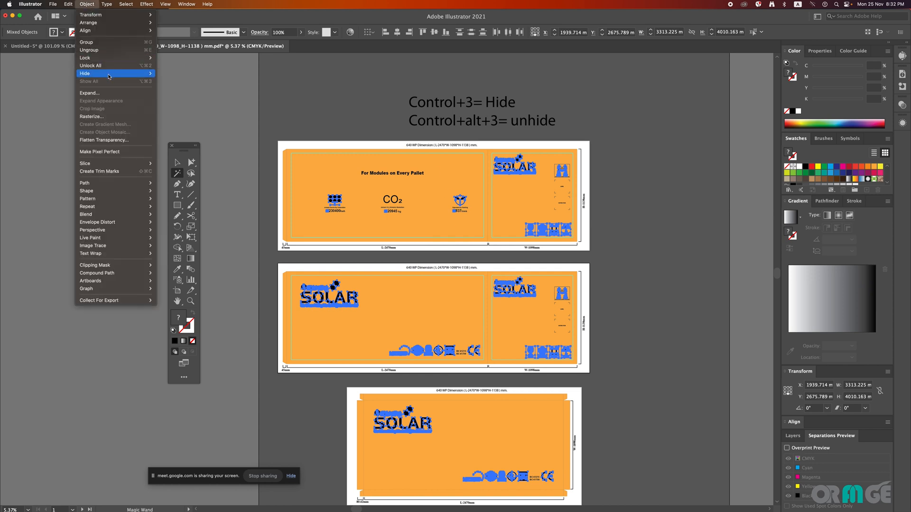
mouse_move(113, 78)
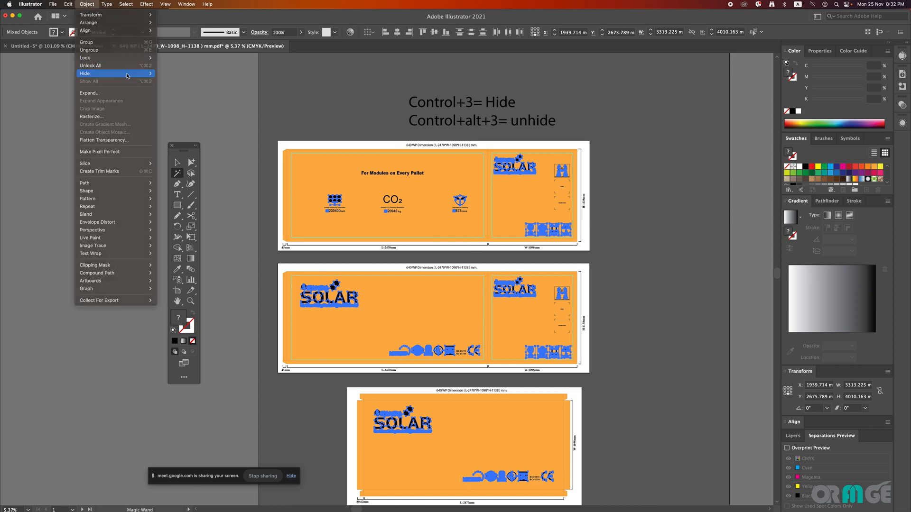
left_click(543, 101)
left_click(94, 5)
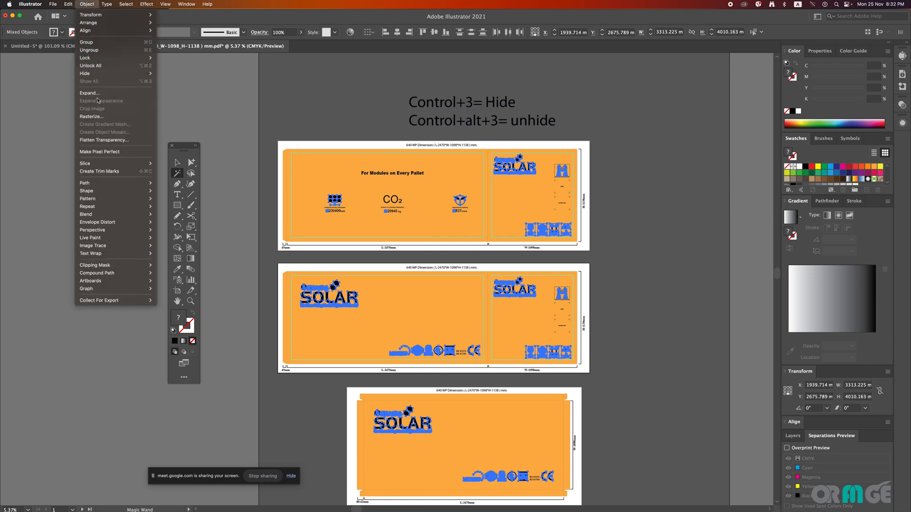
mouse_move(117, 75)
left_click(161, 74)
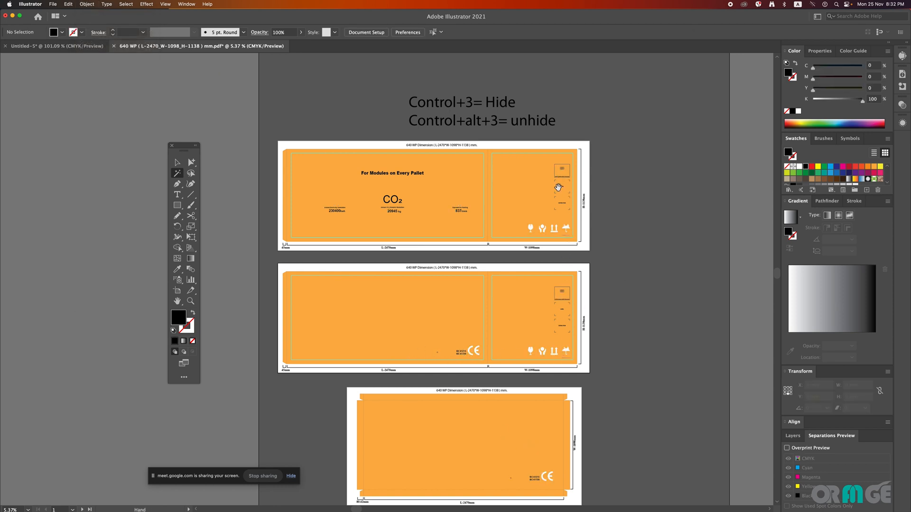
Step: Sample the thin outlines of the first carton's label area with the Magic Wand, examine the matching artwork and deselect
scroll(558, 188, "up", 5)
left_click(564, 212)
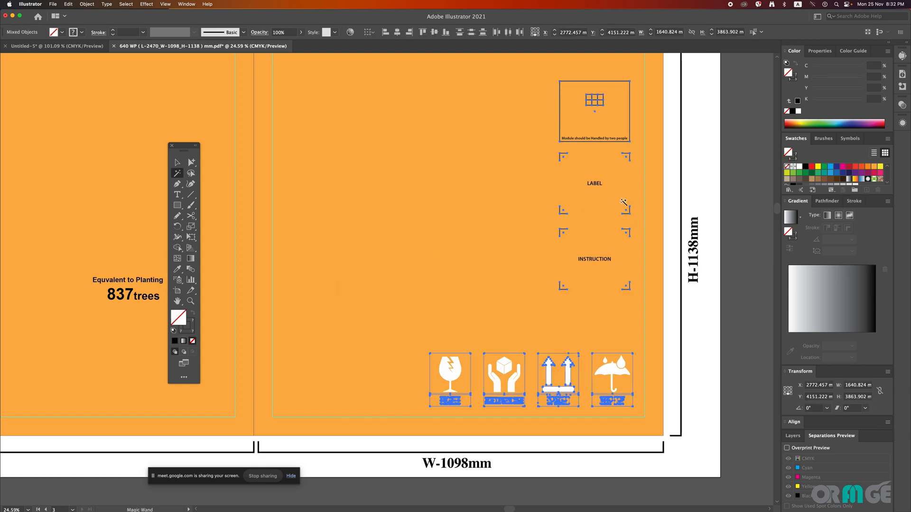
scroll(400, 198, "down", 6)
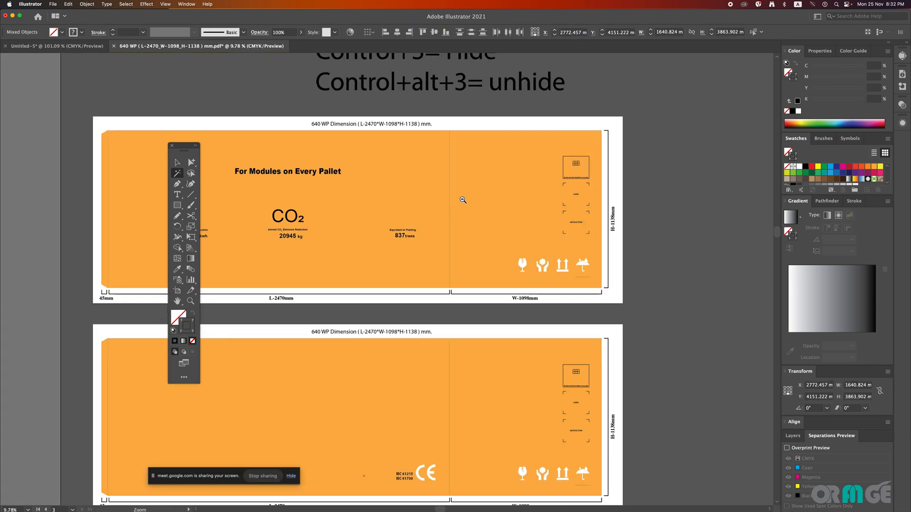
scroll(583, 225, "up", 6)
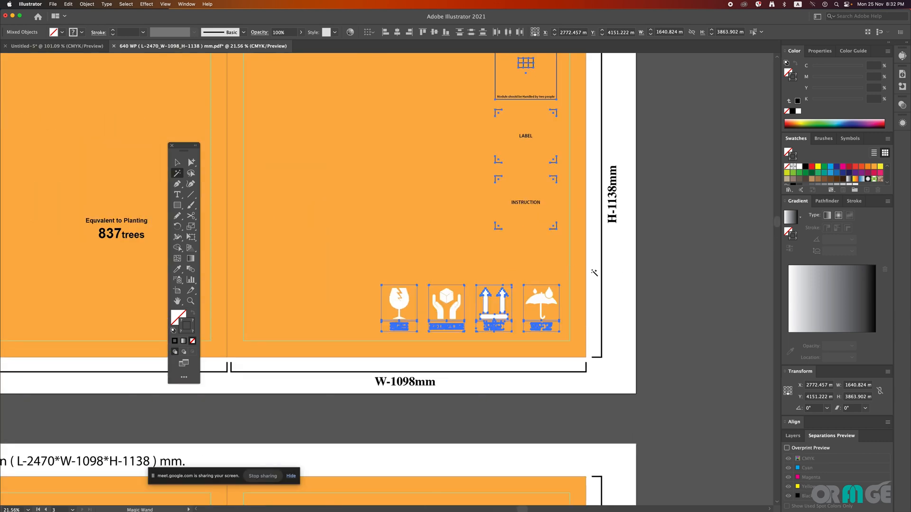
key("v")
left_click(617, 276)
left_click_drag(447, 257, 358, 258)
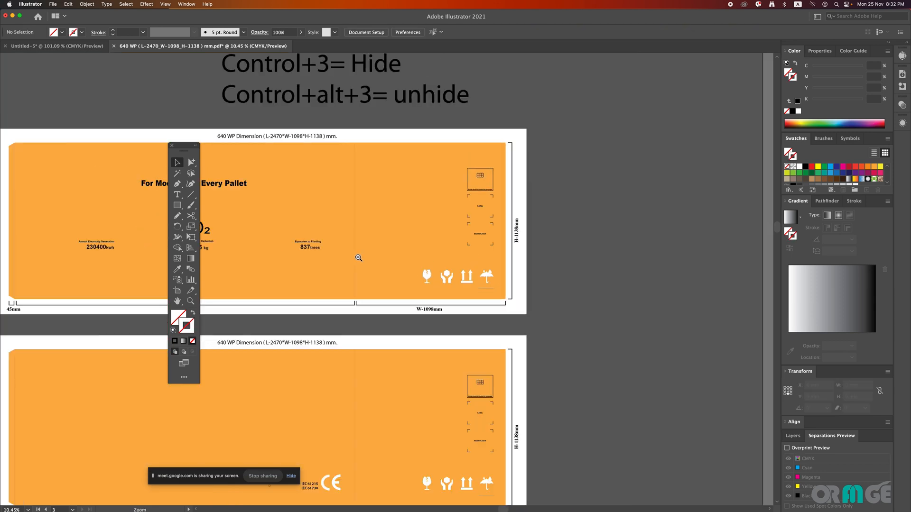
Step: In the Untitled-5 document, fill the upper slanted shape with magenta (M 100) and deselect it
scroll(358, 257, "down", 1)
left_click(63, 49)
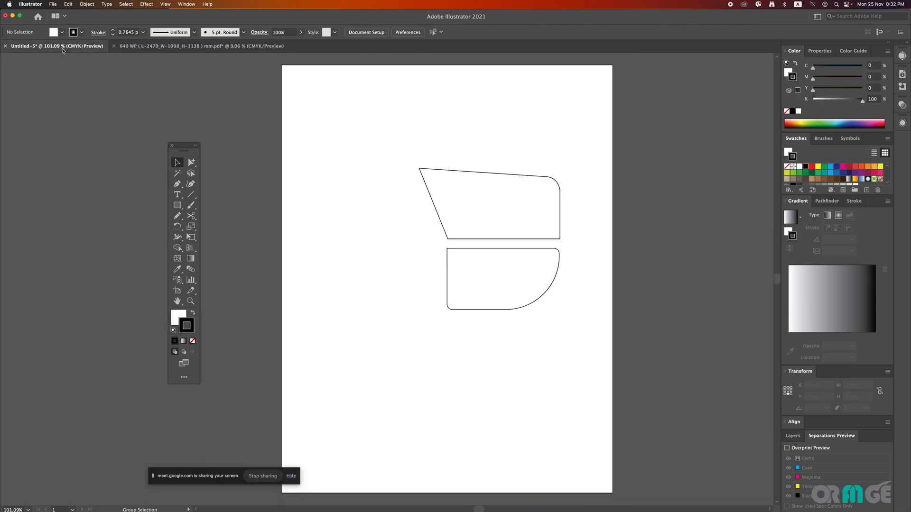
scroll(493, 171, "up", 2)
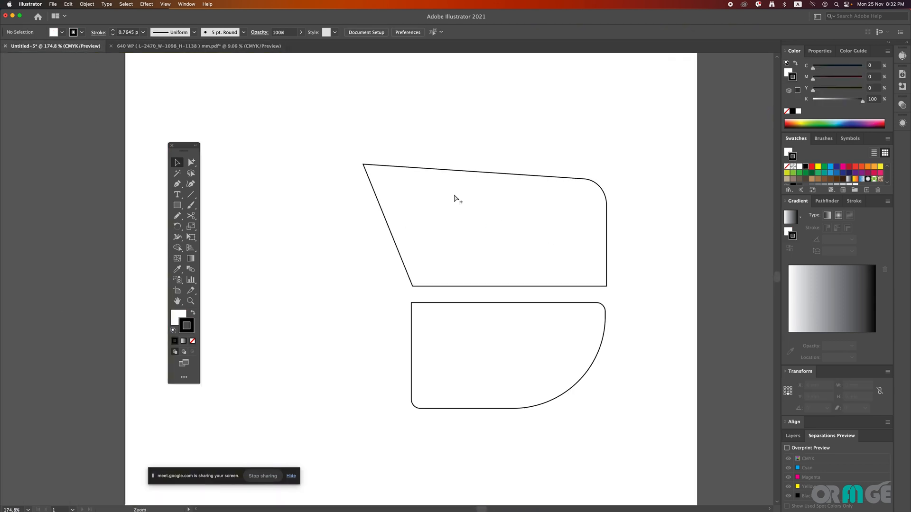
left_click(455, 197)
key("x")
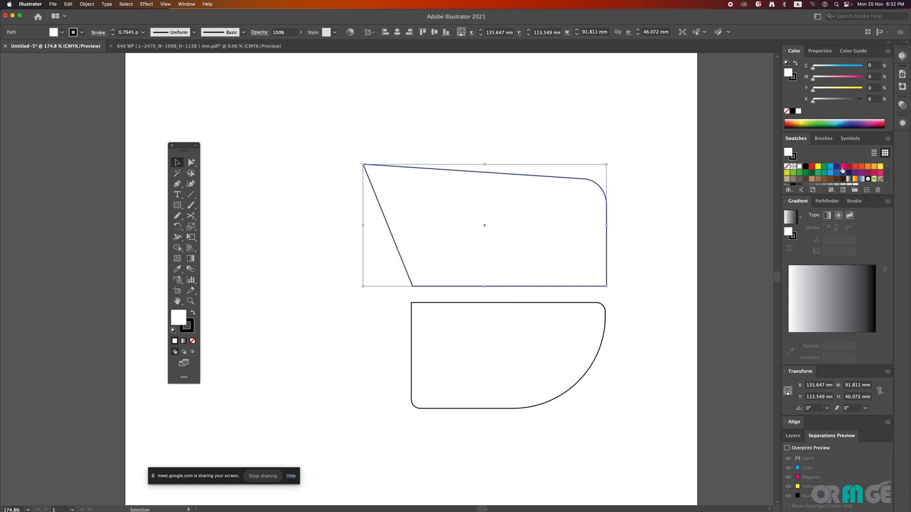
left_click(843, 168)
left_click(402, 138)
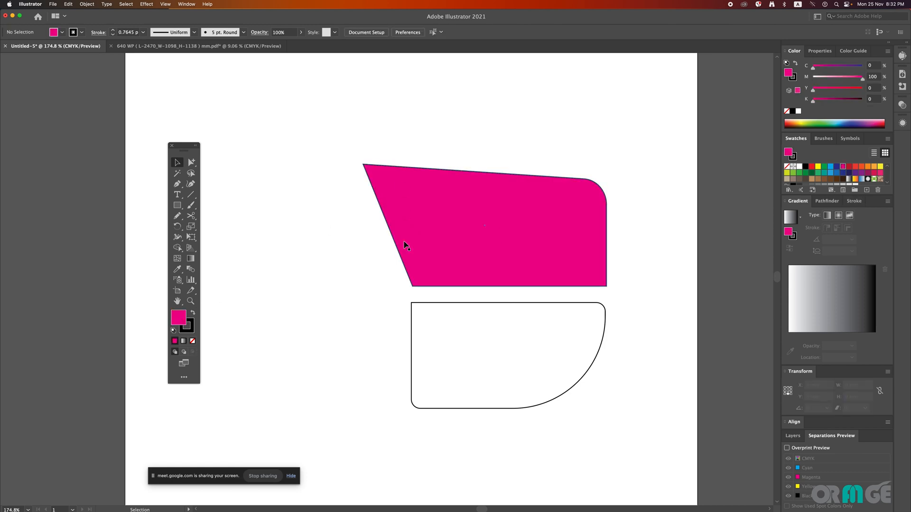
Step: Ungroup the two shapes and select the upper one on its own
left_click(427, 240)
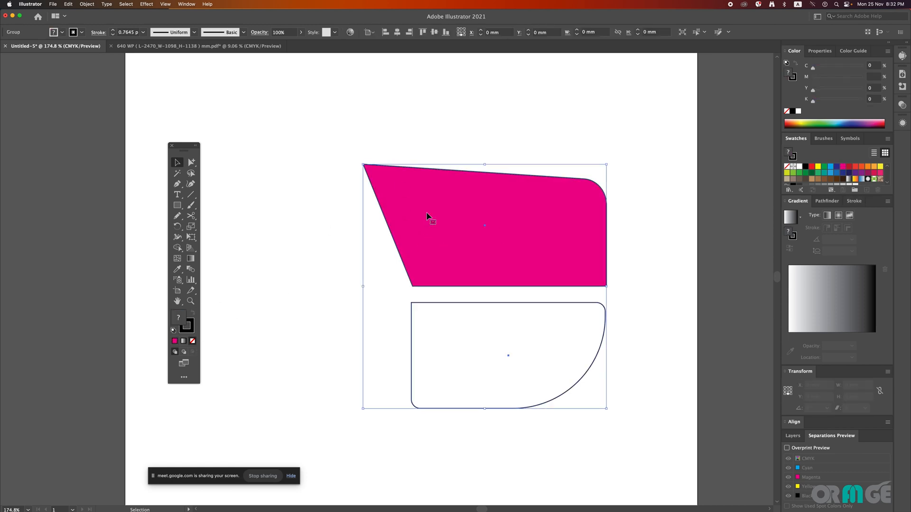
right_click(429, 216)
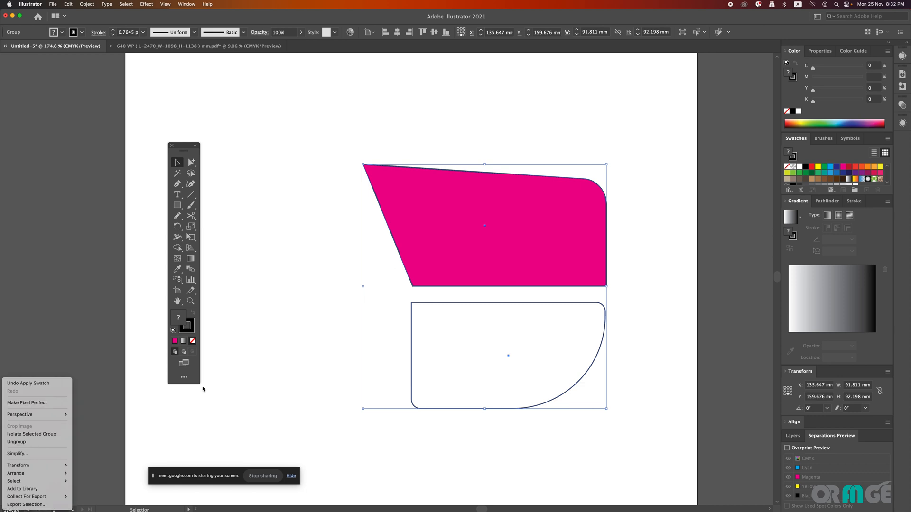
left_click(46, 443)
left_click(288, 339)
left_click(425, 208)
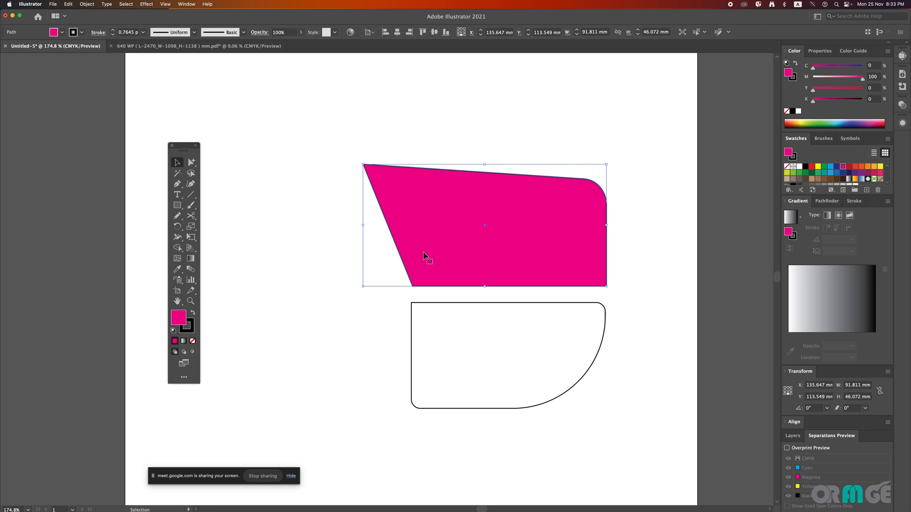
Step: Fill the lower rounded shape with magenta (M 100) and deselect it
left_click(411, 310)
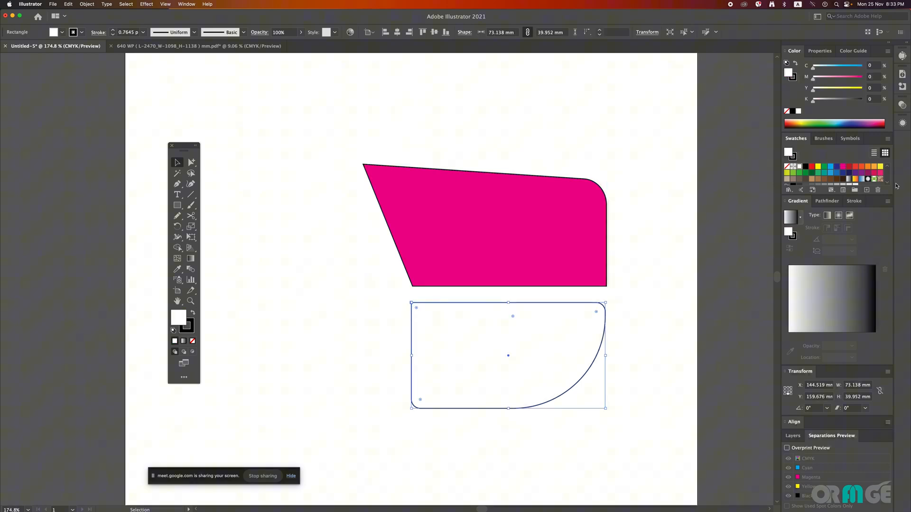
left_click(843, 167)
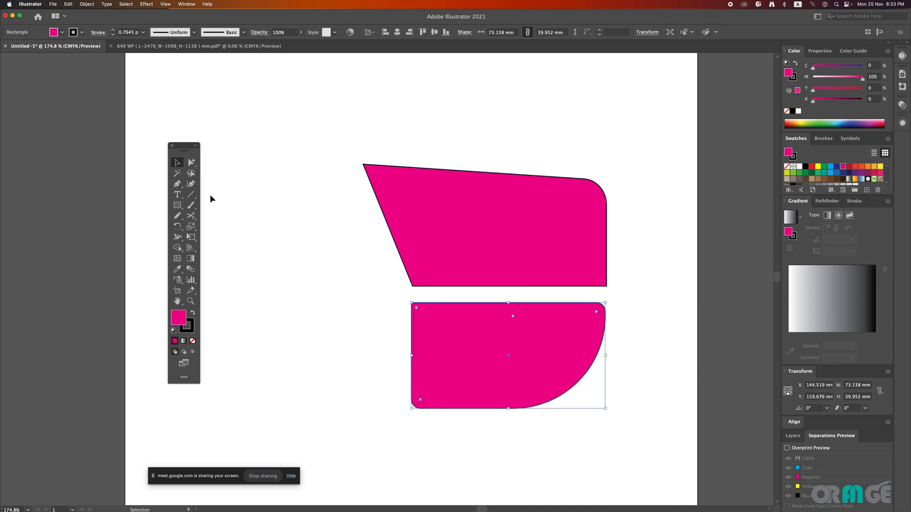
left_click(378, 270)
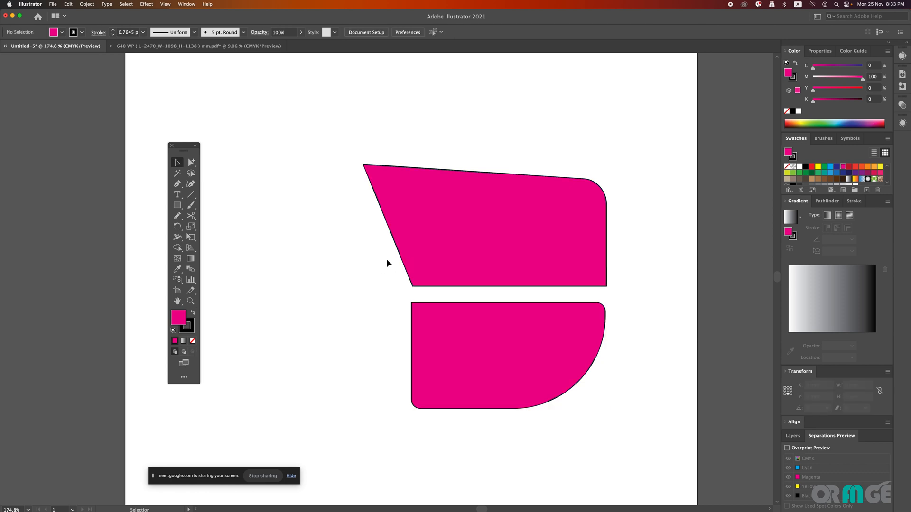
Step: Set the lower shape's stroke to dark blue (C 100, M 100), deselect it and select it again
left_click(437, 305)
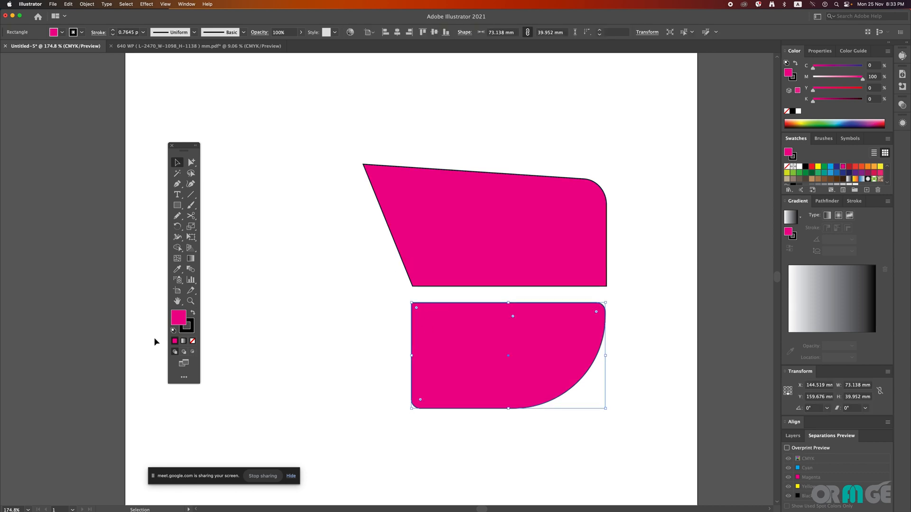
left_click(187, 326)
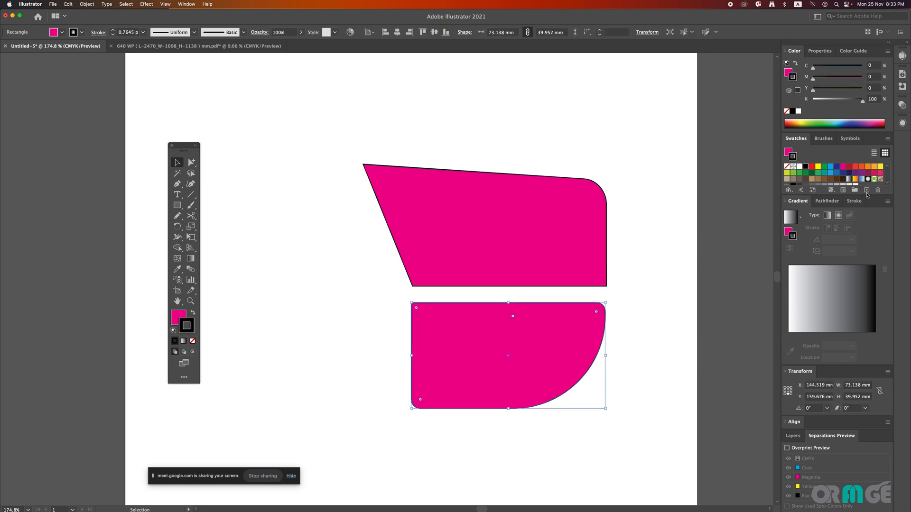
left_click(837, 166)
left_click(638, 264)
left_click(413, 312)
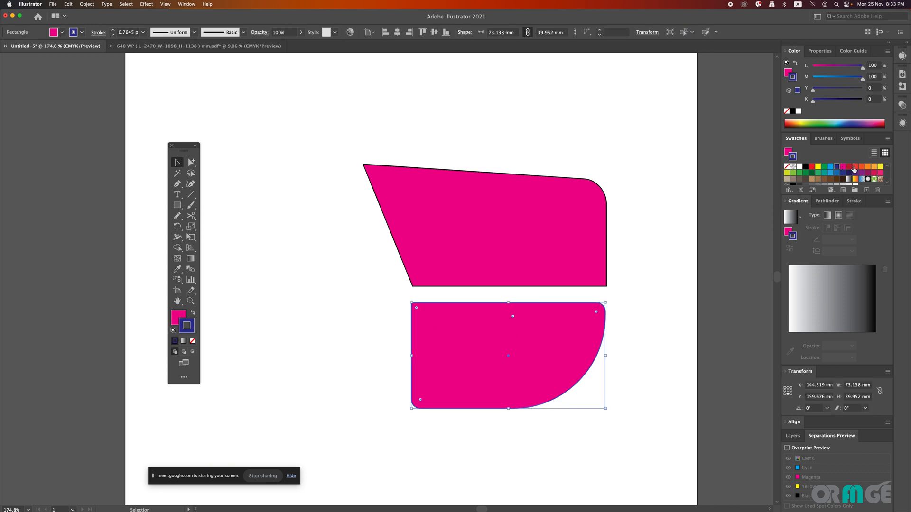
Step: Set the lower shape's stroke to cyan (C 100), and select both magenta-filled shapes with the Magic Wand
left_click(830, 167)
left_click(560, 158)
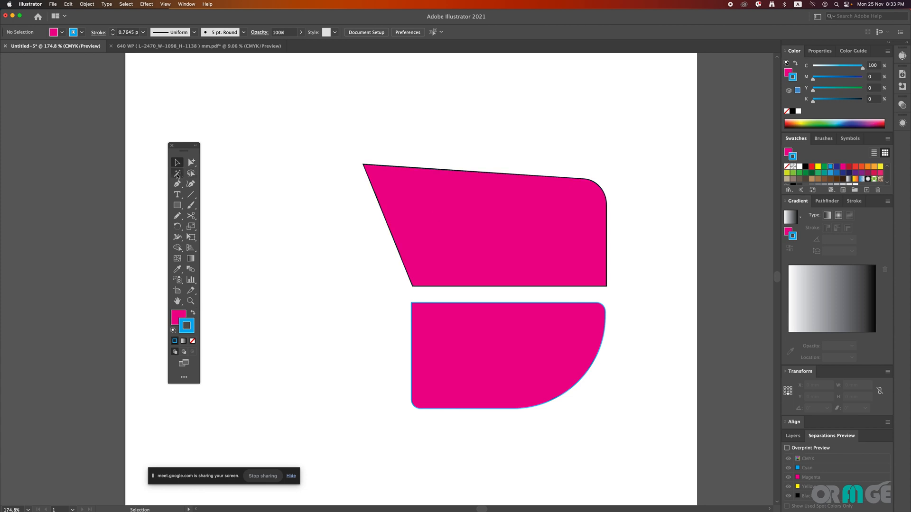
left_click(177, 175)
left_click(470, 218)
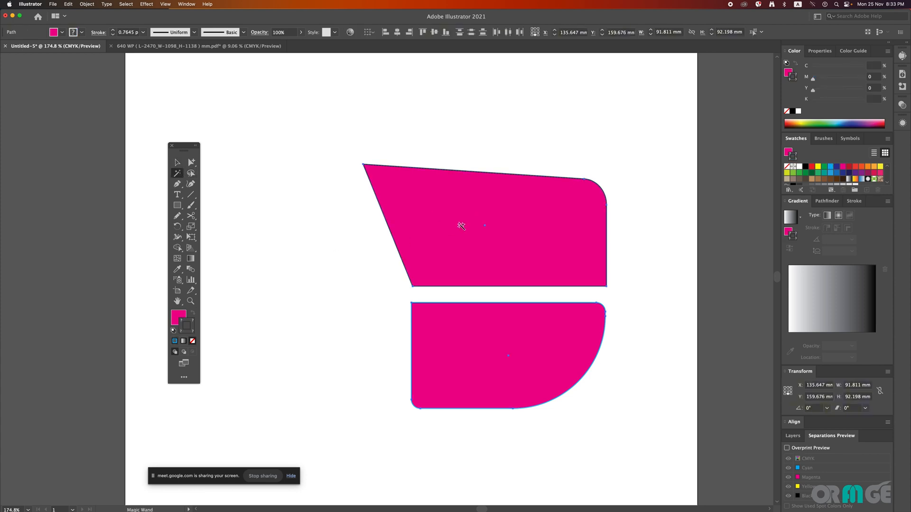
Step: Recolour the fill of both selected shapes to cyan (C 100) and finally to green (C 85, M 10, Y 100, K 10)
left_click(183, 317)
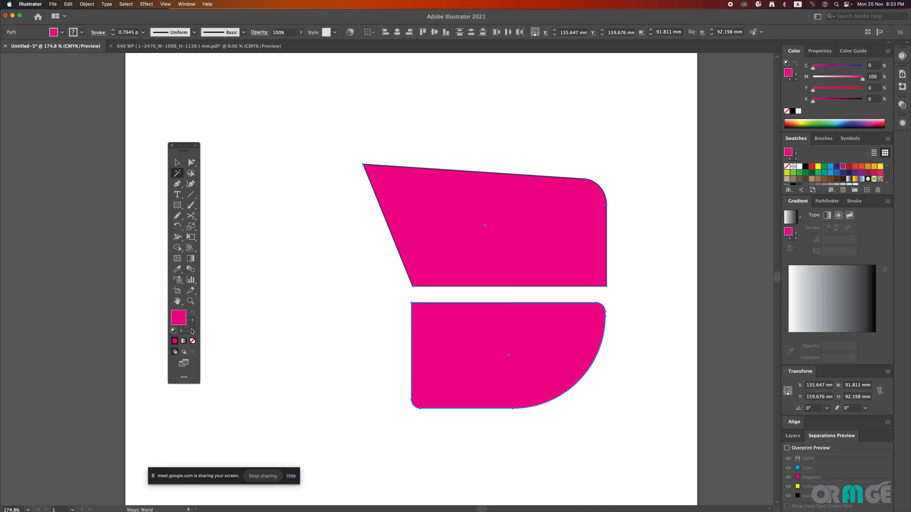
left_click(192, 331)
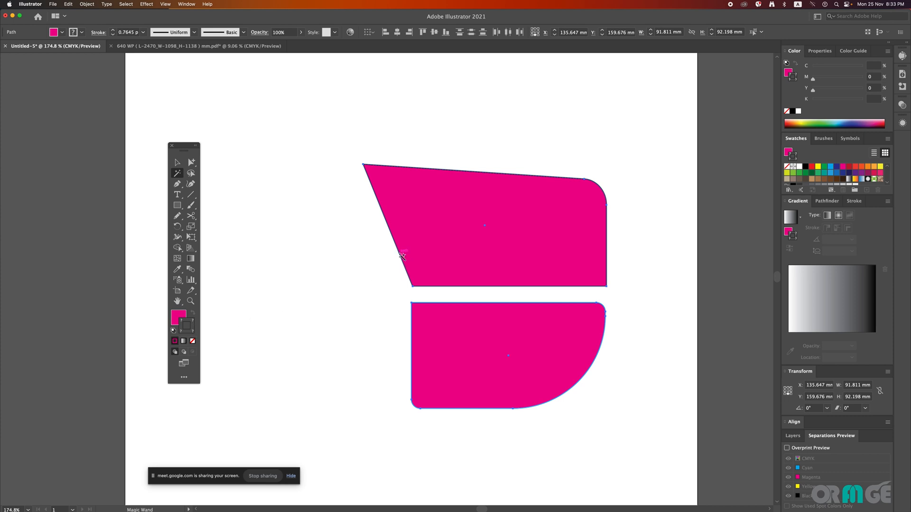
left_click(180, 316)
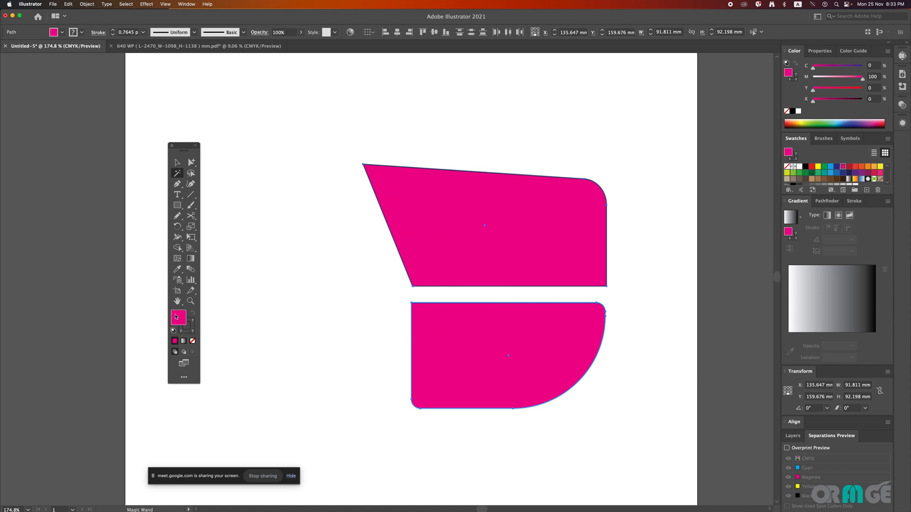
left_click(831, 171)
left_click(830, 167)
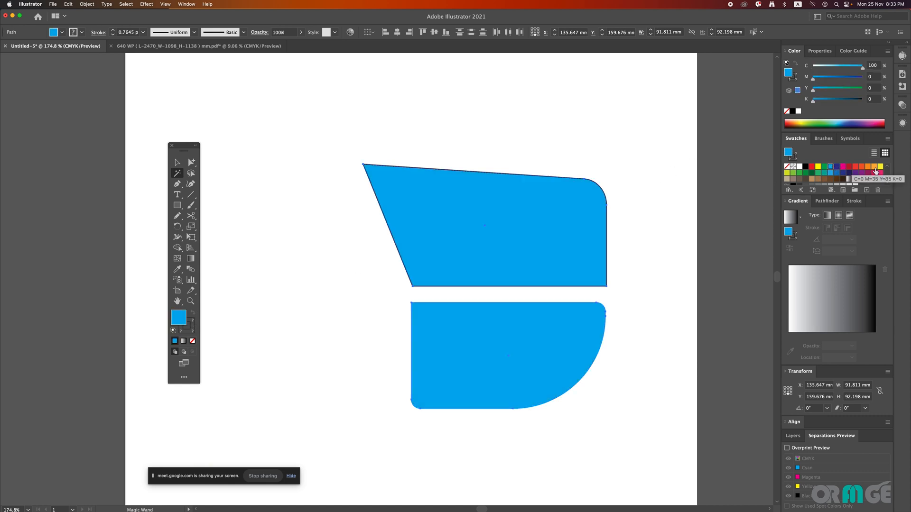
left_click(806, 174)
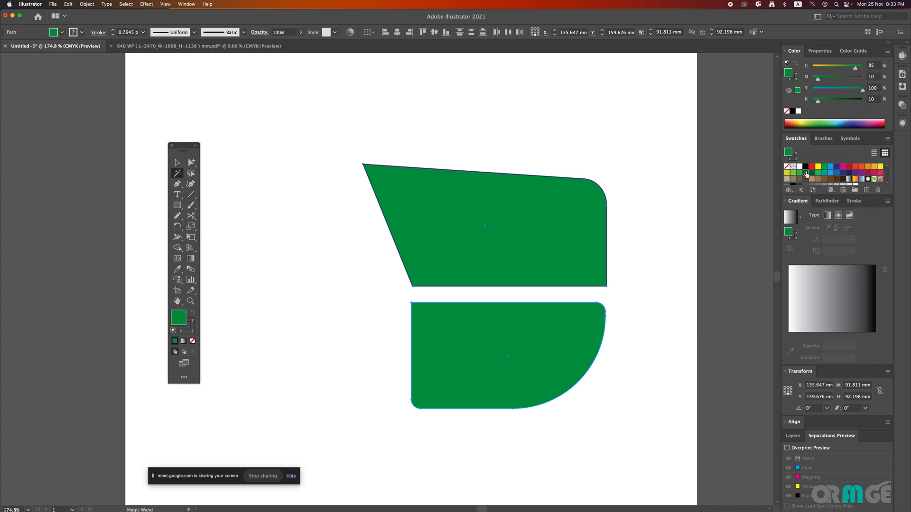
Step: In the 640 WP document, unhide the hidden logos and icons, fill them with magenta (M 100) and deselect them
left_click(175, 47)
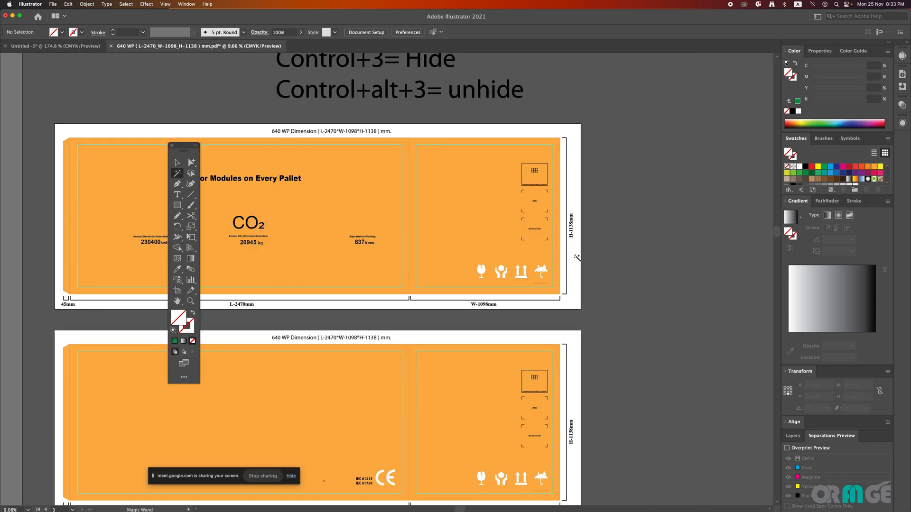
left_click_drag(592, 252, 513, 254)
key("ctrl+alt+3")
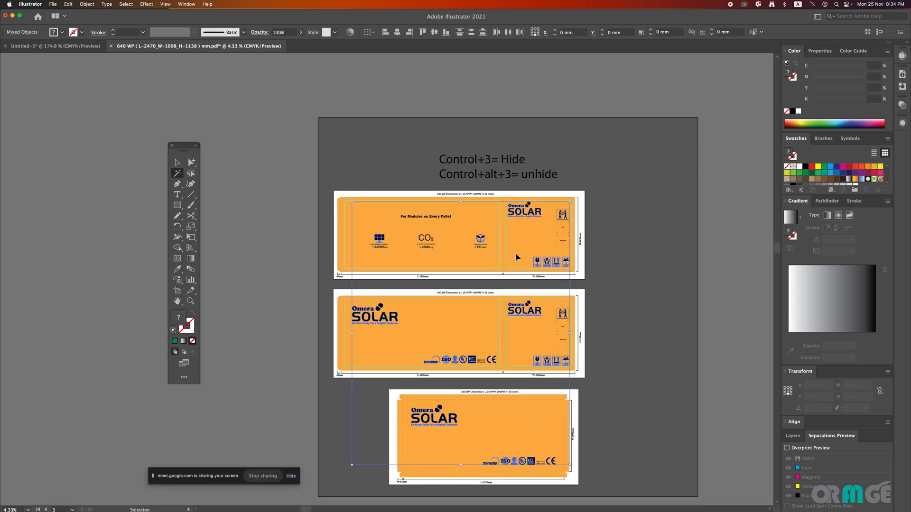
left_click(843, 166)
key("v")
left_click(615, 203)
scroll(477, 327, "up", 2)
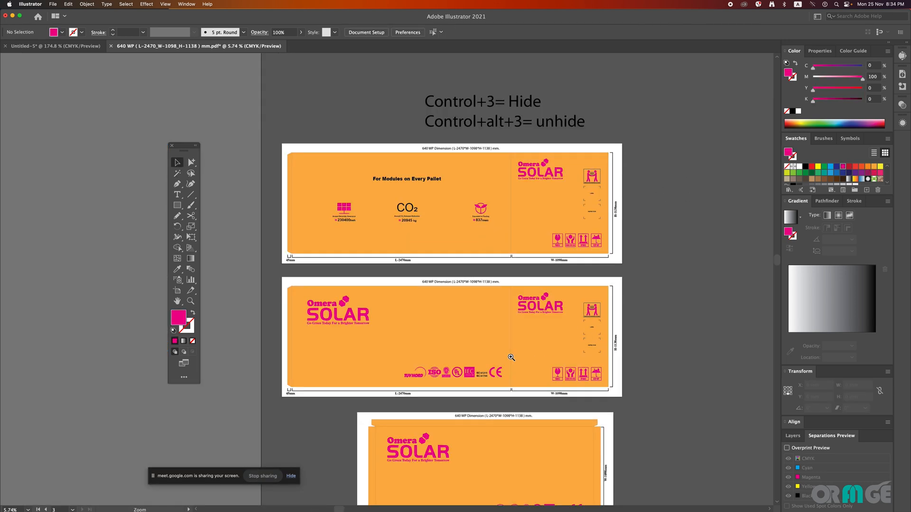
left_click(442, 225)
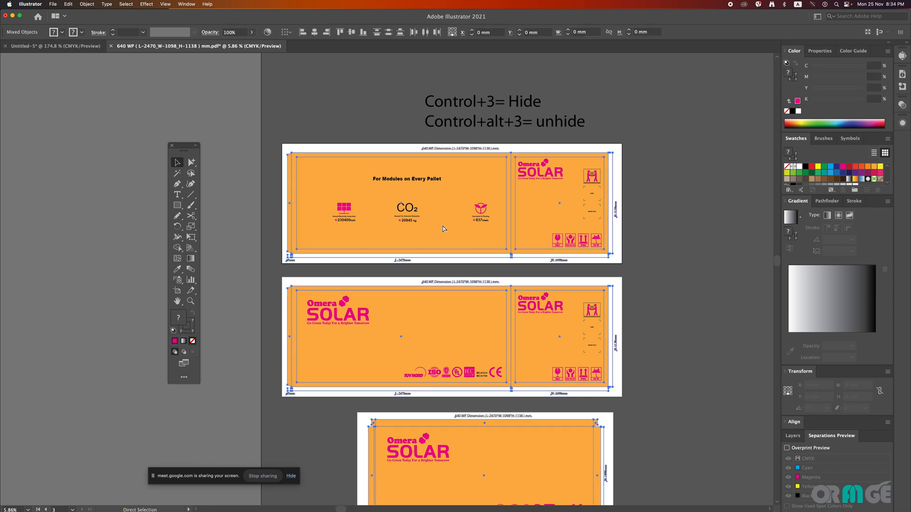
left_click(346, 151)
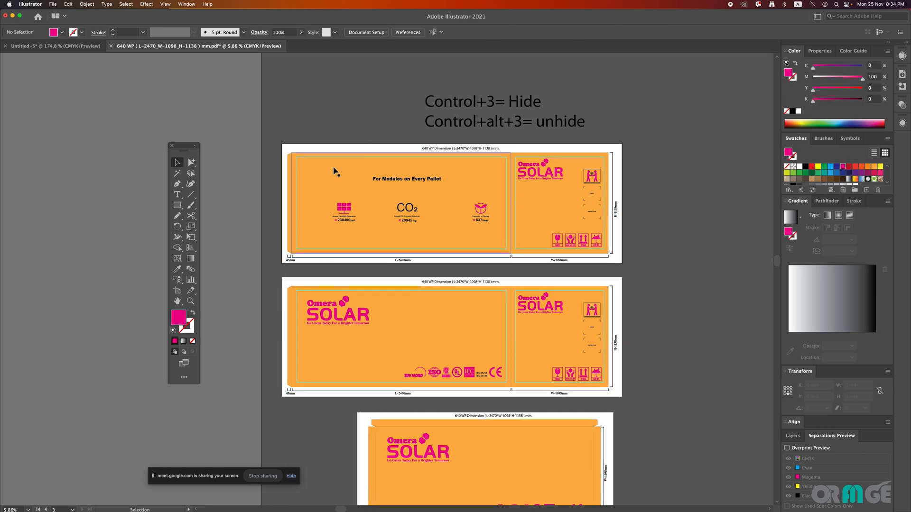
left_click(333, 171)
left_click(315, 120)
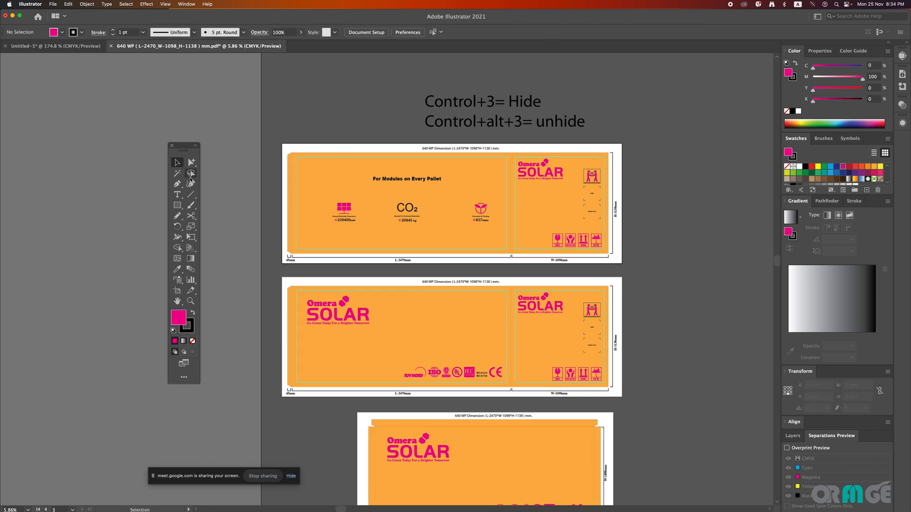
Step: Select all the orange background panels with the Magic Wand, remove their fill and deselect them
left_click(178, 173)
left_click(325, 185)
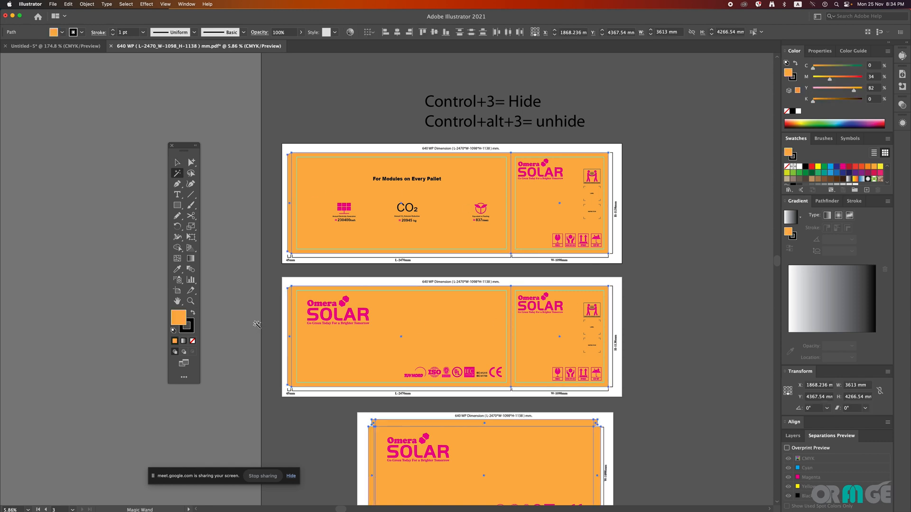
left_click(192, 341)
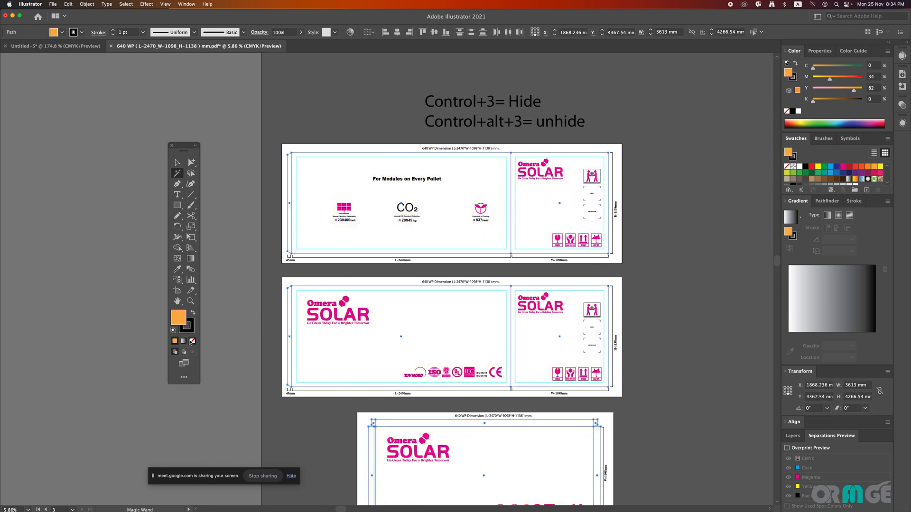
key("v")
left_click(368, 133)
scroll(650, 193, "down", 2)
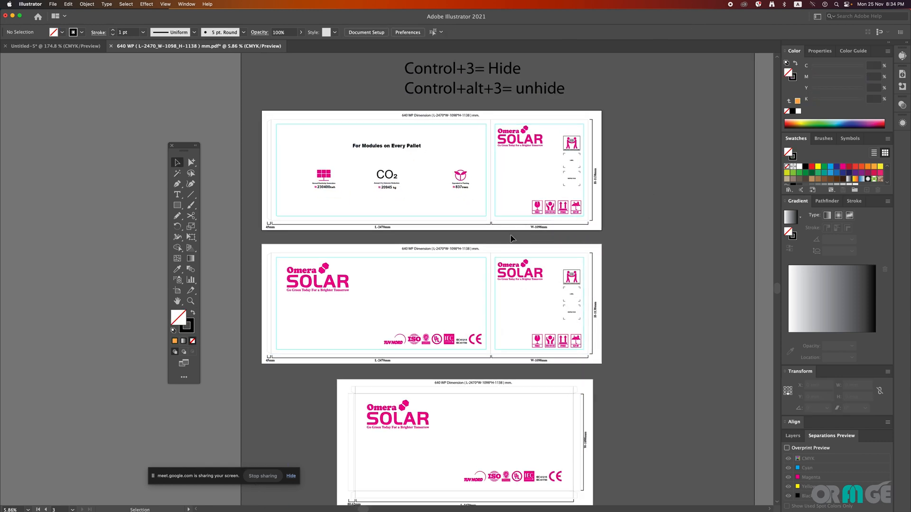
Step: Select all the magenta logos and icons with the Magic Wand, fill them with black (K 100) and deselect them
left_click(177, 173)
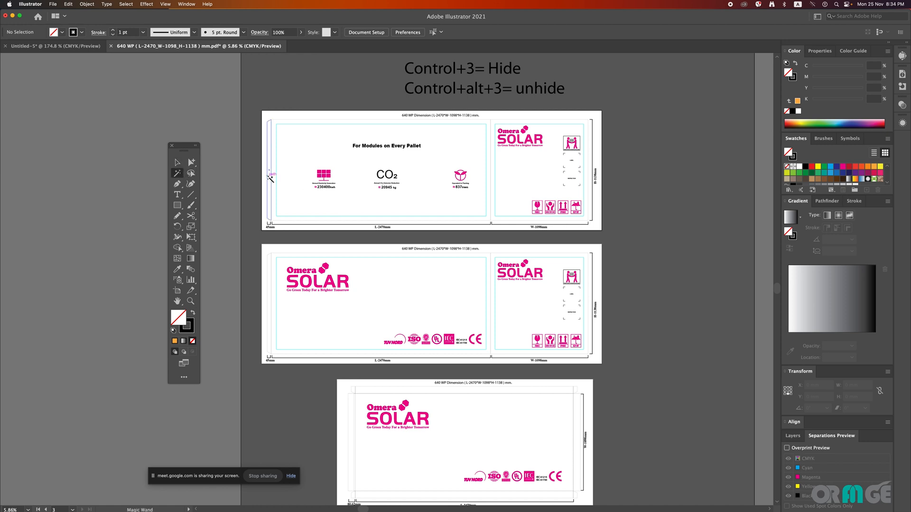
left_click(329, 175)
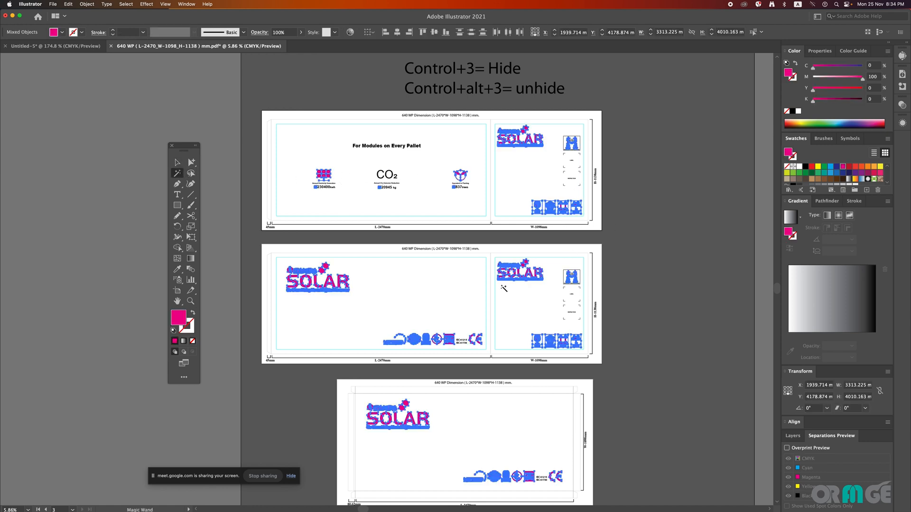
left_click(806, 166)
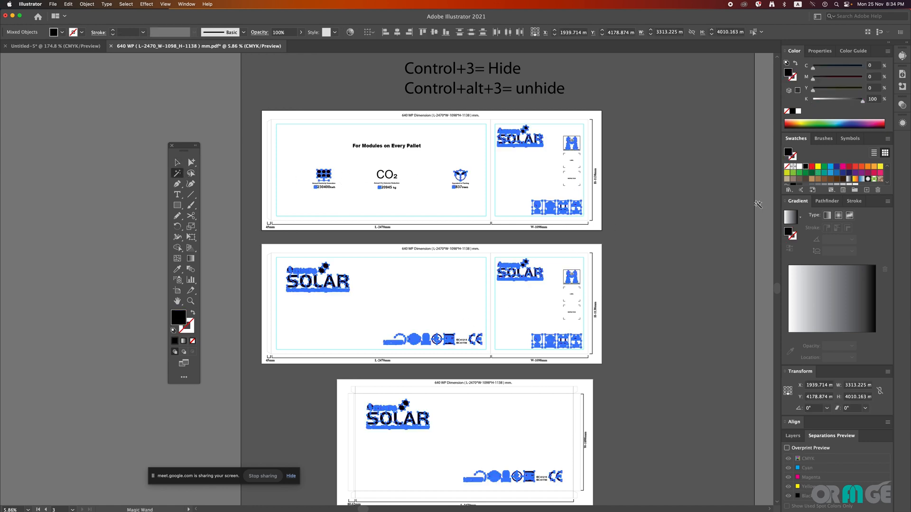
key("v")
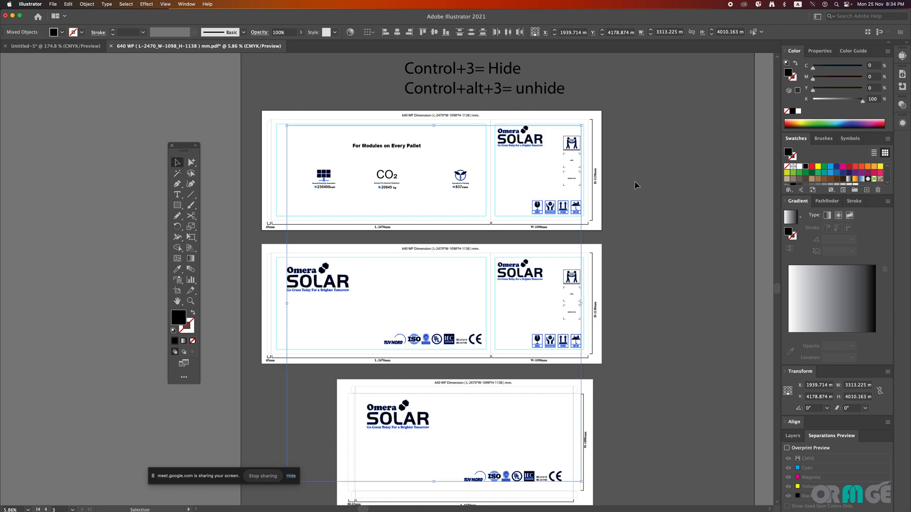
left_click(636, 186)
left_click_drag(628, 234, 623, 203)
left_click_drag(514, 290, 492, 289)
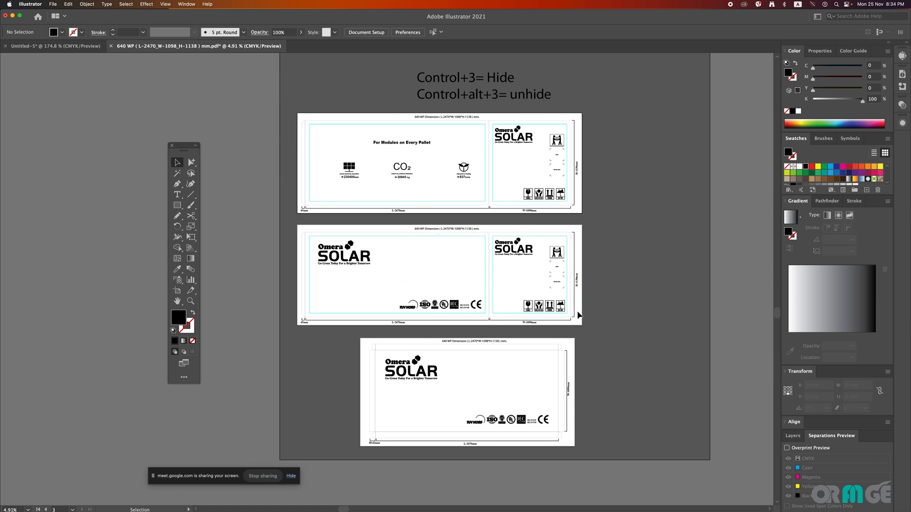
Step: In the Untitled-5 document, deselect both shapes and fill only the upper slanted shape with red (M 90, Y 85)
left_click(43, 45)
left_click(177, 174)
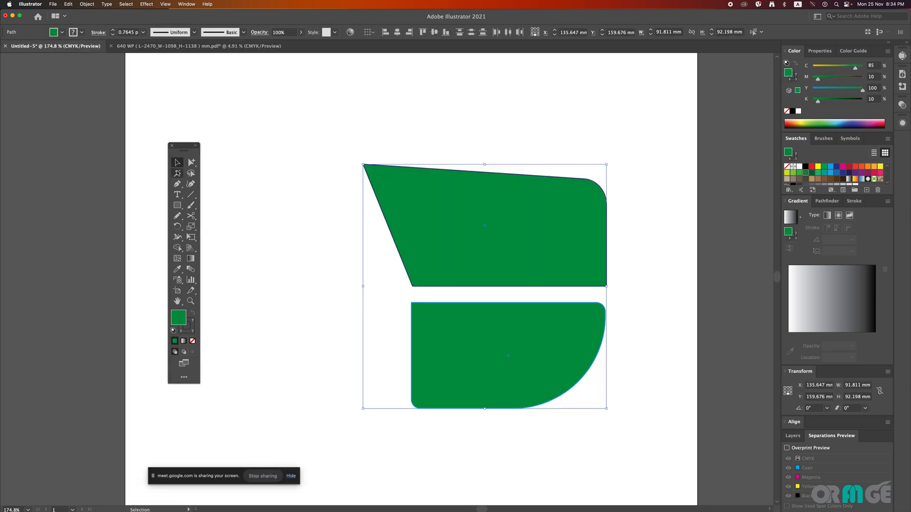
left_click(177, 162)
left_click(273, 149)
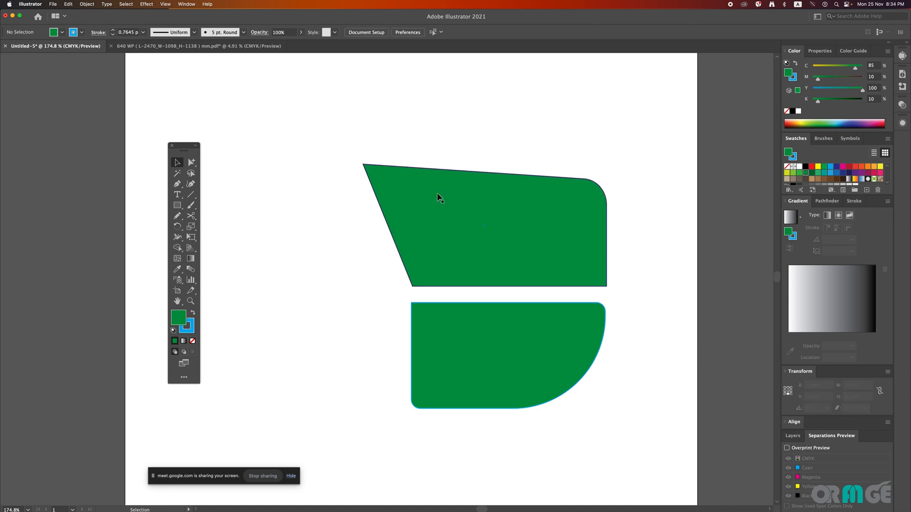
left_click(439, 197)
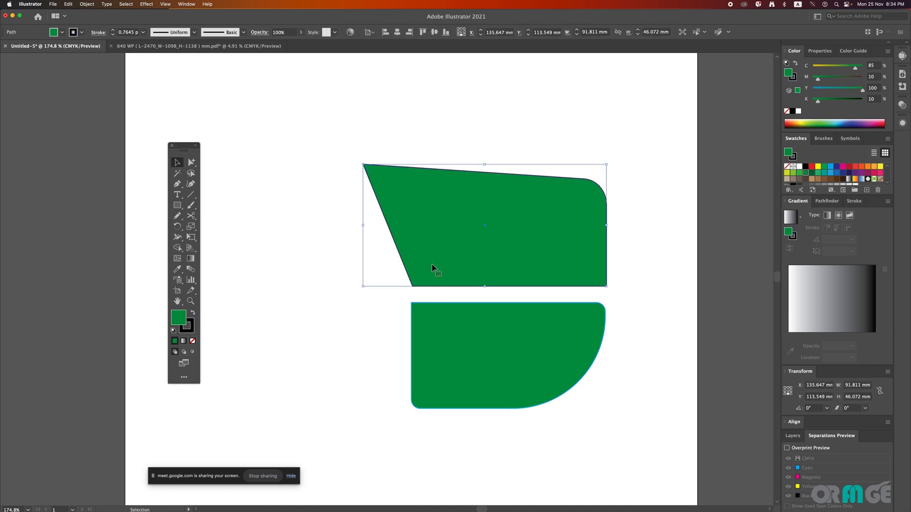
left_click(857, 167)
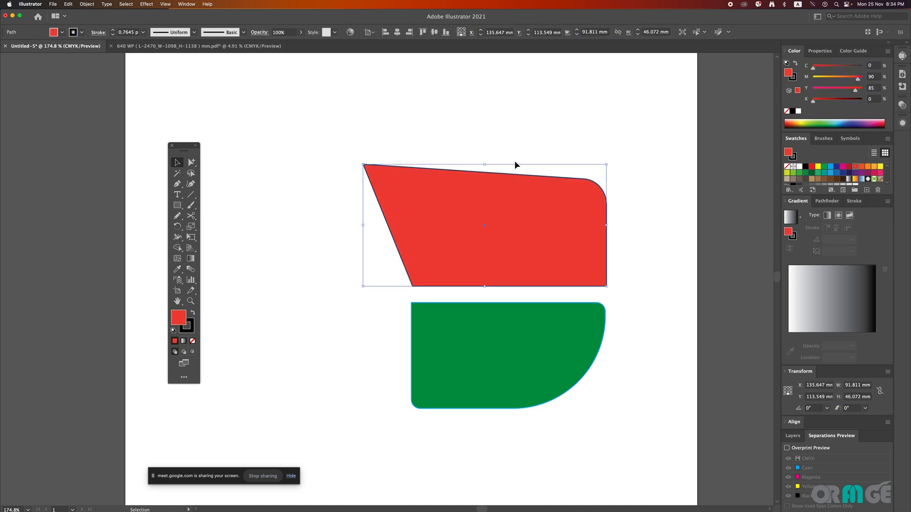
Step: Set the lower green shape's stroke to black (K 100) and deselect it
left_click(478, 342)
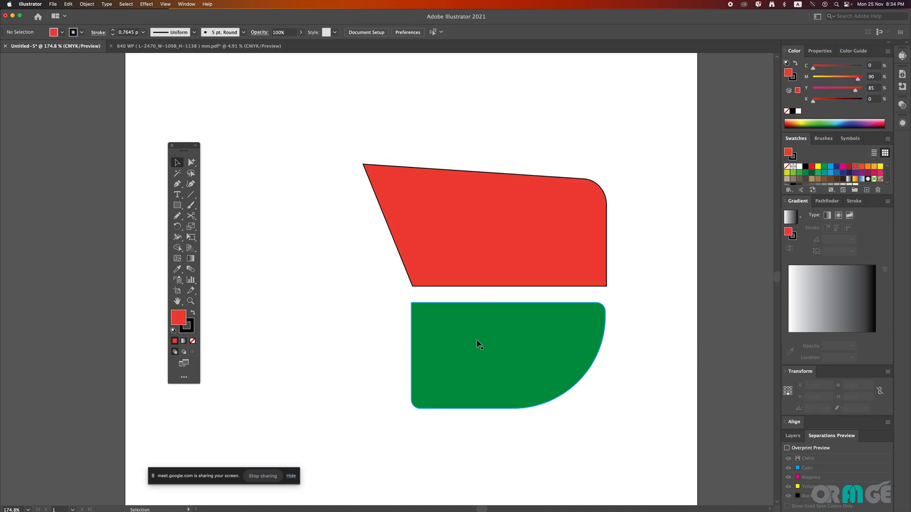
left_click(805, 167)
left_click(546, 116)
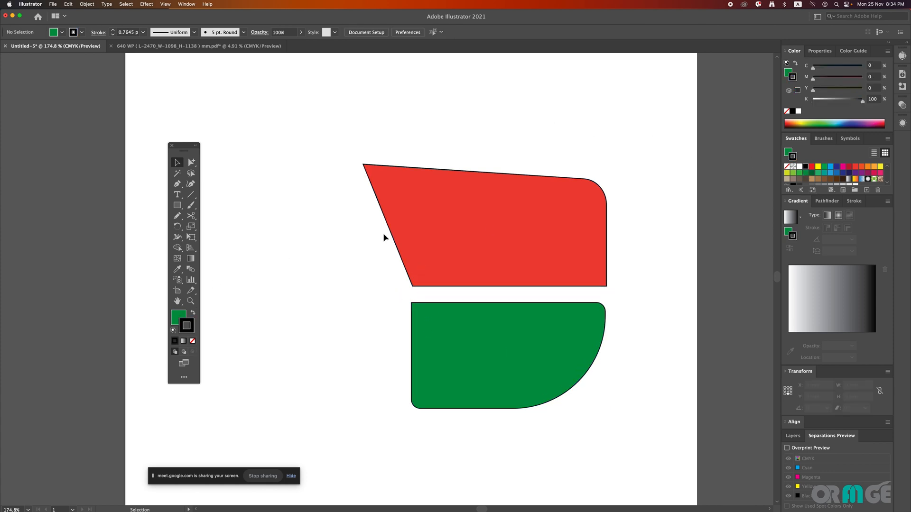
Step: Test the Magic Wand on the black outlines of the lower green and upper red shapes, and clear the selection
left_click(177, 174)
left_click(412, 317)
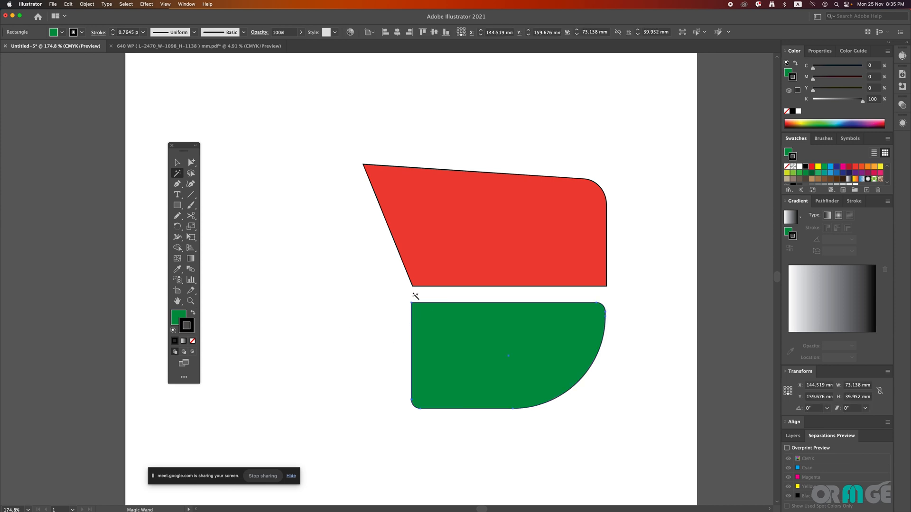
left_click(401, 256)
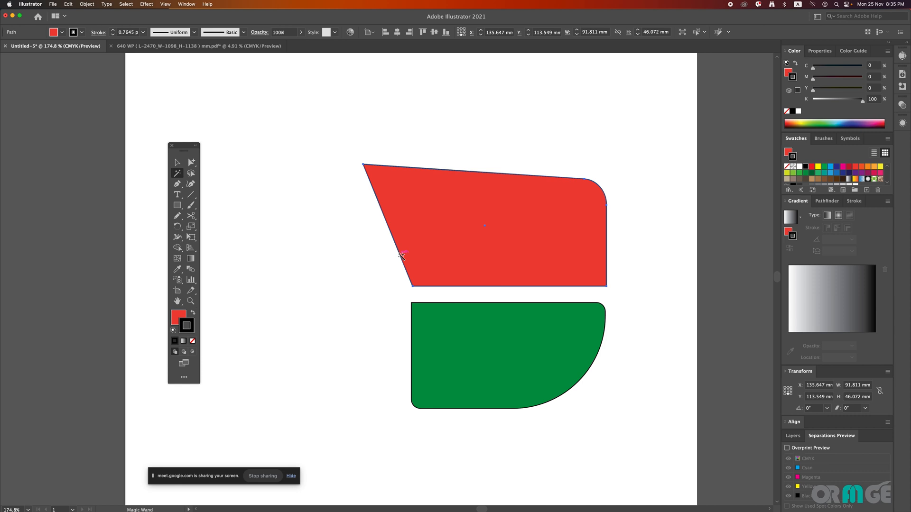
left_click(516, 303)
key("v")
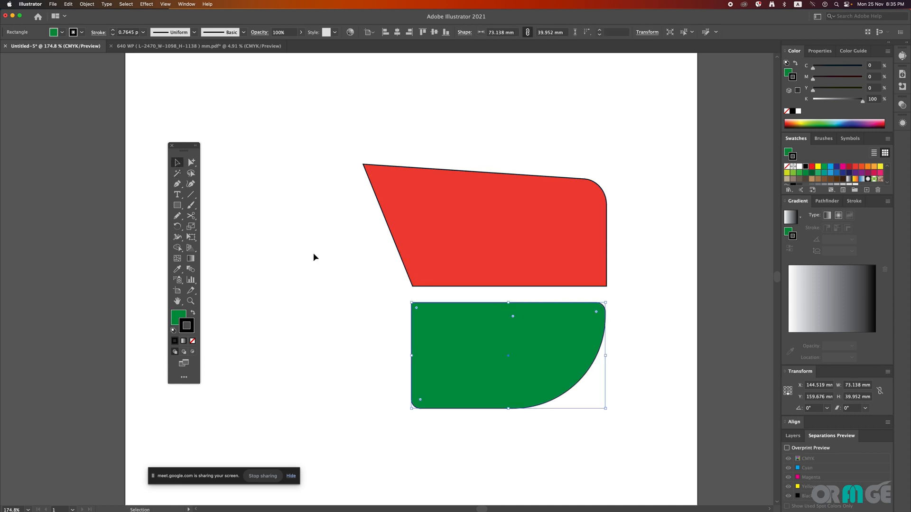
left_click(313, 255)
Step: In the 640 WP packaging document, select the matching thin outlines and marks with the Magic Wand, set their stroke to magenta (M 100) and deselect them
left_click(208, 46)
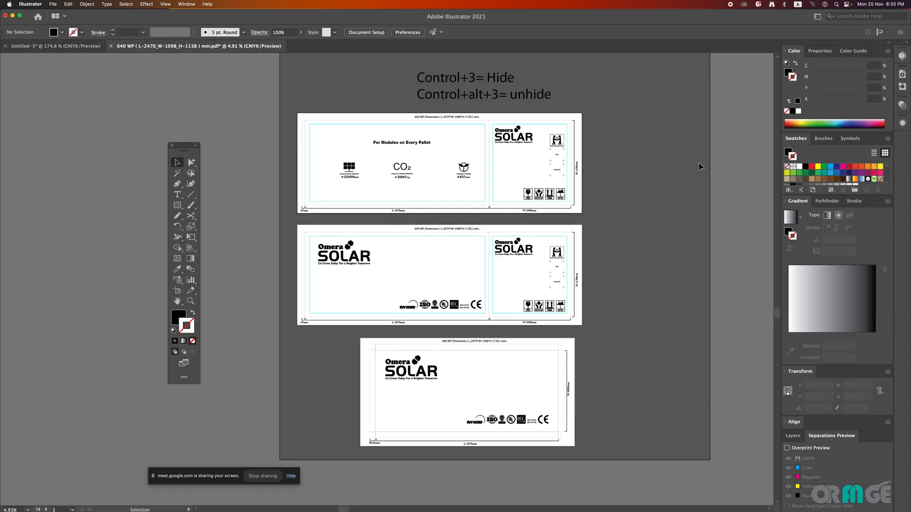
left_click(559, 152)
left_click_drag(635, 305, 638, 304)
left_click_drag(615, 214, 593, 267)
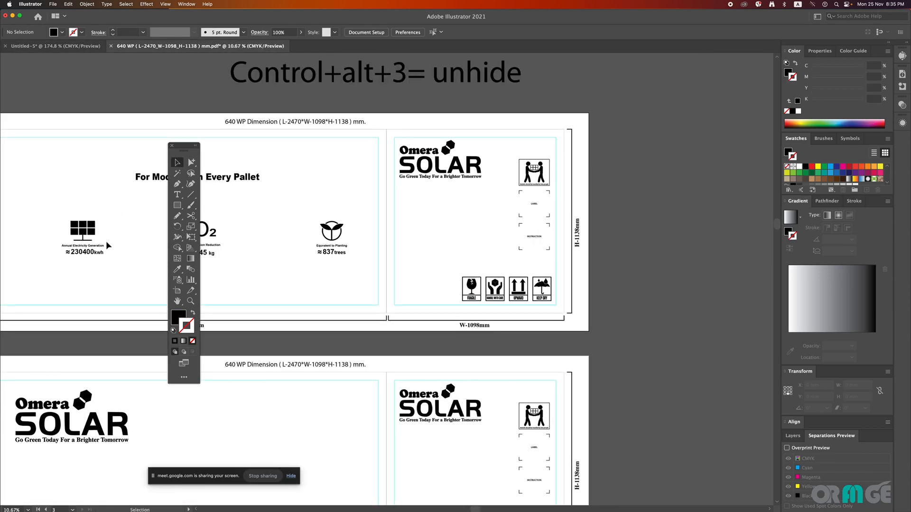
left_click(177, 174)
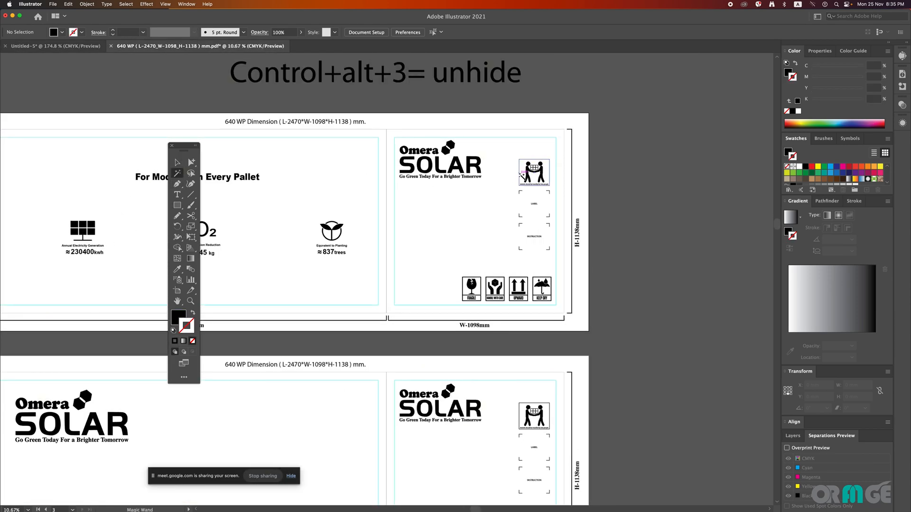
left_click_drag(531, 203, 583, 284)
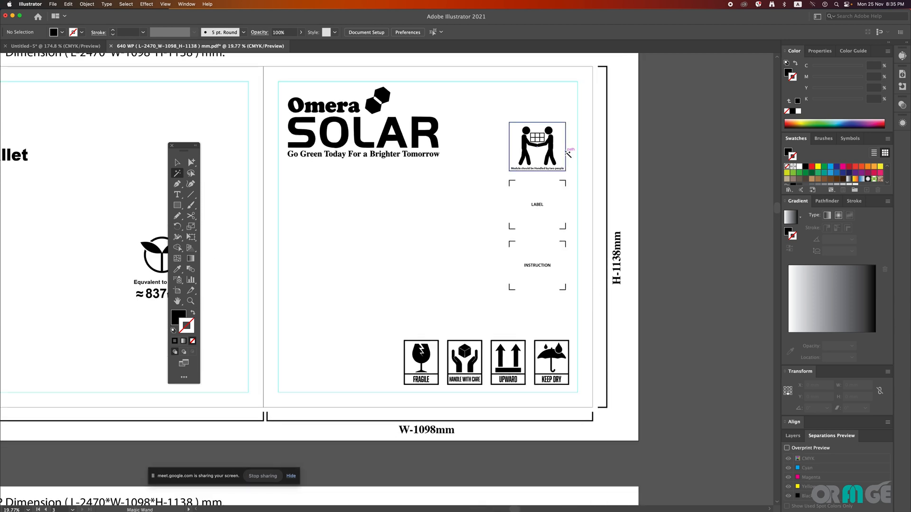
left_click(565, 151)
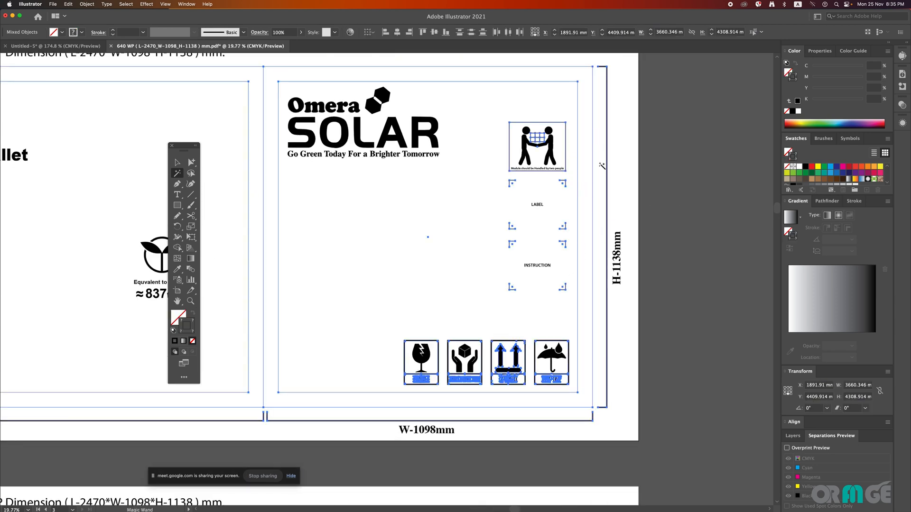
left_click(843, 167)
key("v")
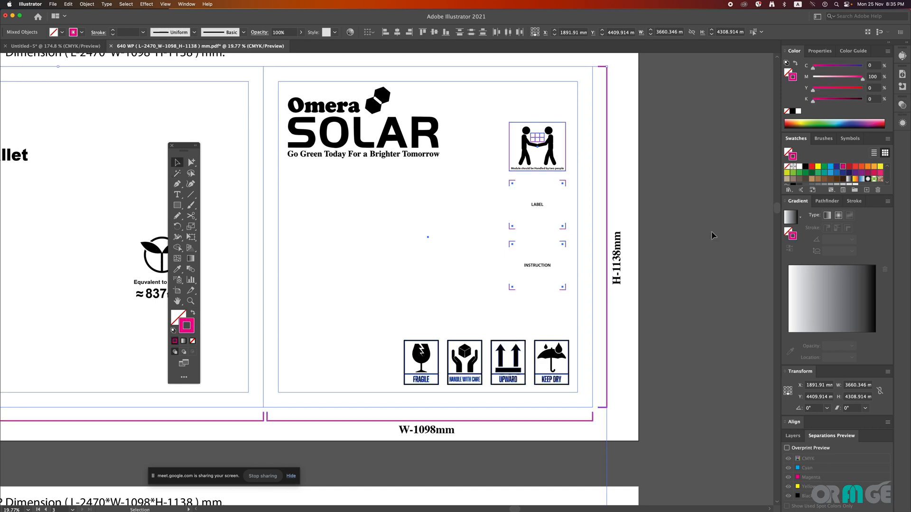
left_click(689, 228)
left_click_drag(462, 252, 382, 264)
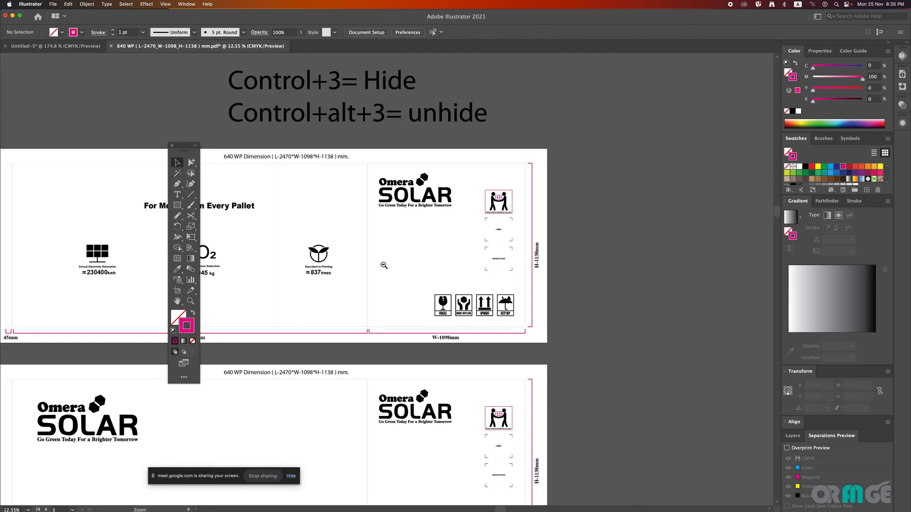
left_click_drag(487, 254, 602, 186)
left_click_drag(524, 255, 454, 272)
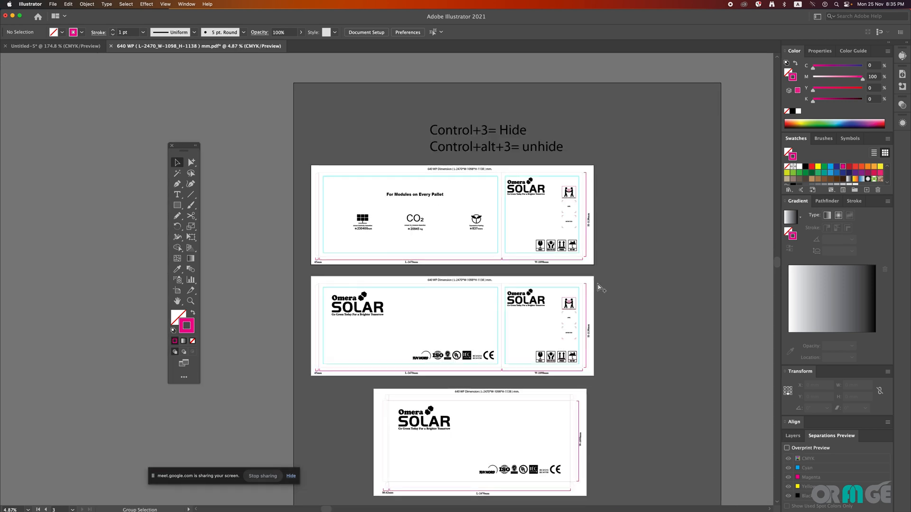
Step: Return to the Untitled-5 document and select the red and green shapes together
left_click(55, 46)
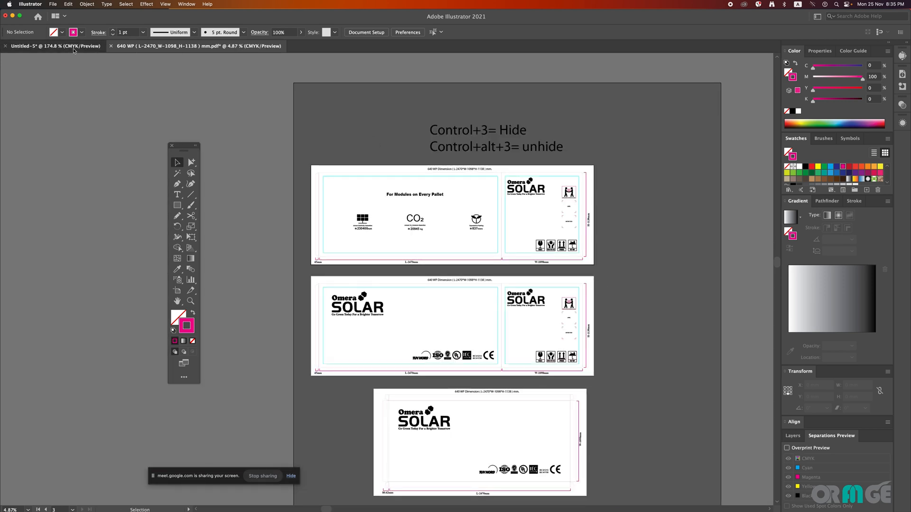
left_click_drag(401, 182, 368, 188)
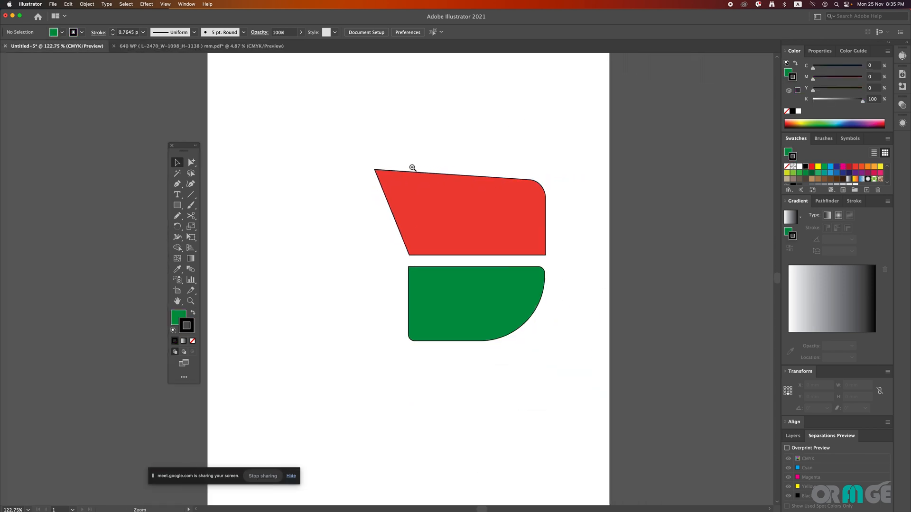
left_click_drag(443, 260, 492, 330)
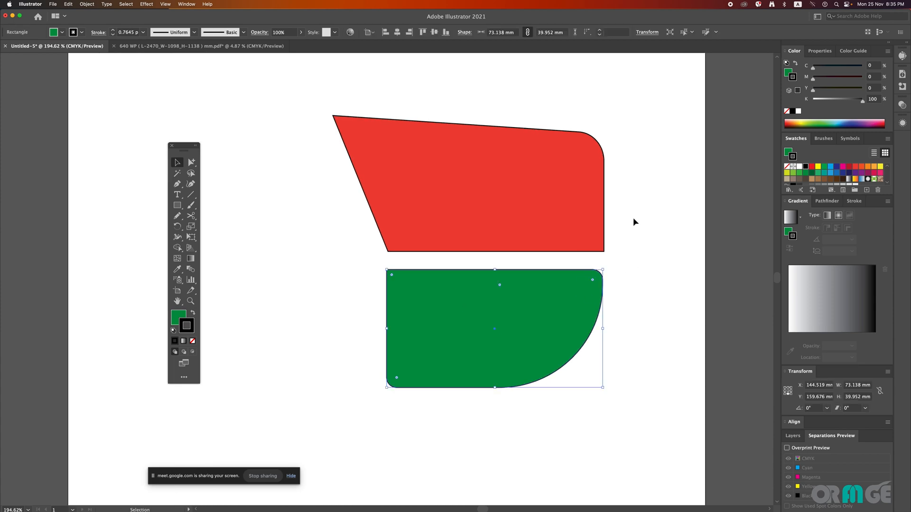
left_click_drag(633, 218, 504, 287)
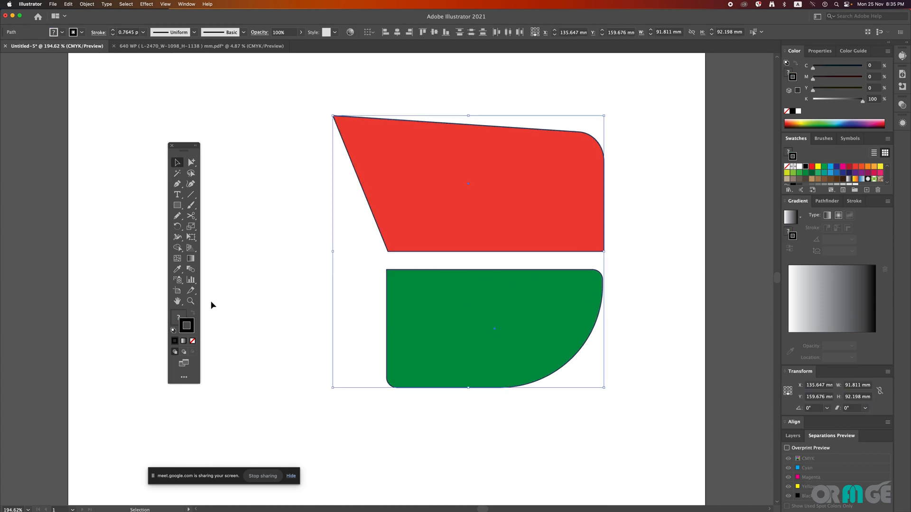
left_click(280, 229)
left_click_drag(283, 168, 639, 352)
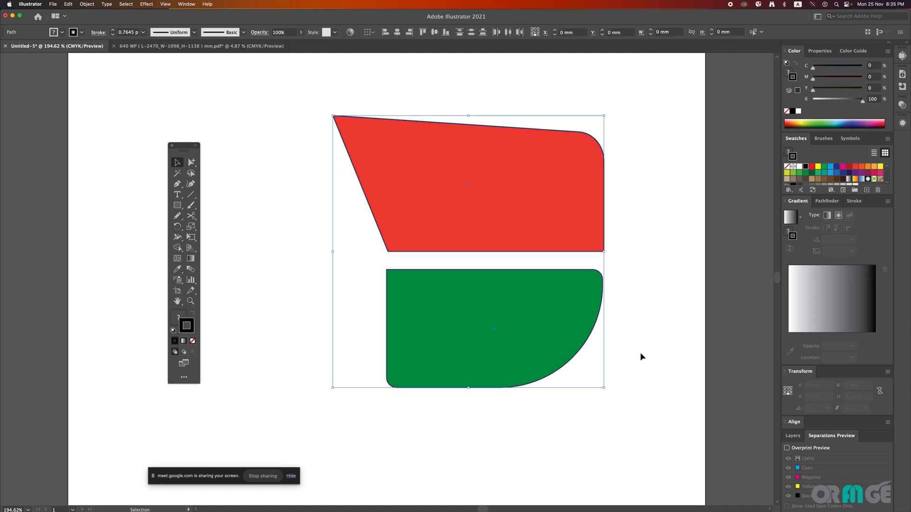
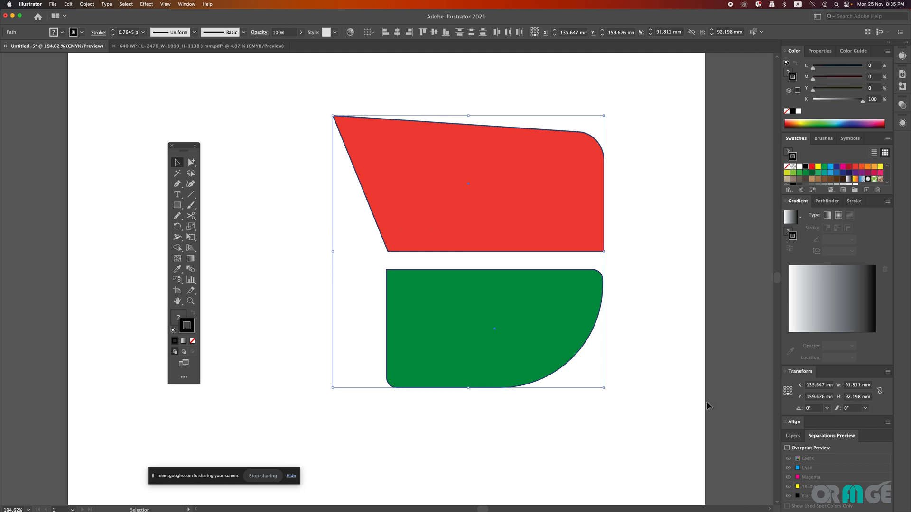
Step: Select only the red shape and set its stroke weight to 5 pt
left_click(180, 318)
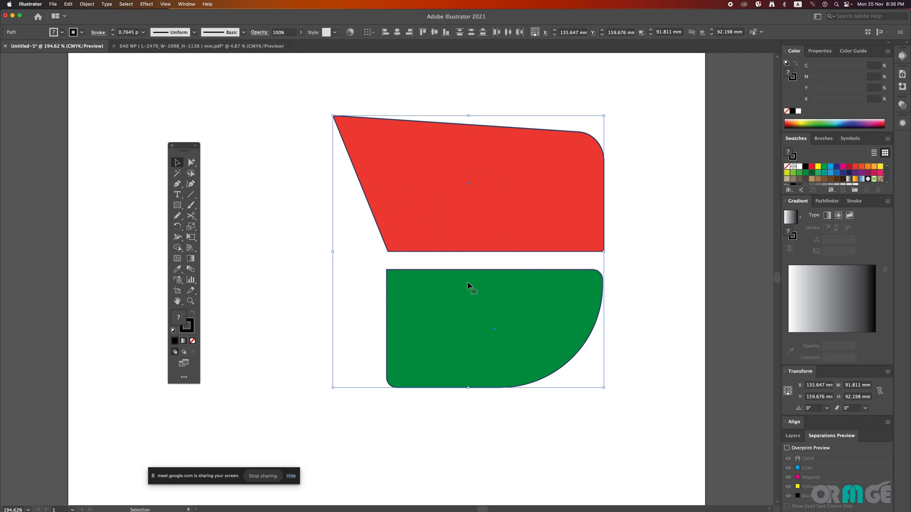
left_click(645, 179)
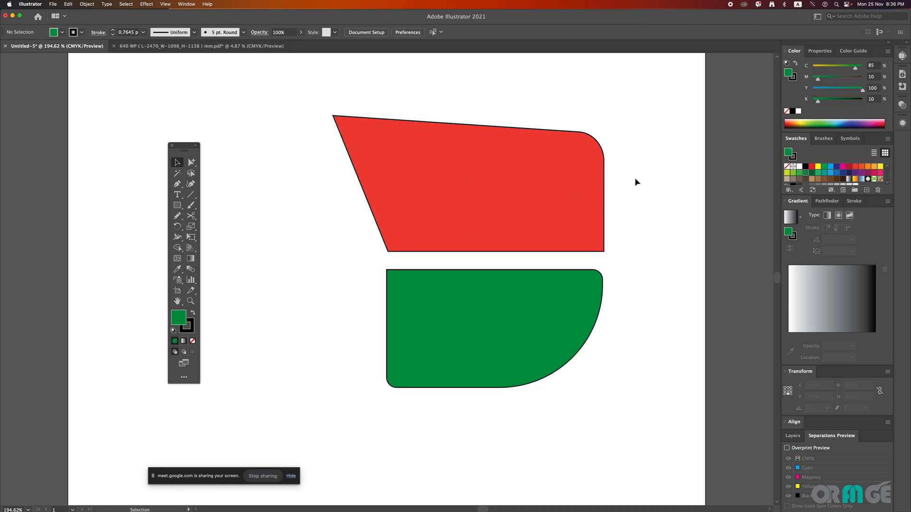
left_click(605, 192)
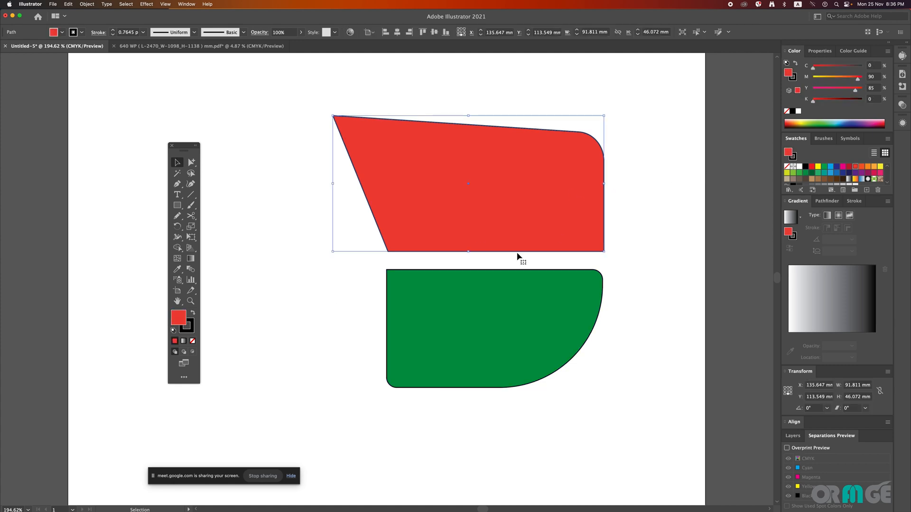
left_click(114, 30)
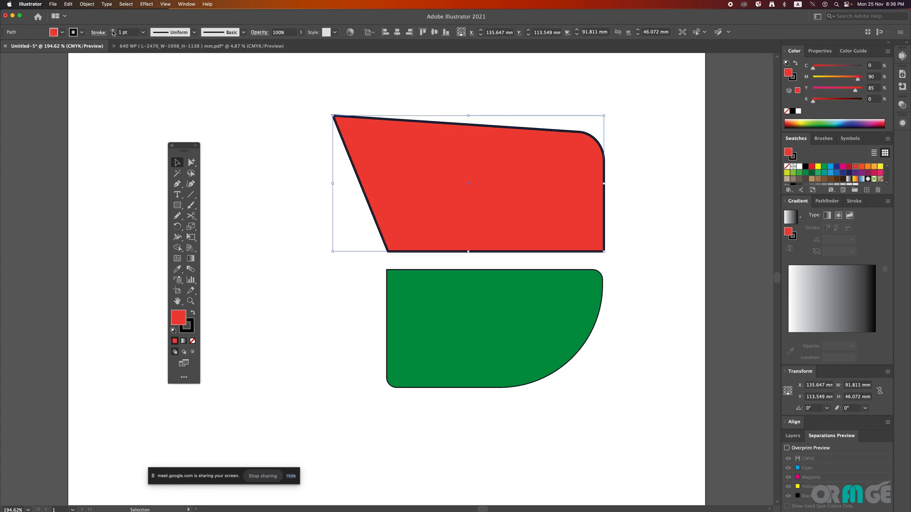
left_click(113, 30)
left_click(114, 31)
left_click(113, 30)
left_click(114, 31)
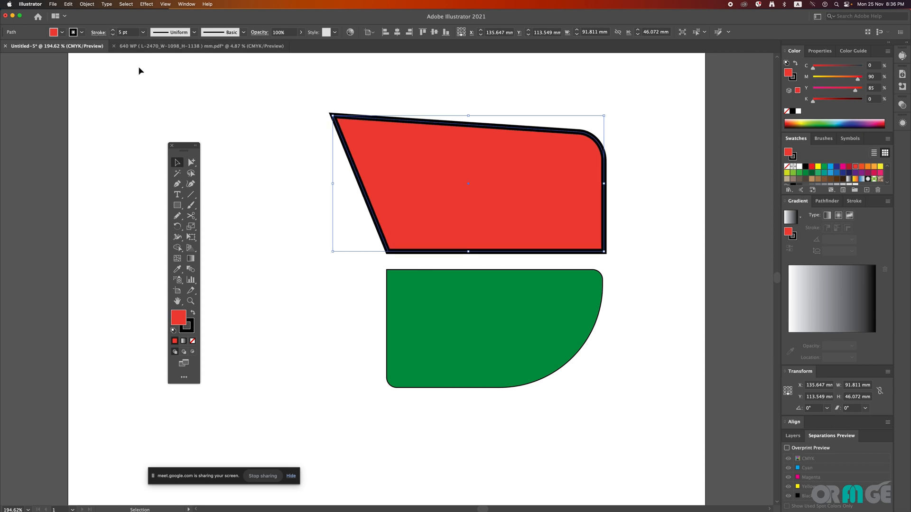
Step: Give the red shape's stroke round corner joins and round caps
left_click(98, 33)
left_click(46, 67)
left_click(48, 56)
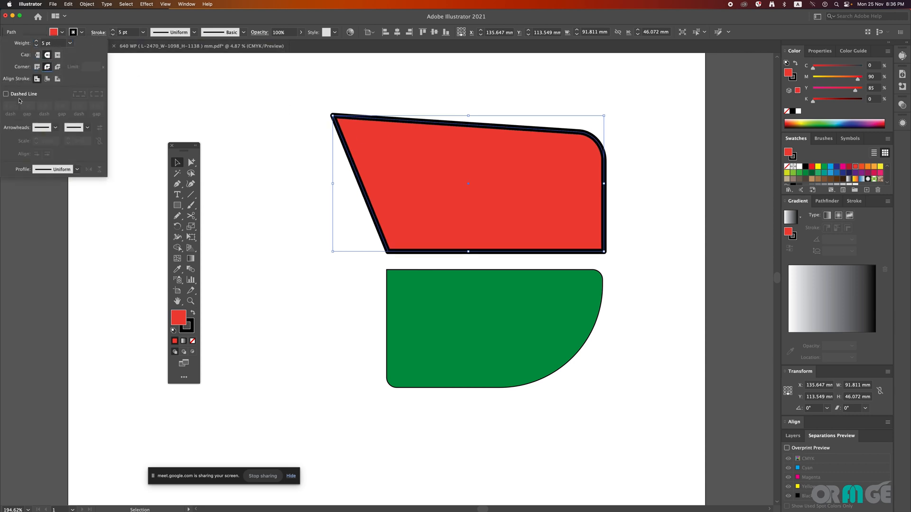
Step: Make the red shape's stroke dashed with a 4 pt dash, 4 pt gap and 10 pt second dash, and deselect it
left_click(20, 94)
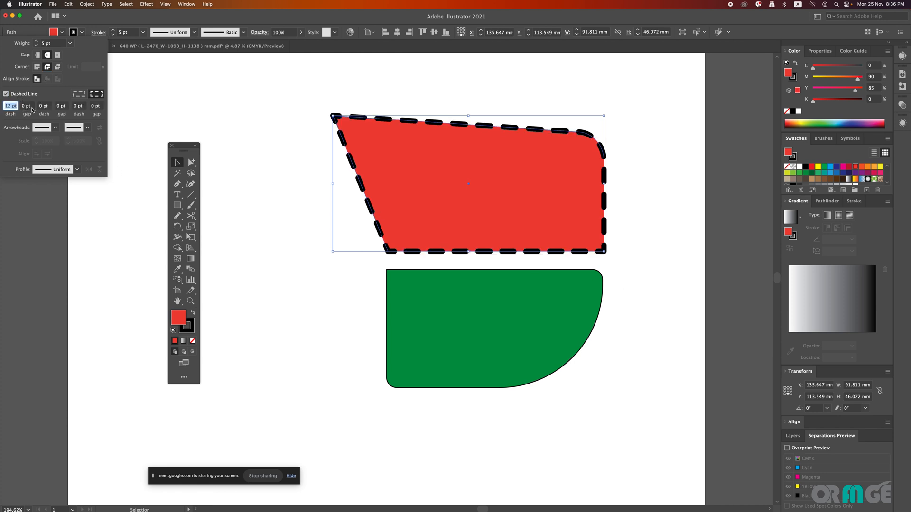
type("4")
key("Tab")
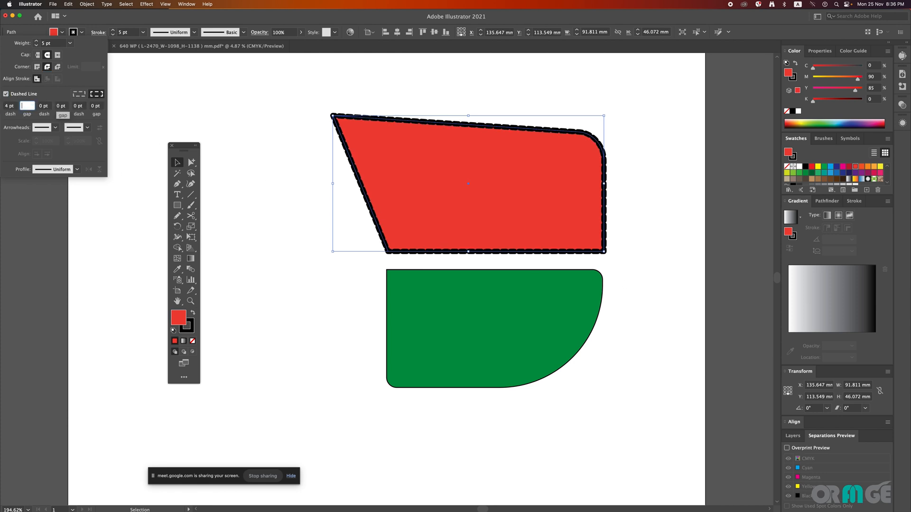
key("Tab")
key("Tab")
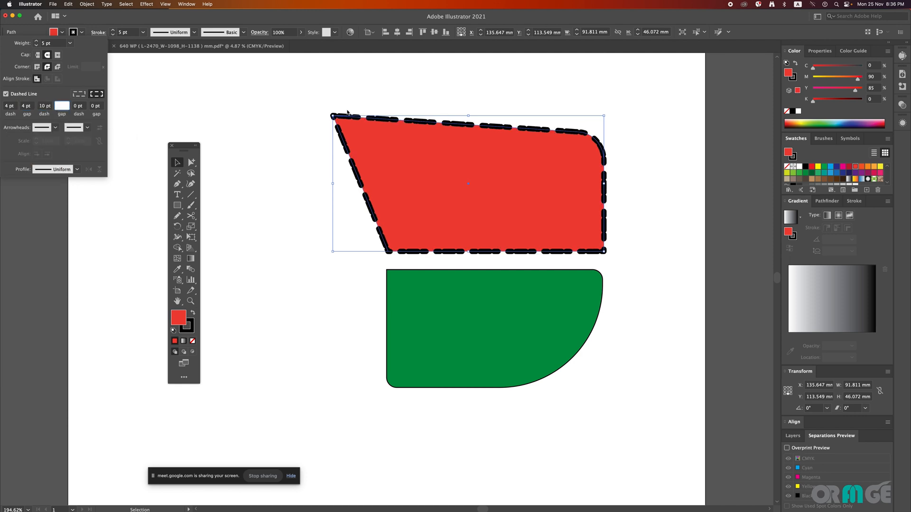
left_click(348, 90)
left_click(420, 87)
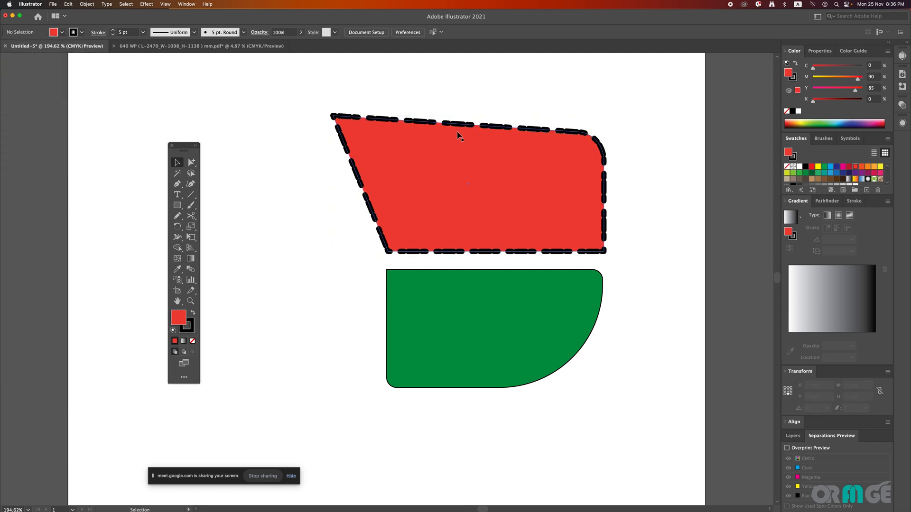
Step: Draw a horizontal line about 46 mm long beside the green shape, using the red shape's dashed stroke style
left_click(471, 125)
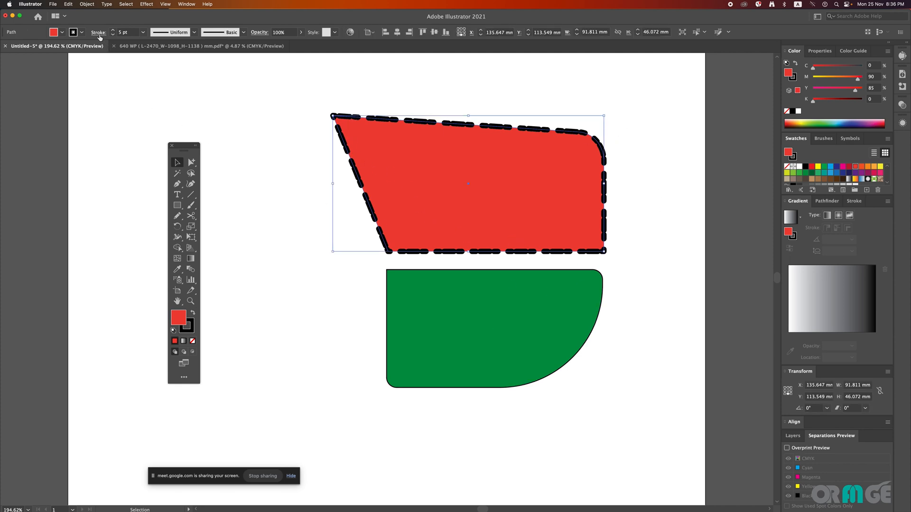
left_click(191, 195)
left_click_drag(239, 295, 375, 296)
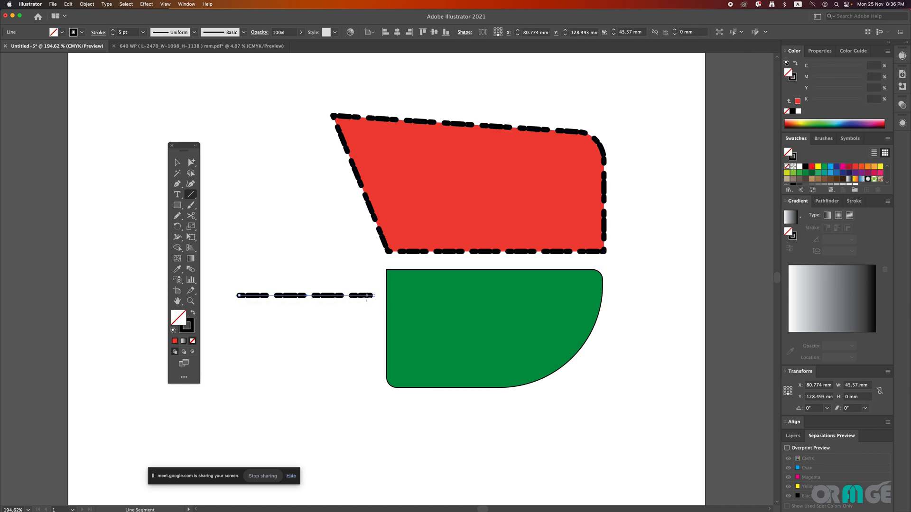
key("v")
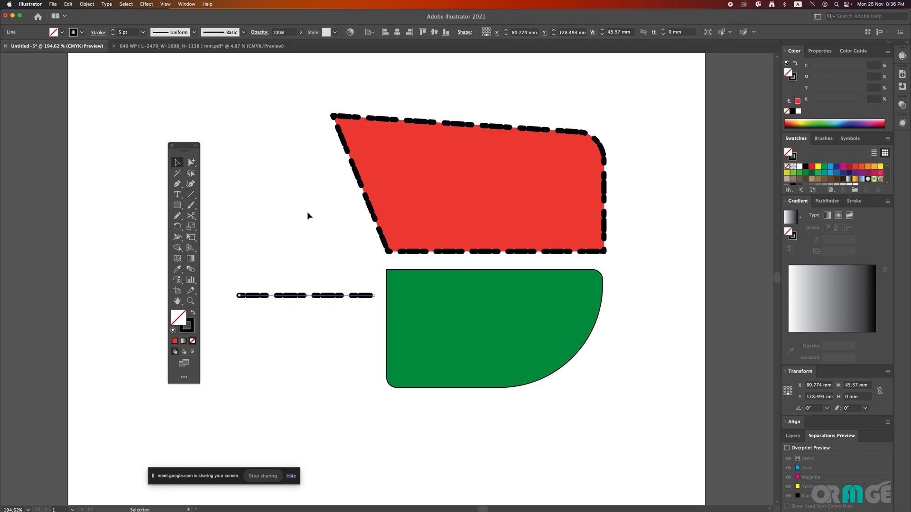
Step: Change the line's dash pattern to a 1 pt dash, 10 pt gap and 3 pt second dash
left_click(98, 32)
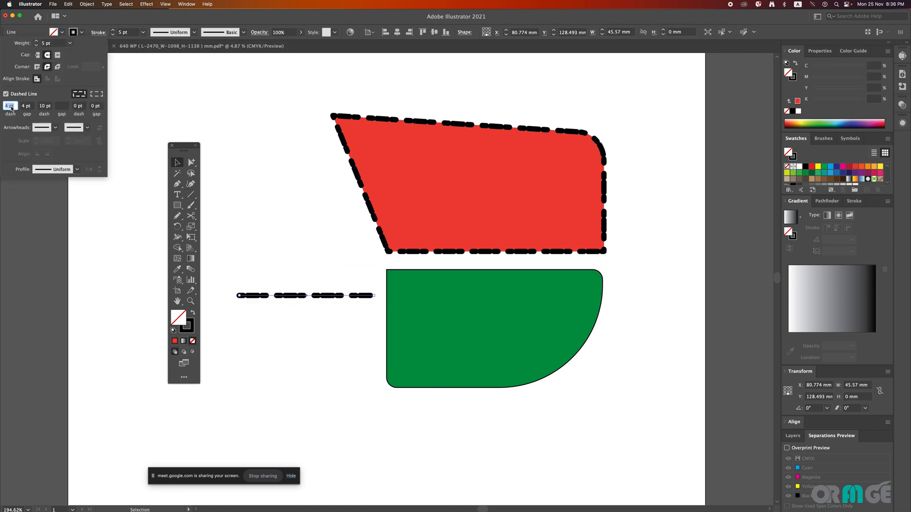
key("Tab")
type("1")
key("Tab")
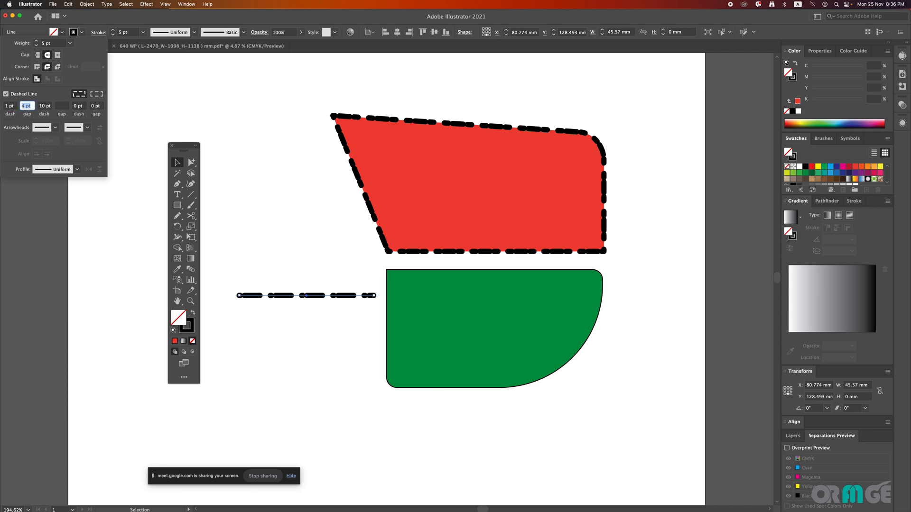
type("10")
key("Tab")
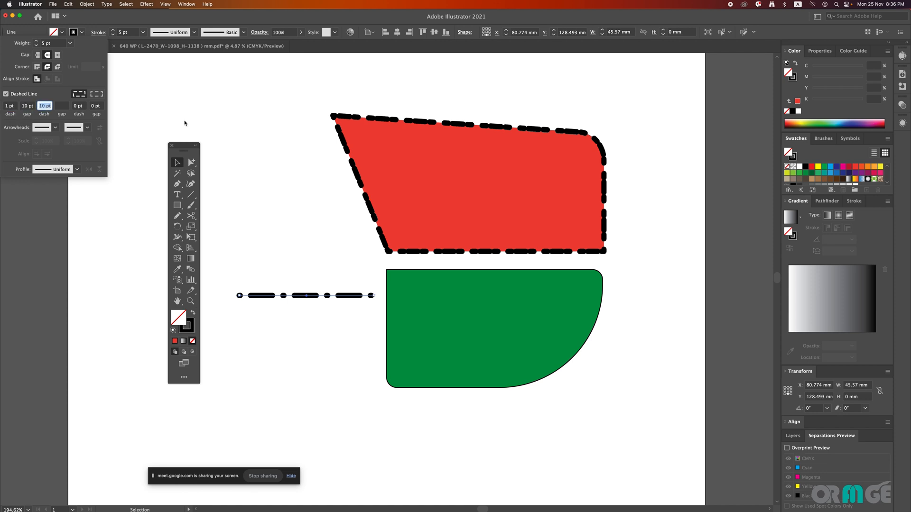
type("3")
key("Return")
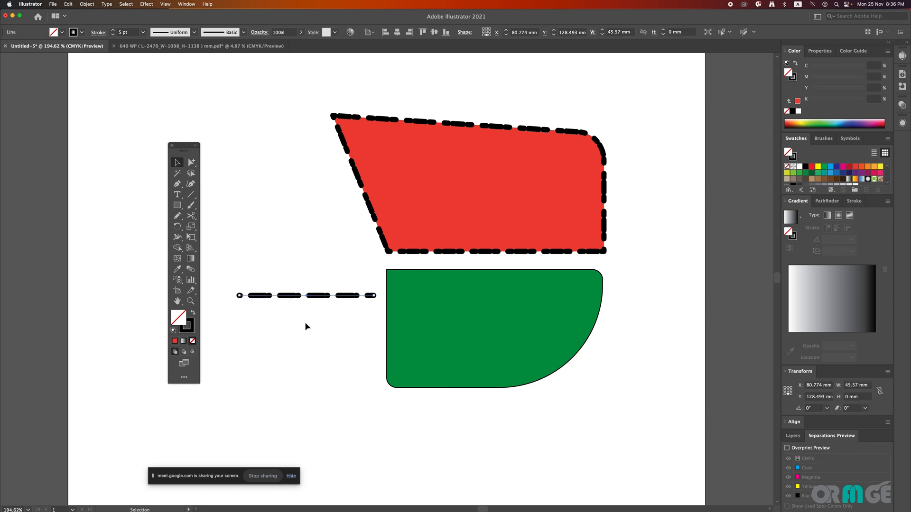
Step: Add the Arrow 1 arrowhead to the start of the red shape's dashed stroke
left_click(363, 209)
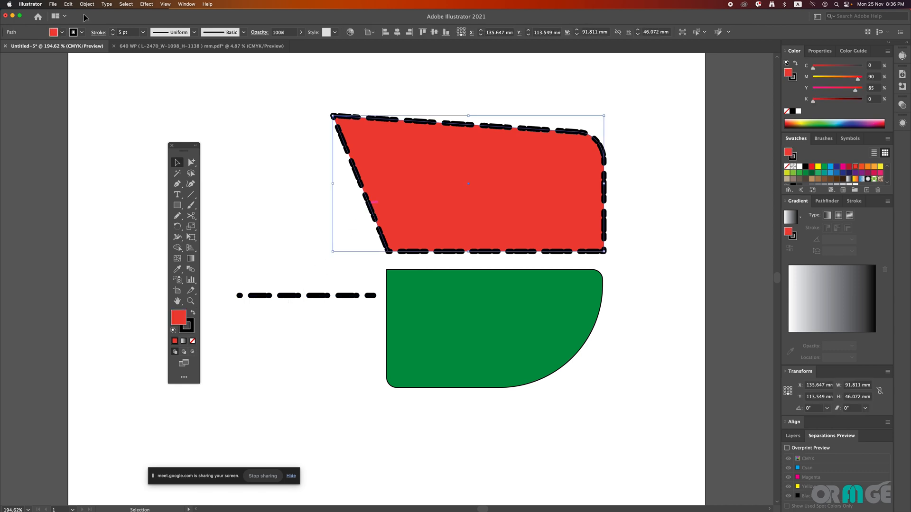
left_click(99, 32)
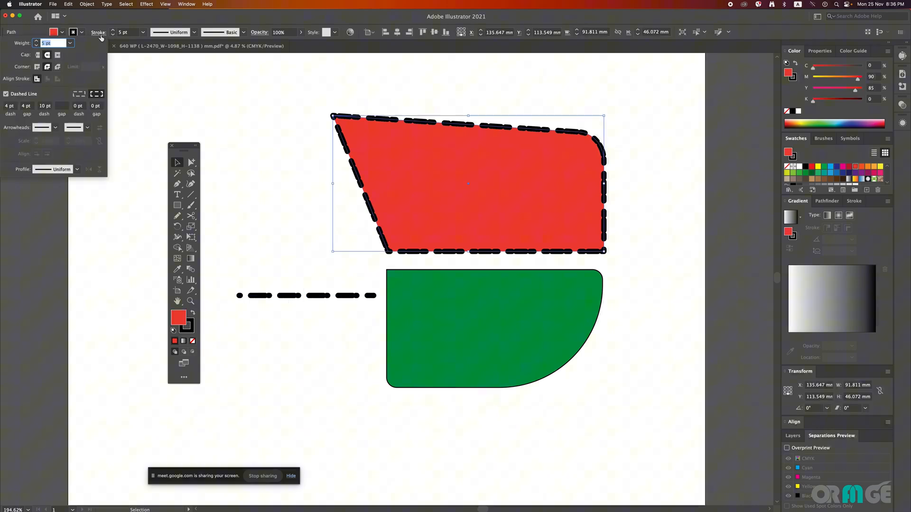
left_click(49, 128)
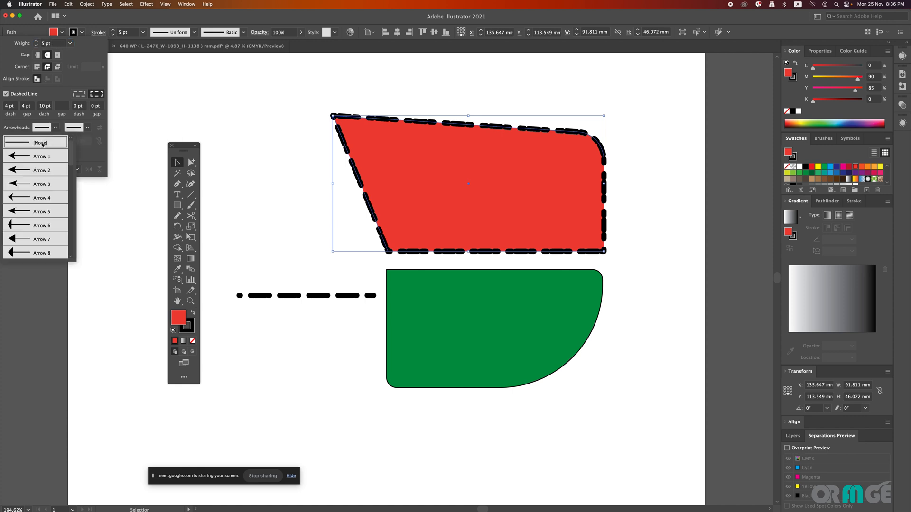
left_click(35, 155)
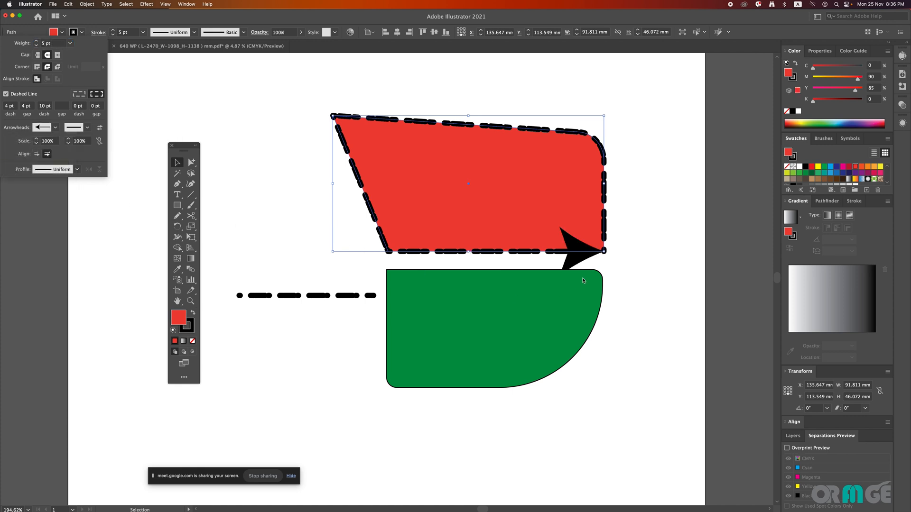
Step: Reduce the dashed line's stroke weight to 4 pt and open its stroke options
left_click(337, 298)
left_click(337, 297)
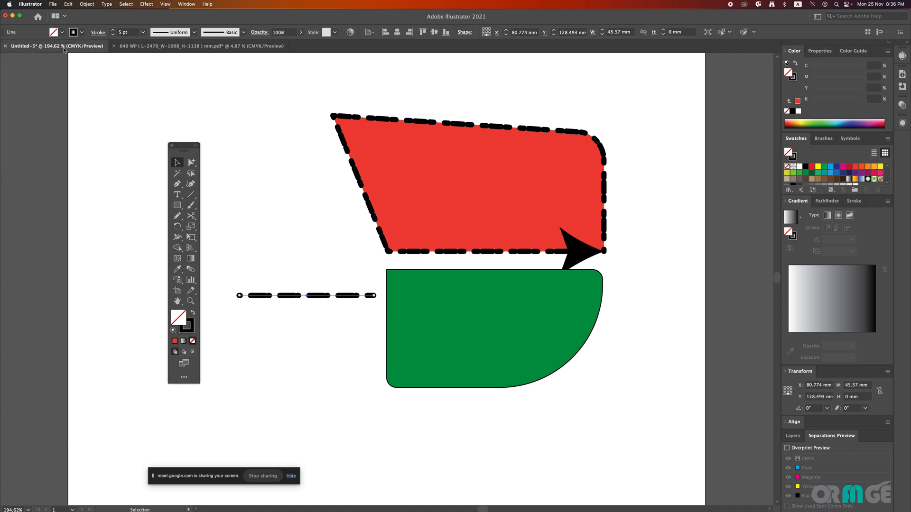
left_click(112, 35)
left_click(98, 32)
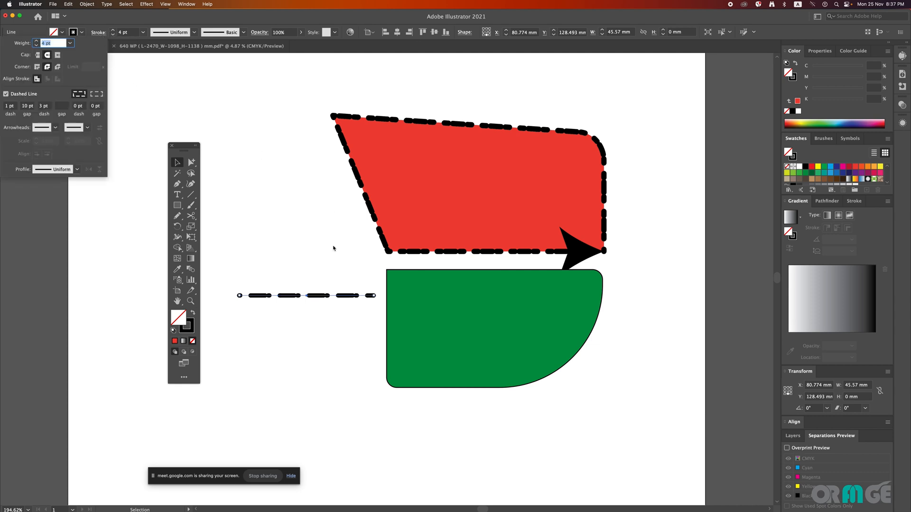
Step: Move the green shape slightly down, clear of the red shape's arrowhead, and clear the selection
left_click(478, 294)
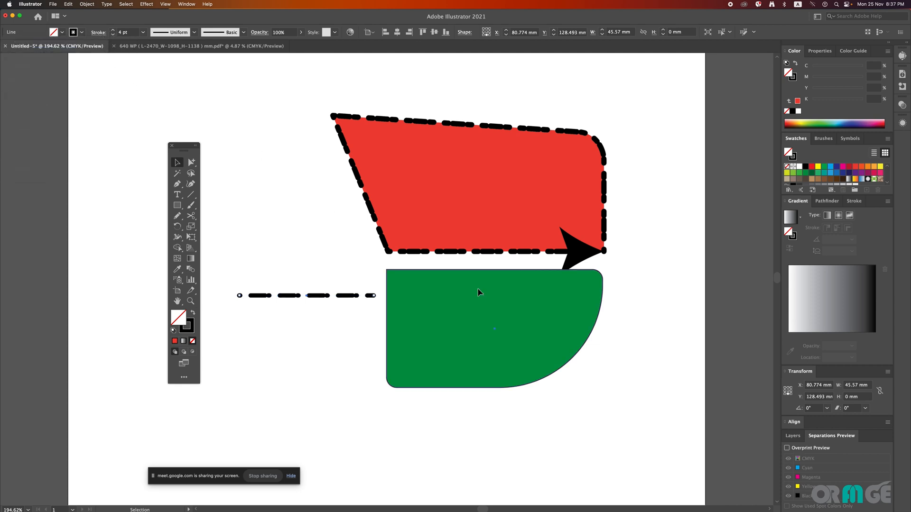
left_click_drag(479, 294, 475, 318)
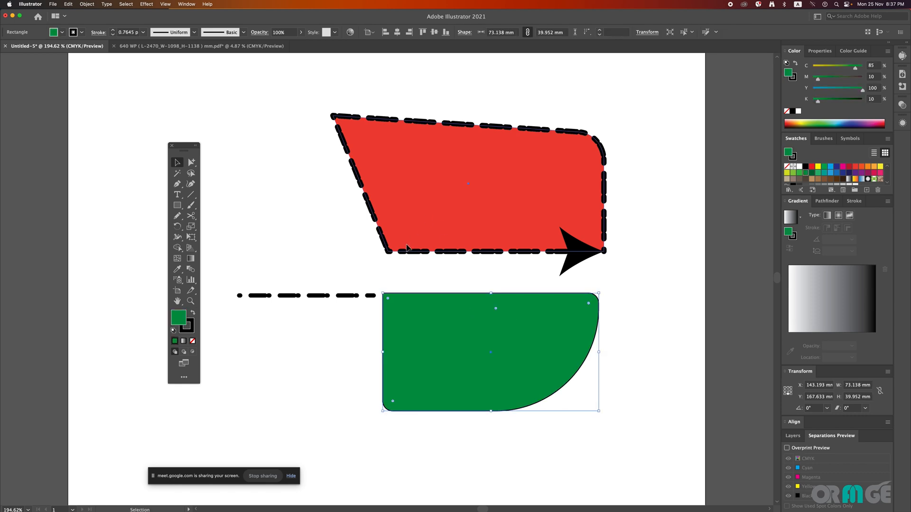
left_click(460, 251)
left_click(625, 260)
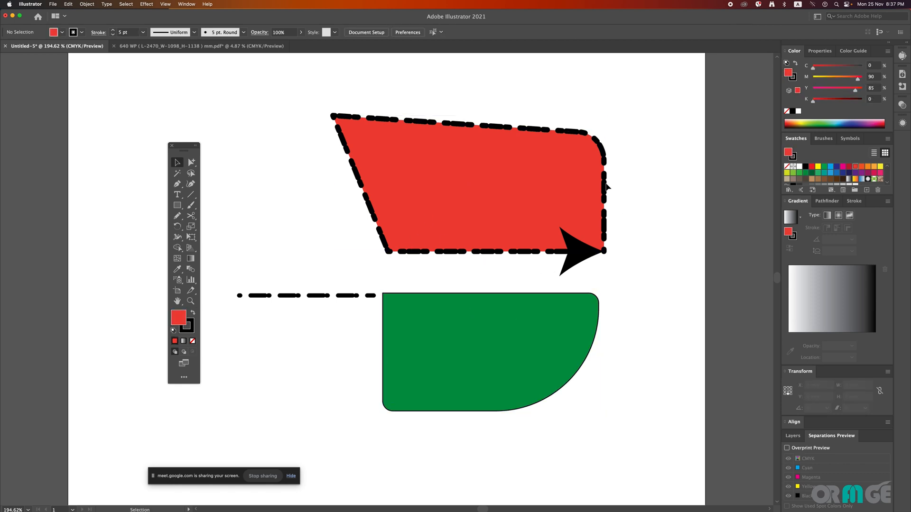
Step: Switch to Google Chrome to check the Google Meet call, and return to the Illustrator document
mouse_move(458, 509)
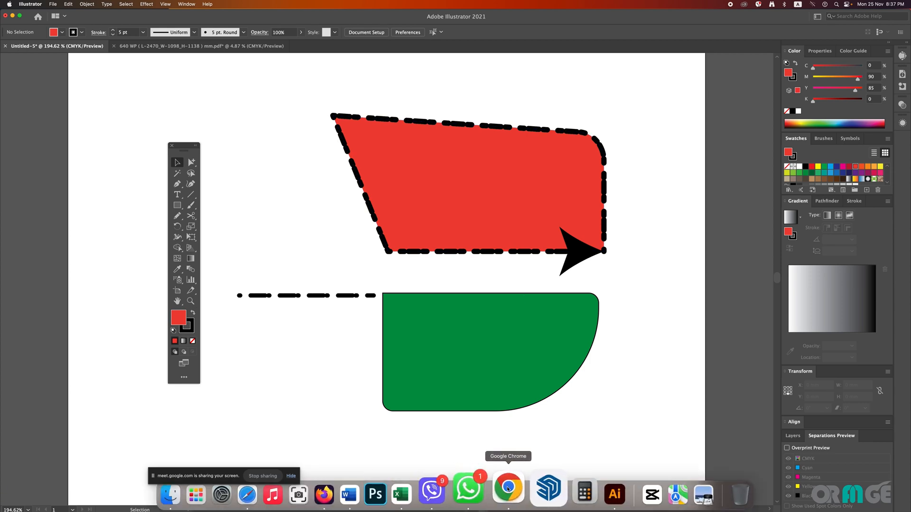
left_click(508, 489)
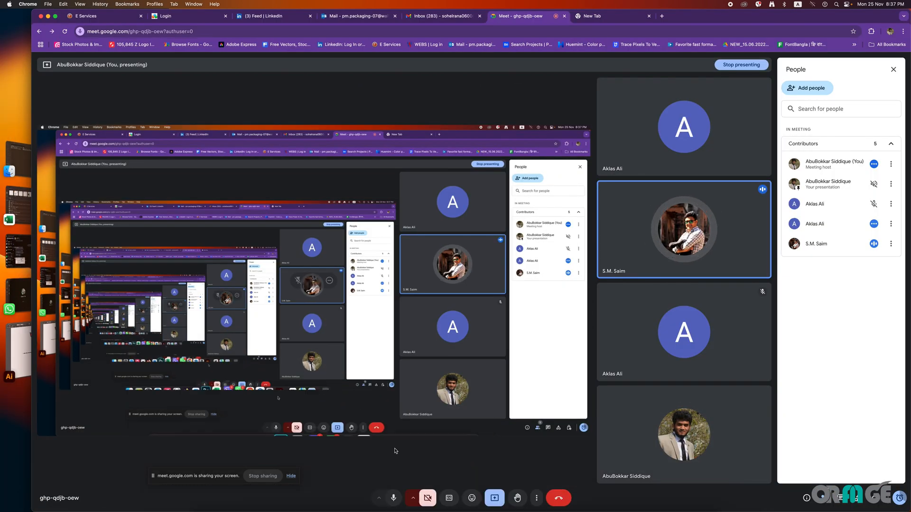
key("super+Tab")
Step: Select the green shape's anchor points by encircling it with the Lasso tool
left_click_drag(351, 249, 306, 248)
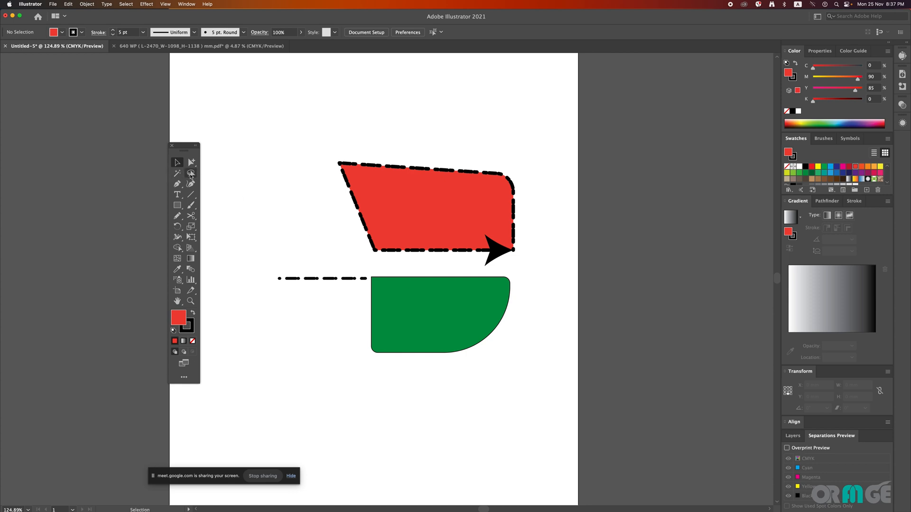
left_click(190, 175)
left_click(192, 162)
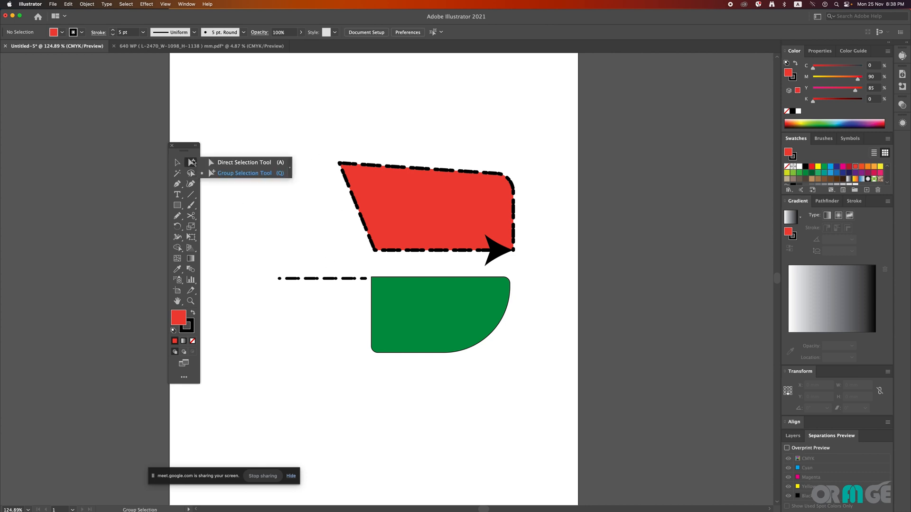
left_click(193, 176)
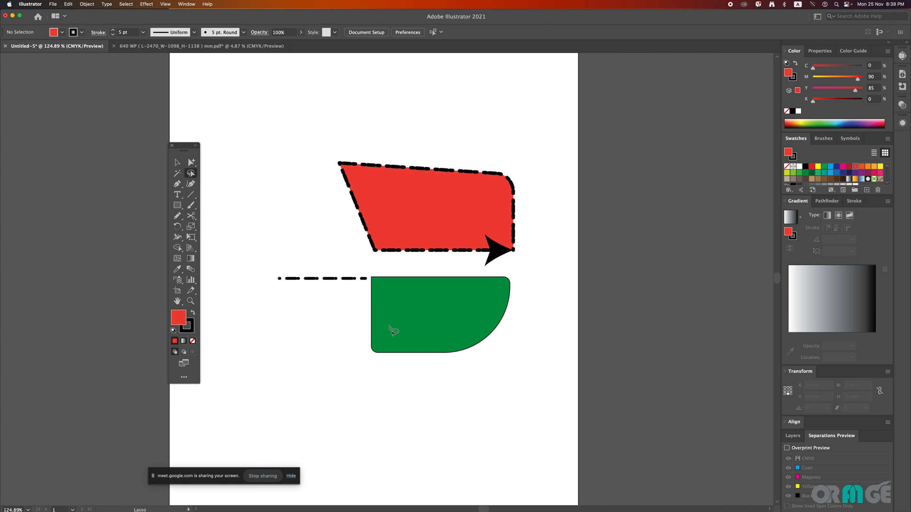
mouse_move(345, 335)
left_mouse_down()
mouse_move(416, 364)
mouse_move(361, 374)
mouse_move(313, 357)
mouse_move(341, 334)
left_mouse_up()
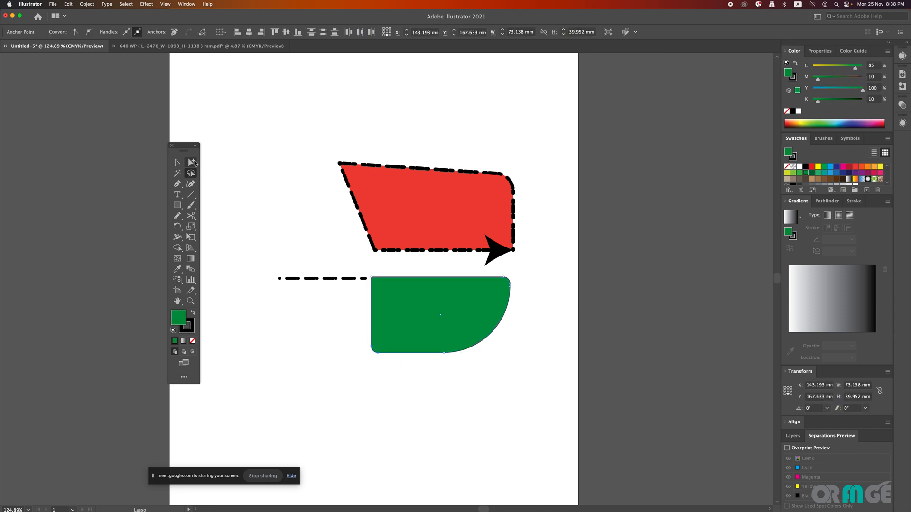
Step: With the Direct Selection tool, select the red shape's upper-left anchor, add its lower-right anchor, and clear the selection
left_click(192, 163)
left_click(244, 162)
left_click_drag(294, 145, 420, 206)
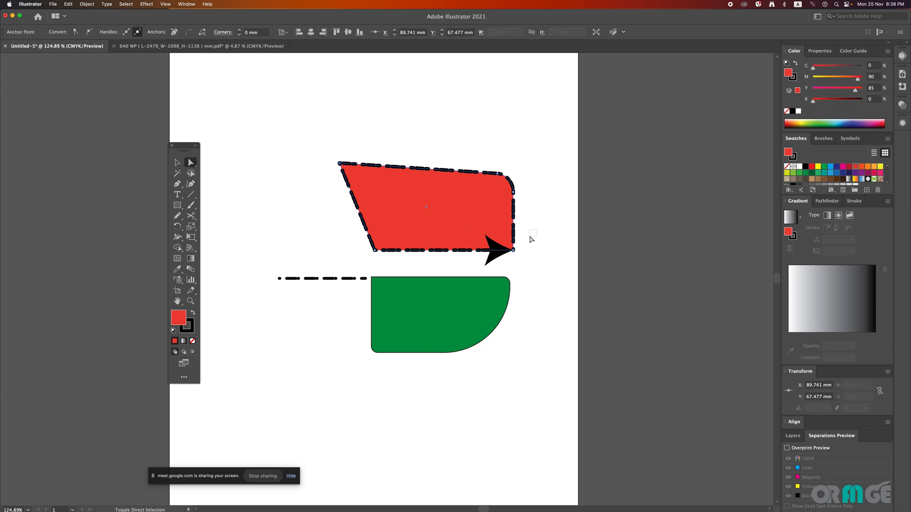
left_click_drag(529, 238, 492, 258)
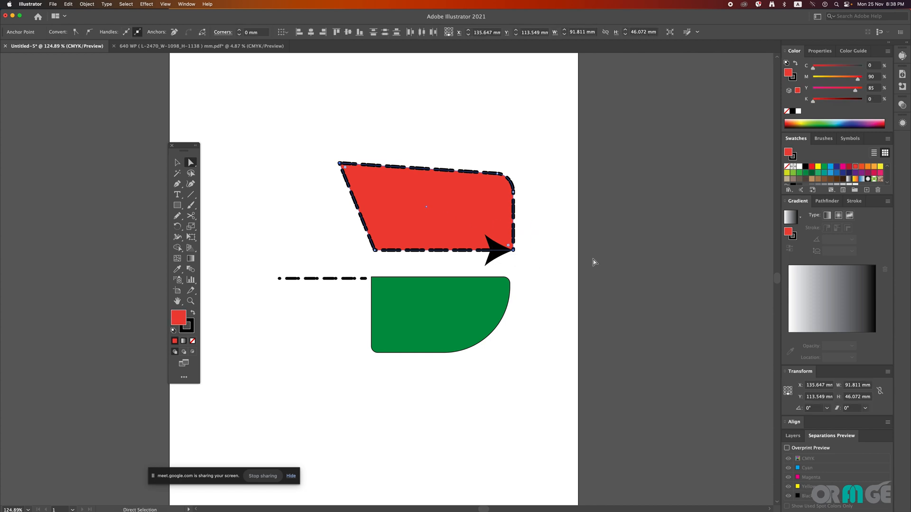
left_click(280, 215)
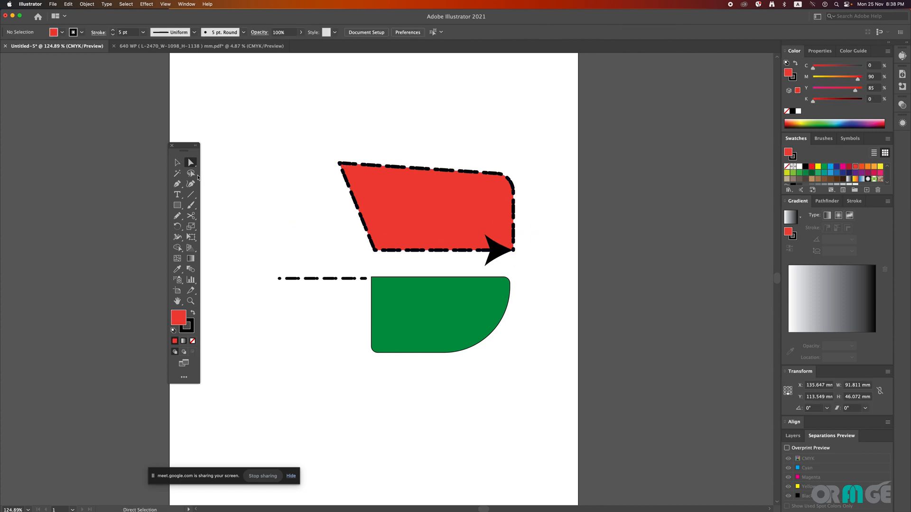
Step: With the Lasso tool, encircle the green shape's anchor points twice, clearing the selection after each pass
left_click(195, 176)
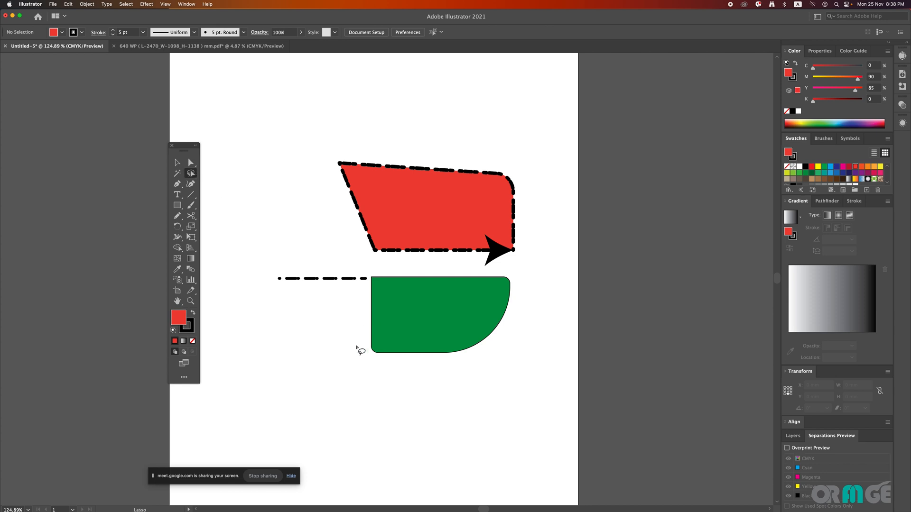
mouse_move(356, 344)
left_mouse_down()
mouse_move(387, 343)
mouse_move(389, 370)
mouse_move(412, 398)
mouse_move(460, 400)
mouse_move(518, 379)
mouse_move(526, 326)
mouse_move(495, 275)
mouse_move(508, 273)
mouse_move(539, 295)
mouse_move(559, 375)
mouse_move(509, 443)
mouse_move(383, 435)
mouse_move(343, 392)
mouse_move(357, 346)
left_mouse_up()
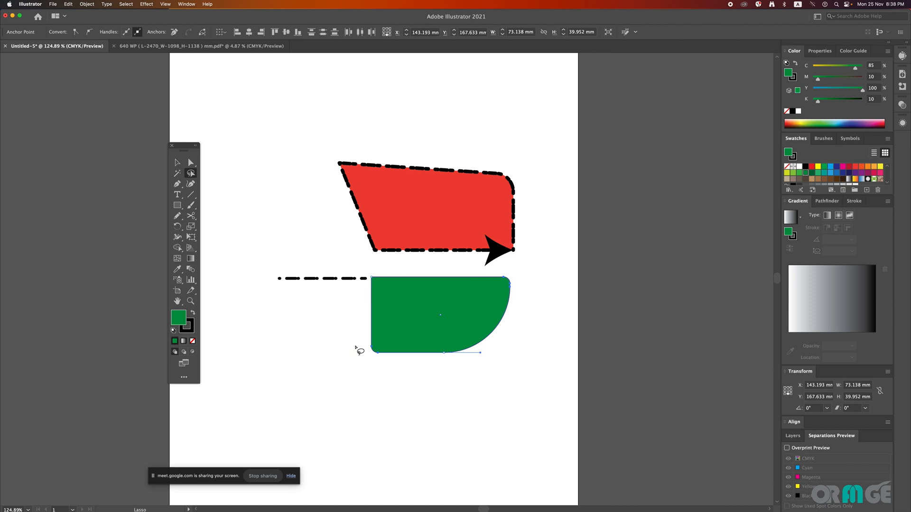
left_click(353, 347)
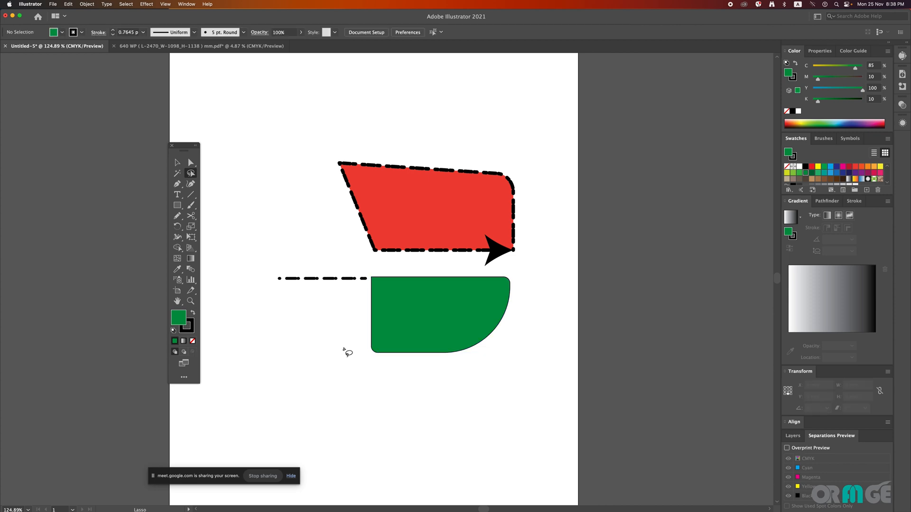
mouse_move(344, 350)
left_mouse_down()
mouse_move(375, 328)
mouse_move(393, 367)
mouse_move(445, 376)
mouse_move(483, 368)
mouse_move(505, 342)
mouse_move(502, 273)
mouse_move(515, 275)
mouse_move(534, 327)
mouse_move(499, 403)
mouse_move(434, 416)
mouse_move(389, 403)
mouse_move(346, 354)
left_mouse_up()
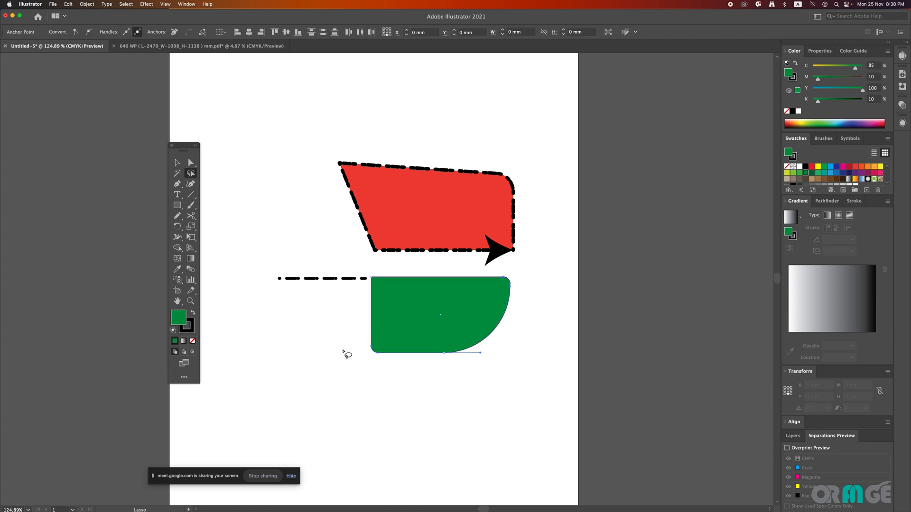
left_click(367, 269)
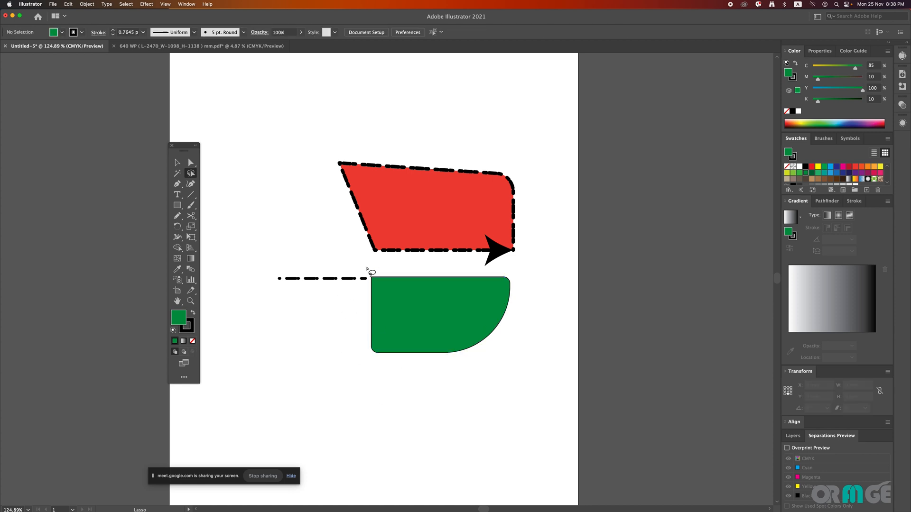
Step: Lasso anchor points across the dashed line and both shapes, then clear that selection and lasso anchors of only the red and green shapes
mouse_move(368, 277)
left_mouse_down()
mouse_move(377, 284)
mouse_move(381, 274)
mouse_move(432, 270)
mouse_move(519, 300)
mouse_move(525, 276)
mouse_move(517, 249)
mouse_move(353, 269)
mouse_move(354, 283)
mouse_move(368, 289)
left_mouse_up()
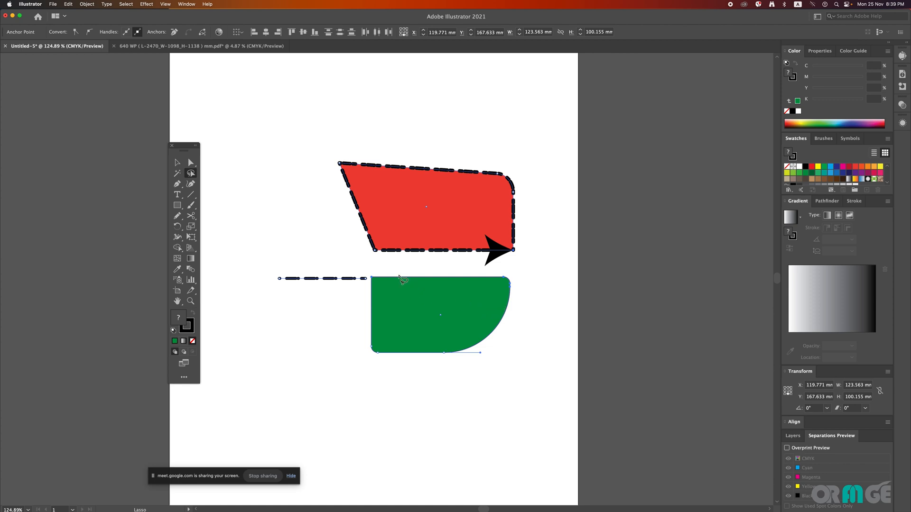
left_click(382, 270)
mouse_move(370, 271)
left_mouse_down()
mouse_move(368, 285)
mouse_move(425, 287)
mouse_move(545, 258)
mouse_move(482, 252)
mouse_move(372, 272)
left_mouse_up()
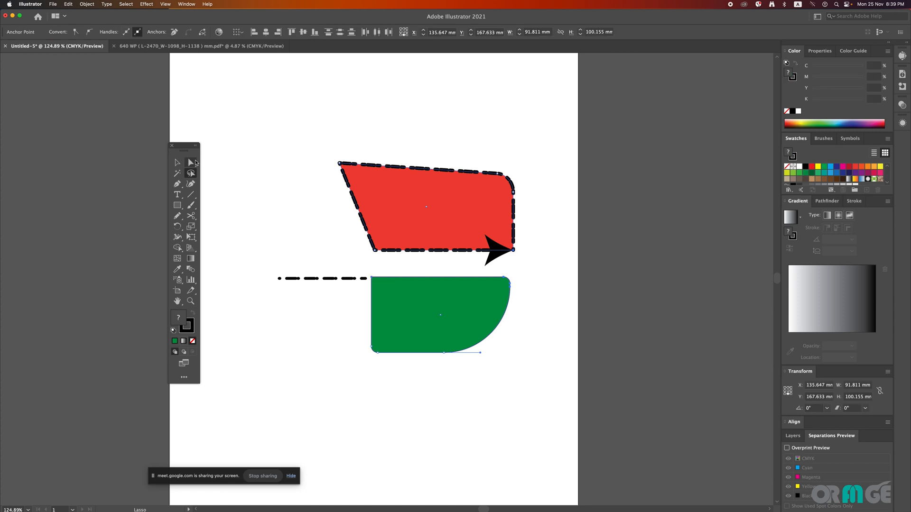
Step: With the Direct Selection tool, slightly adjust the green shape's corner rounding and delete the selected anchor points of both shapes
left_click_drag(194, 163, 208, 164)
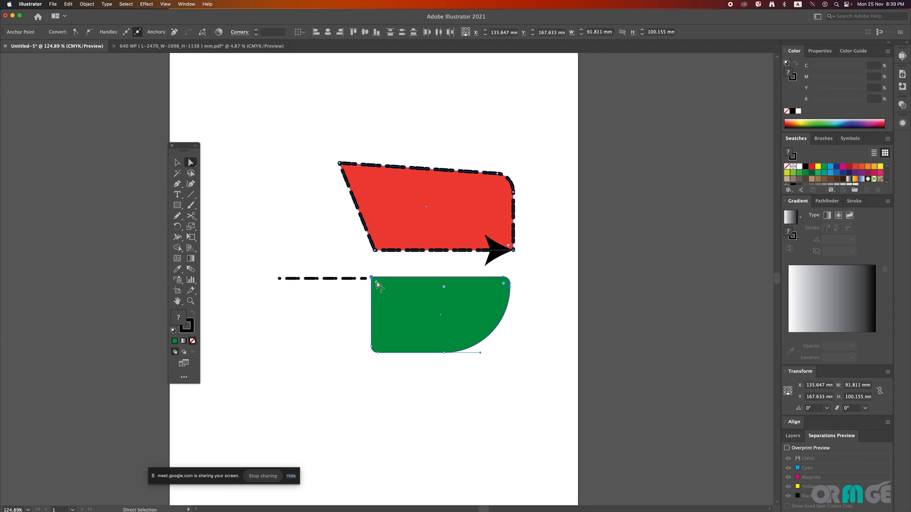
left_click_drag(377, 282, 382, 287)
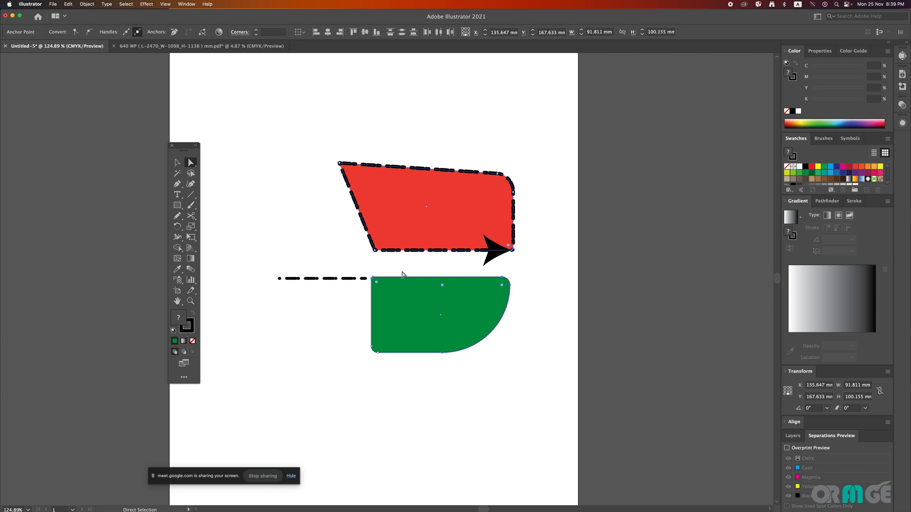
key("BackSpace")
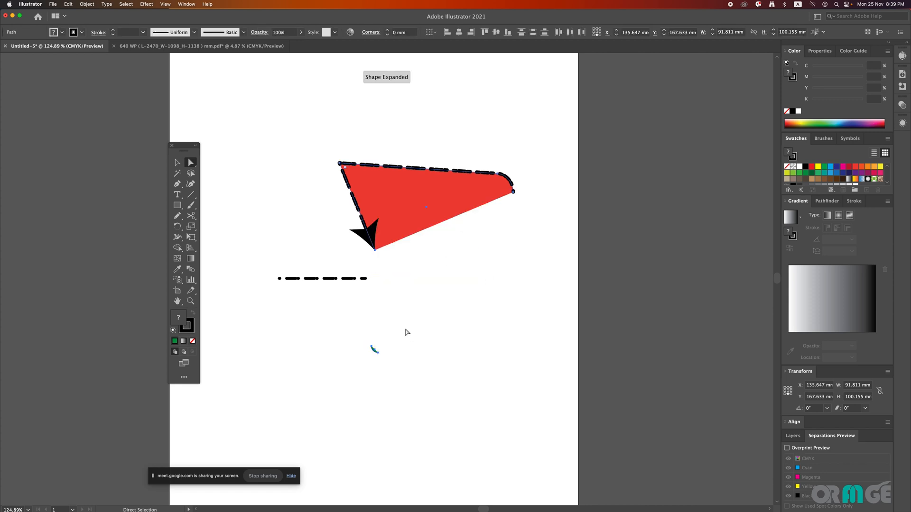
Step: Lasso the red shape's upper-left anchor point and delete it, then clear the selection
left_click(191, 174)
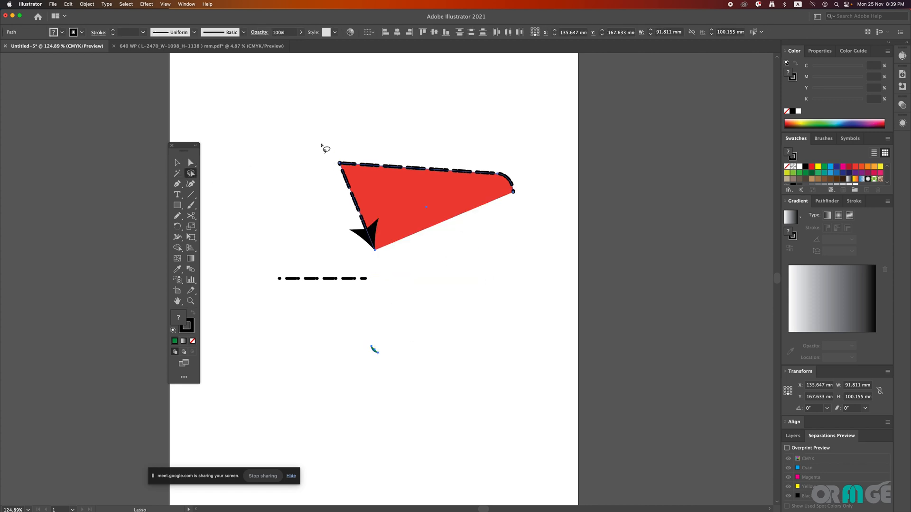
mouse_move(347, 151)
left_mouse_down()
mouse_move(348, 171)
mouse_move(325, 156)
mouse_move(365, 160)
left_mouse_up()
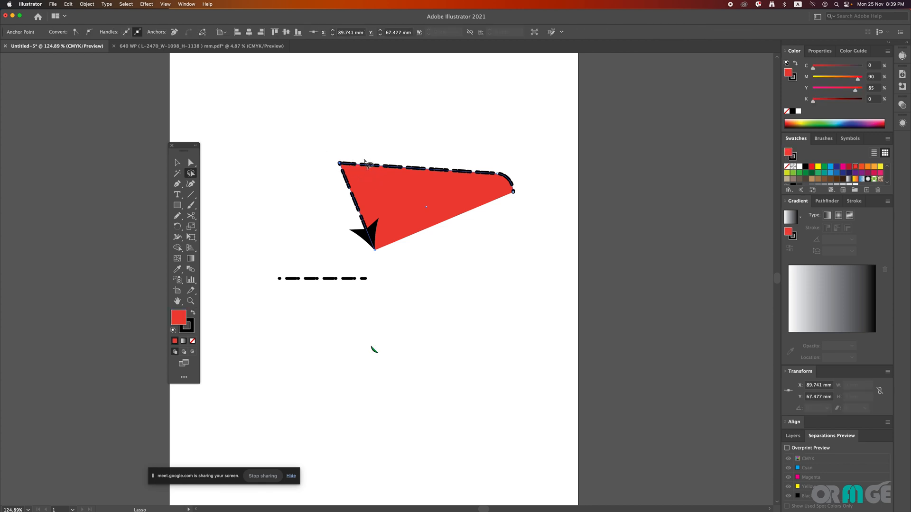
key("BackSpace")
left_click(522, 228)
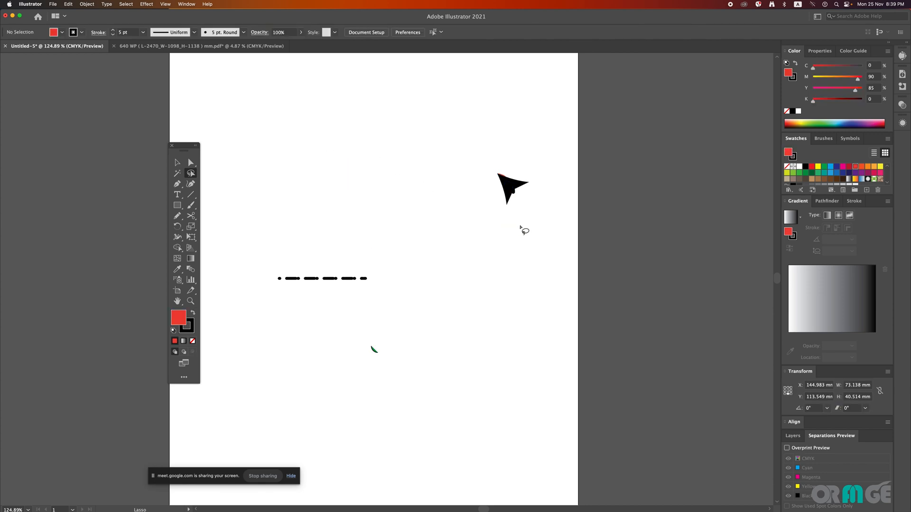
Step: Undo the anchor deletions, the corner adjustment and the green shape's last move, and return to the Selection tool
left_click(191, 163)
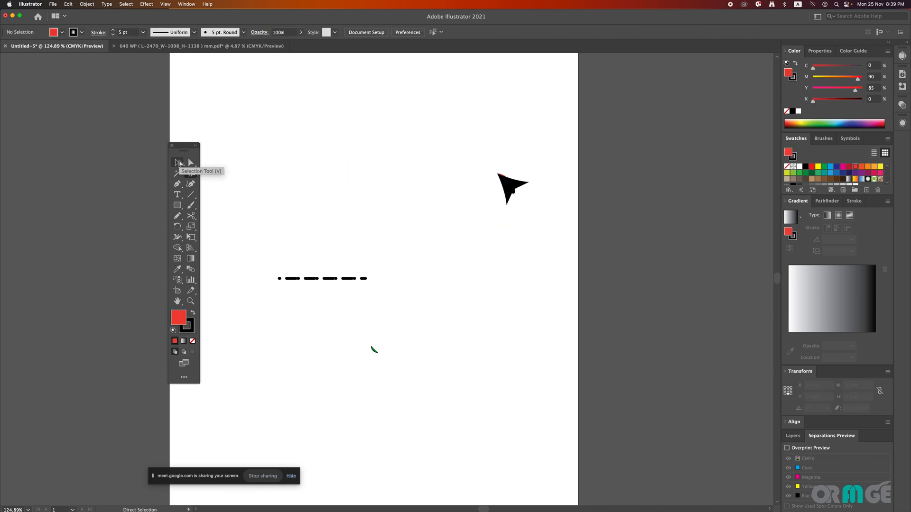
key("super+z")
key("super+z")
key("super+z")
key("super+z")
key("v")
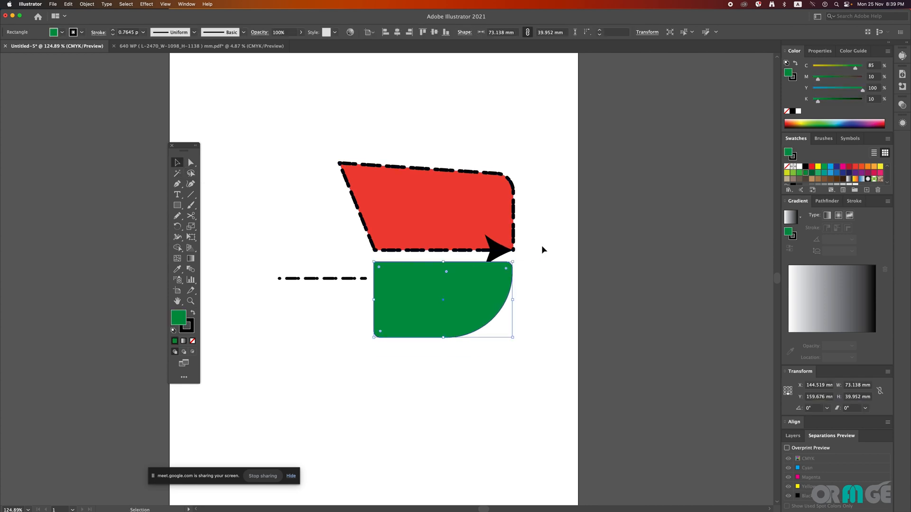
Step: Move the green shape straight down to about Y 170.2 mm, clear of the red shape's arrowhead, and clear the selection
left_click(542, 246)
left_click(460, 294)
left_click_drag(461, 295, 460, 314)
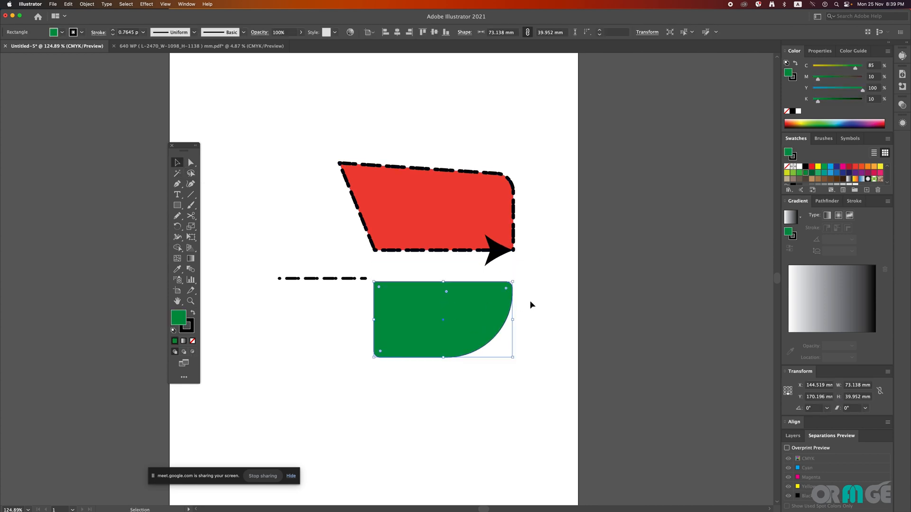
left_click(530, 300)
left_click(511, 301)
left_click(543, 278)
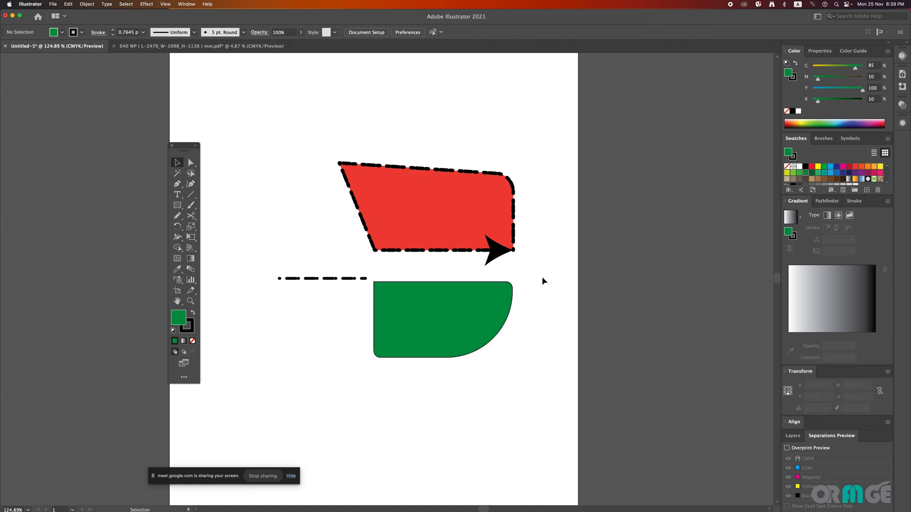
Step: Lasso the dashed line's right endpoint and the green shape's upper-left anchor, and pull both far down the page with Direct Selection
left_click(429, 284)
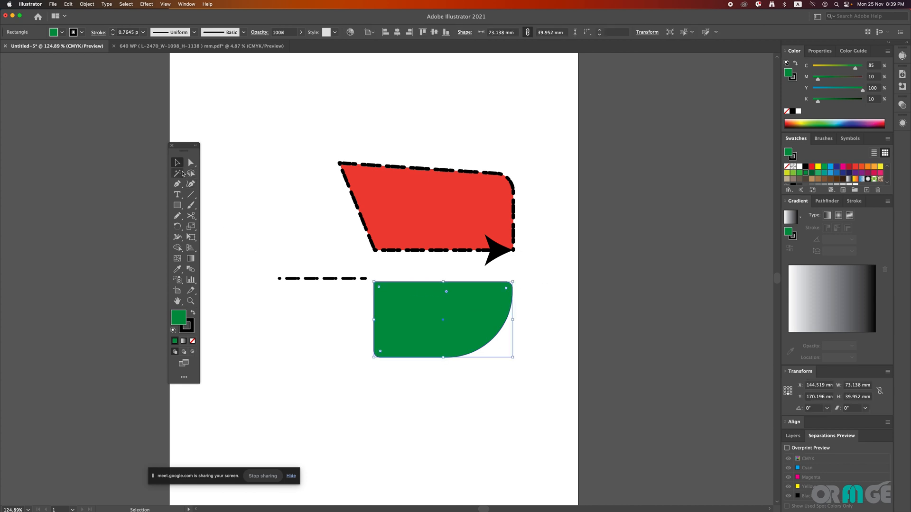
key("q")
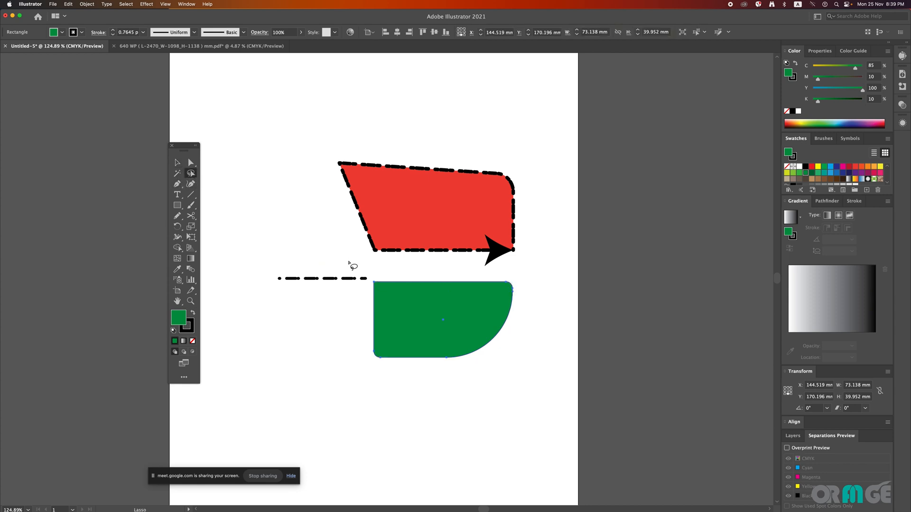
mouse_move(348, 261)
left_mouse_down()
mouse_move(398, 298)
mouse_move(362, 283)
left_mouse_up()
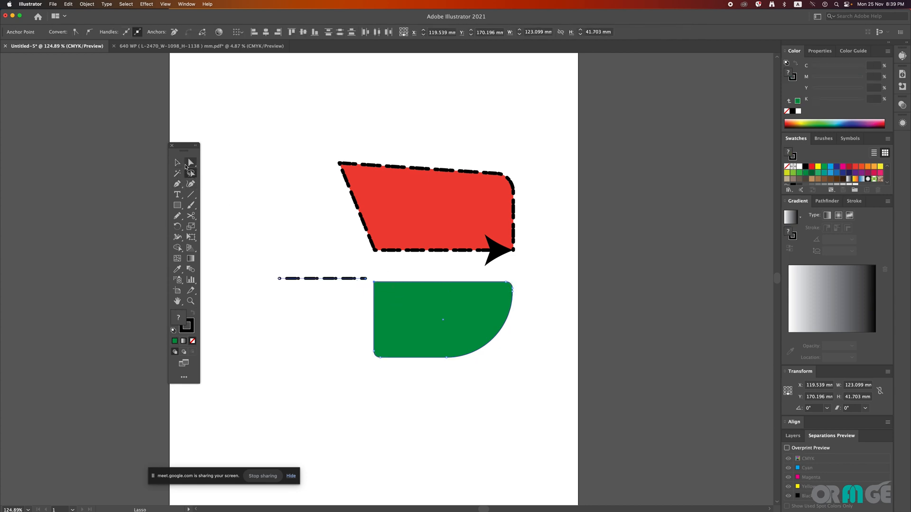
left_click(189, 165)
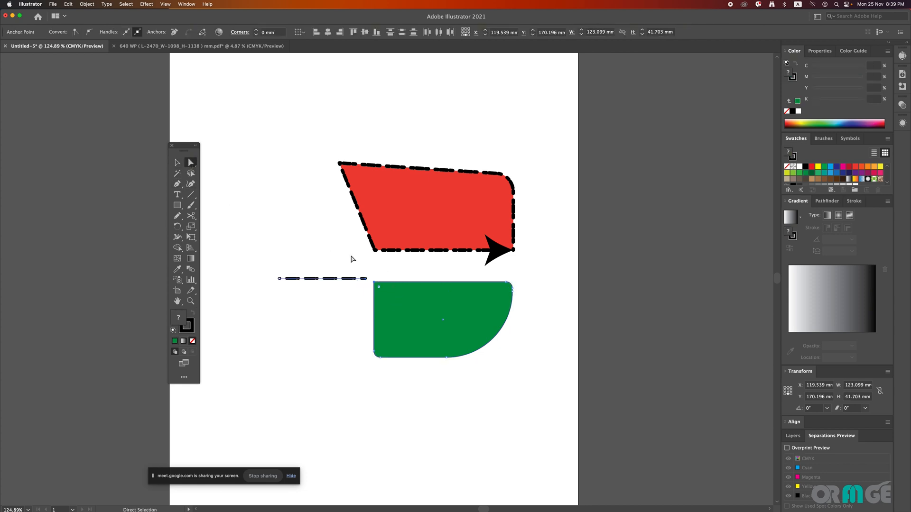
left_click_drag(369, 279, 417, 482)
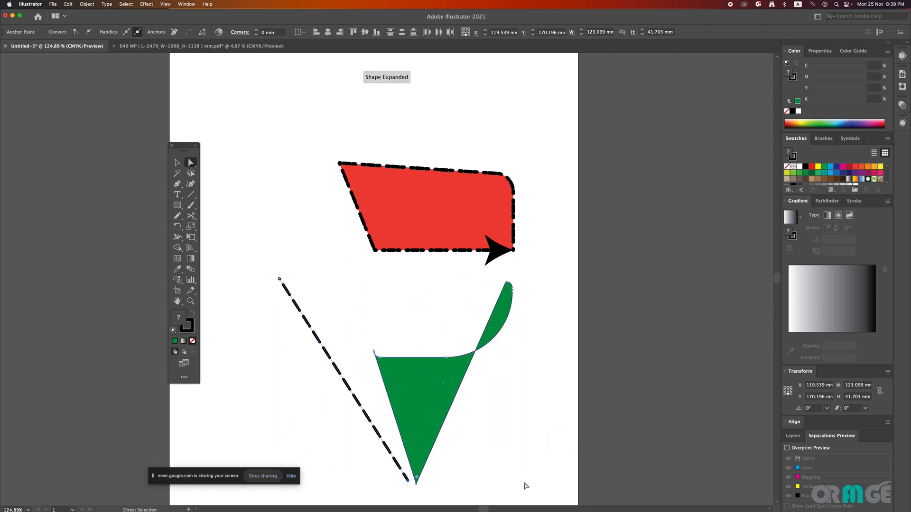
left_click(401, 325)
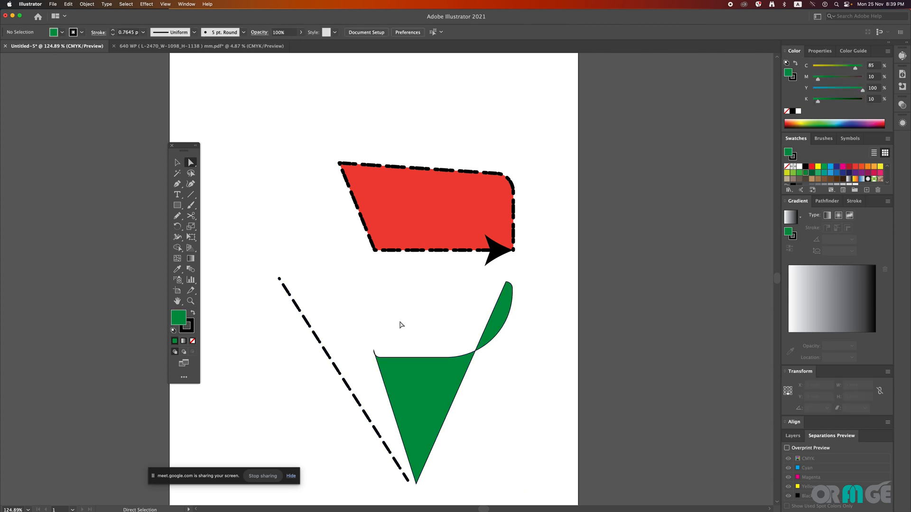
left_click(190, 173)
left_click(180, 187)
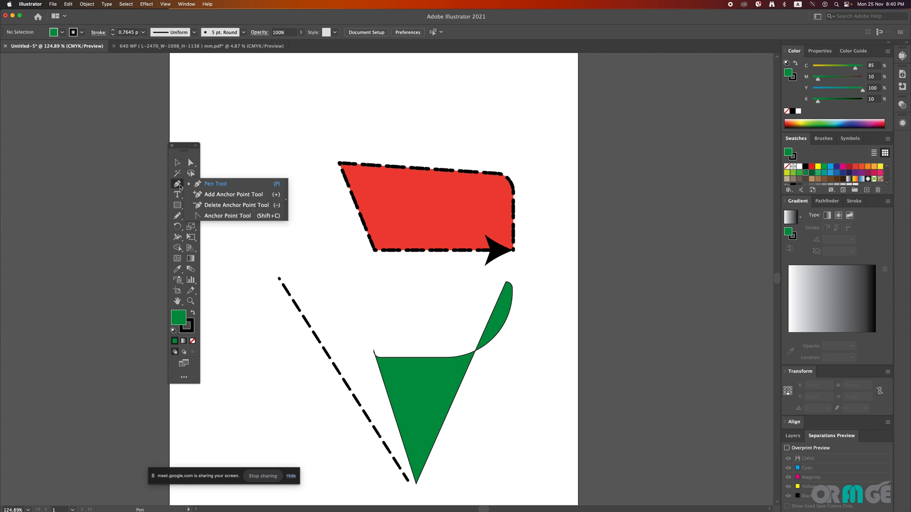
left_click(187, 188)
mouse_move(404, 509)
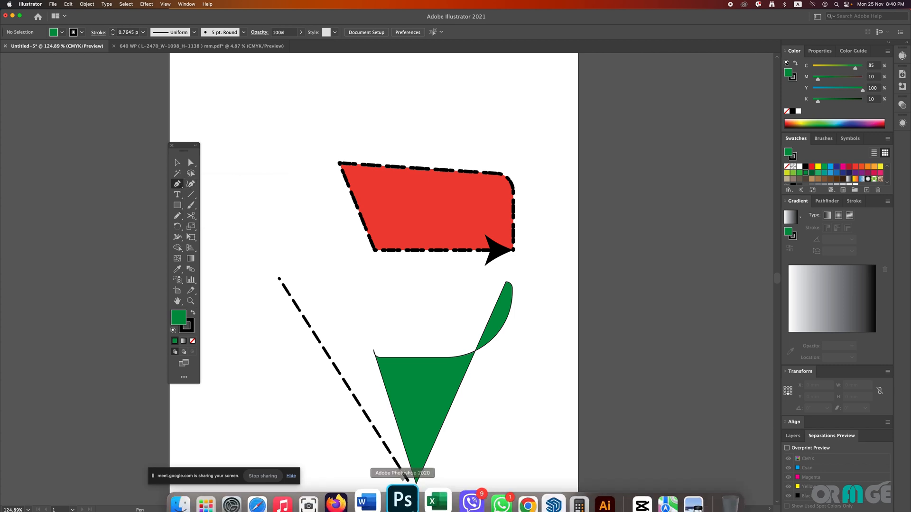
left_click(178, 185)
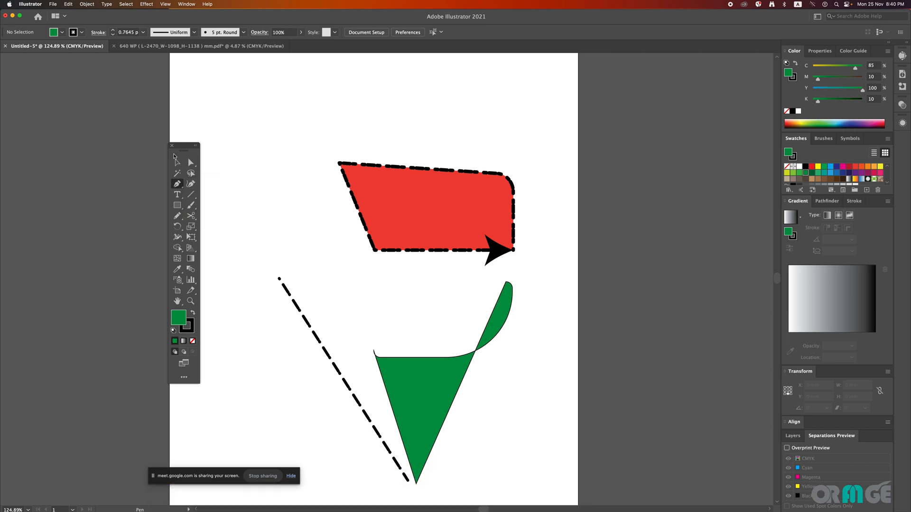
Step: Select the dashed line and both shapes with the Selection tool and delete them to empty the artboard
left_click(177, 163)
left_click_drag(274, 120, 532, 414)
key("Delete")
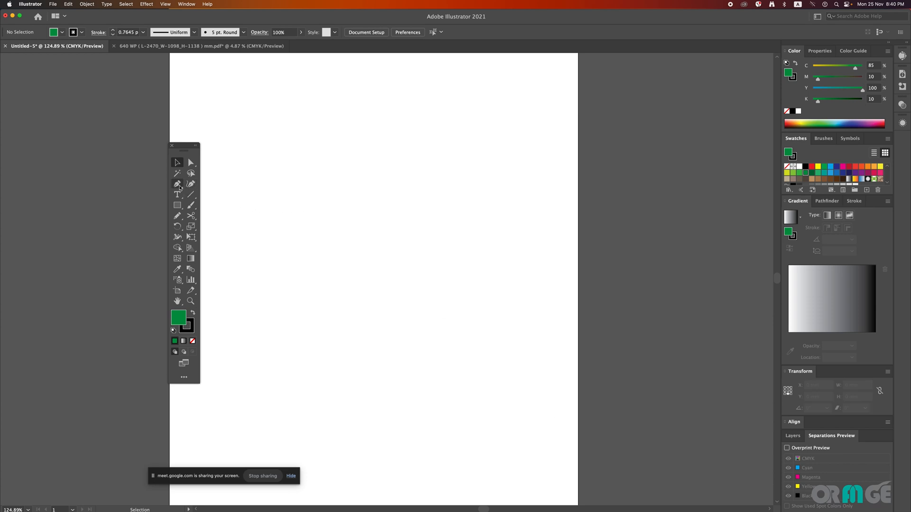
Step: Draw a closed trapezoid with the Pen tool, about 54 mm wide on top, 78 mm at the base and 16 mm high
left_click(179, 185)
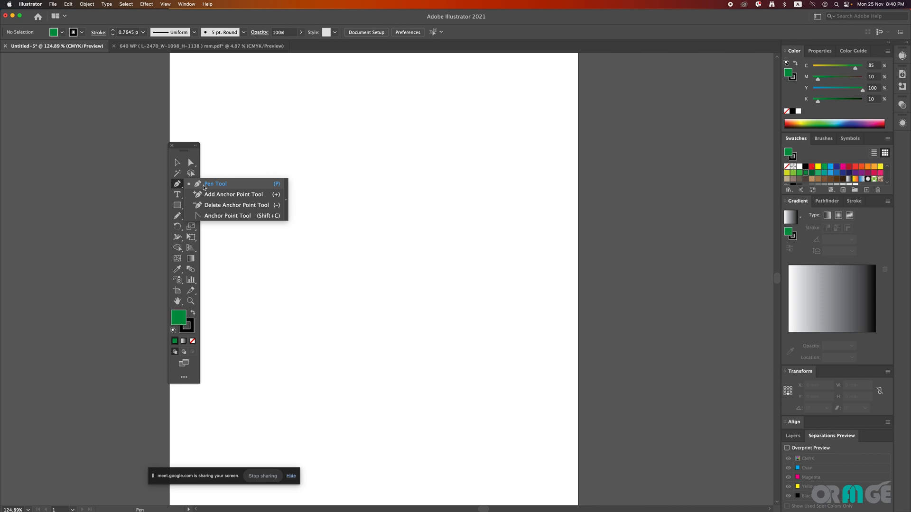
left_click(204, 186)
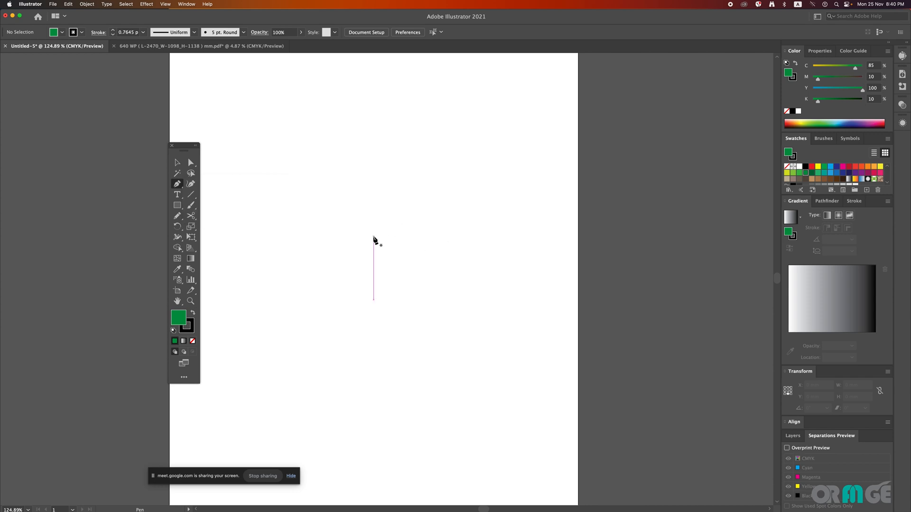
left_click(373, 300)
left_click(322, 183)
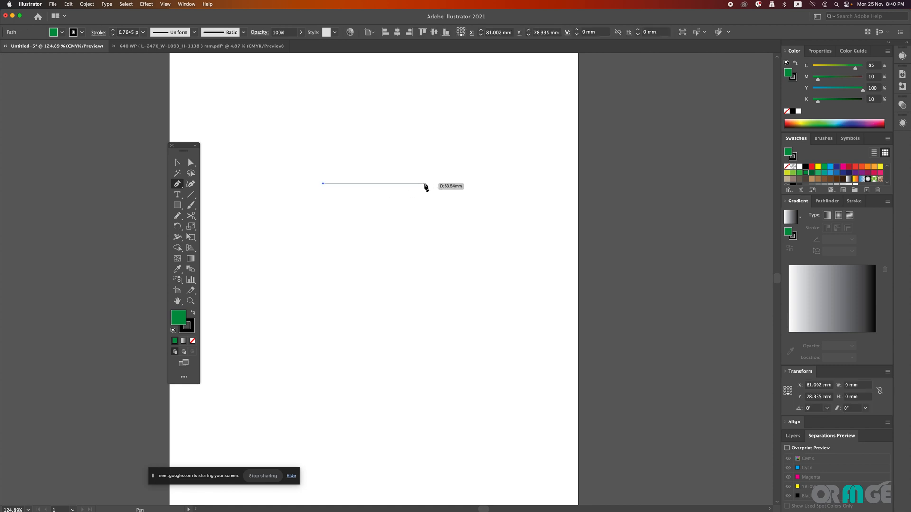
left_click(424, 184)
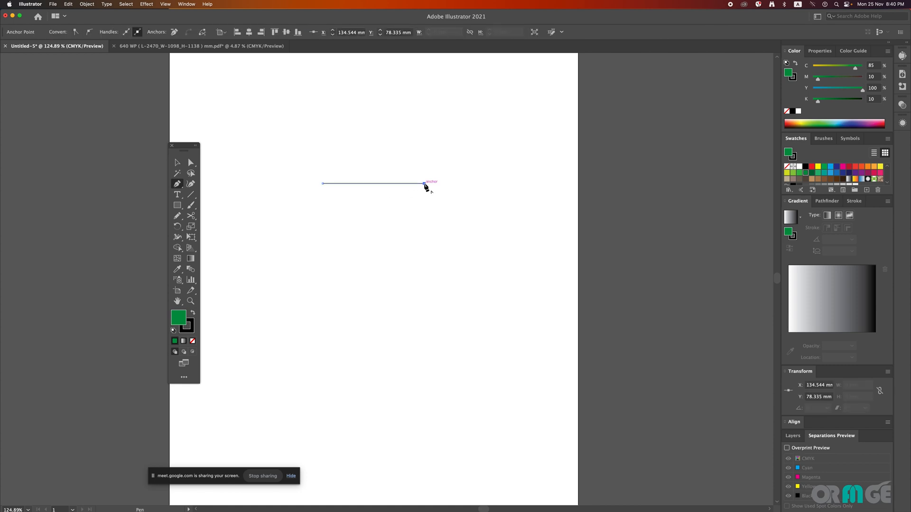
left_click(450, 213)
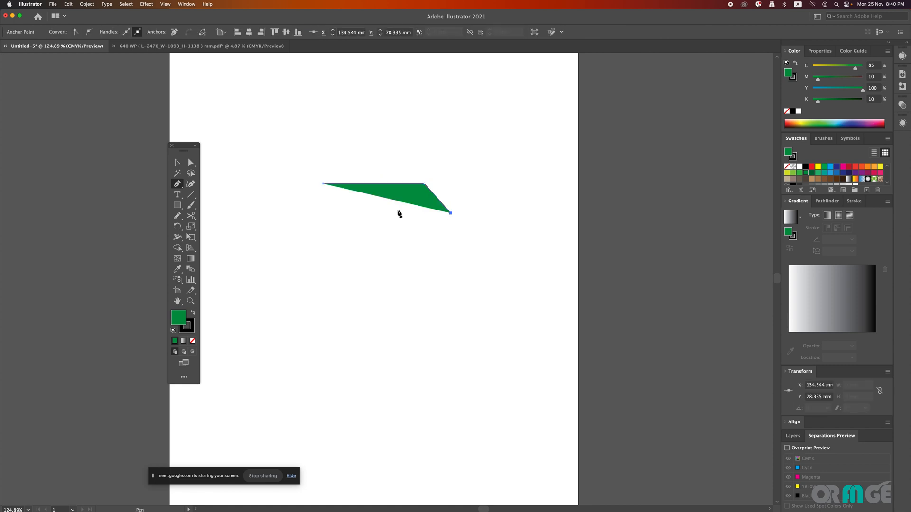
left_click(303, 213)
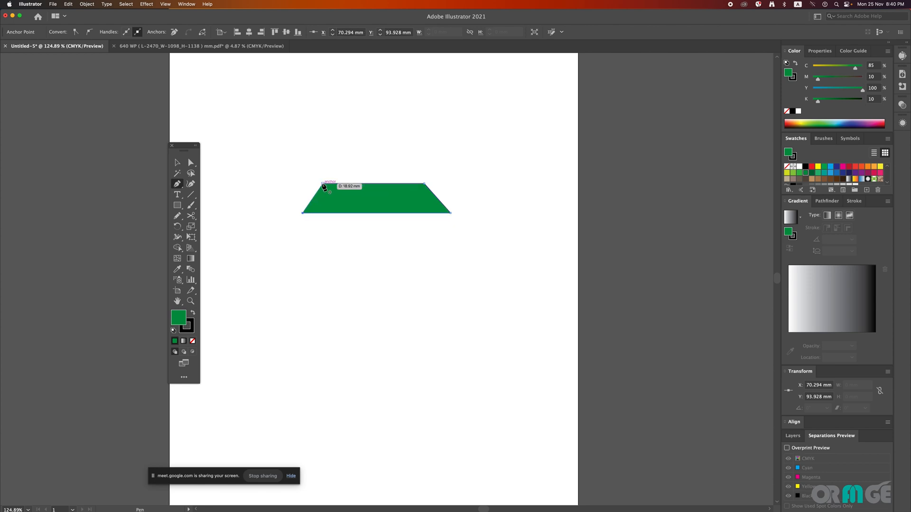
left_click(323, 184)
Step: Draw a closed rectangle about 50 mm wide and 22 mm high with the Pen tool just below the trapezoid, and clear the selection
left_click(323, 257)
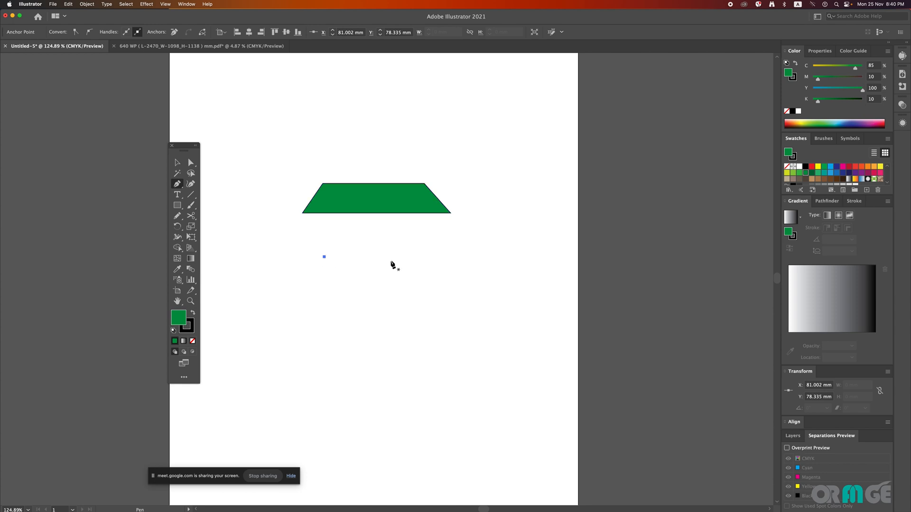
left_click(419, 257)
left_click(419, 216)
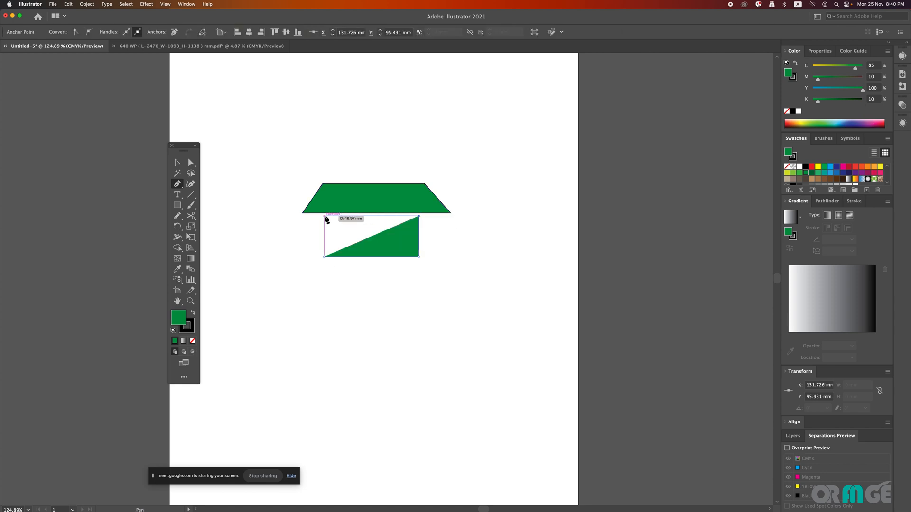
left_click(324, 216)
left_click(323, 256)
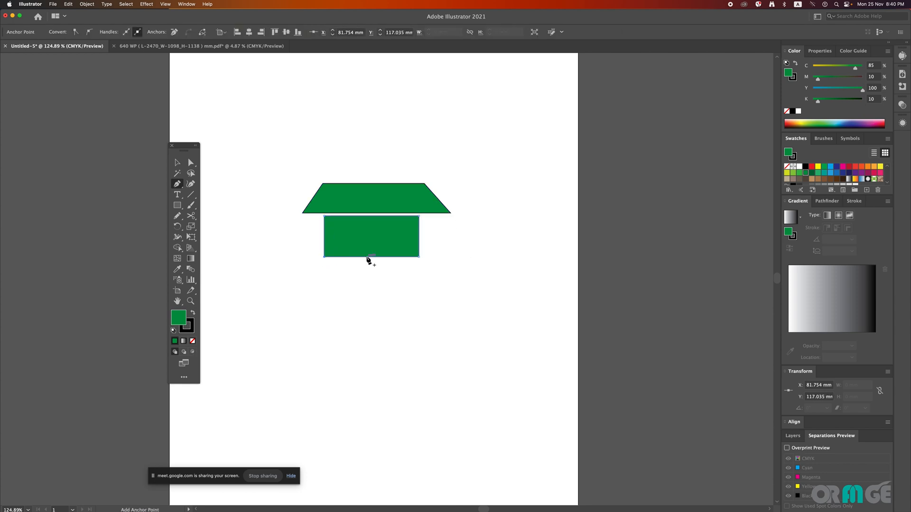
left_click(177, 163)
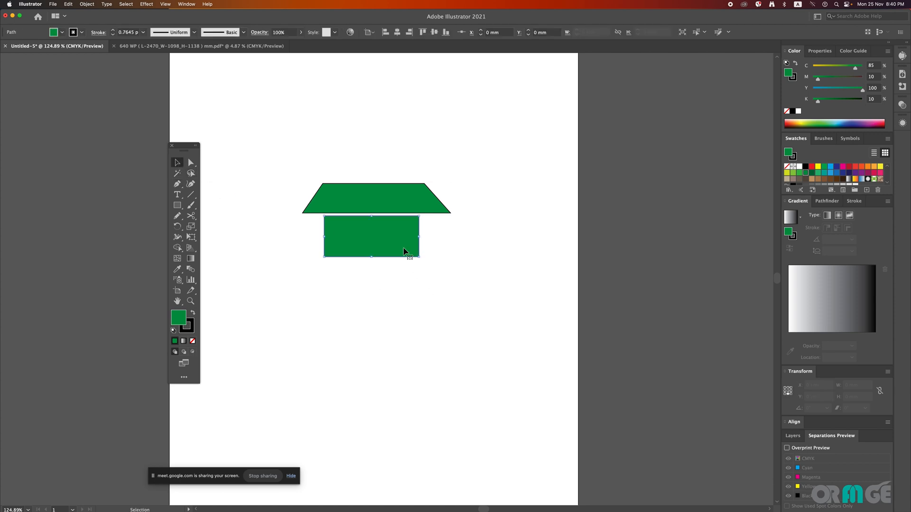
left_click(461, 259)
Step: Draw a closed curved leaf about 204 by 105 mm with the Pen tool on the page's lower half, and shift it slightly up and left
left_click(177, 183)
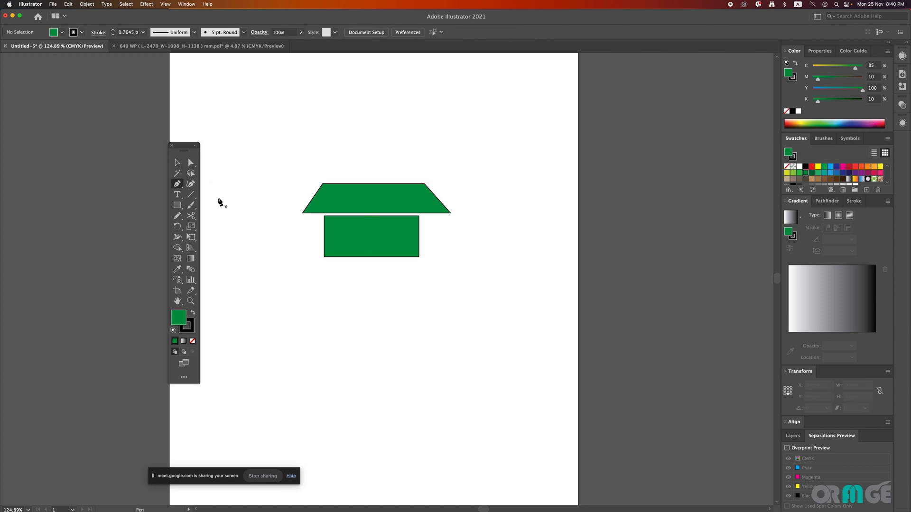
left_click_drag(498, 305, 464, 269)
scroll(464, 268, "down", 3)
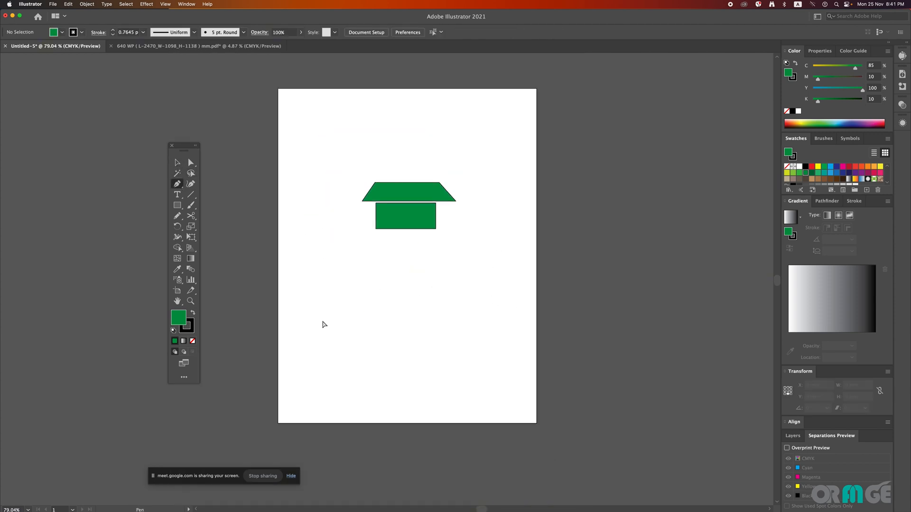
left_click_drag(293, 342, 323, 287)
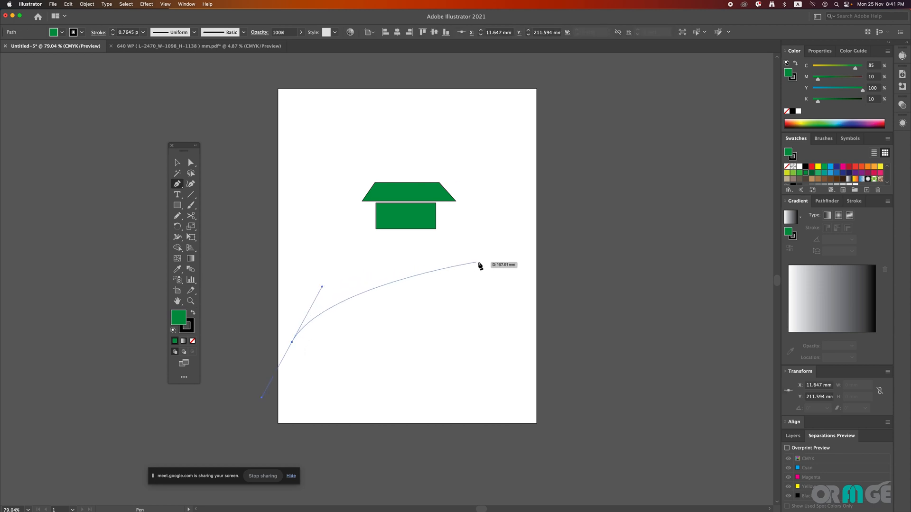
left_click_drag(537, 261, 619, 279)
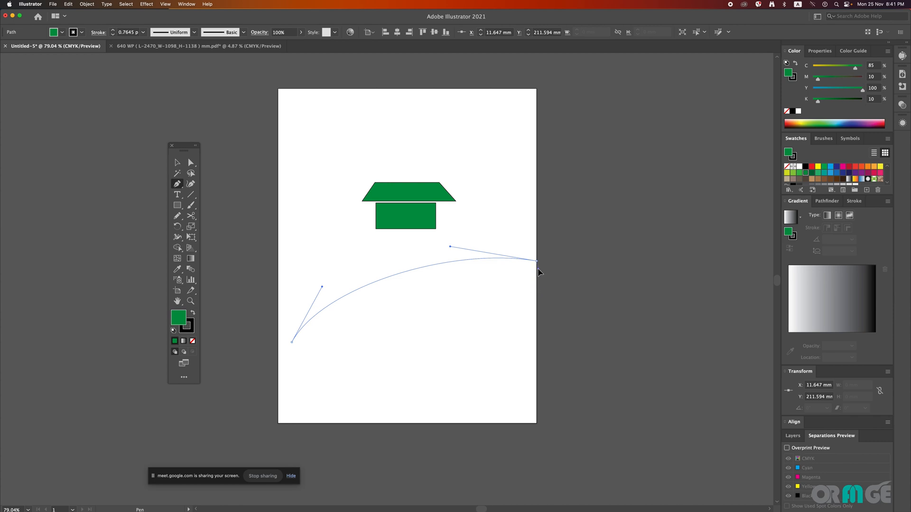
left_click_drag(539, 272, 564, 240)
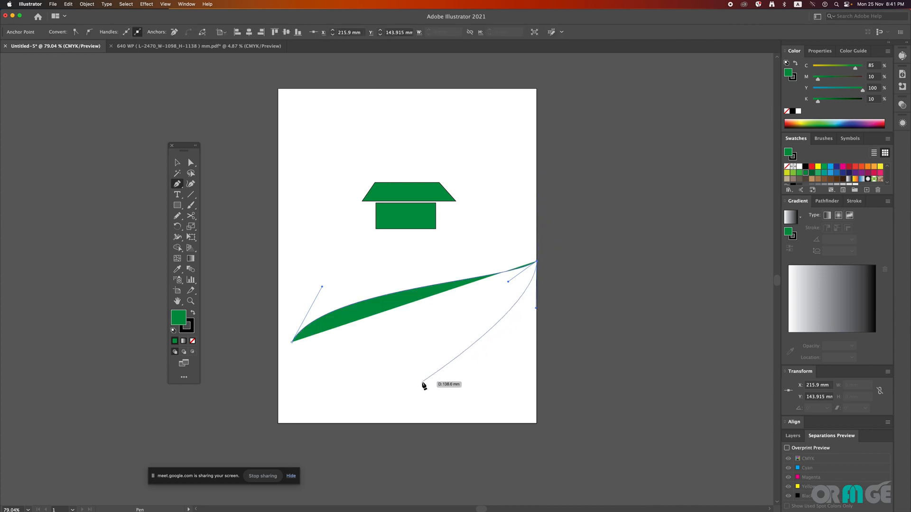
left_click_drag(416, 384, 308, 401)
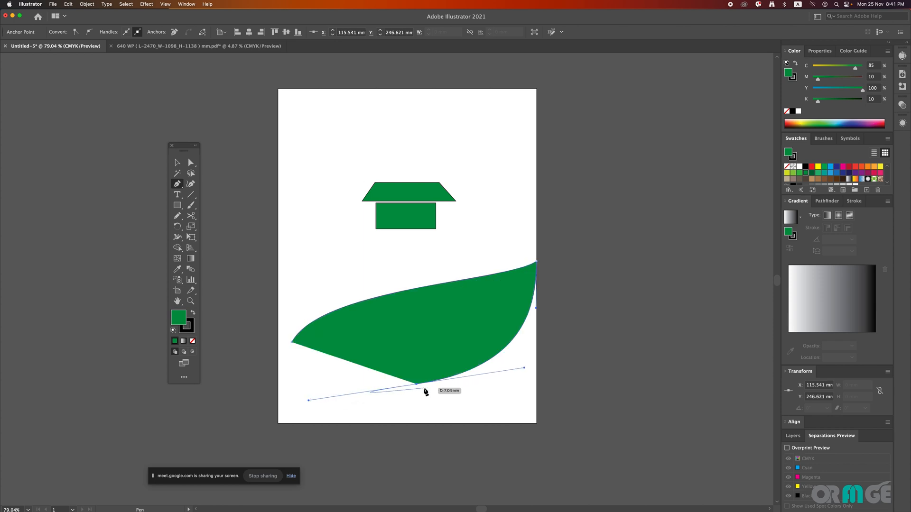
left_click(293, 342)
left_click(177, 162)
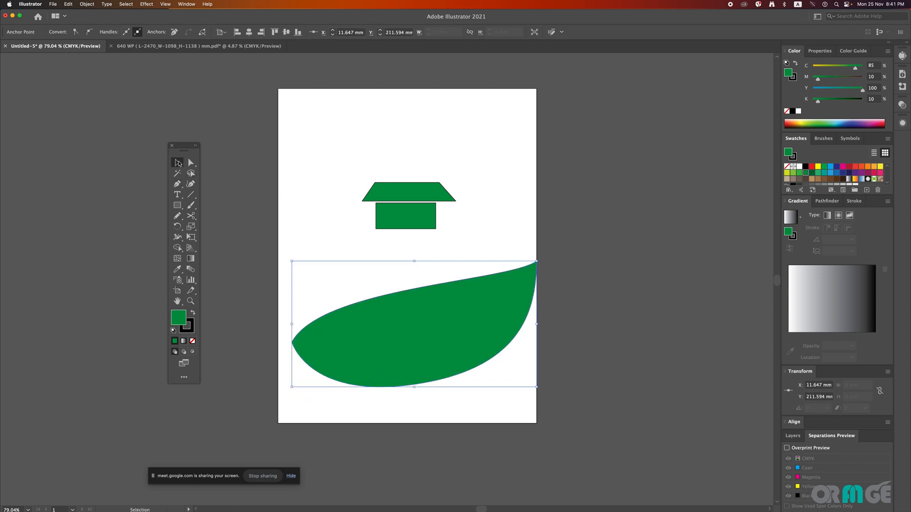
left_click(502, 147)
left_click_drag(491, 329, 476, 316)
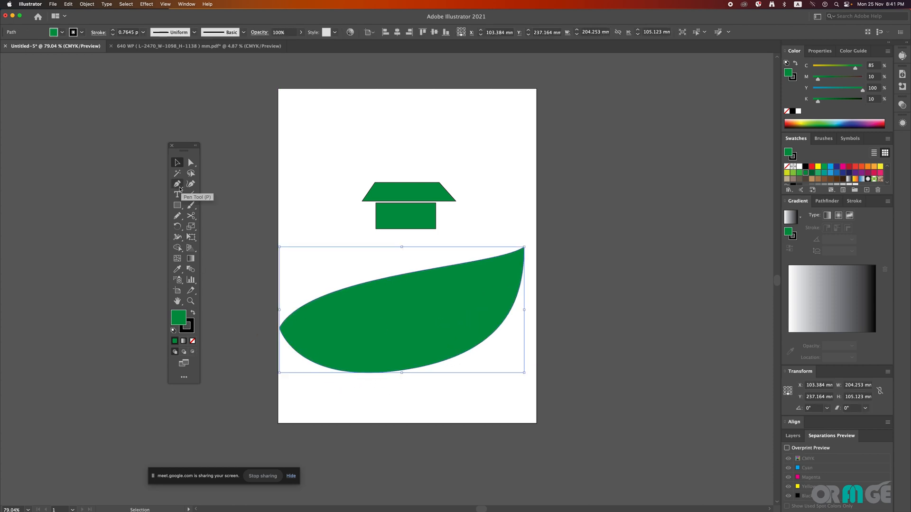
Step: Draw a closed thin crescent about 170 mm wide and 54 mm high inside the leaf with the Pen tool
left_click(183, 187)
left_click(300, 328)
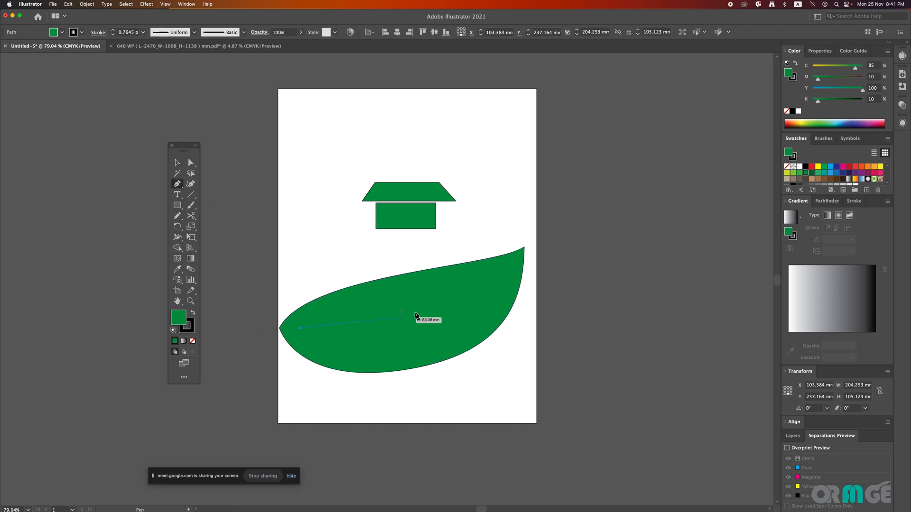
left_click_drag(504, 274, 655, 161)
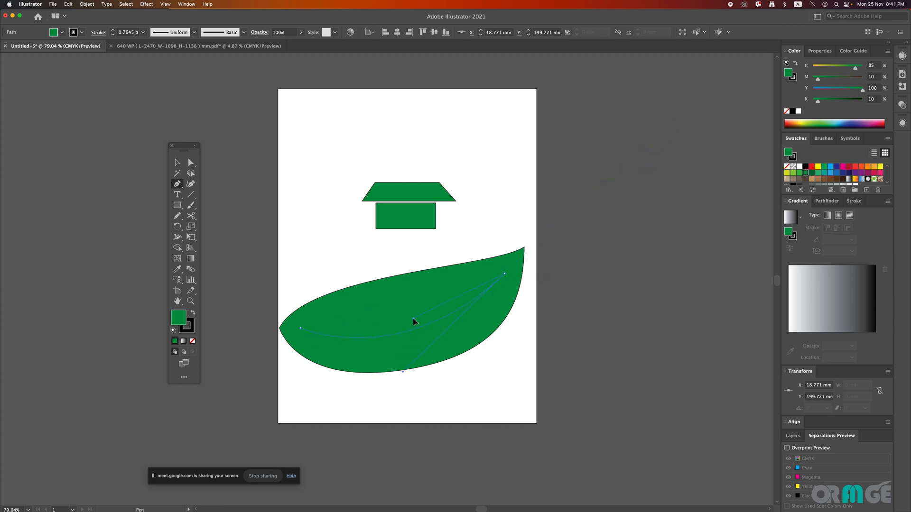
left_click_drag(407, 325, 428, 311)
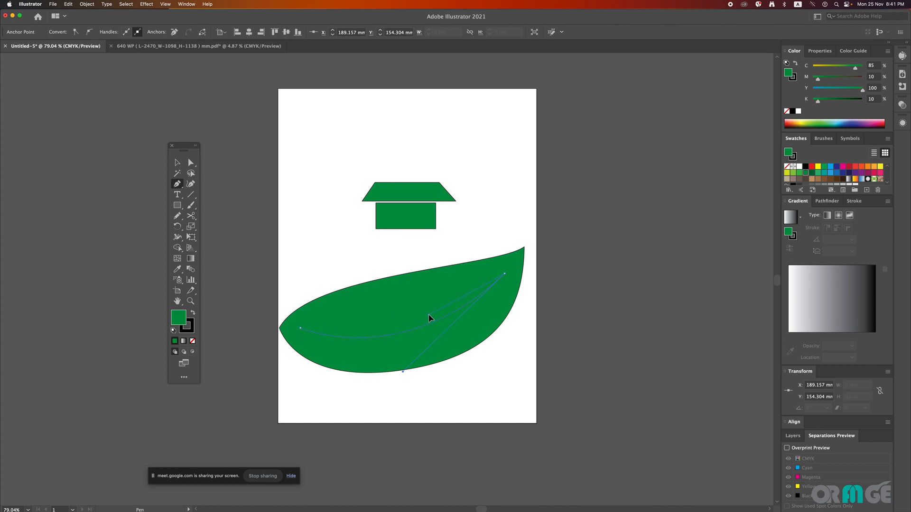
left_click_drag(300, 328, 254, 328)
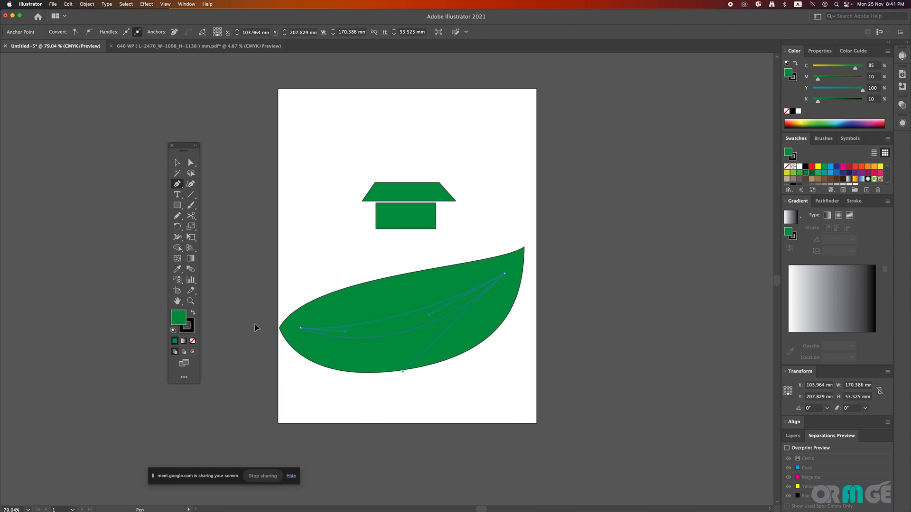
key("v")
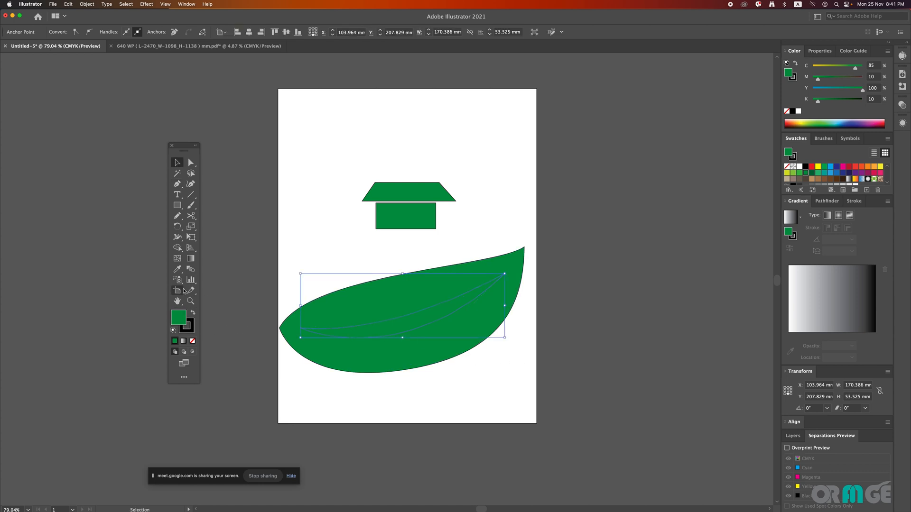
Step: Fill the crescent with white and remove the stroke from both the crescent and the green leaf
left_click(799, 167)
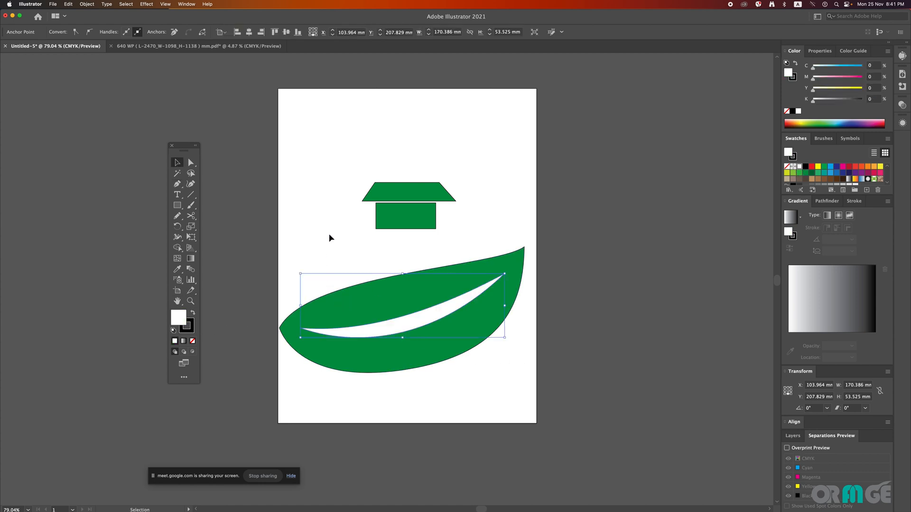
left_click(192, 340)
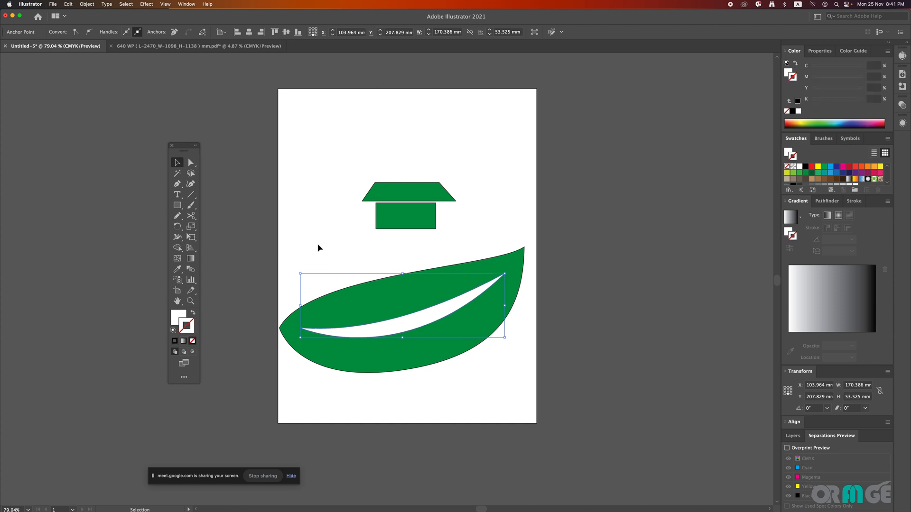
left_click(319, 248)
left_click(400, 279)
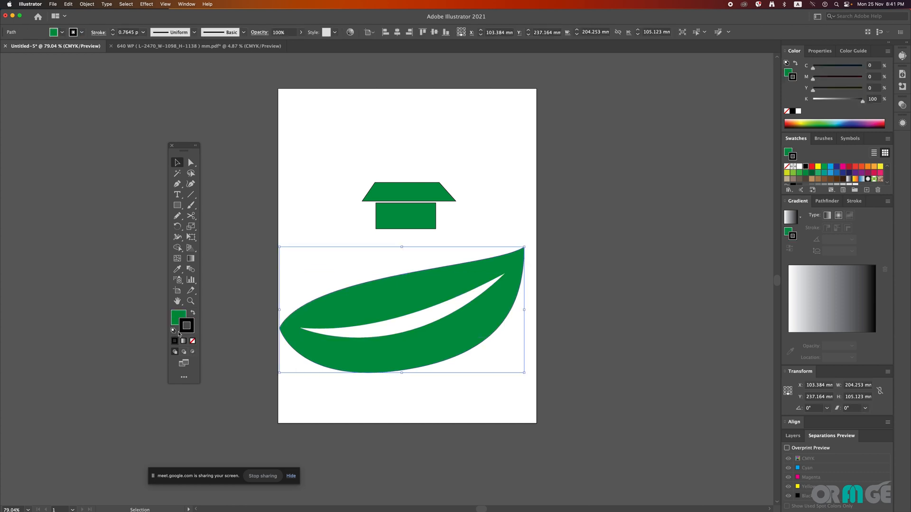
left_click(193, 341)
left_click(286, 216)
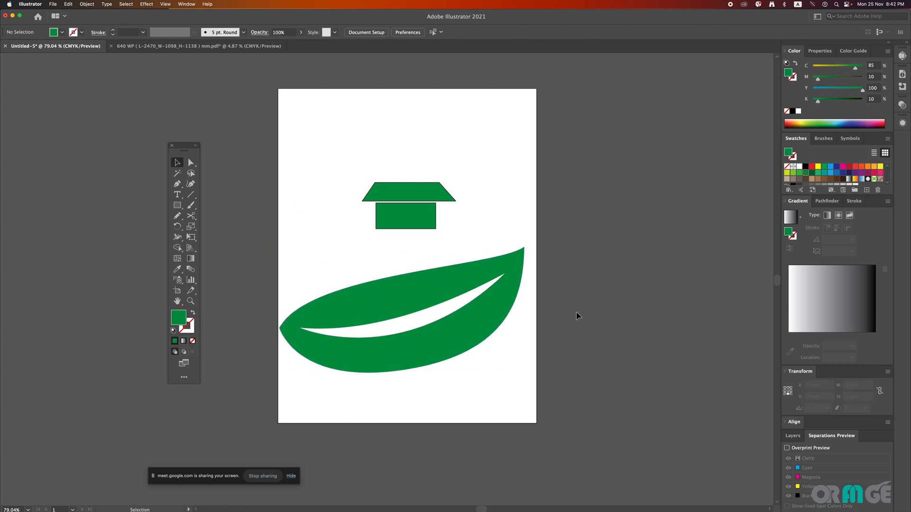
Step: Reshape the leaf with the Anchor Point Tool, rounding its left tip and tilting the curve at its bottom anchor
left_click(392, 366)
left_click(484, 368)
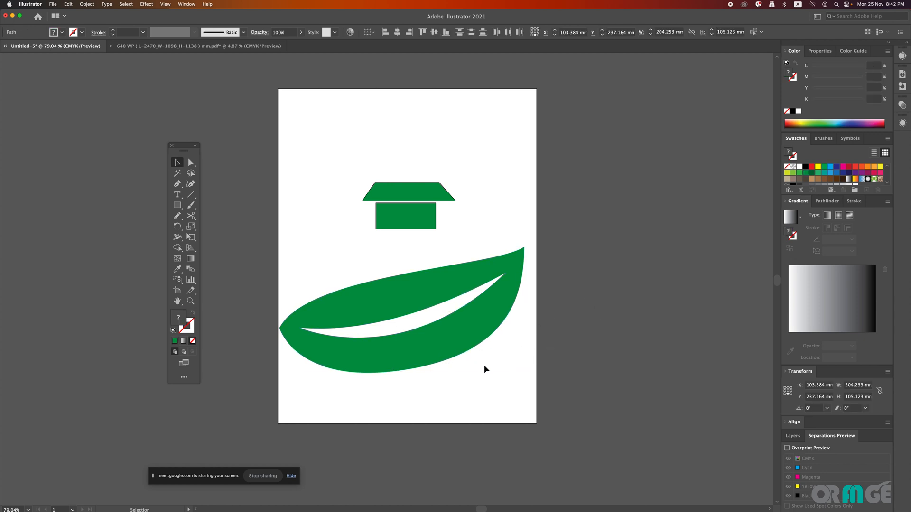
left_click(467, 275)
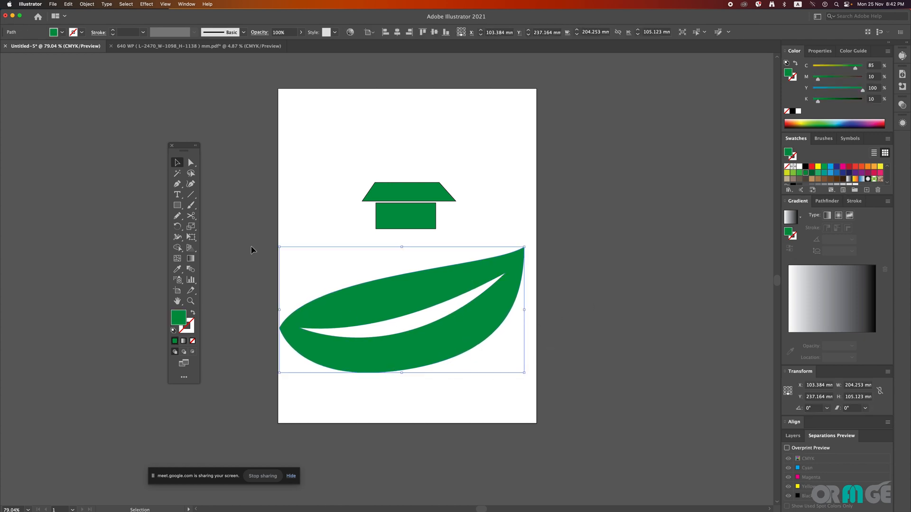
left_click(178, 189)
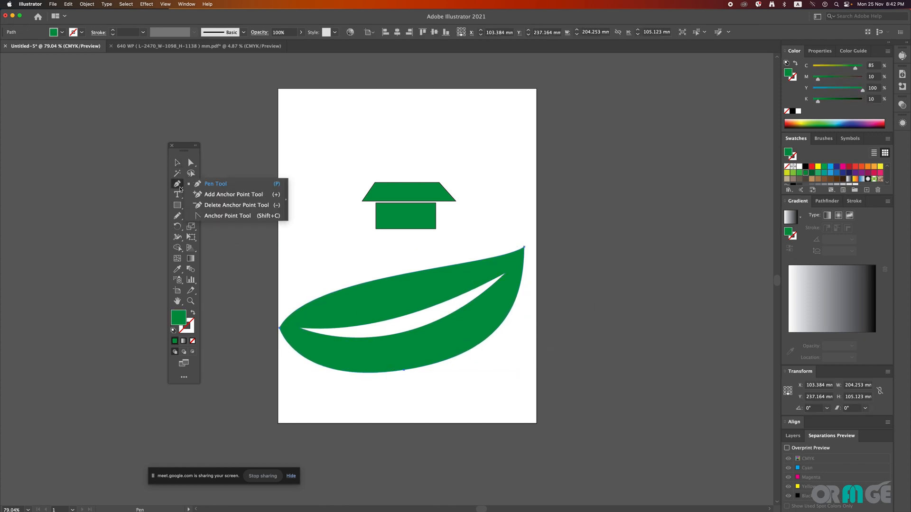
left_click(227, 216)
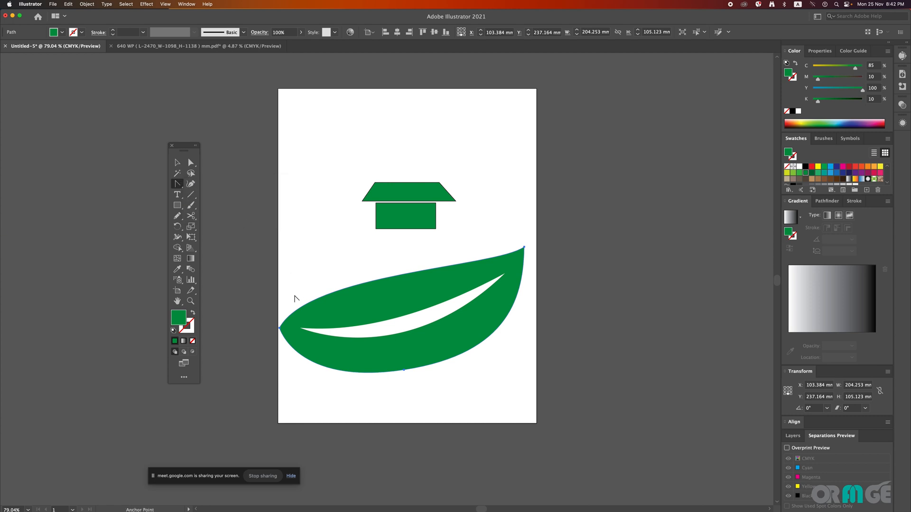
left_click_drag(280, 328, 318, 253)
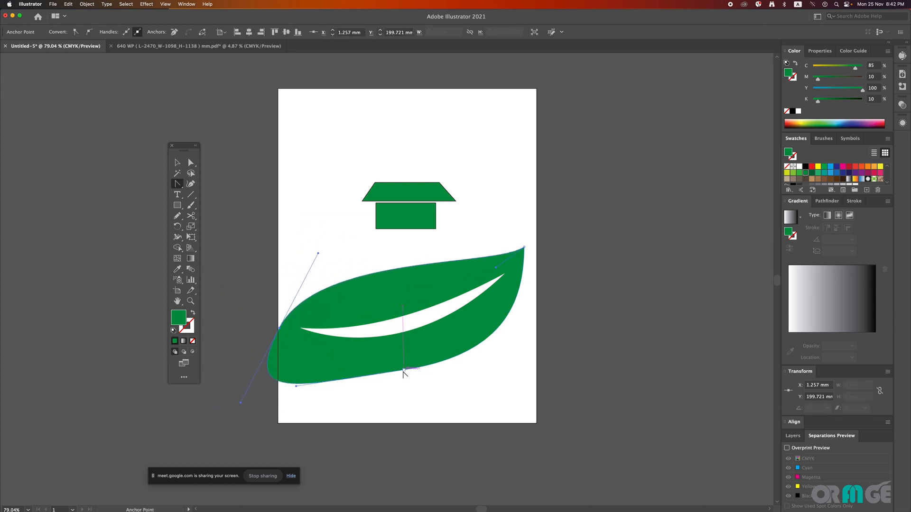
left_click_drag(404, 370, 345, 399)
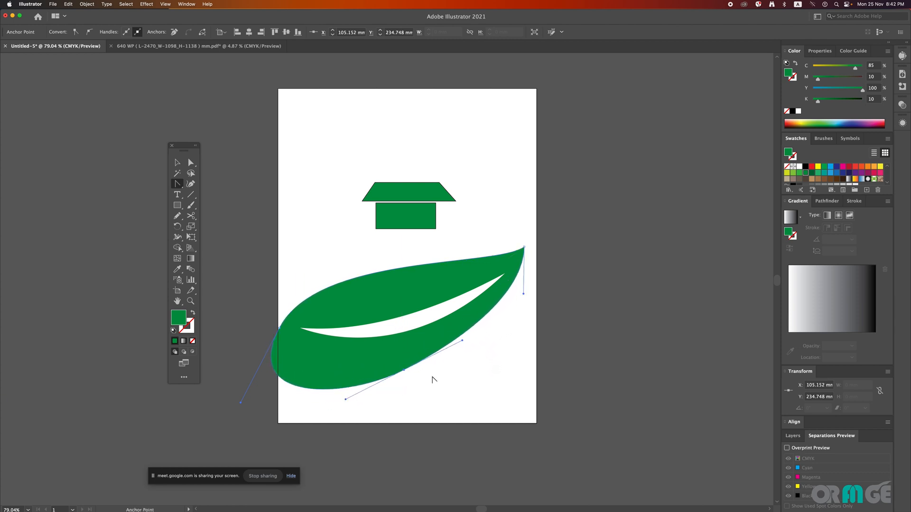
Step: Round the white crescent's left tip with the Anchor Point Tool by pulling out vertical handles, and clear the selection
left_click(365, 327)
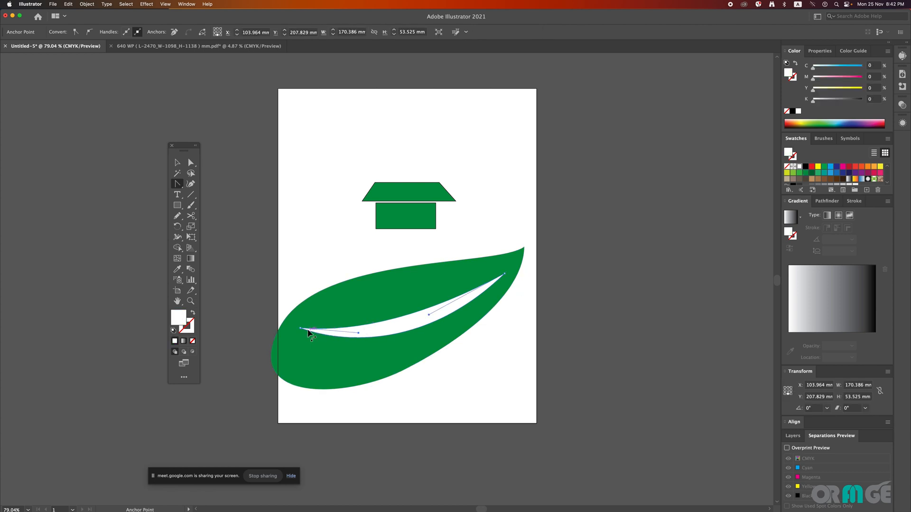
left_click_drag(301, 328, 301, 353)
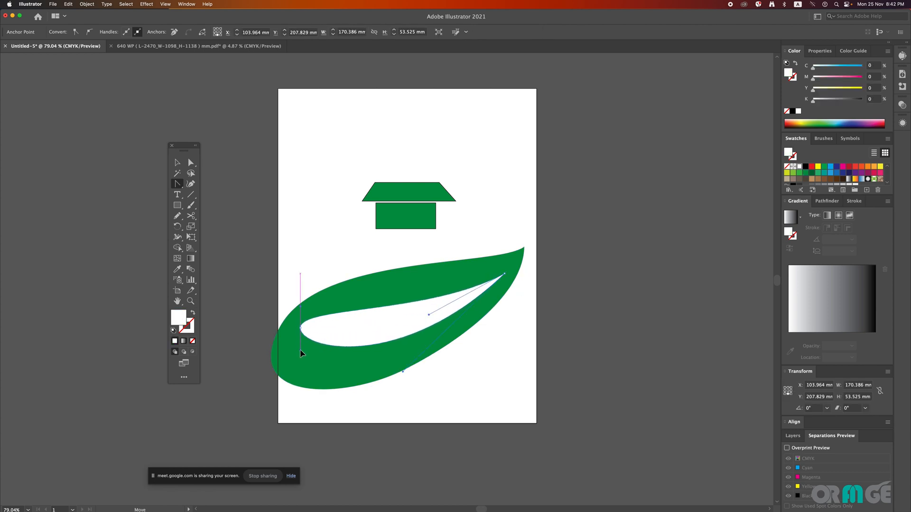
key("space")
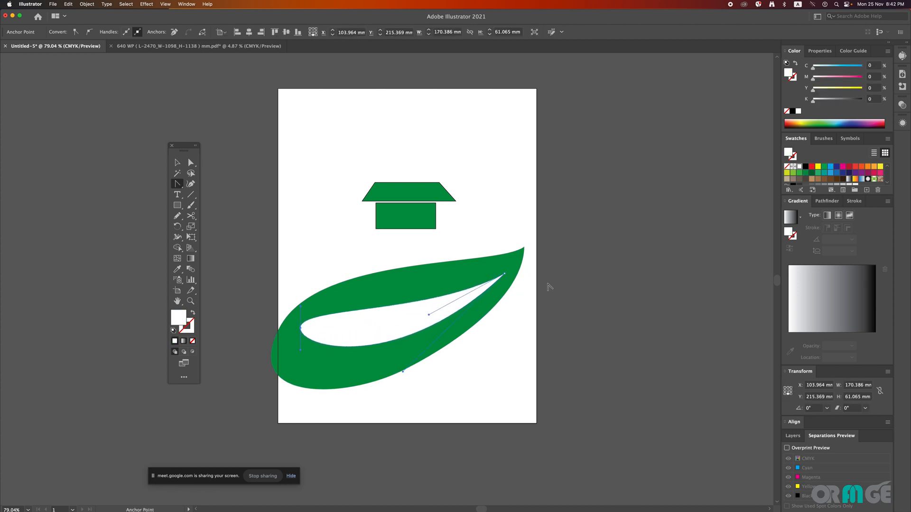
key("v")
left_click(563, 275)
Step: Convert the green rectangle's lower-left corner into a smooth outward-bulging curve, starting from the Pen tool
key("space")
left_click_drag(578, 257, 540, 307)
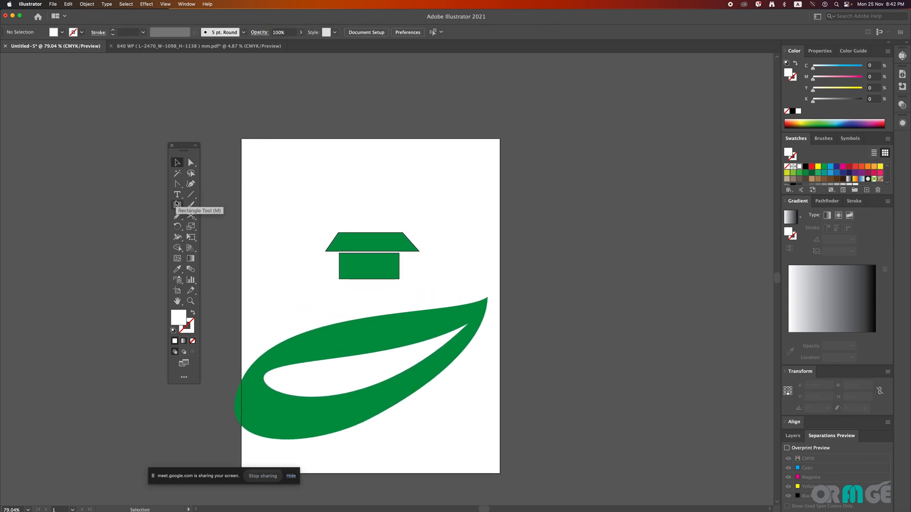
left_click(409, 243)
scroll(408, 244, "up", 3)
left_click(400, 303)
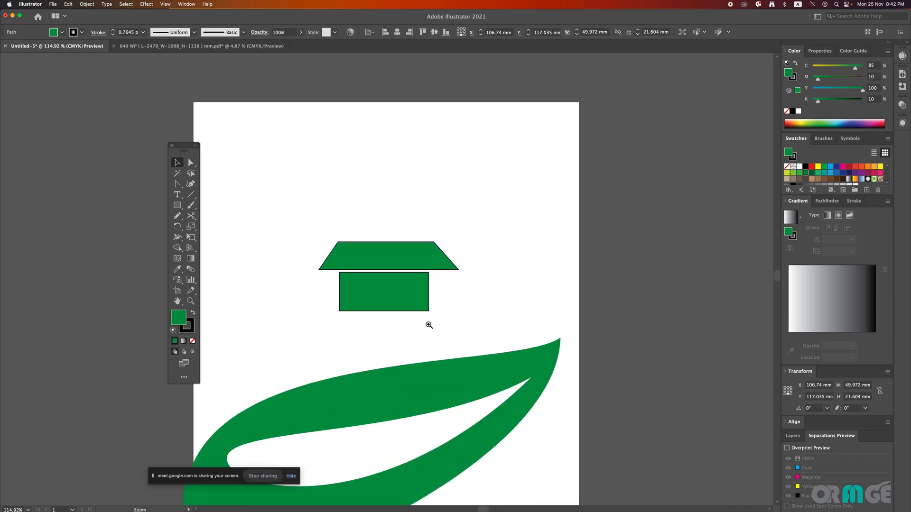
scroll(425, 321, "up", 4)
left_click(178, 185)
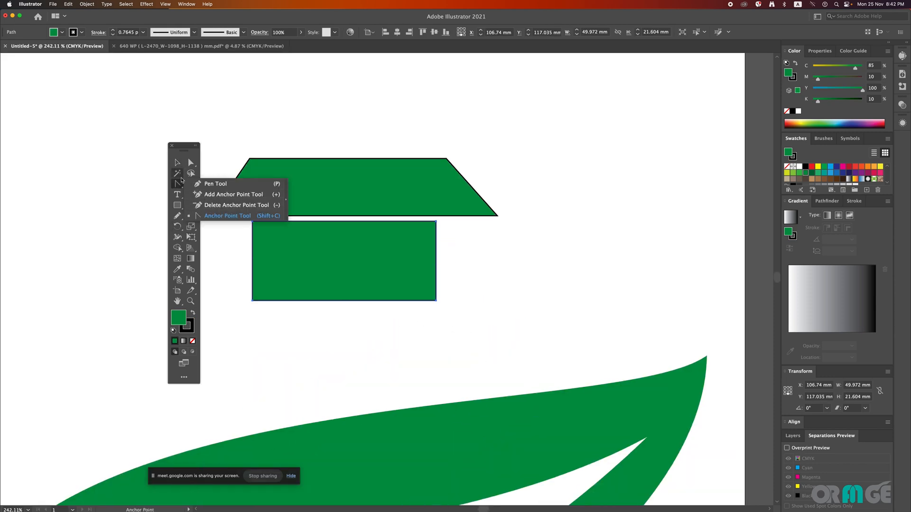
left_click(179, 185)
left_click_drag(184, 186, 205, 182)
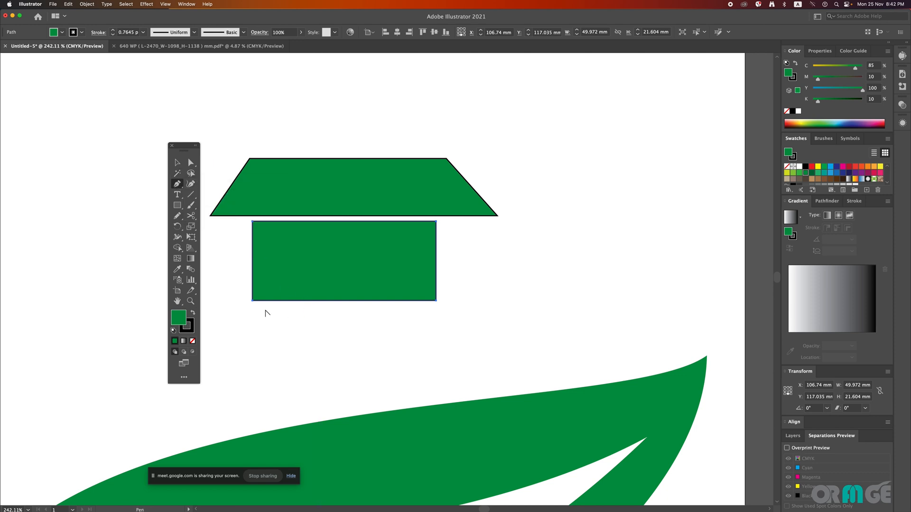
left_click_drag(252, 300, 298, 332)
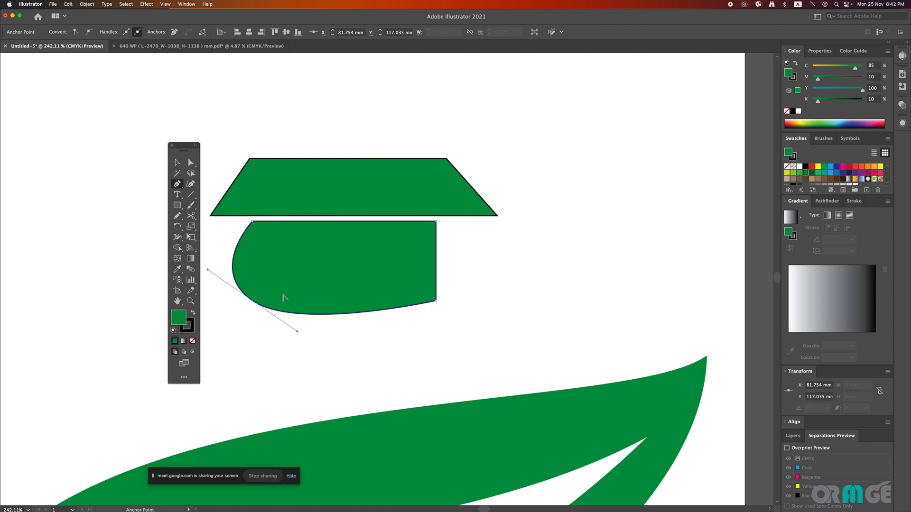
Step: Curve the rectangle's lower-right, upper-right and upper-left corners with the Anchor Point Tool, turning it into a wavy S-like shape
left_click(176, 184)
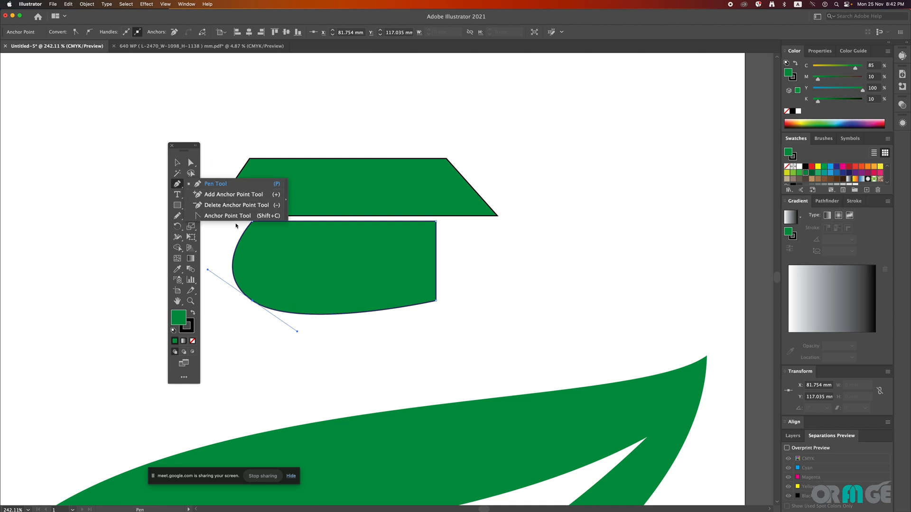
left_click(204, 216)
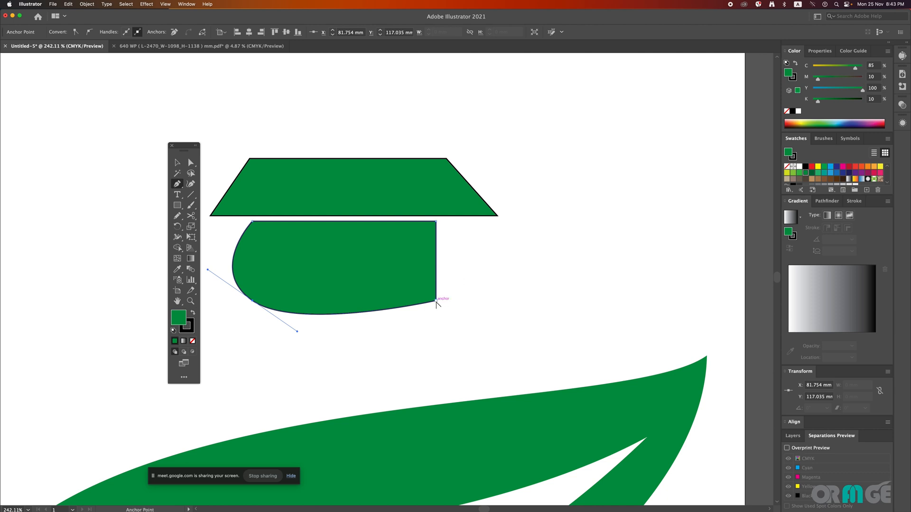
left_click_drag(437, 301, 476, 247)
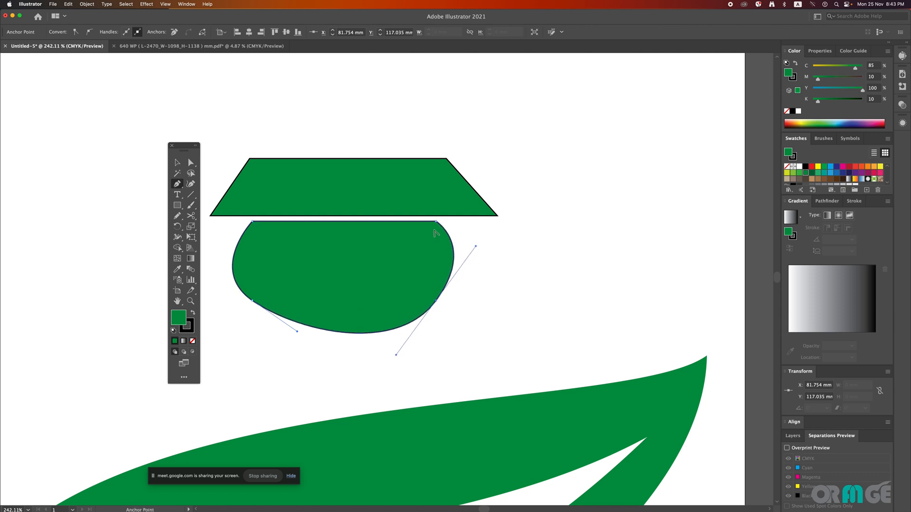
left_click_drag(436, 222, 627, 139)
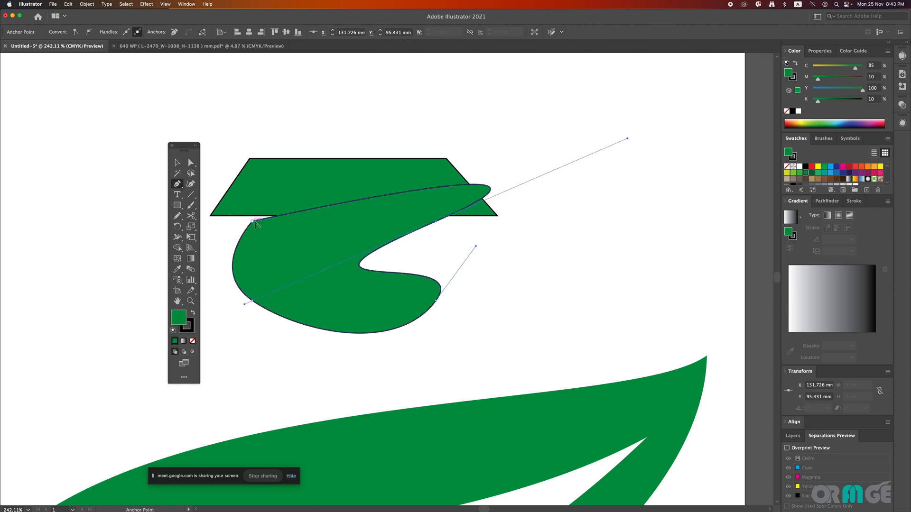
left_click_drag(252, 222, 344, 272)
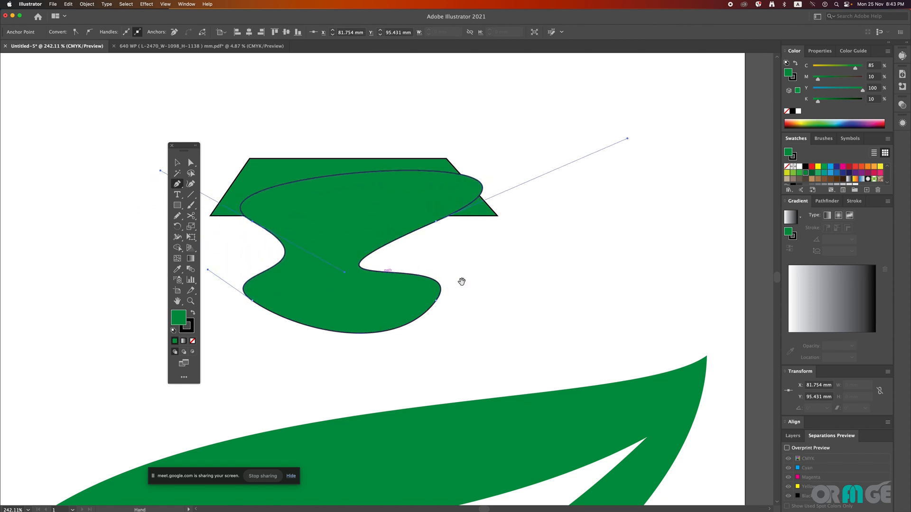
left_click(497, 277)
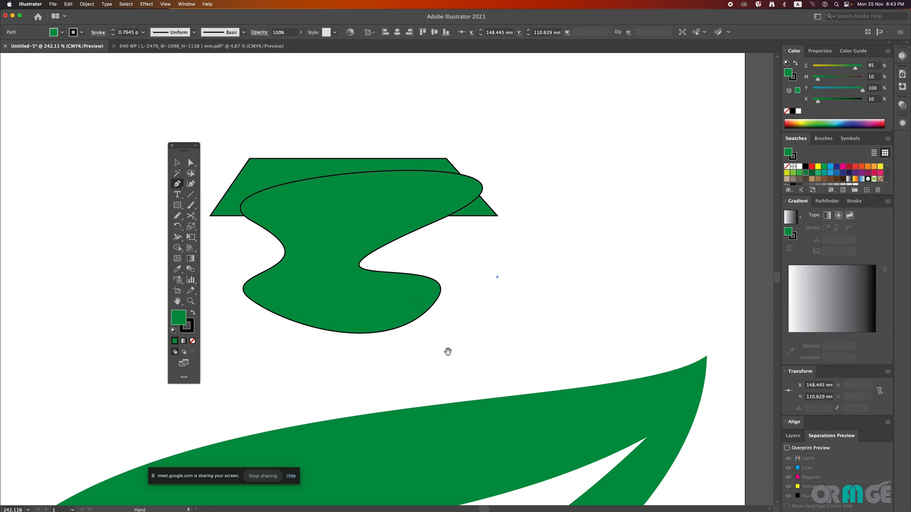
left_click_drag(518, 259, 482, 301)
key("v")
left_click_drag(590, 227, 540, 331)
key("Delete")
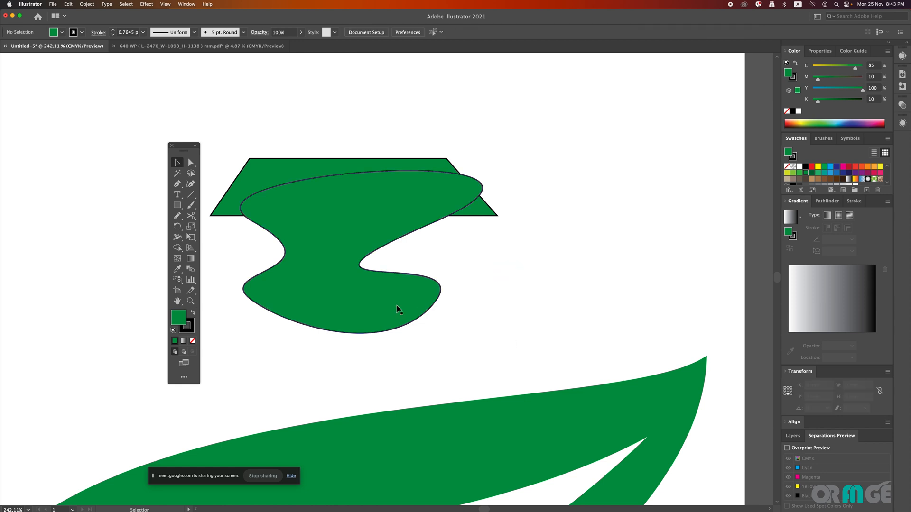
Step: Move the wavy shape clear to the right of the trapezoid and shift the trapezoid about 3 mm to the right
mouse_move(399, 309)
left_mouse_down()
mouse_move(623, 282)
mouse_move(675, 286)
left_mouse_up()
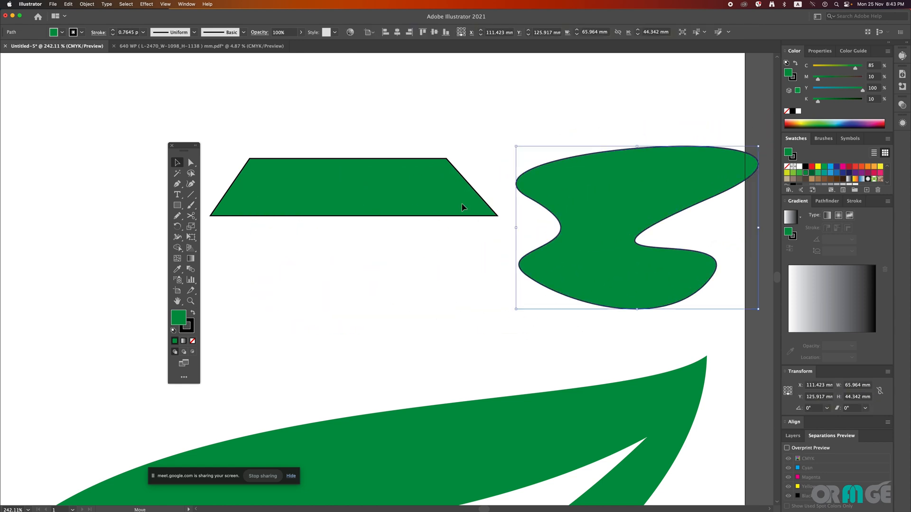
left_click(463, 207)
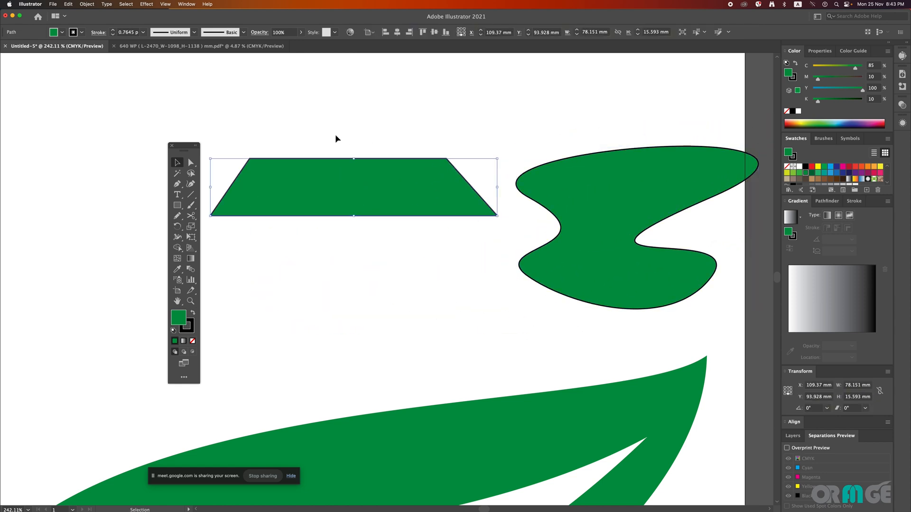
left_click(303, 138)
left_click_drag(277, 171, 304, 167)
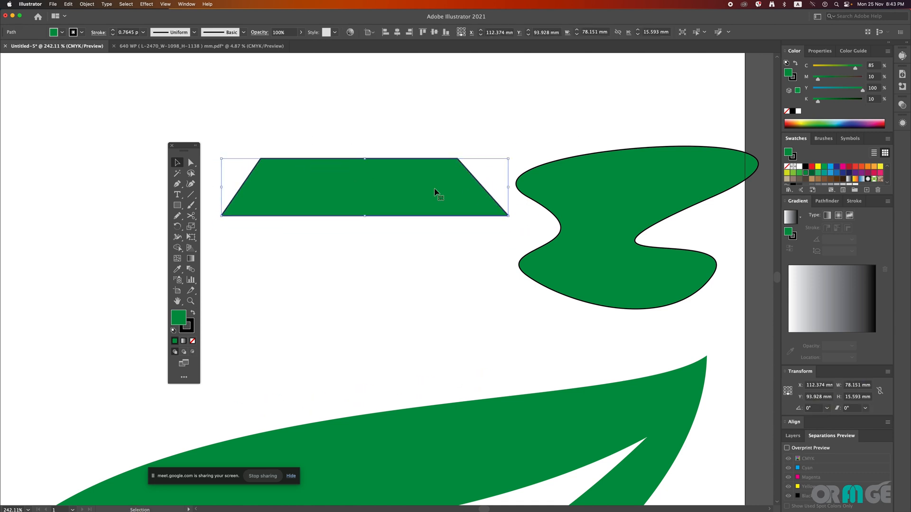
left_click(273, 143)
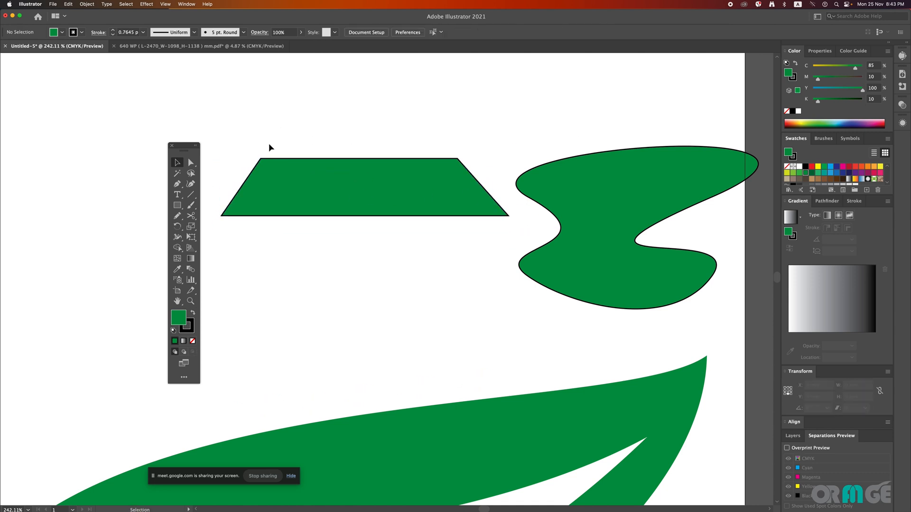
left_click(299, 195)
left_click(384, 295)
left_click(285, 211)
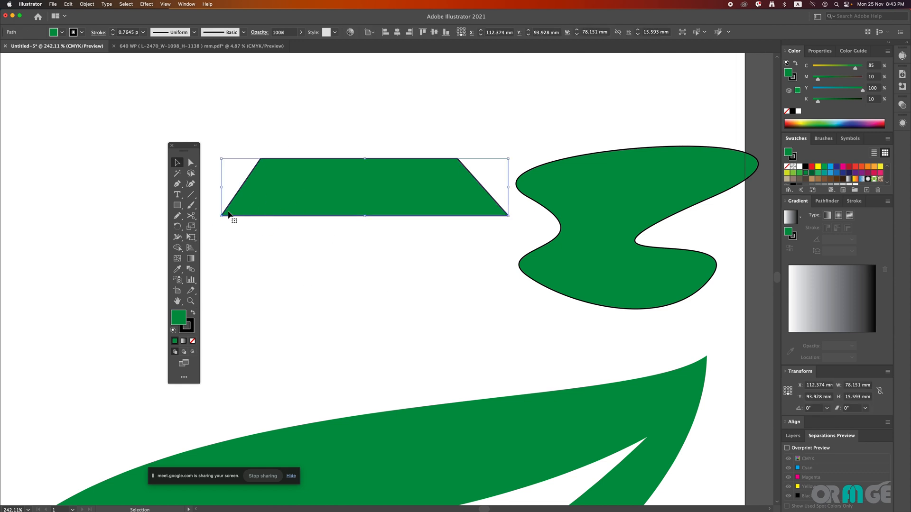
Step: Add one anchor point to the wavy shape's top edge and one to its bottom edge with the Pen tool
left_click(620, 228)
left_click_drag(555, 128, 488, 133)
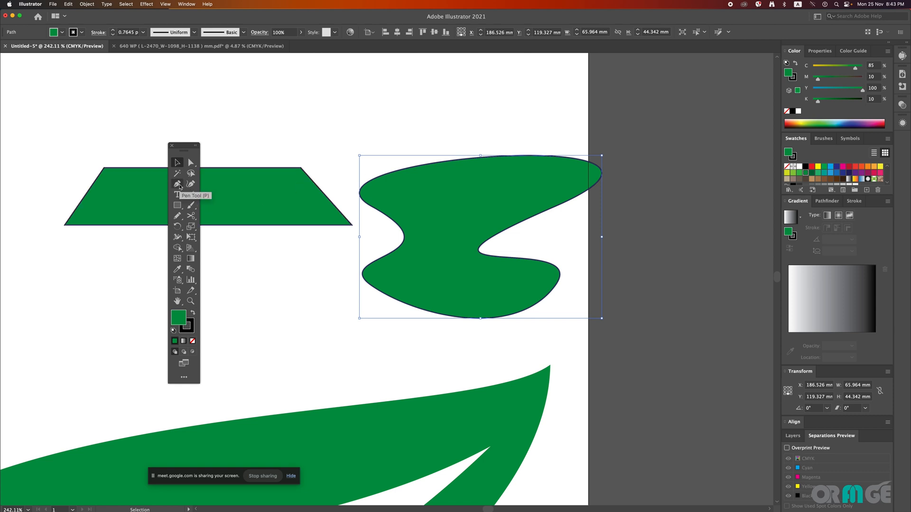
left_click(178, 184)
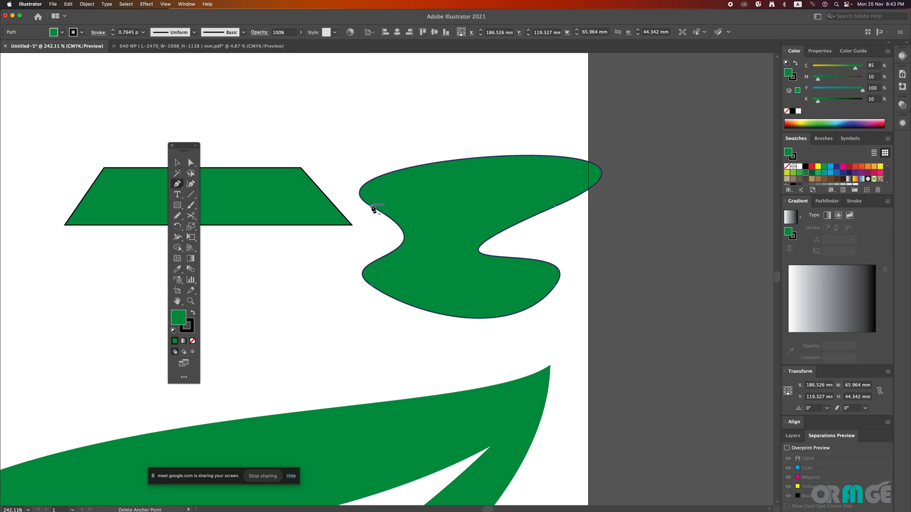
left_click_drag(386, 204, 555, 262)
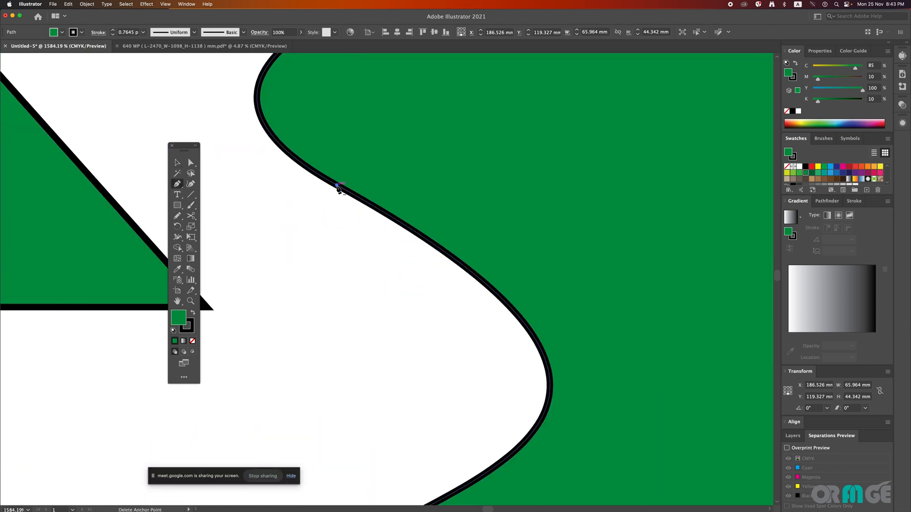
left_click_drag(349, 225, 225, 235)
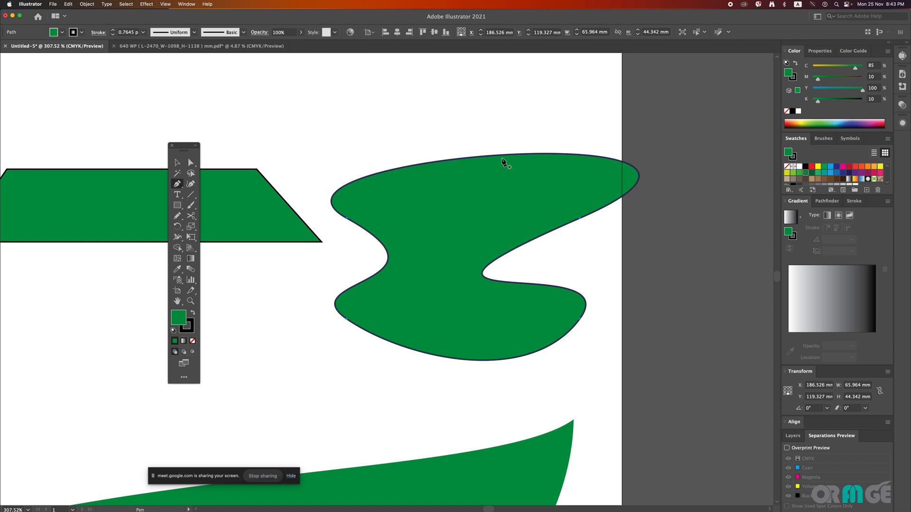
left_click(476, 158)
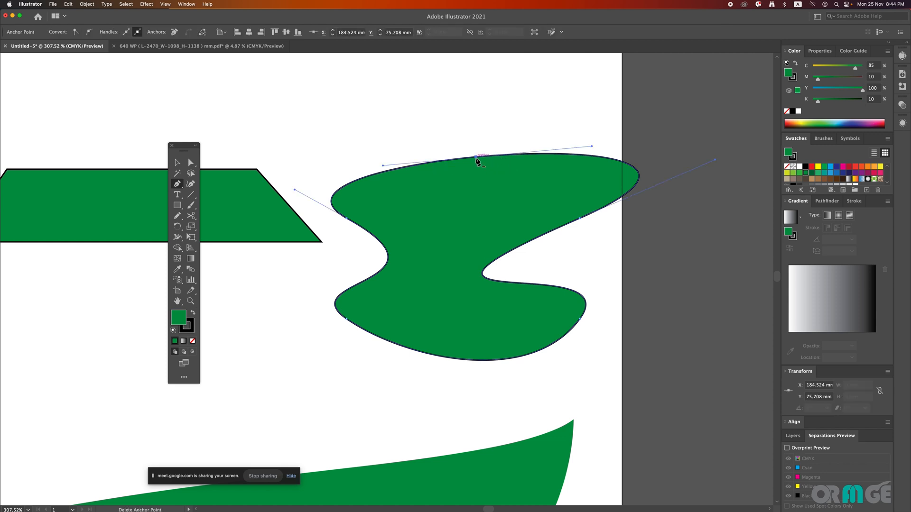
left_click(486, 361)
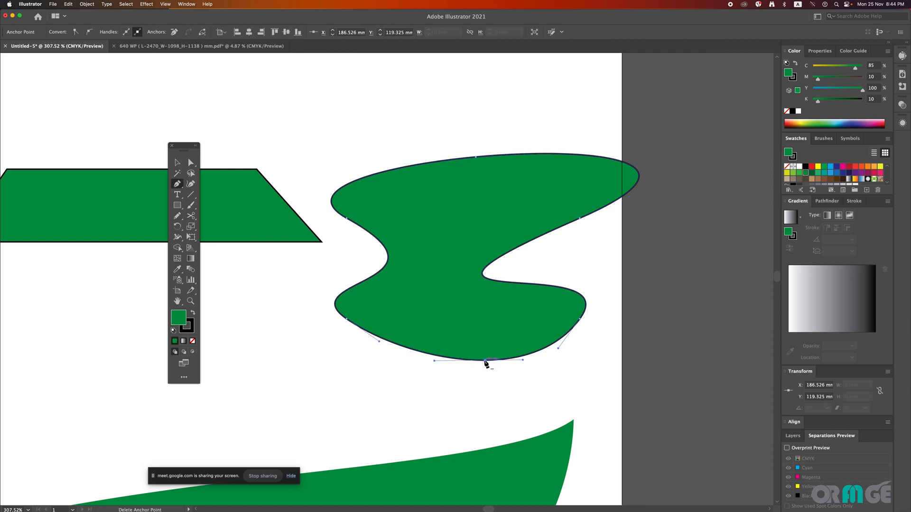
Step: Delete the wavy shape's lower anchors, add a new anchor at its bottom tip and tilt that anchor's handles for a rounder curve
left_click(485, 361)
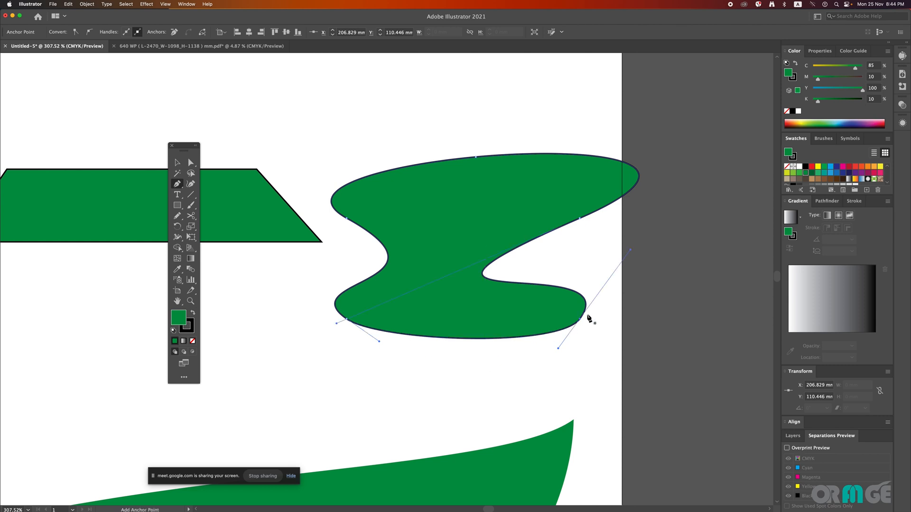
left_click(350, 322)
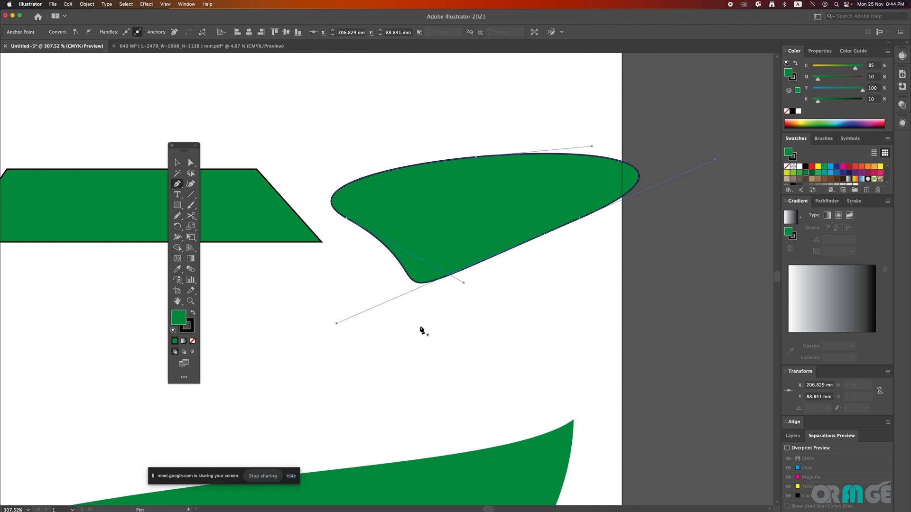
left_click(437, 282)
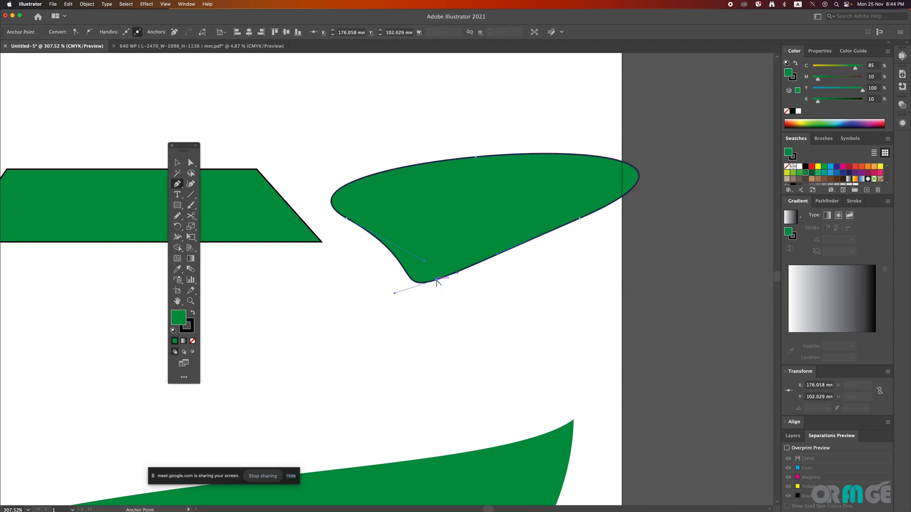
left_click_drag(457, 272, 487, 292)
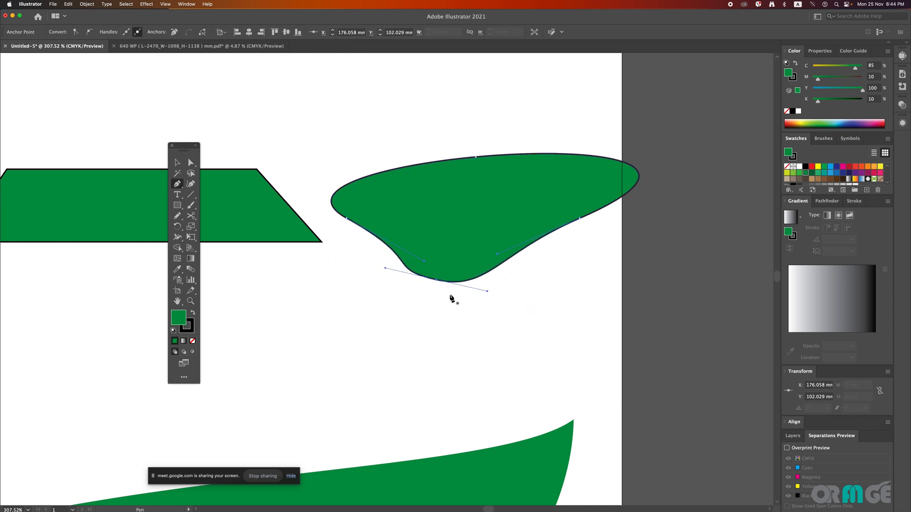
Step: Move the shape's bottom anchor downward and its right anchor up past the top edge, using temporary Direct Selection from the Pen tool
key("super")
left_click_drag(190, 163, 242, 164)
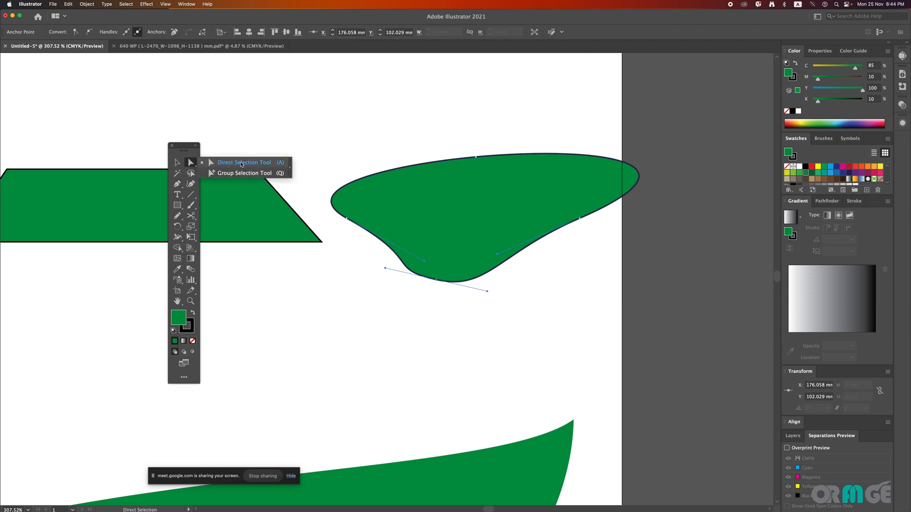
left_click(178, 184)
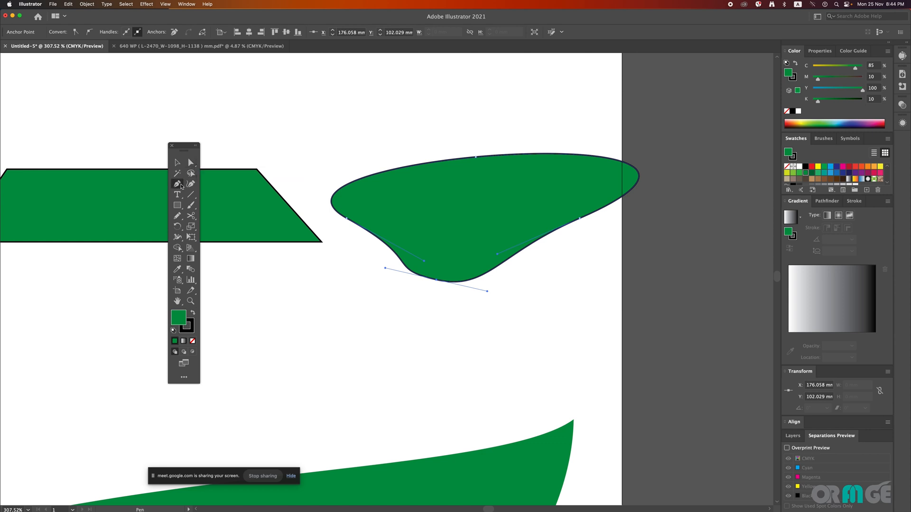
key("super")
left_click_drag(379, 331, 489, 257)
left_click_drag(548, 268, 590, 214)
left_click_drag(625, 362, 414, 205)
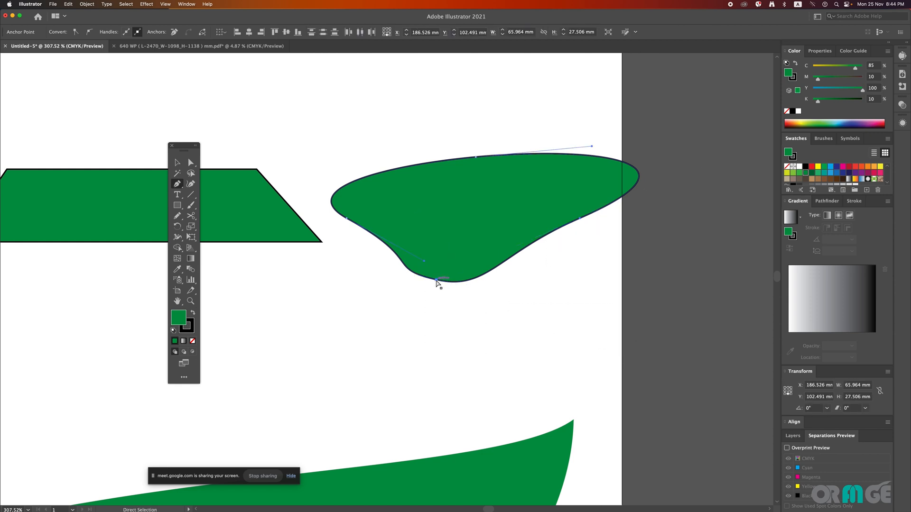
left_click_drag(437, 284, 322, 412)
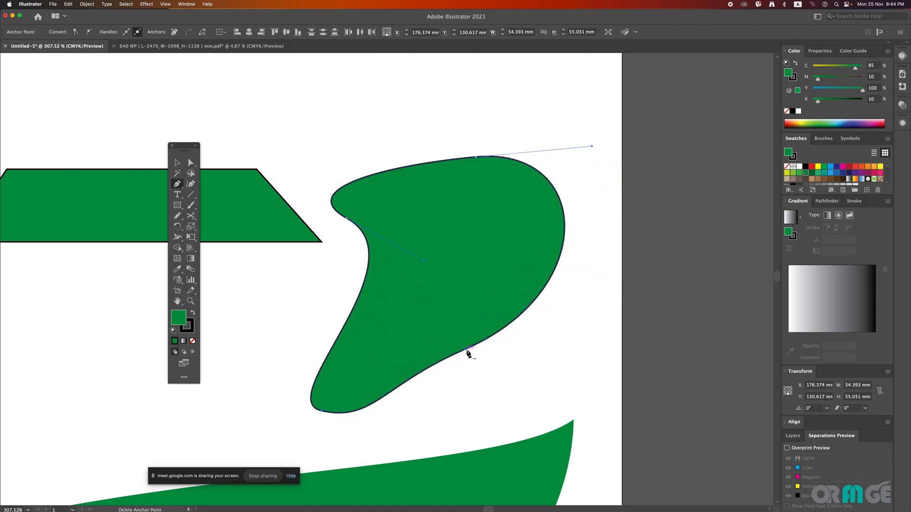
left_click_drag(465, 350, 407, 122)
left_click(531, 338, "super")
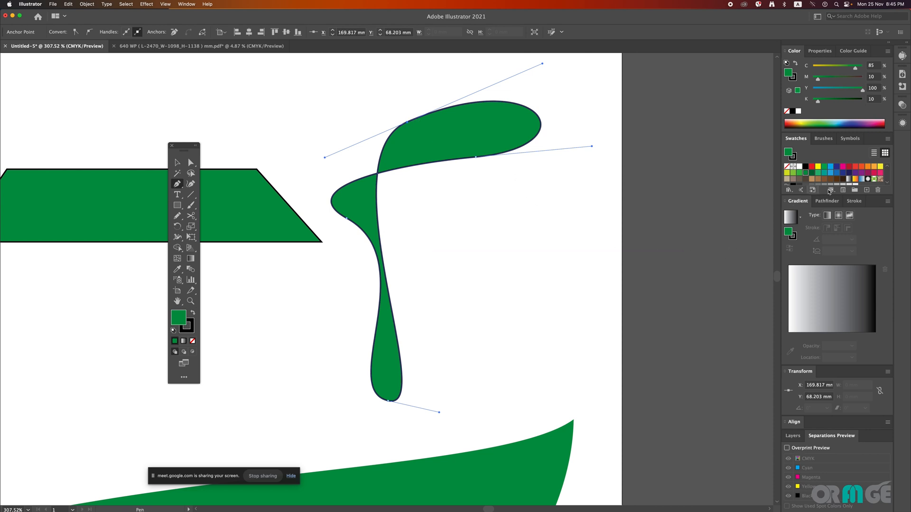
Step: Fill the reshaped path with the Fading Sky gradient swatch and clear the selection
left_click(855, 179)
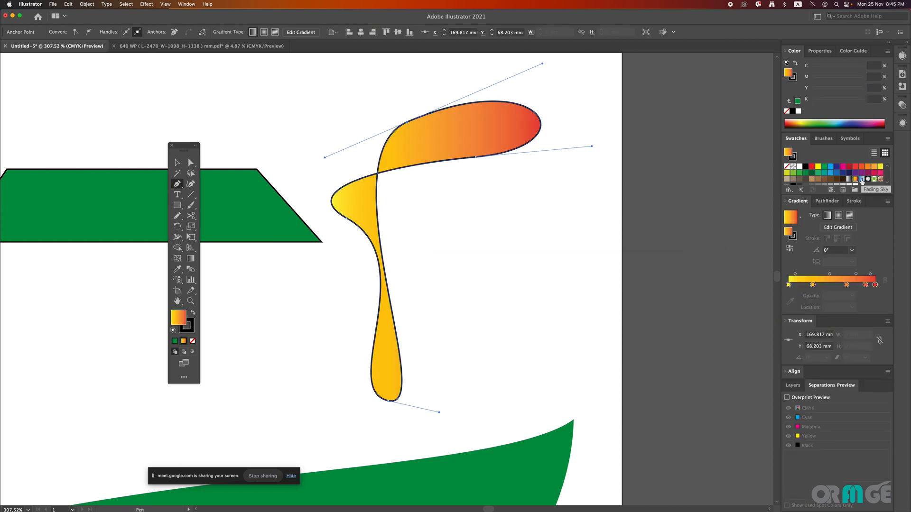
left_click(862, 179)
key("v")
left_click(507, 252)
key("super+space")
left_click_drag(402, 242, 346, 242)
left_click_drag(412, 272, 458, 271)
Step: Apply the white-to-black gradient swatch to the blue shape's stroke and deselect the shape
left_click(395, 229)
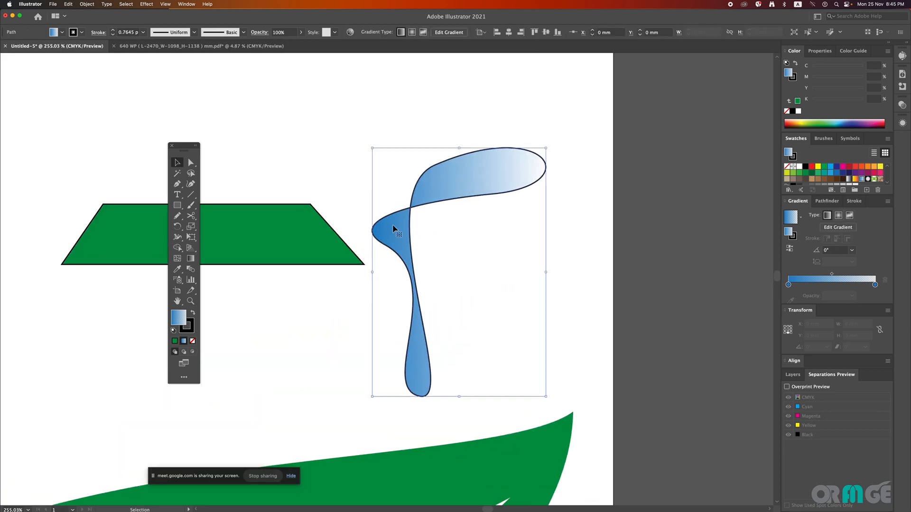
left_click(191, 330)
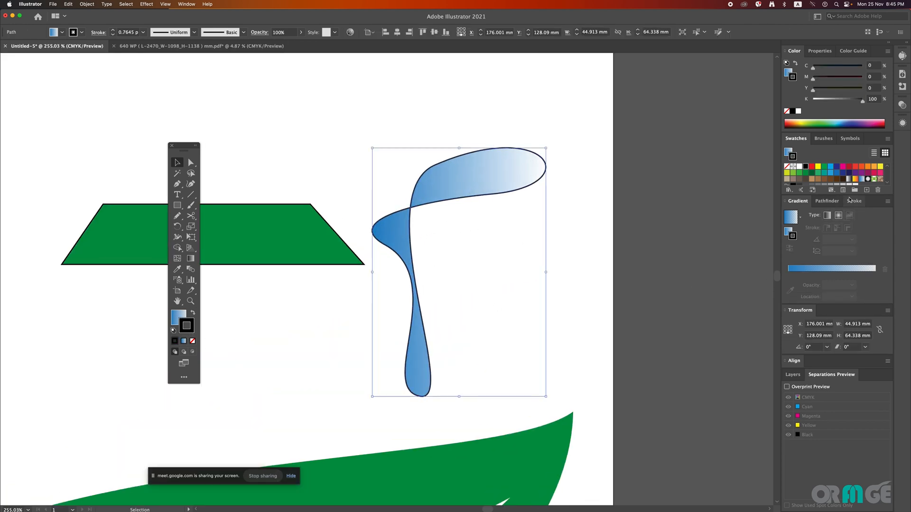
left_click(849, 179)
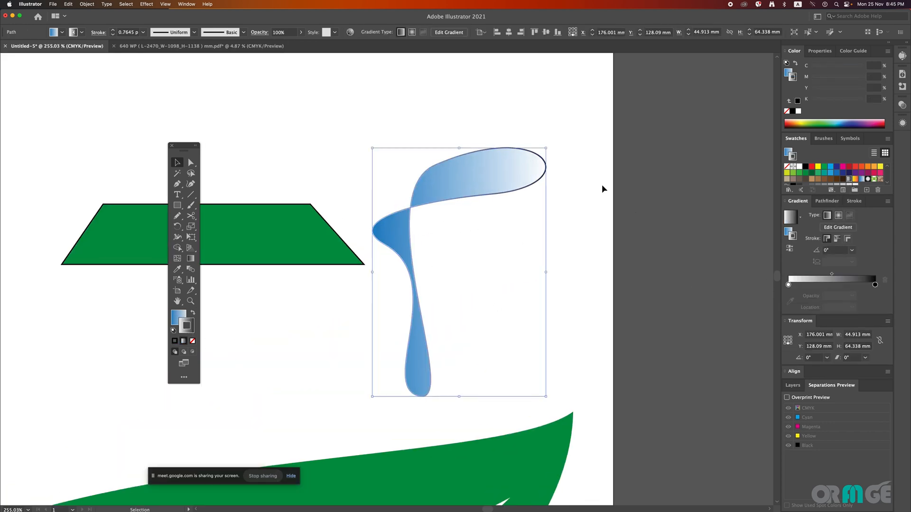
left_click(600, 182)
Step: Delete all the artwork on the artboard, including the trapezoid, the blue gradient shape and the leaf
left_click_drag(493, 267, 371, 275)
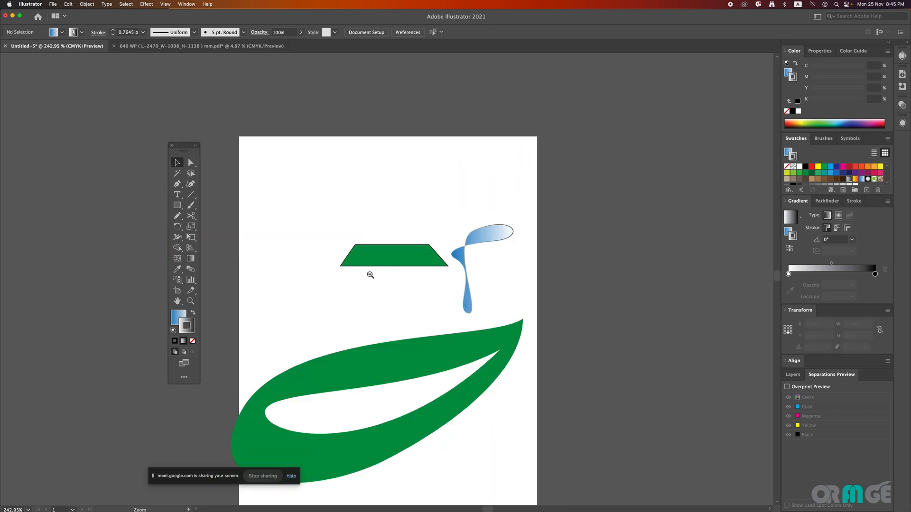
left_click_drag(464, 303, 487, 334)
left_click_drag(451, 284, 466, 346)
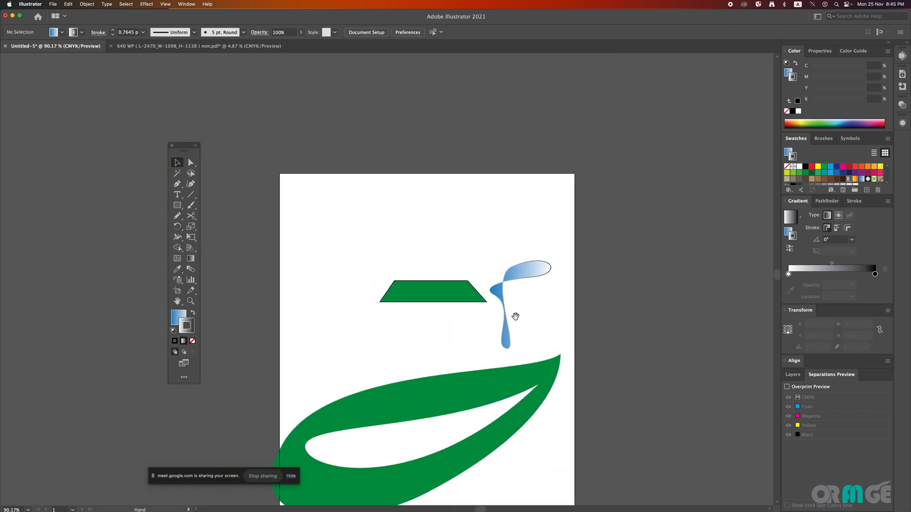
left_click(362, 457)
key("Delete")
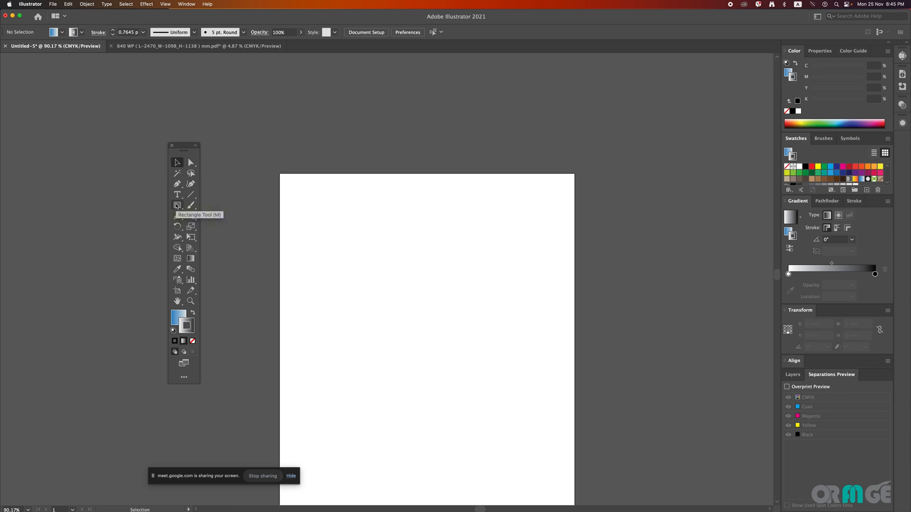
Step: Draw a circle about 61.7 mm across with the Ellipse Tool and place a level copy to its right, slightly overlapping it
left_click(177, 206)
left_click(216, 226)
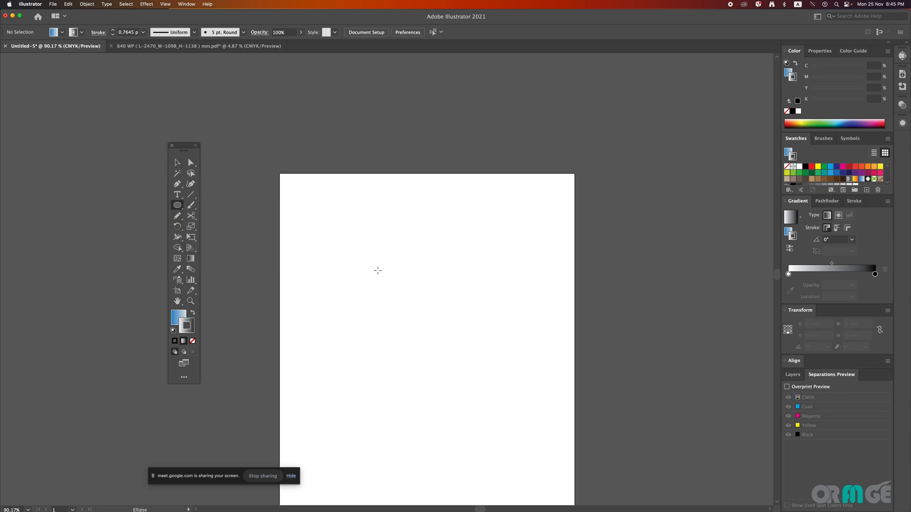
left_click_drag(377, 280, 462, 365)
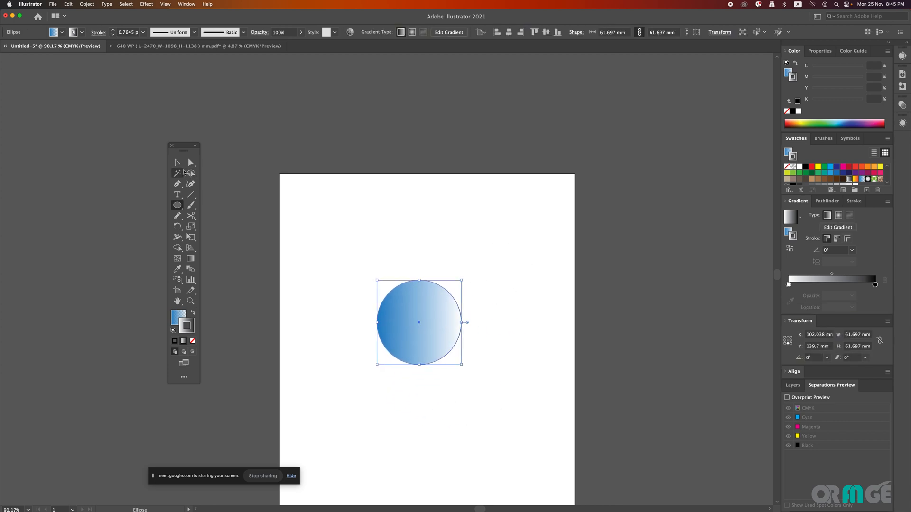
key("v")
left_click_drag(415, 339, 495, 350)
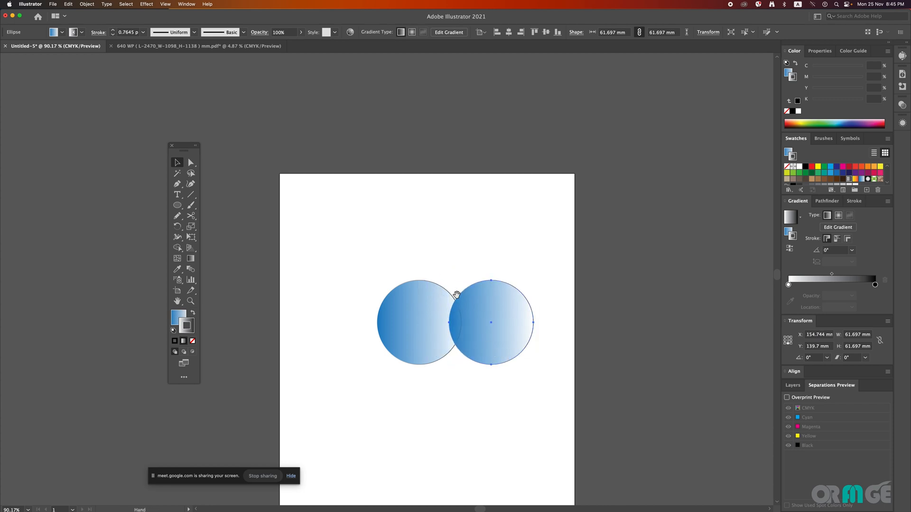
Step: Select both overlapping circles, split them with Pathfinder Divide and clear the selection
scroll(488, 338, "up", 3)
left_click(418, 338, "shift")
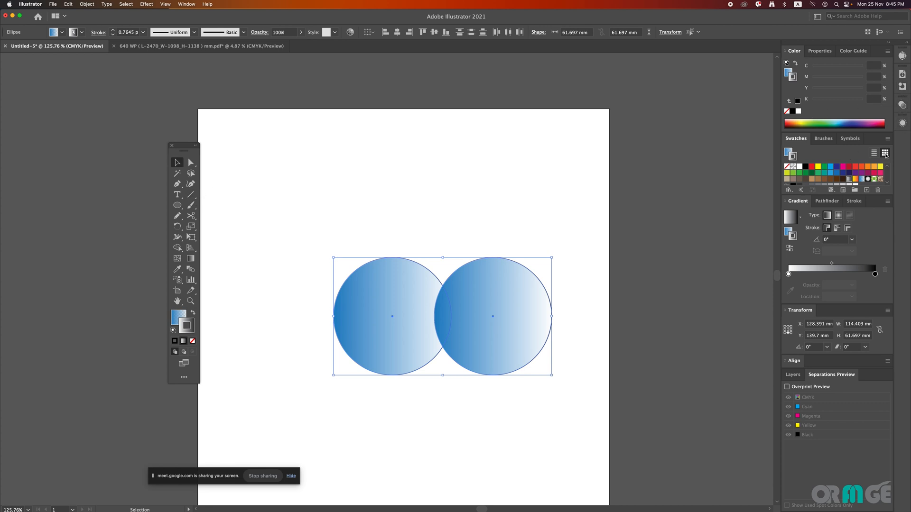
left_click(825, 201)
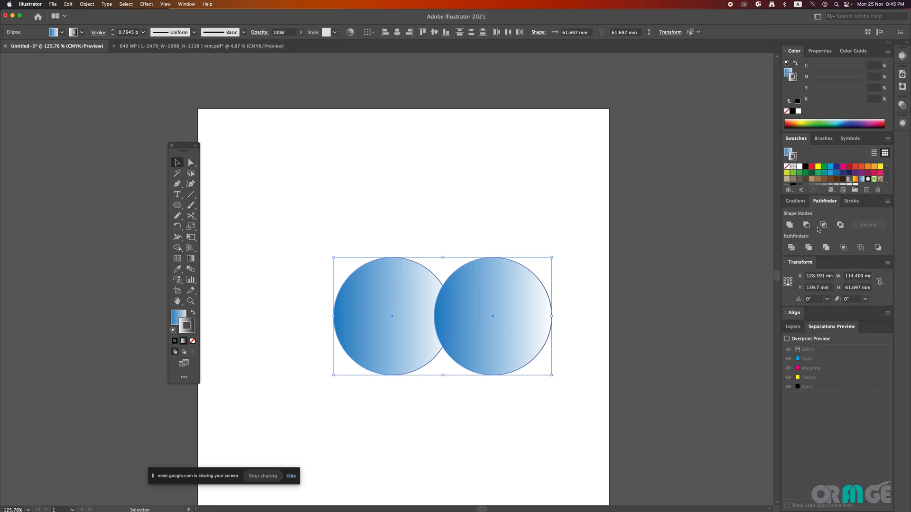
left_click(791, 248)
left_click(478, 254)
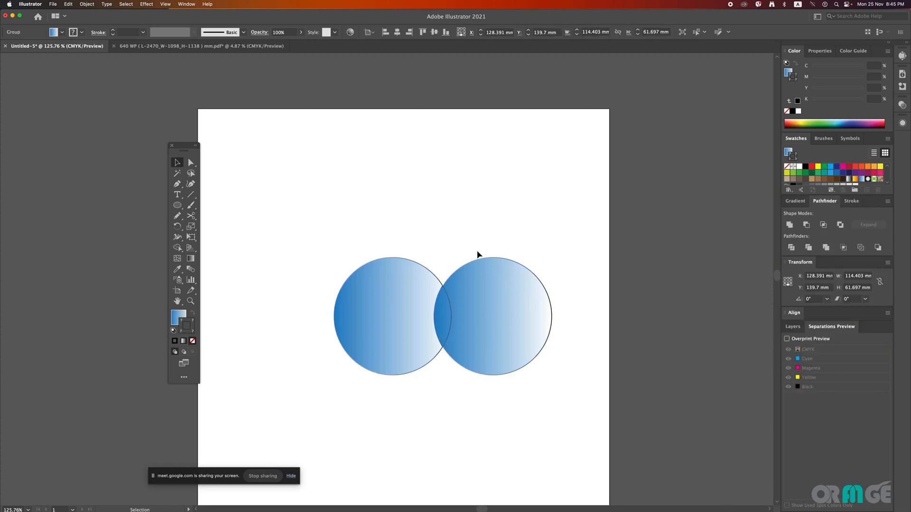
Step: Ungroup the divided circles and delete the right and left crescents, keeping only the lens-shaped overlap
left_click(490, 287)
right_click(490, 288)
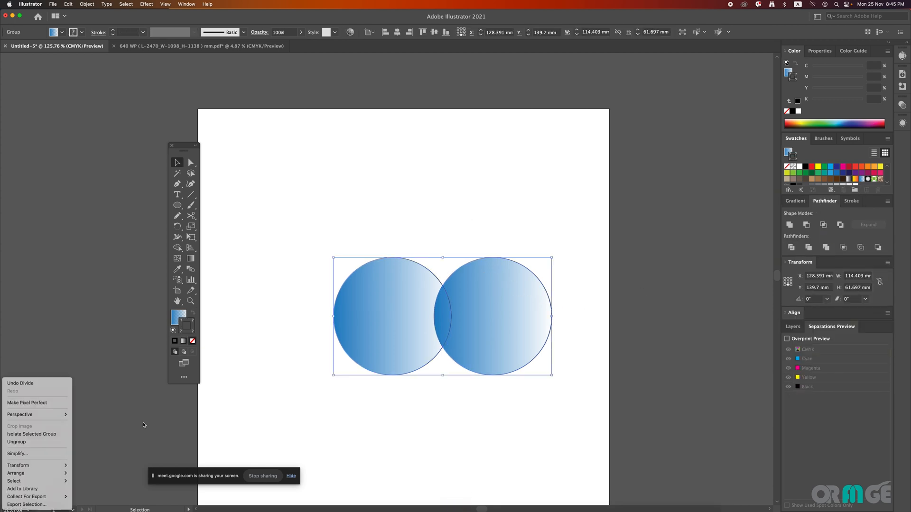
left_click(37, 442)
left_click(599, 276)
left_click(494, 301)
key("Delete")
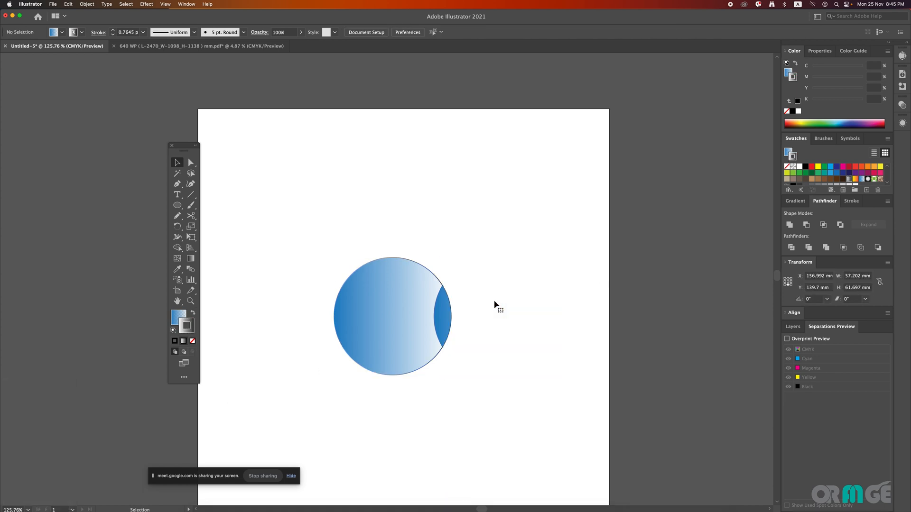
left_click(375, 315)
key("Delete")
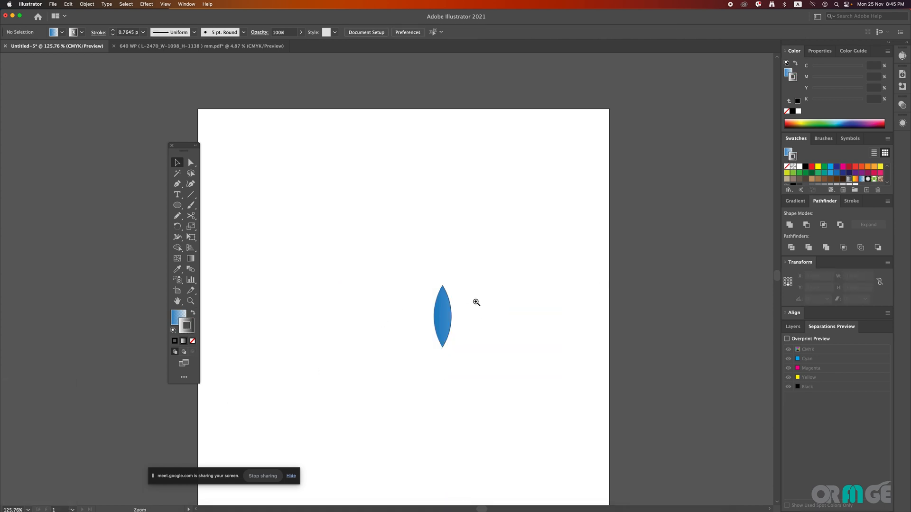
left_click(477, 302)
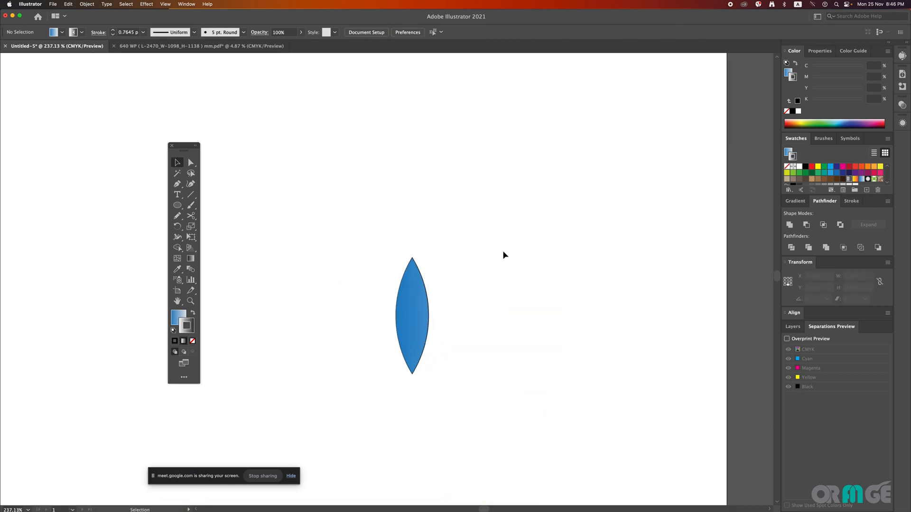
Step: Undo the deletions, the ungrouping and the Divide operation, and deselect the two circles
key("super+z")
key("super+z")
key("super+z")
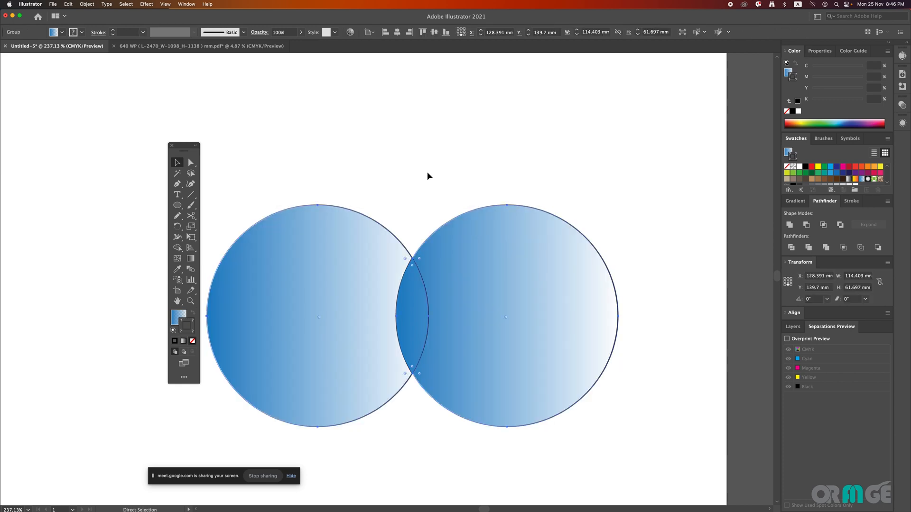
left_click(449, 210)
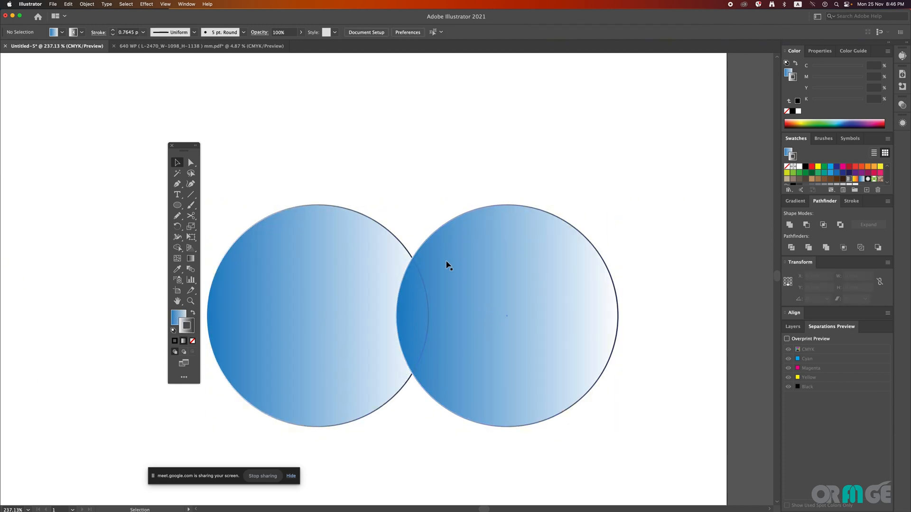
Step: Try moving the right circle further to the right, undo the move and deselect it
left_click_drag(447, 264, 484, 261)
key("super+z")
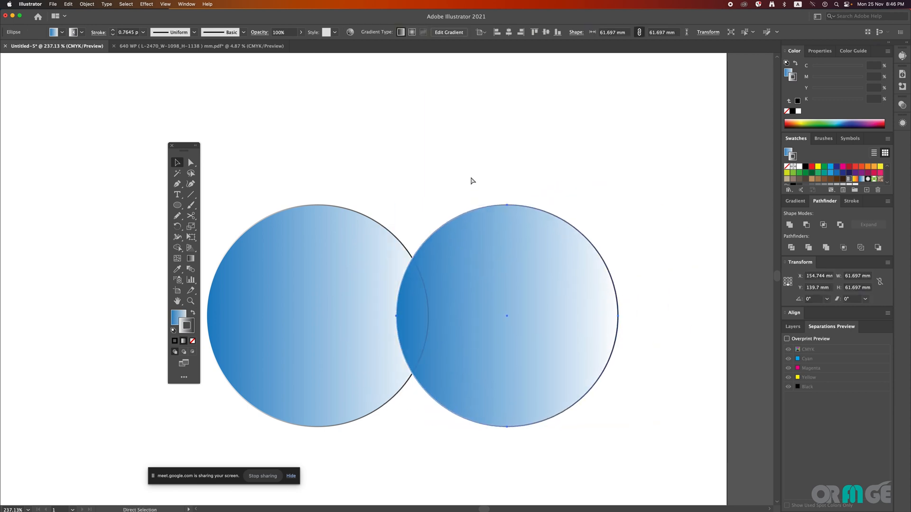
key("super+z")
left_click(471, 180)
Step: Reposition the right circle so it still overlaps the left one, and split both with Pathfinder Divide
left_click_drag(465, 307, 544, 309)
left_click_drag(348, 132, 486, 392)
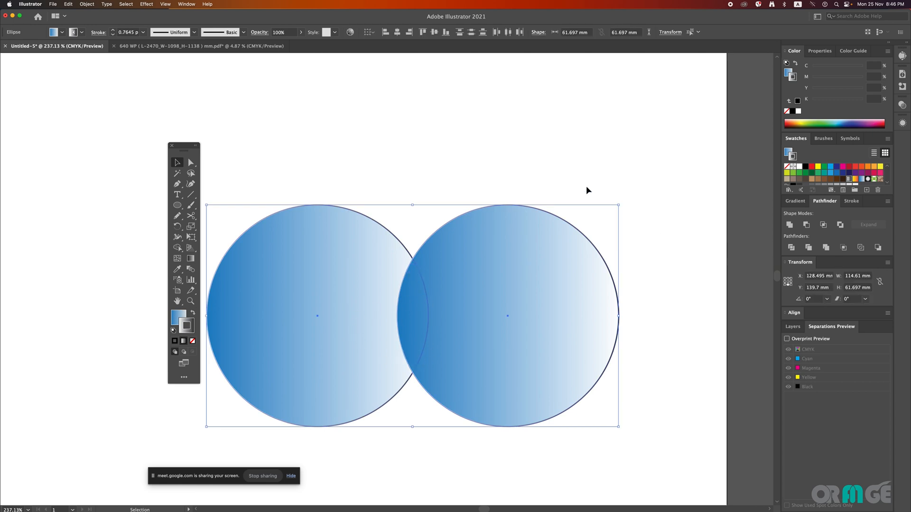
left_click_drag(589, 158, 314, 379)
left_click(792, 247)
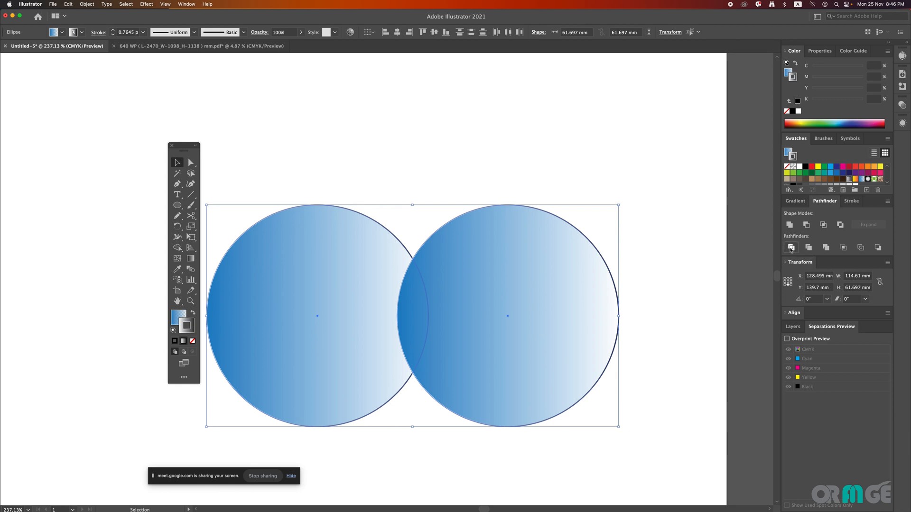
Step: Ungroup the newly divided pieces and delete both outer crescents together
right_click(346, 269)
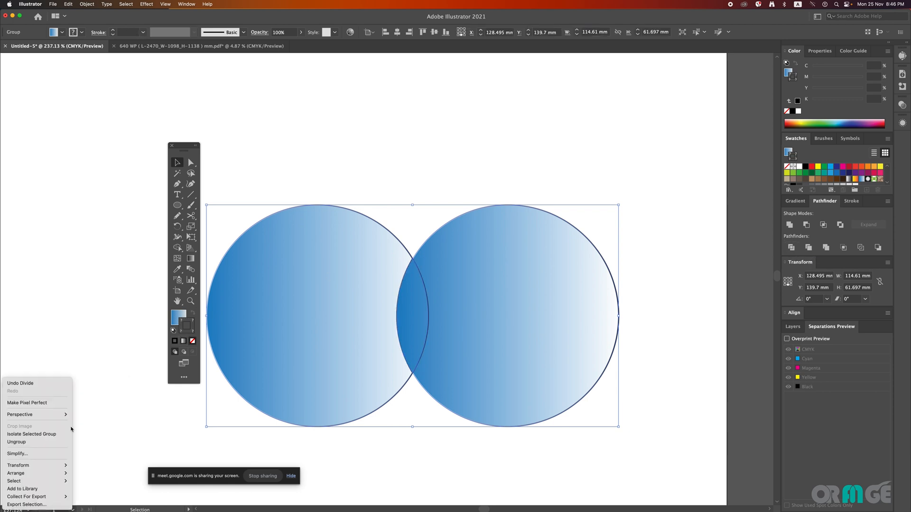
left_click(87, 432)
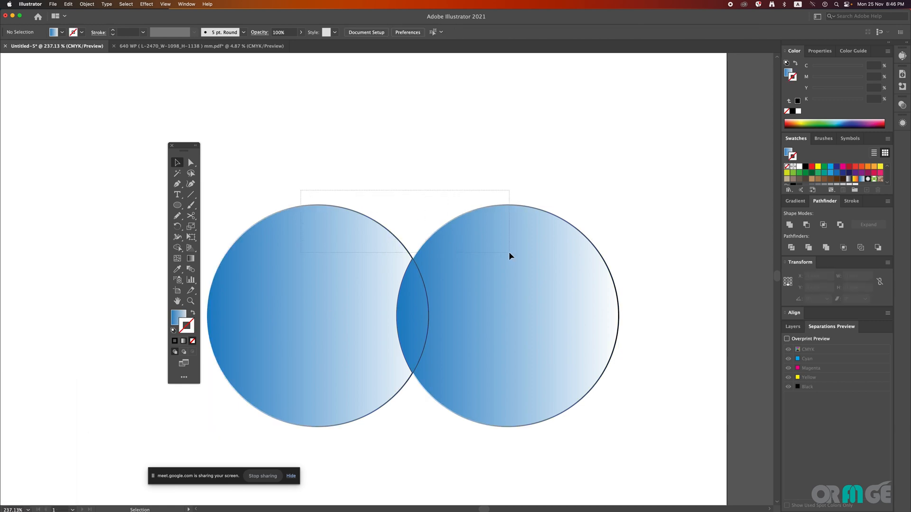
left_click_drag(509, 254, 509, 254)
key("Delete")
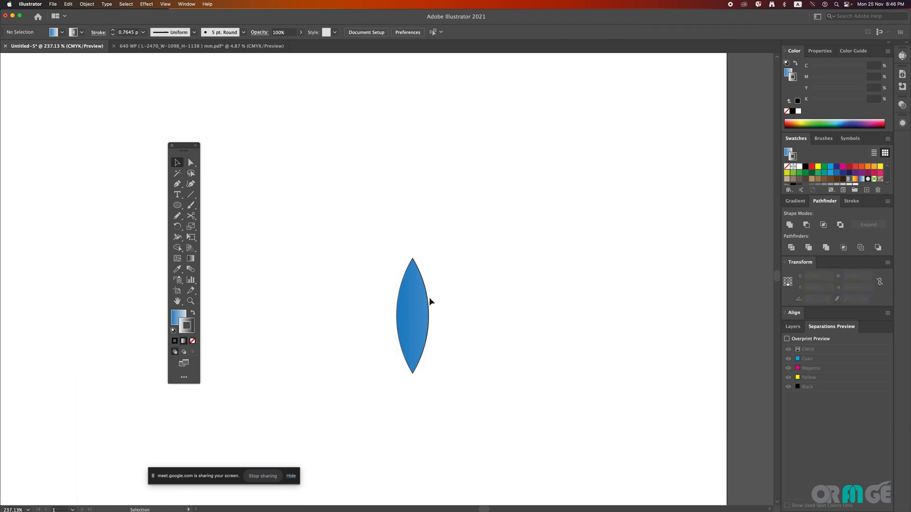
Step: Move the blue lens to the left and delete the outlined pale lens that lay beneath it
left_click_drag(418, 316, 323, 303)
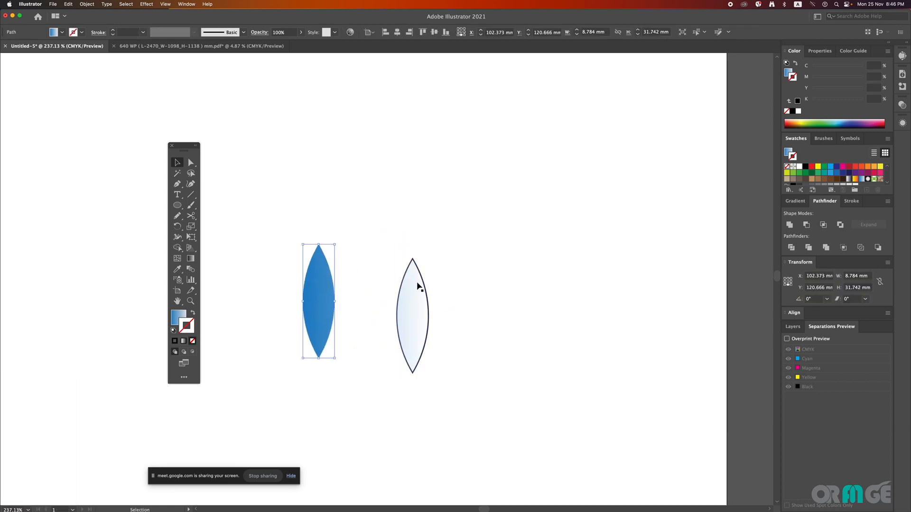
left_click_drag(417, 286, 467, 234)
key("Delete")
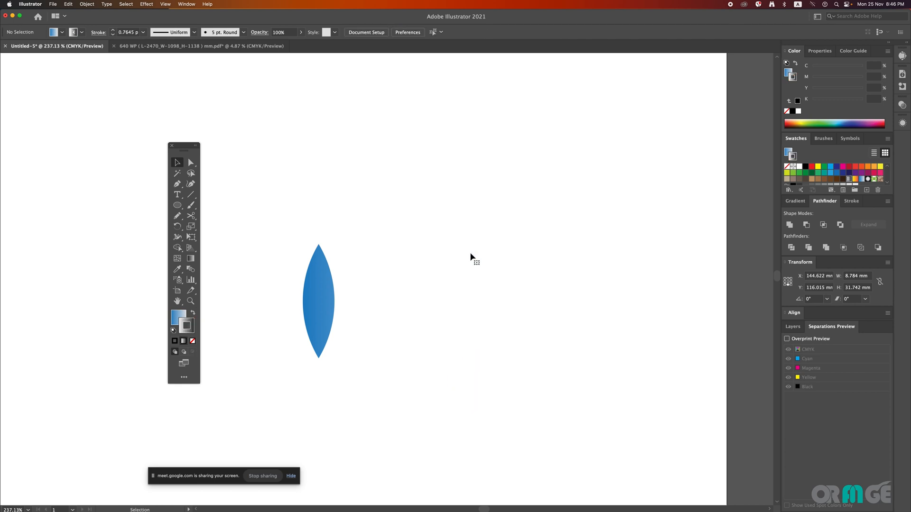
Step: Move the remaining blue lens back toward the middle of the artboard and deselect it
left_click_drag(311, 291, 426, 306)
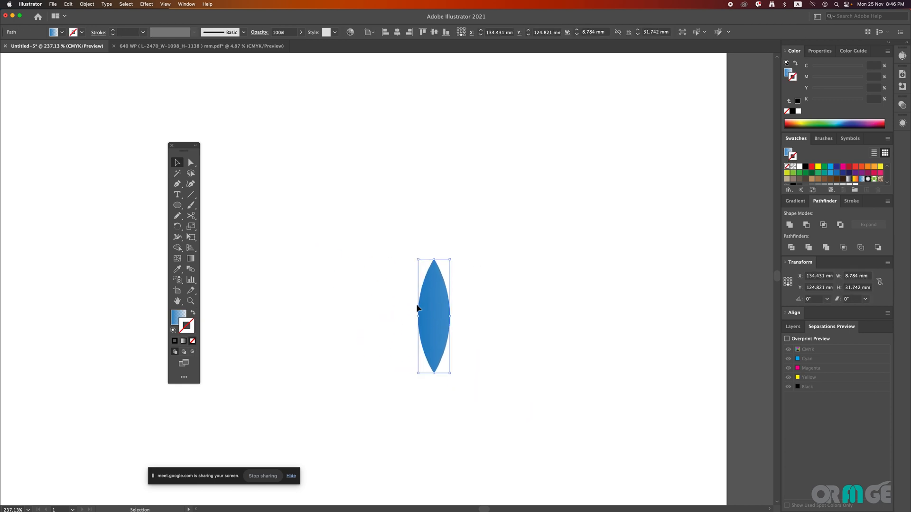
left_click(484, 291)
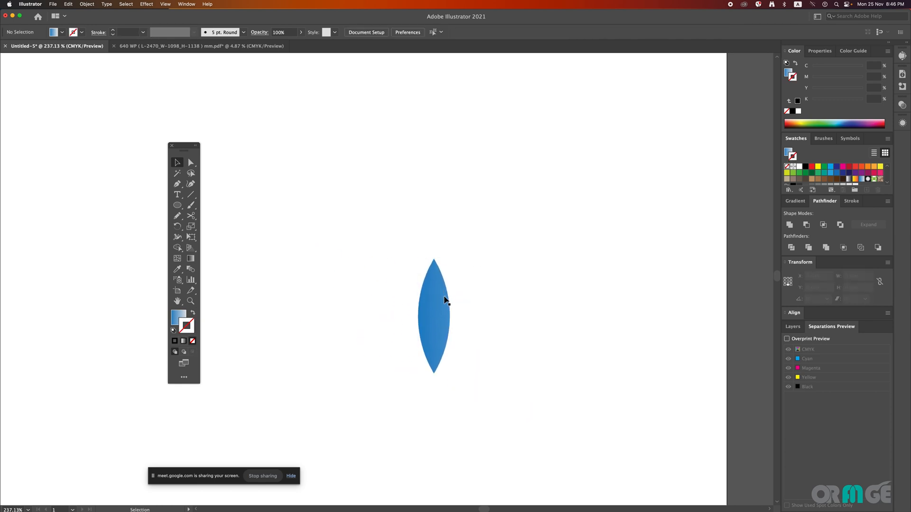
left_click(445, 300)
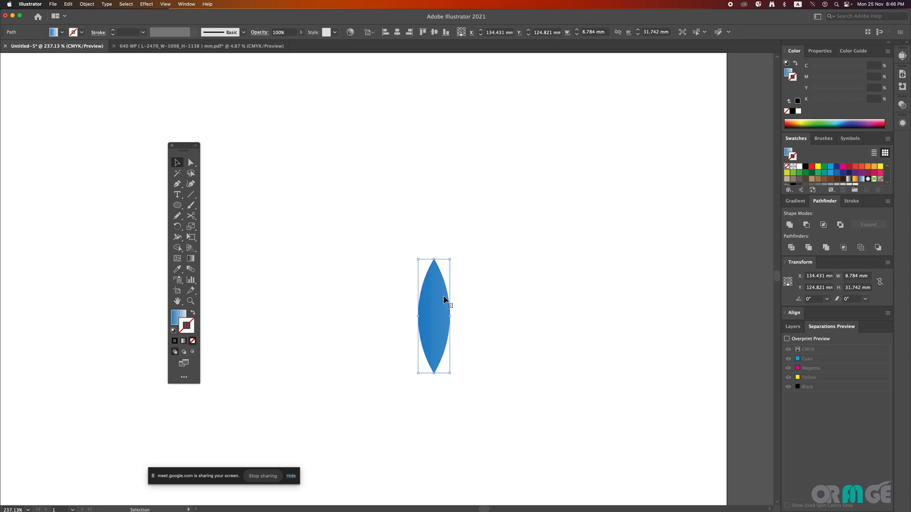
left_click(498, 289)
Step: Undo the lens moves and the deletions to bring back the second lens and both crescents
key("super+z")
key("super+z")
key("super+z")
key("super+z")
key("super+z")
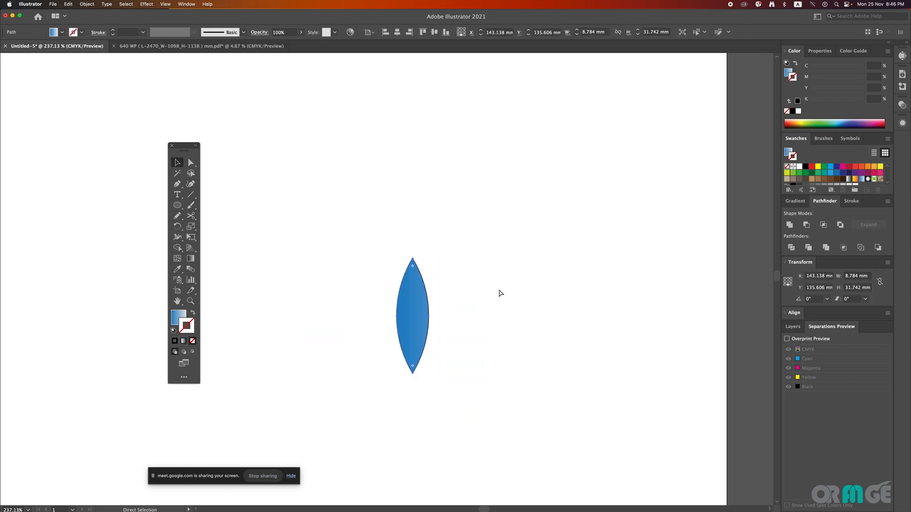
key("super+z")
Step: Move the right crescent up and away from the other pieces, and undo both that move and the ungrouping
left_click(482, 258)
left_click_drag(482, 258, 587, 212)
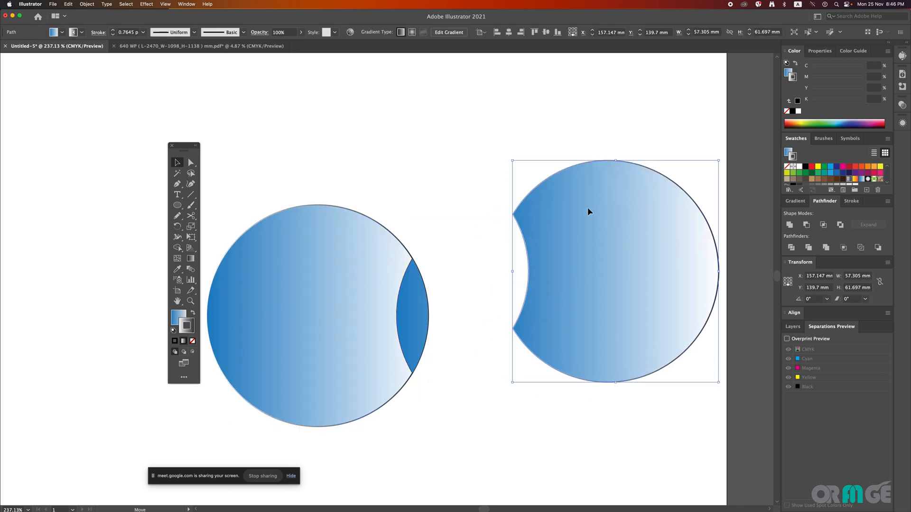
key("super+z")
key("super+z")
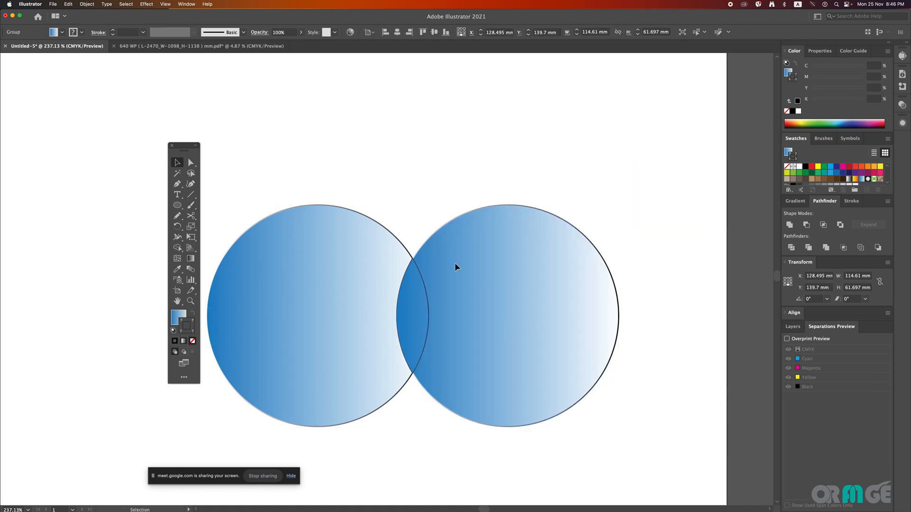
Step: Move the divided circle group higher on the artboard and ungroup it
left_click_drag(516, 293, 520, 196)
right_click(485, 232)
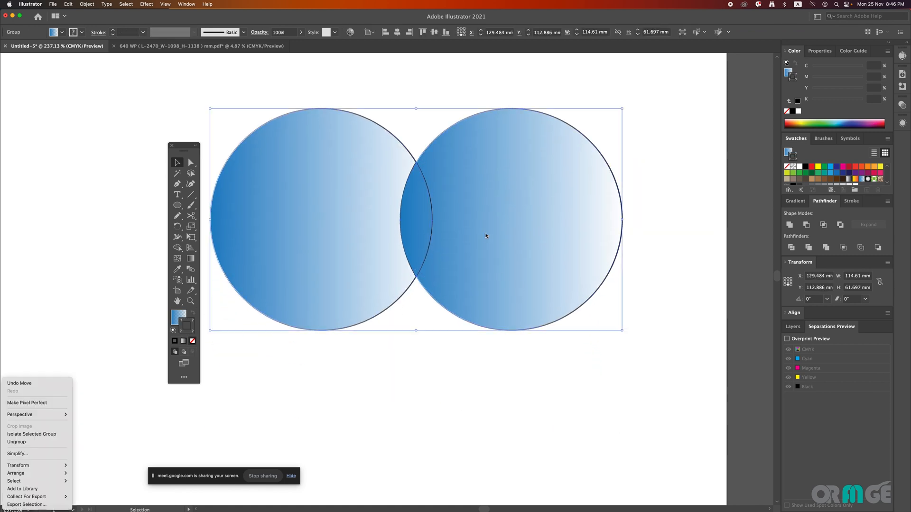
left_click(17, 442)
Step: Pull the two crescents and the two stacked lenses apart into four separate pieces and deselect everything
left_click(507, 289)
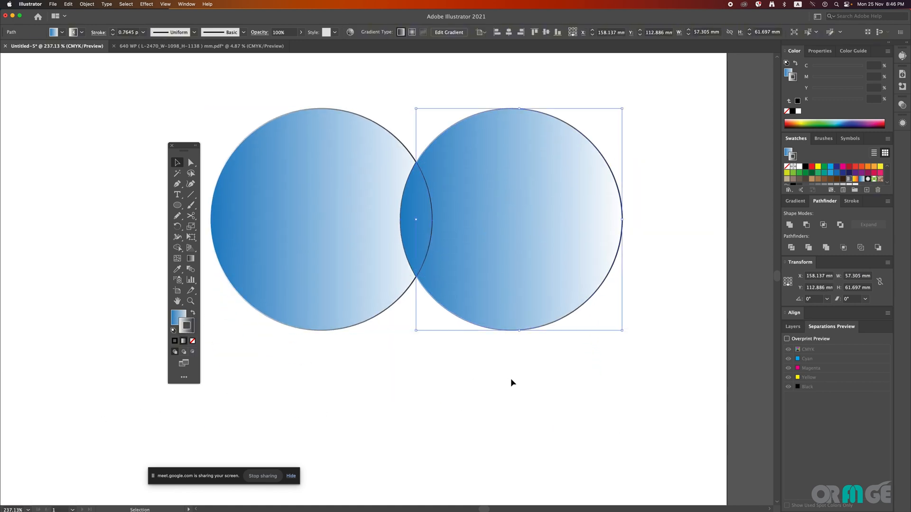
left_click_drag(525, 305, 658, 342)
left_click_drag(311, 282, 226, 412)
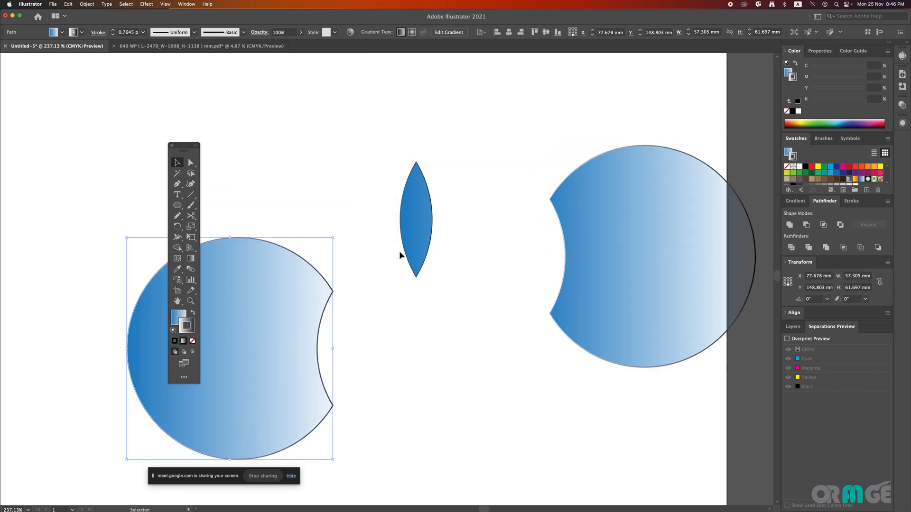
left_click_drag(401, 250, 294, 170)
left_click_drag(429, 213, 482, 326)
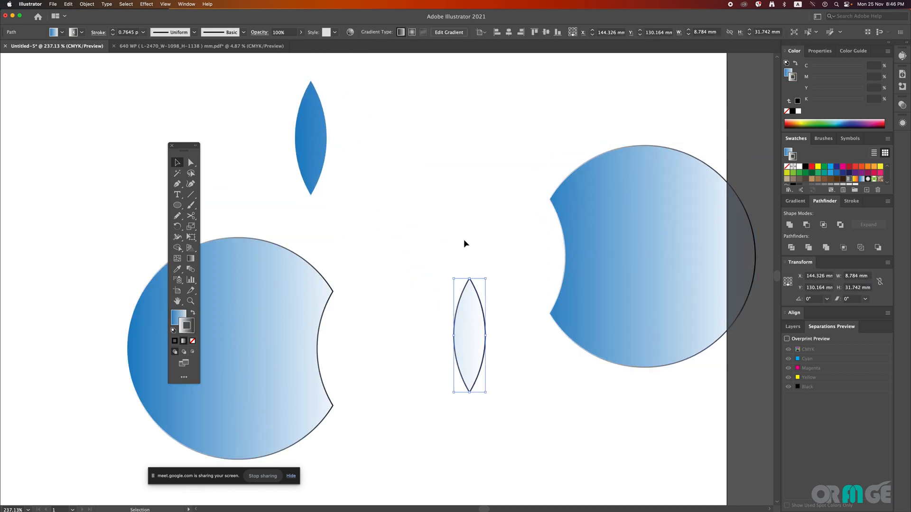
left_click(464, 244)
left_click_drag(230, 116, 699, 421)
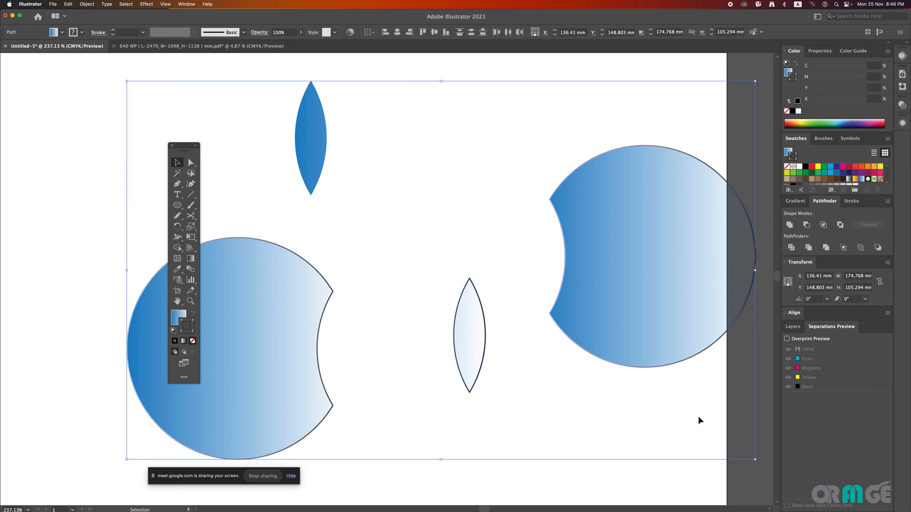
left_click(699, 421)
Step: Round the bottom corner of the outlined pale lens with Direct Selection to form a teardrop about 20.9 mm tall, and deselect it
left_click(451, 354)
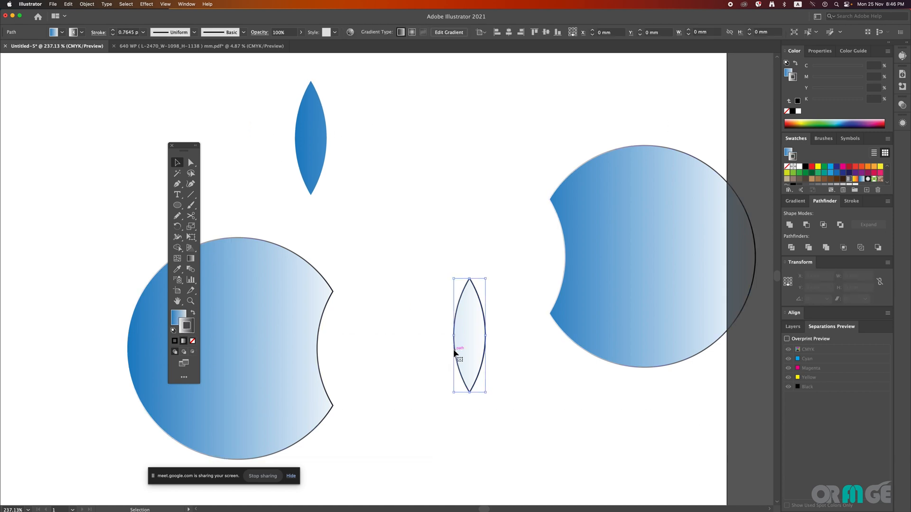
left_click_drag(190, 162, 234, 167)
left_click_drag(469, 385, 488, 397)
left_click(510, 364)
key("v")
left_click(484, 341)
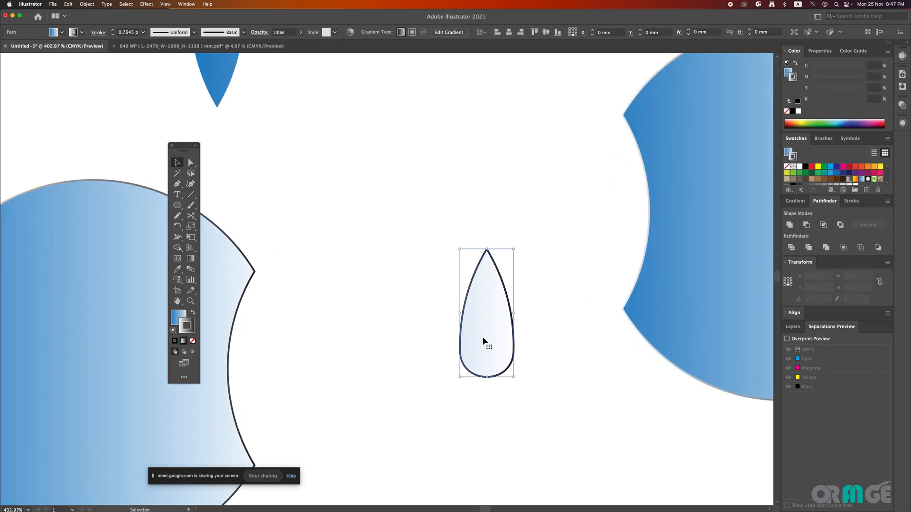
scroll(539, 390, "right", 2)
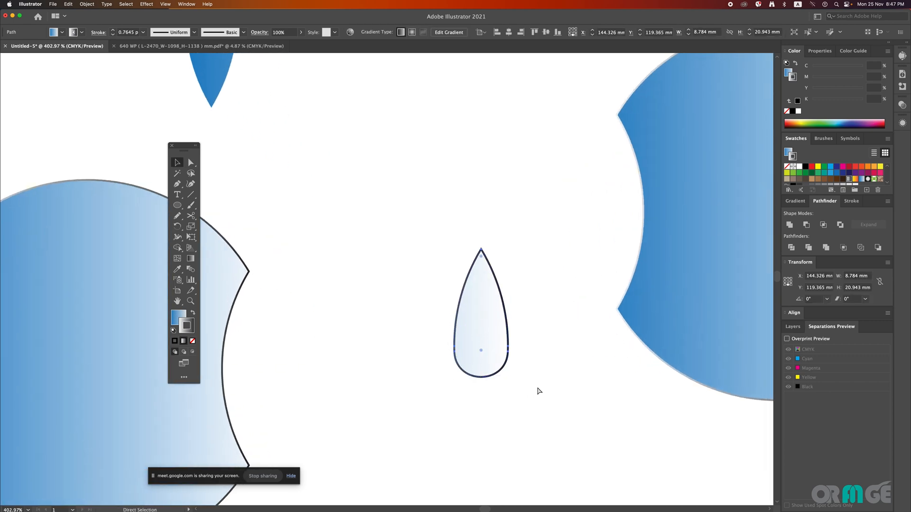
left_click(536, 365)
key("a")
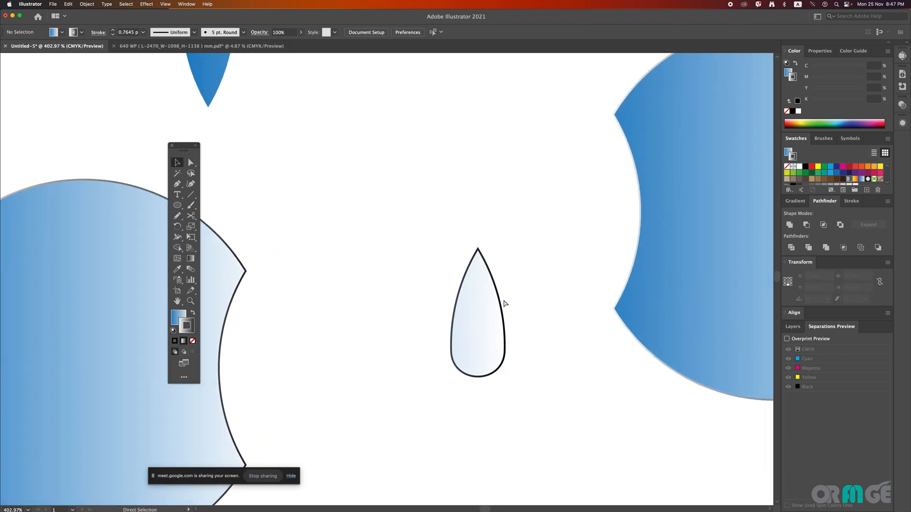
Step: Place a scaled-down copy of the teardrop, about 3.7 × 8.8 mm, inside the original, remove the copy's stroke and deselect it
key("v")
left_click(505, 342)
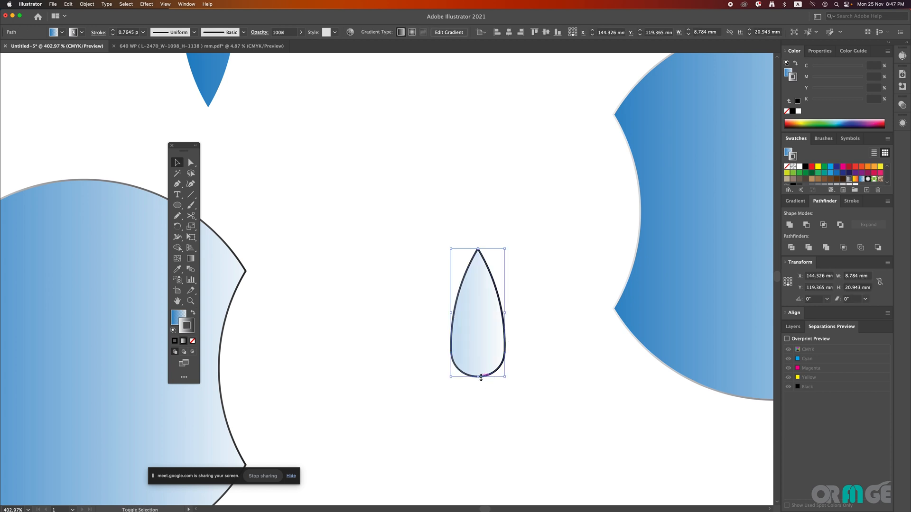
left_click_drag(481, 378, 480, 341)
left_click_drag(480, 330, 481, 338)
left_click(192, 342)
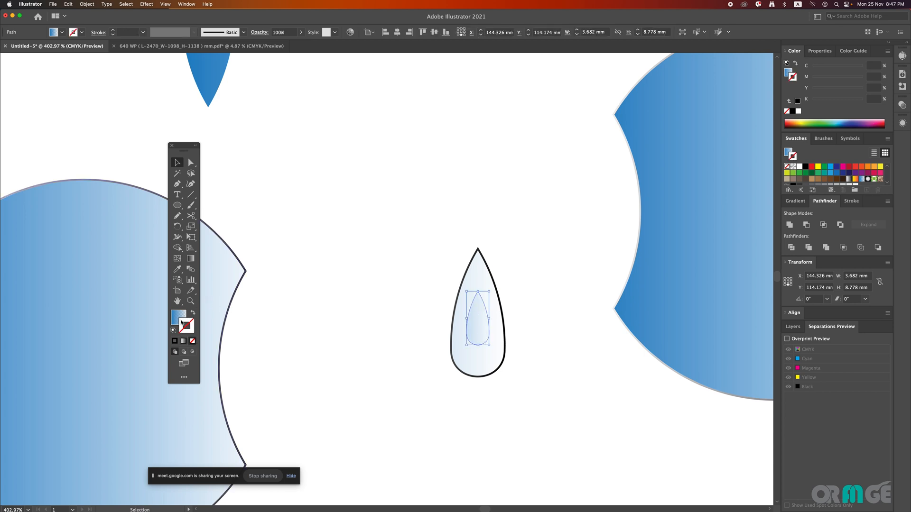
left_click(421, 217)
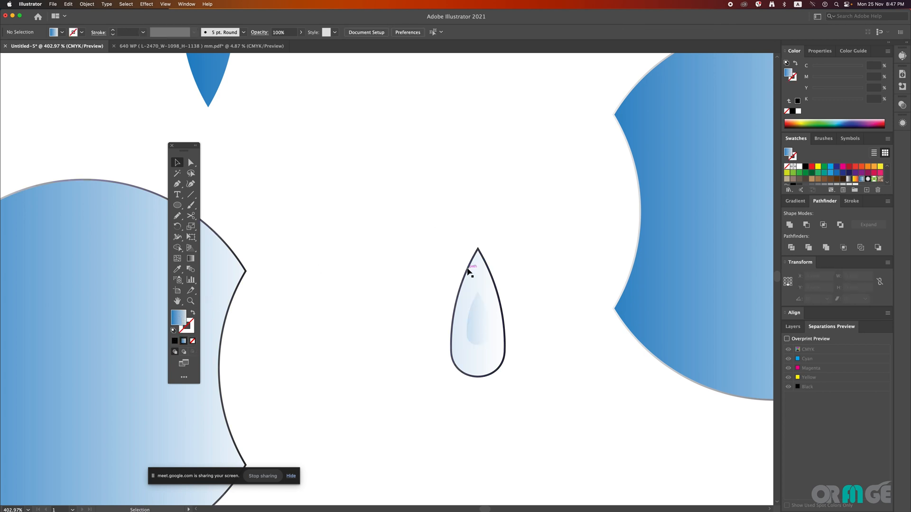
Step: Remove the stroke from the outer teardrop and deselect it
left_click(469, 265)
left_click_drag(386, 257, 354, 283)
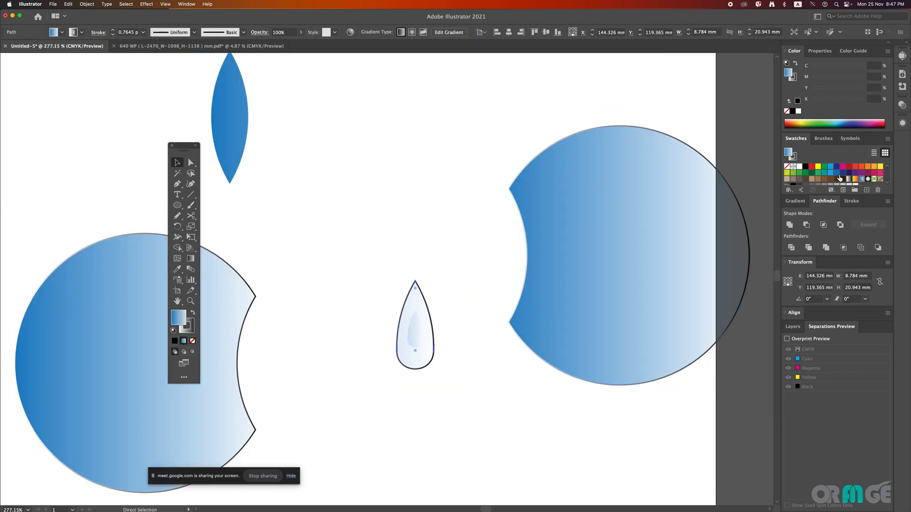
key("v")
left_click(191, 331)
key("/")
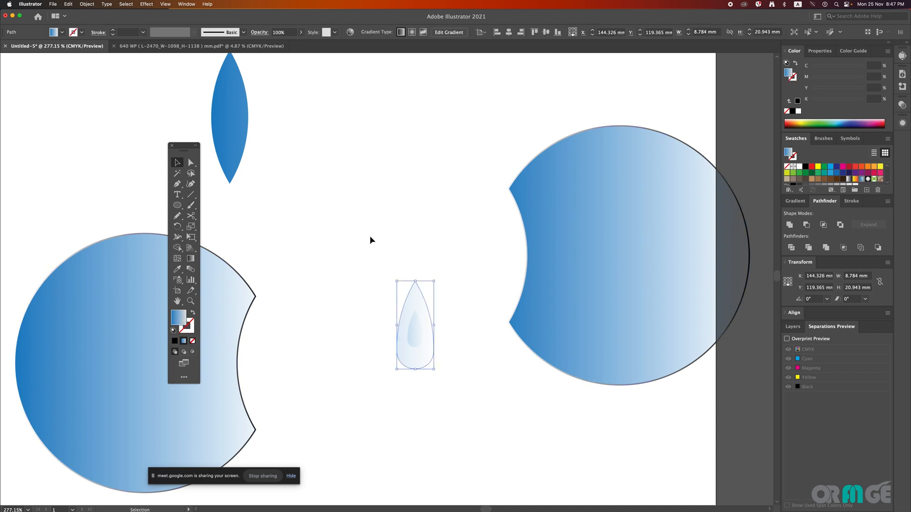
left_click(493, 247)
Step: Fill both teardrops with the orange gradient swatch and deselect them
left_click_drag(467, 258, 402, 363)
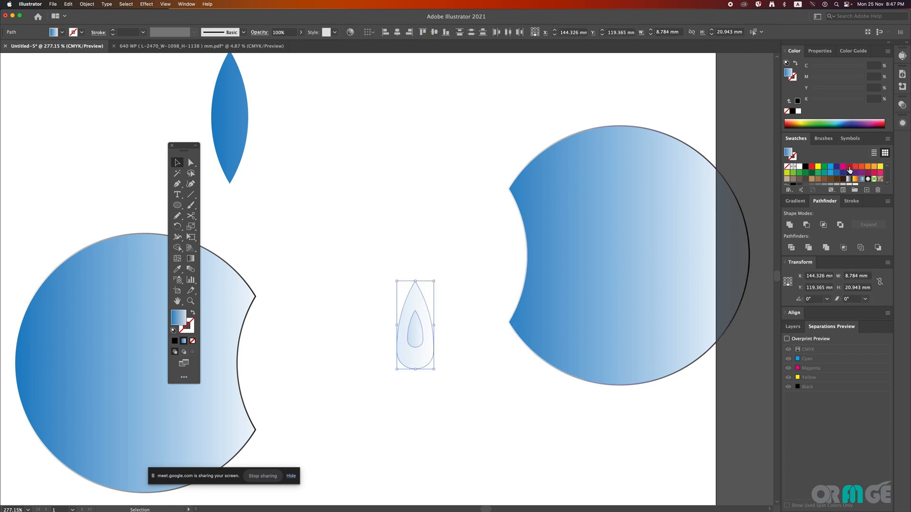
left_click(855, 179)
left_click(488, 198)
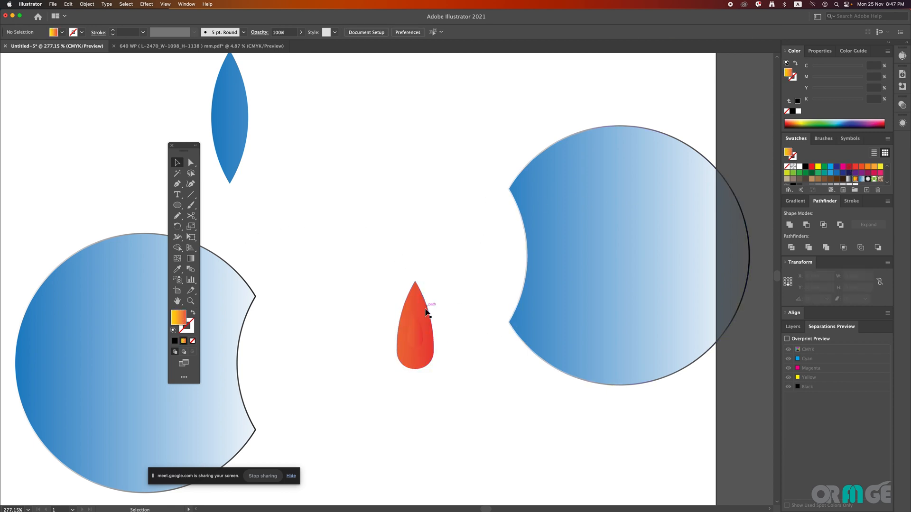
Step: Try the Fading Sky gradient, solid black and yellow as fills for the inner teardrop
left_click(419, 329)
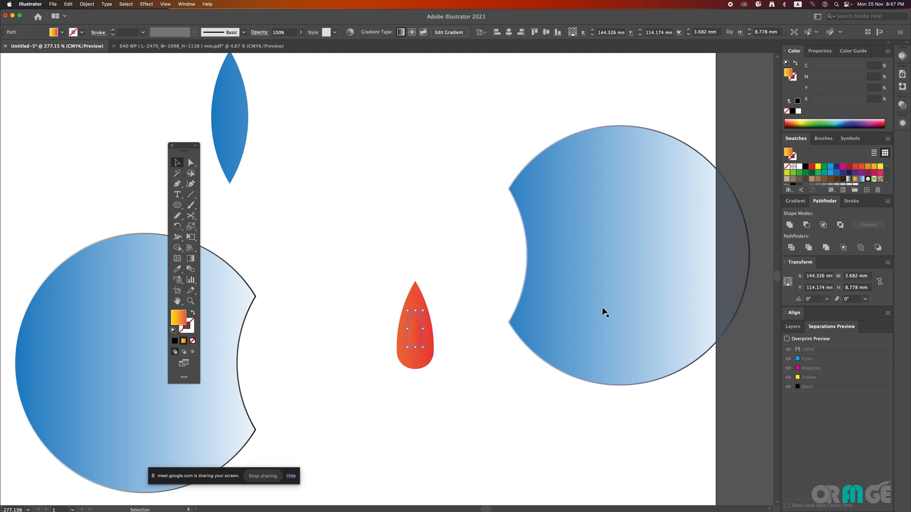
left_click(862, 179)
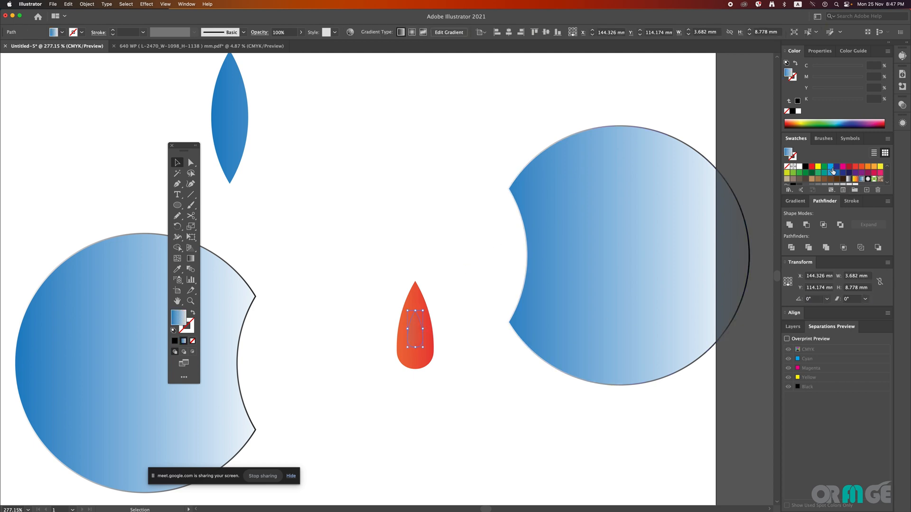
left_click(806, 167)
left_click(459, 262)
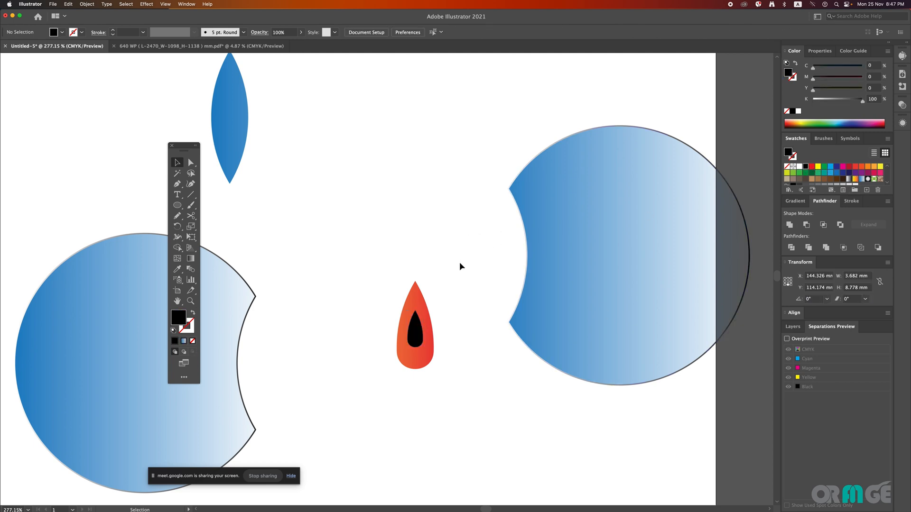
left_click(414, 333)
left_click(818, 167)
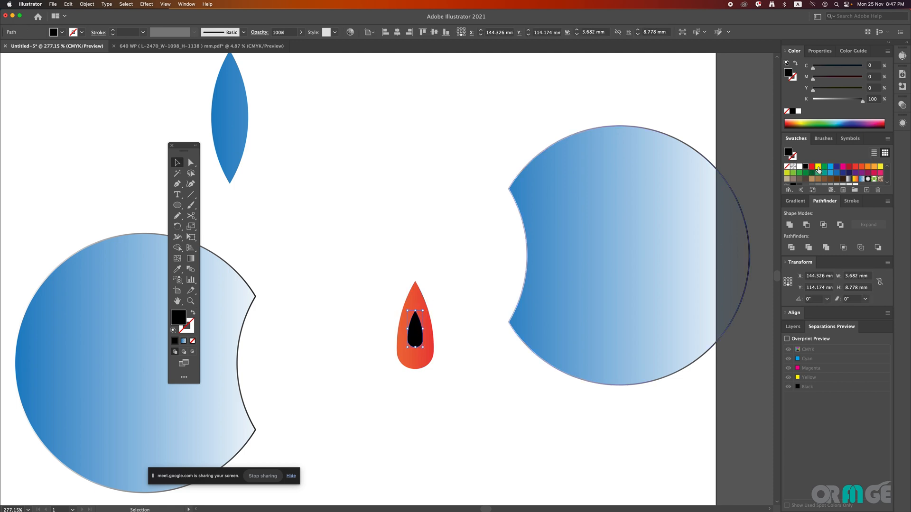
left_click(477, 270)
Step: Fill the inner teardrop with the white-to-black gradient swatch, running vertically from light at the tip to dark below, and deselect it
scroll(478, 271, "down", 5)
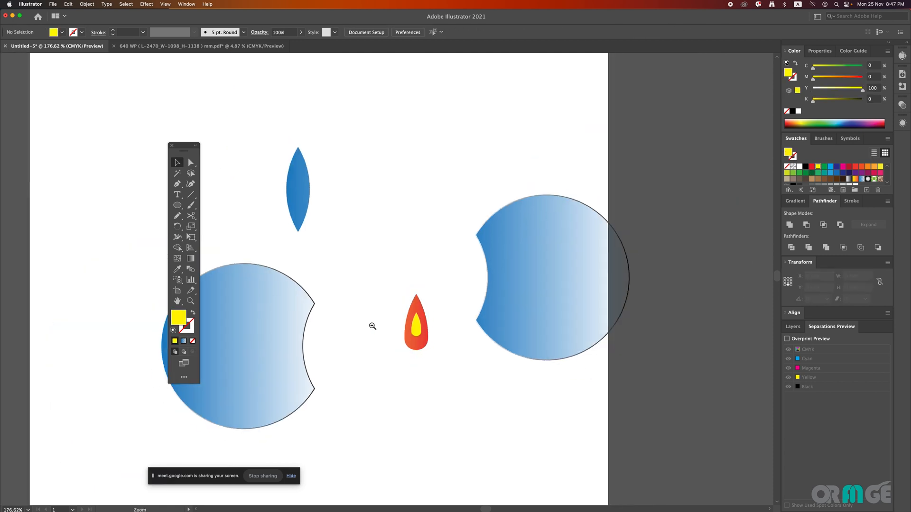
left_click_drag(422, 326, 441, 366)
left_click(447, 317)
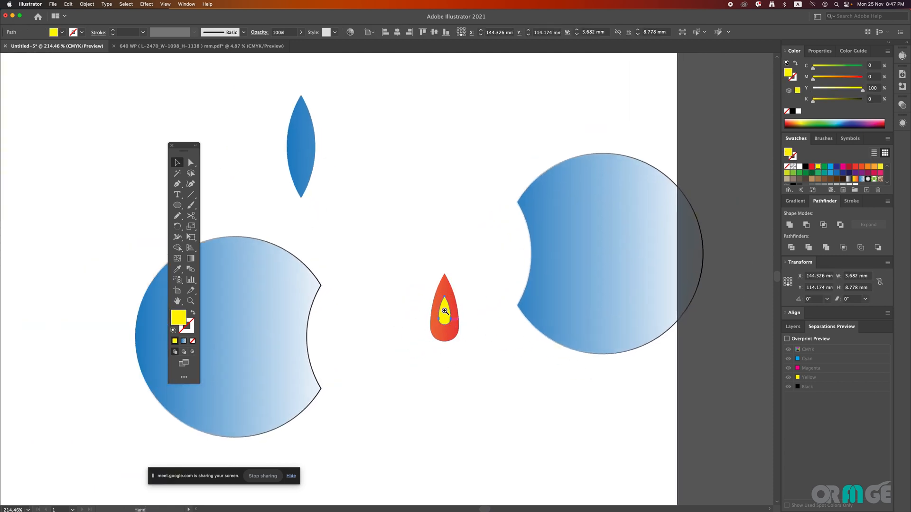
left_click_drag(447, 317, 515, 389)
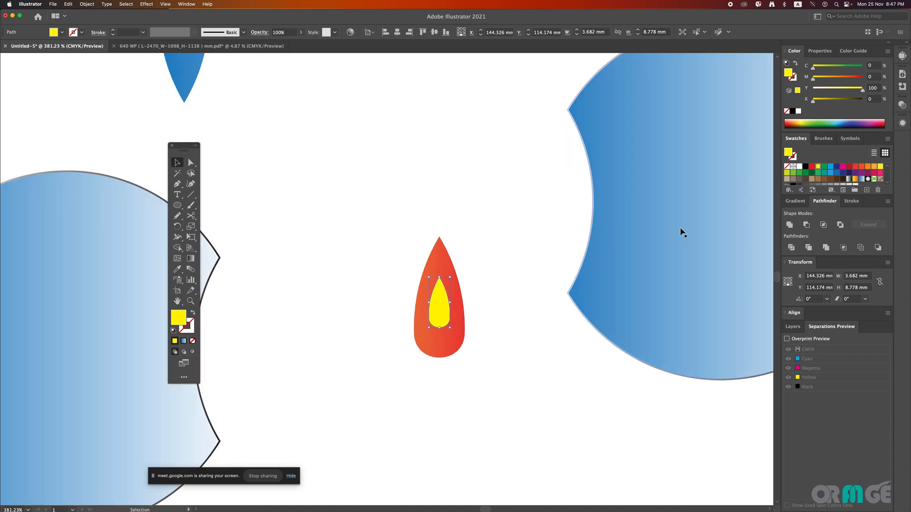
left_click(860, 181)
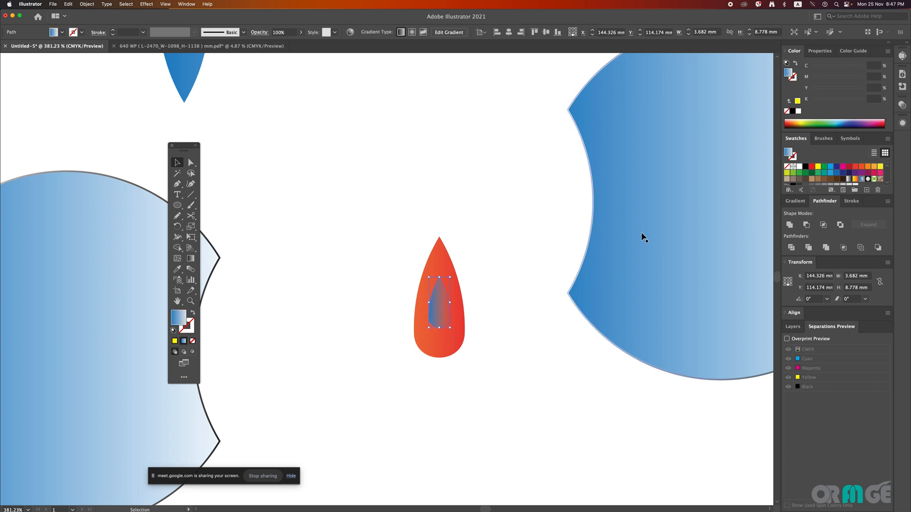
left_click(848, 179)
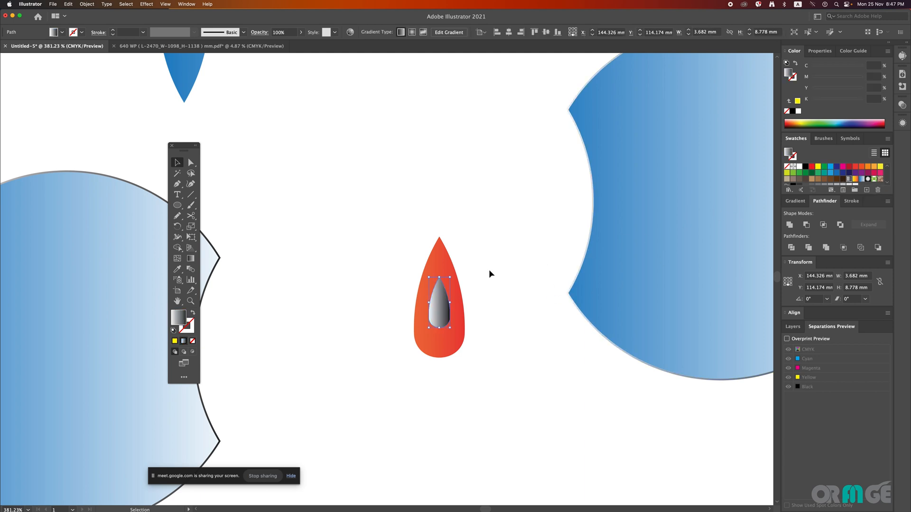
key("g")
left_click_drag(447, 260, 448, 326)
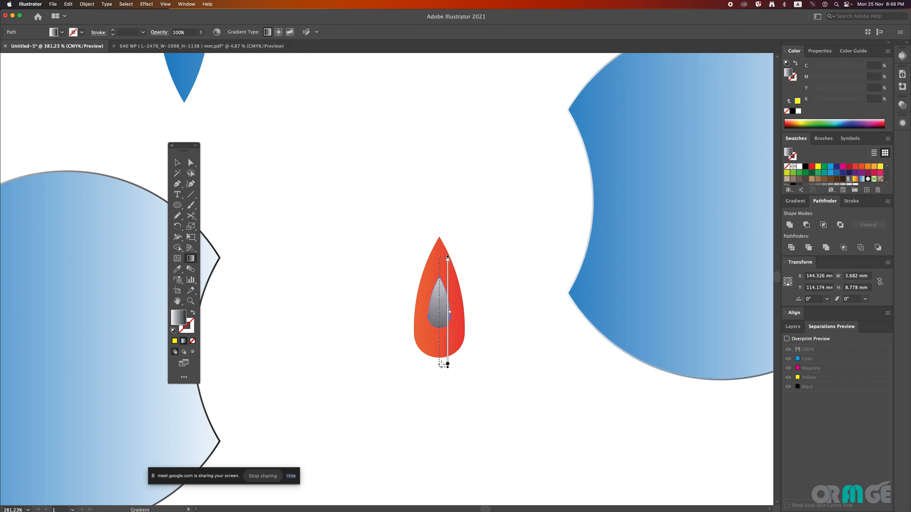
key("v")
left_click(491, 273)
Step: Move the teardrop artwork down the artboard and undo that move
key("super+space")
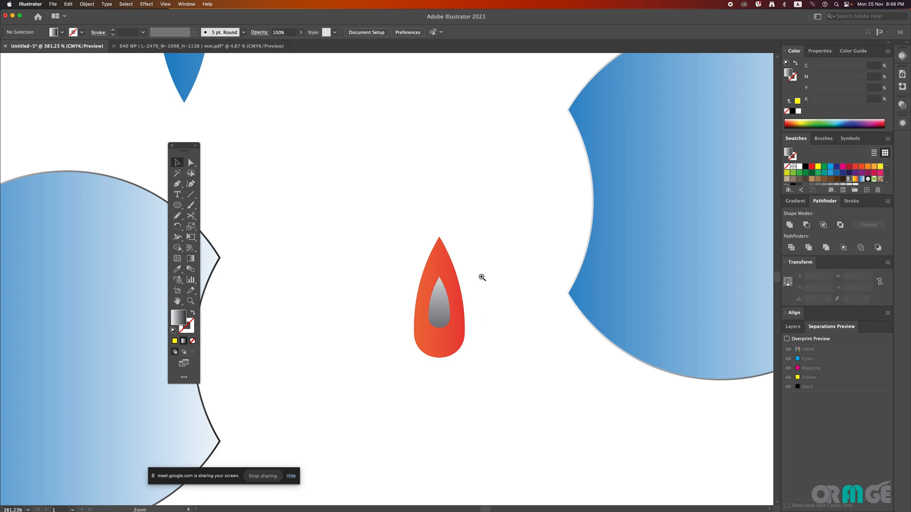
left_click_drag(449, 298, 484, 327)
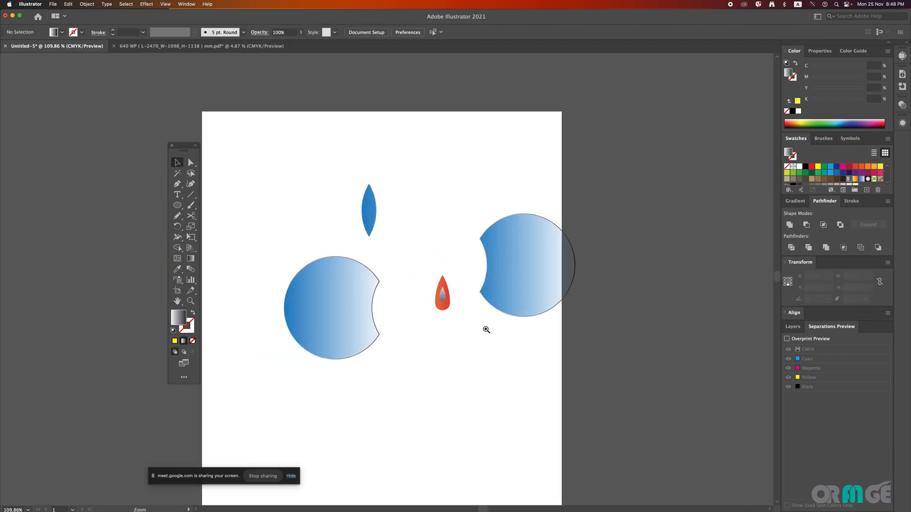
left_click(441, 295)
left_click_drag(441, 296, 442, 338)
key("super+z")
Step: Move the left crescent up and slightly outward so its centre lines up horizontally with the right crescent
key("super+space")
left_click_drag(439, 268, 514, 331)
key("space")
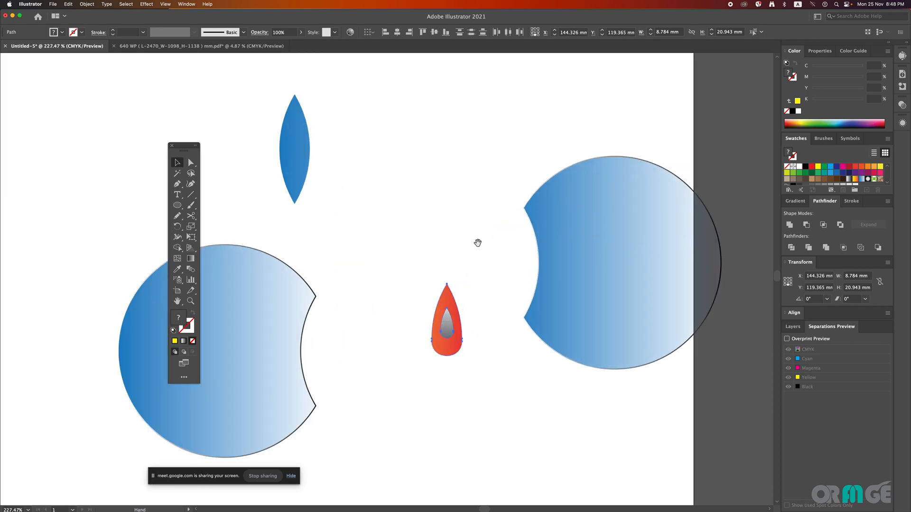
left_click_drag(482, 248, 529, 219)
key("super+space")
left_click_drag(449, 265, 418, 276)
scroll(418, 275, "down", 2)
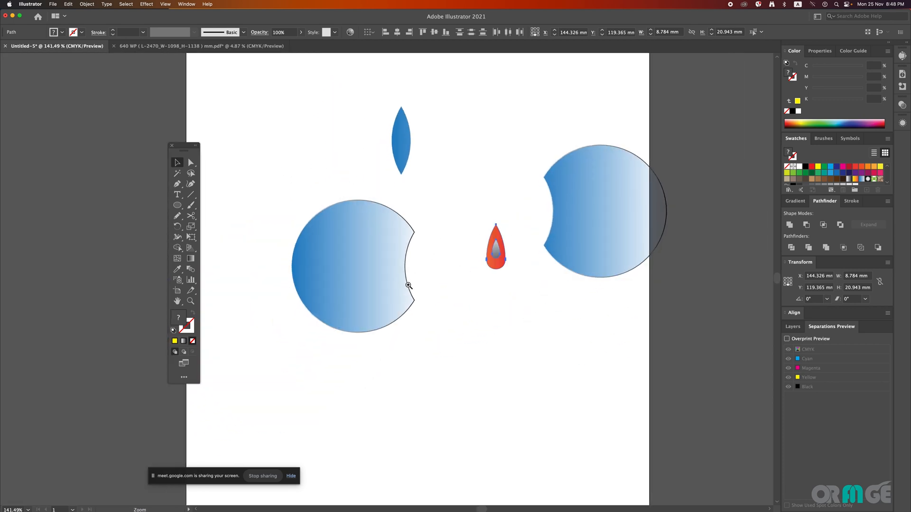
left_click_drag(392, 307, 385, 247)
left_click_drag(325, 213, 294, 218)
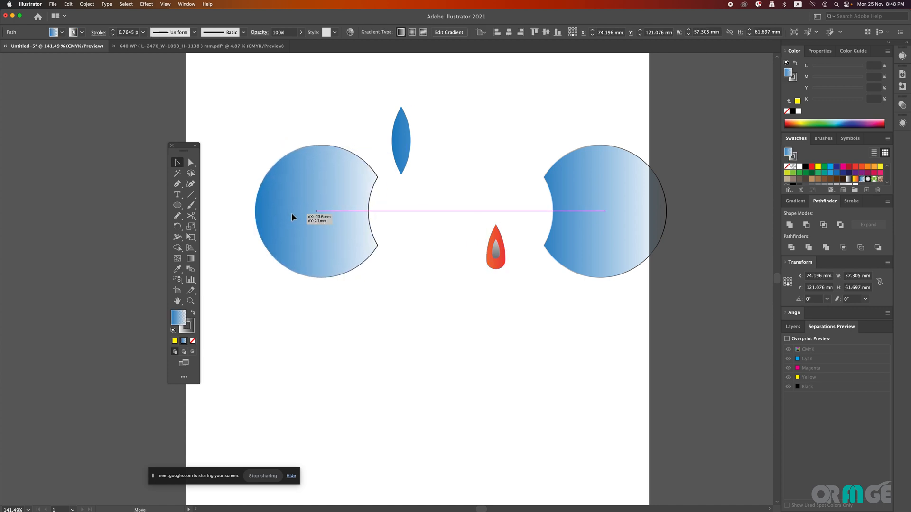
Step: Draw a closed wave-topped shape with the Pen tool, about 424 × 116 mm, extending past the artboard's sides and bottom edge, and deselect it
left_click(177, 184)
left_click_drag(178, 187, 232, 184)
key("super+space")
left_click_drag(452, 283, 342, 302)
left_click_drag(409, 315, 351, 310)
left_click_drag(479, 361, 604, 364)
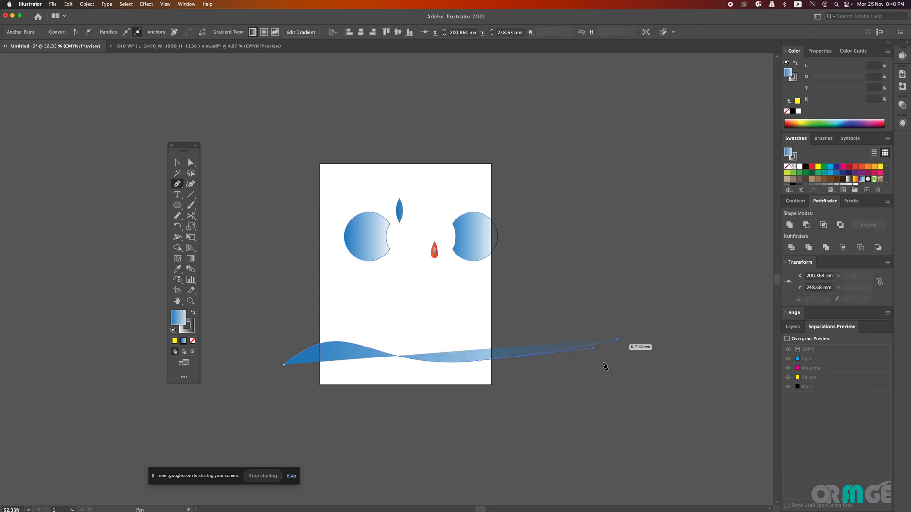
left_click(617, 431)
left_click(282, 431)
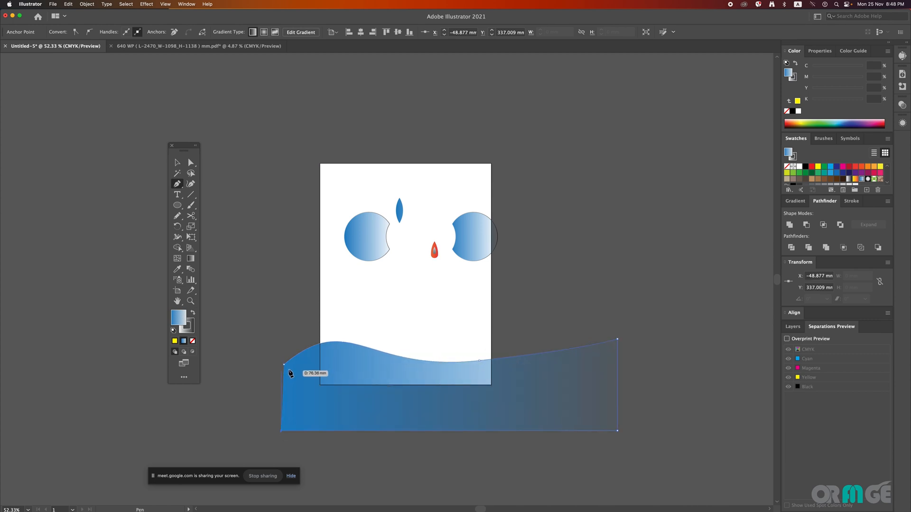
left_click(284, 364)
key("v")
left_click(539, 324)
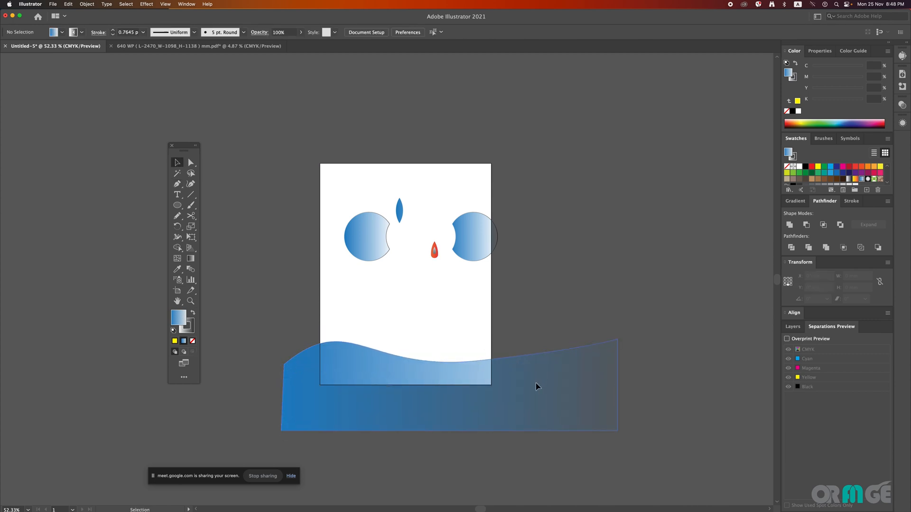
left_click(538, 385)
left_click_drag(503, 422, 516, 439)
left_click(545, 287)
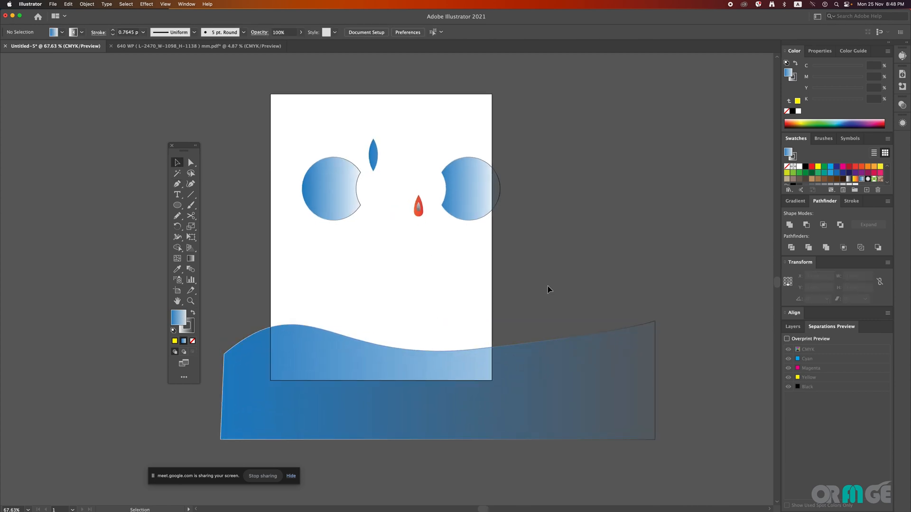
left_click(515, 388)
left_click(526, 311)
left_click(525, 362)
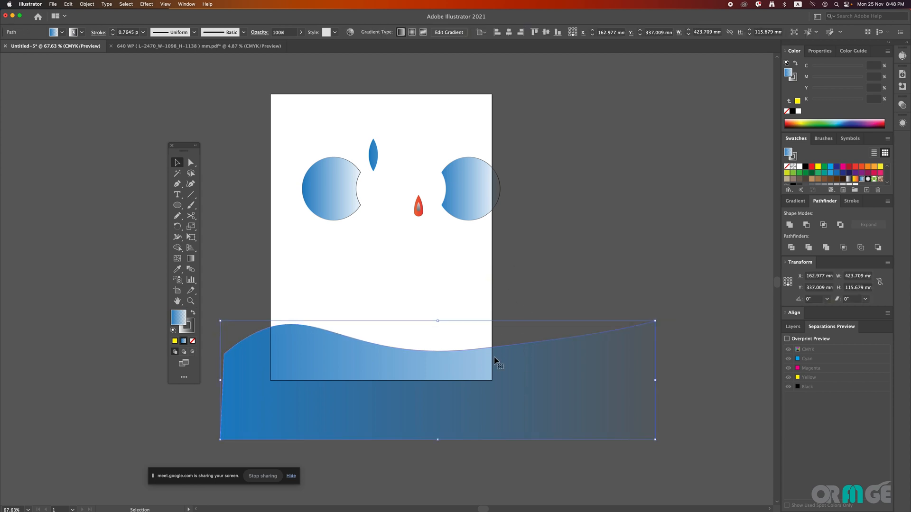
left_click(253, 285)
Step: Draw an unfilled rectangle about 215.9 × 156.2 mm over the lower part of the artboard, flush with its side and bottom edges
left_click_drag(178, 205, 213, 204)
left_click_drag(271, 220, 491, 380)
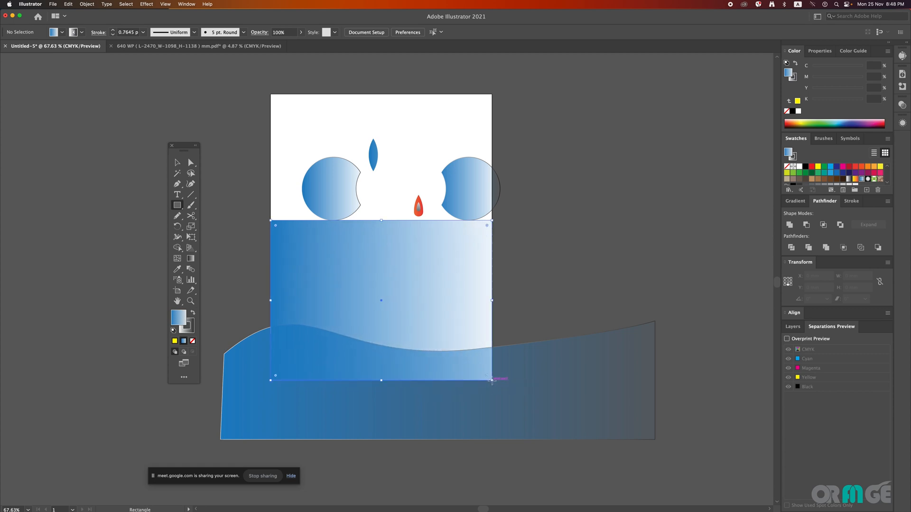
left_click(192, 341)
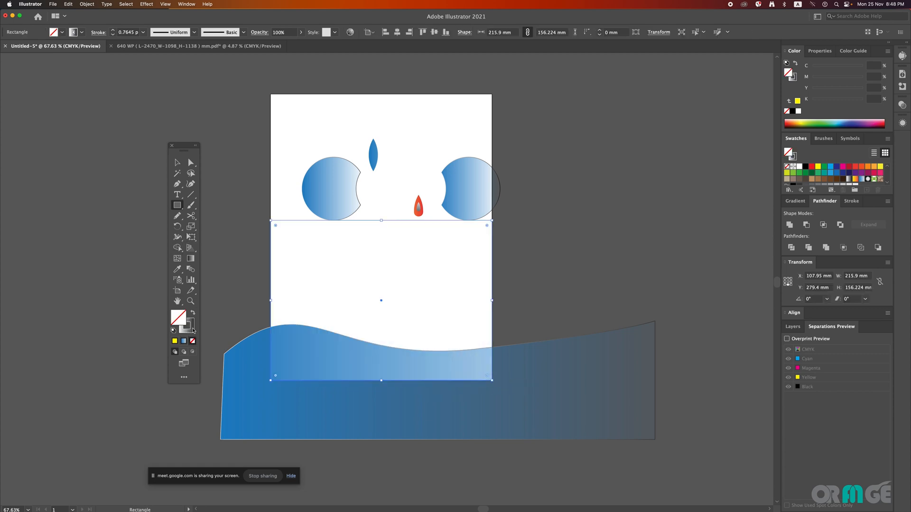
Step: Set the unfilled rectangle's stroke to the black swatch and deselect it
key("v")
left_click(270, 259)
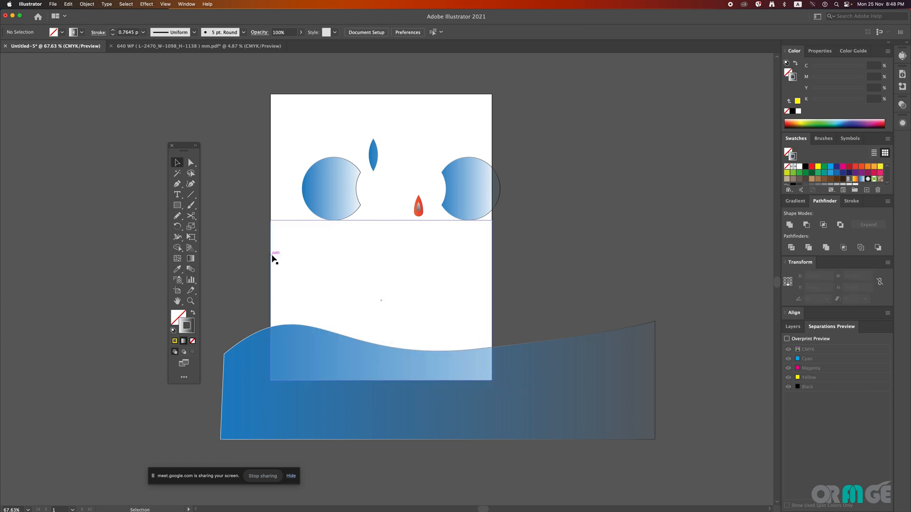
left_click(272, 258)
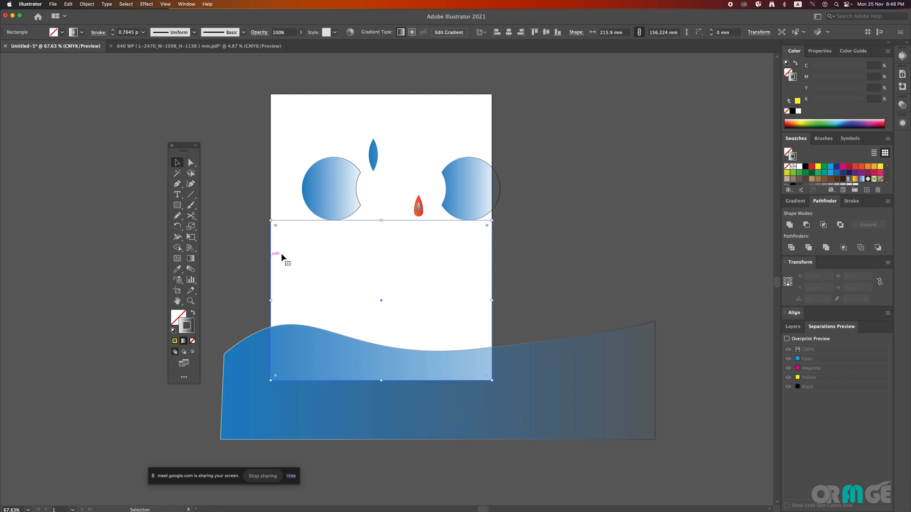
left_click(806, 167)
left_click(543, 270)
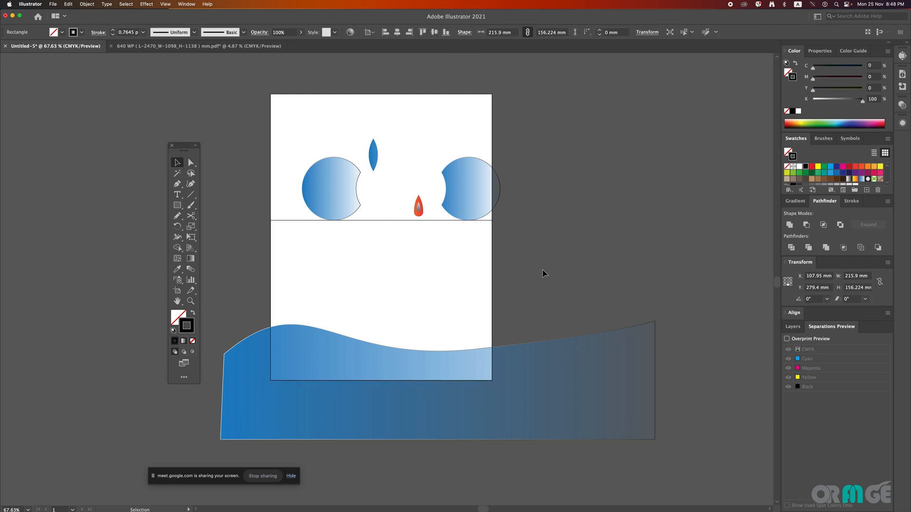
Step: Clip the wave shape to the artboard area by making a clipping mask from the rectangle over it, and deselect the result
left_click(261, 343)
left_click_drag(257, 301, 302, 350)
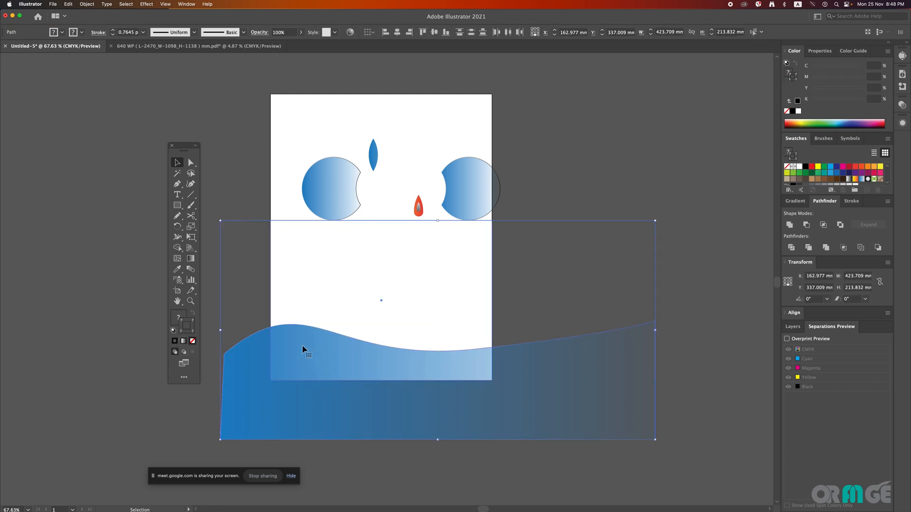
right_click(302, 350)
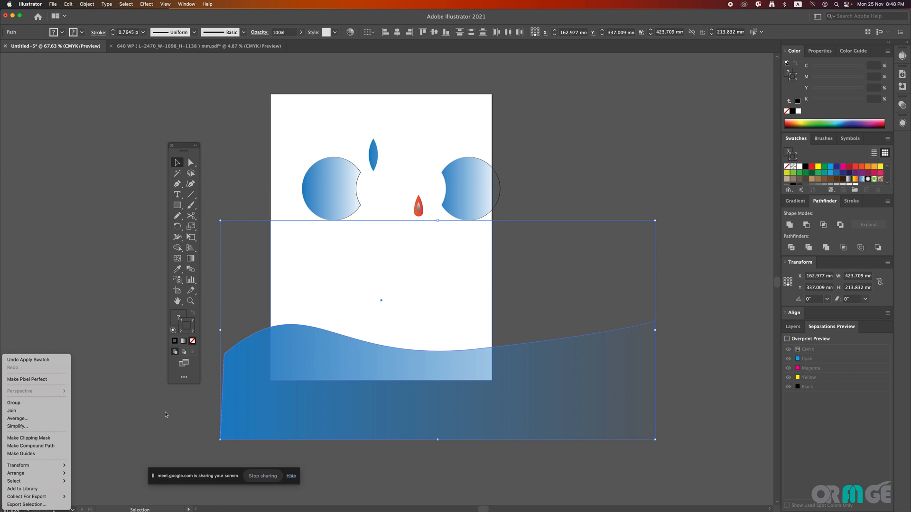
left_click(49, 439)
left_click(565, 440)
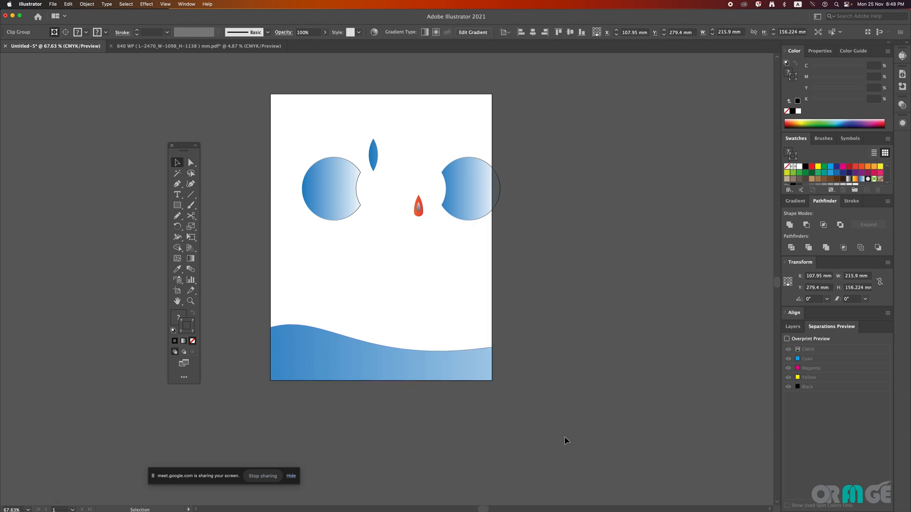
left_click(455, 368)
left_click(573, 250)
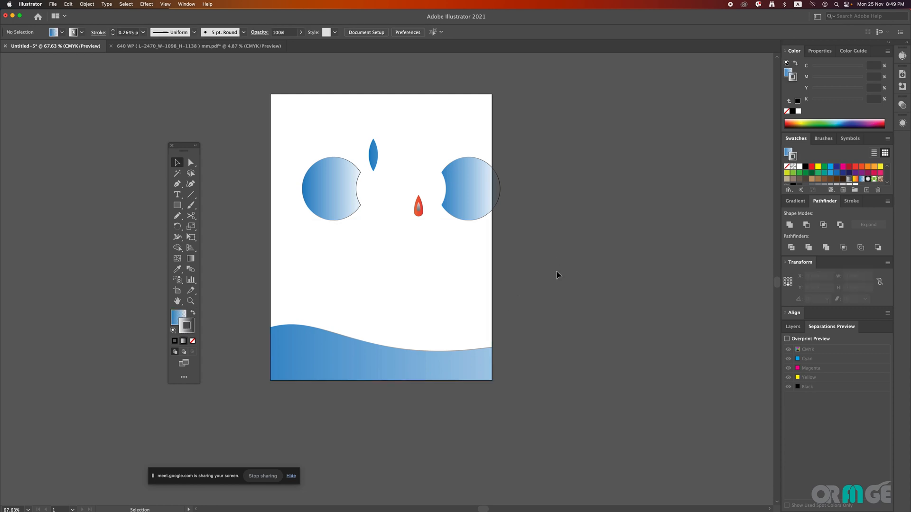
Step: Undo the wave's clipping mask and delete the unfilled rectangle over the lower part of the artboard
key("super+z")
key("super+z")
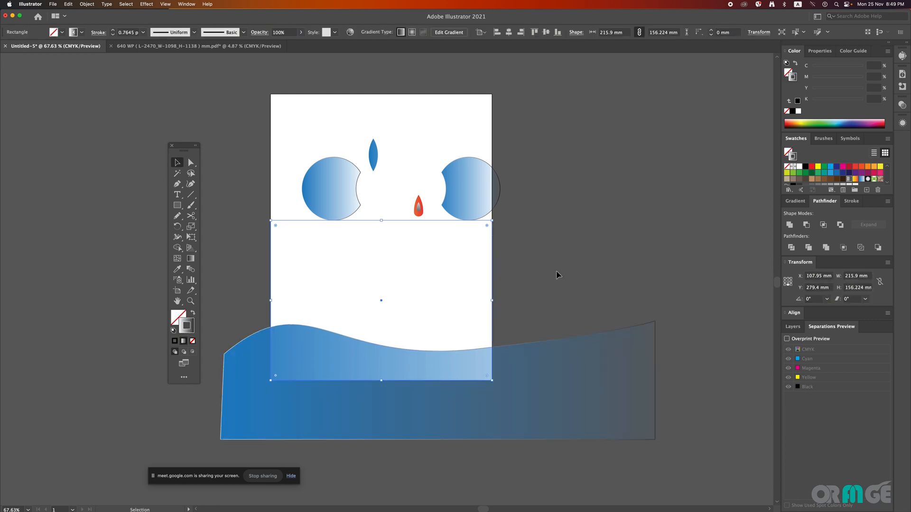
left_click(558, 275)
left_click(271, 296)
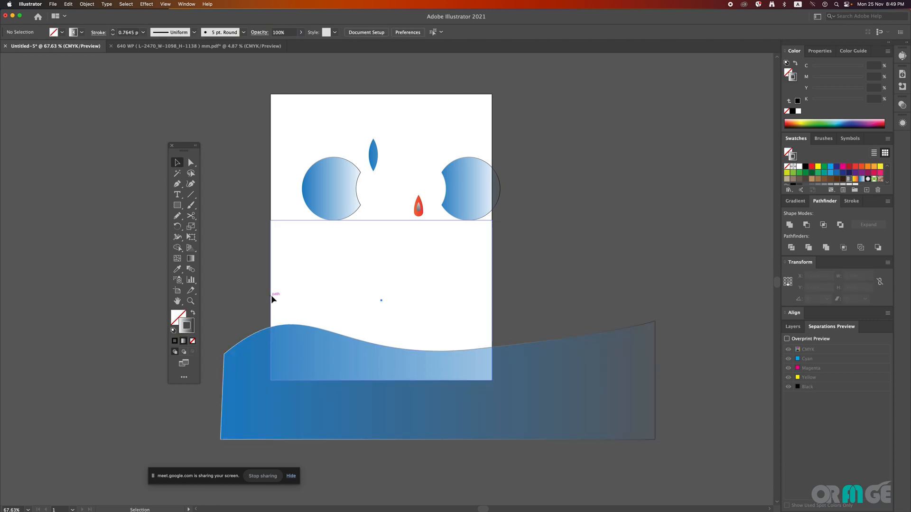
left_click_drag(362, 356, 391, 383)
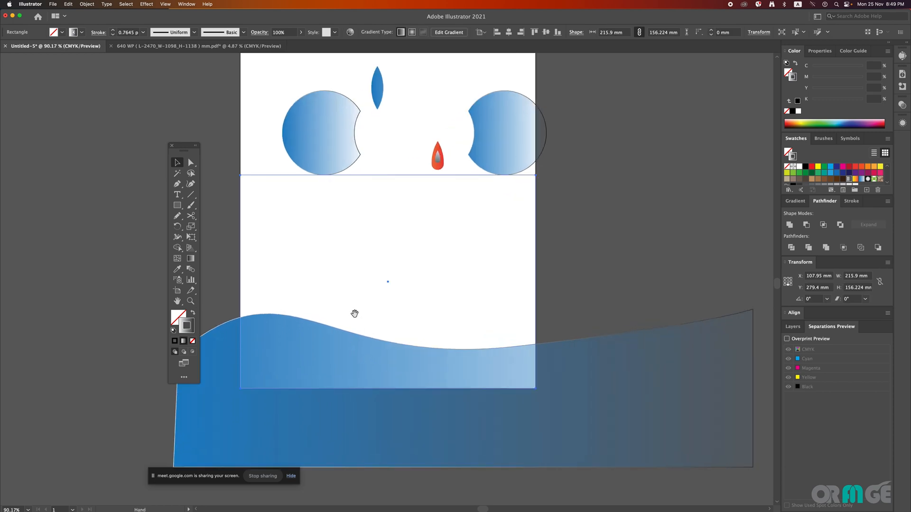
left_click_drag(354, 313, 306, 248)
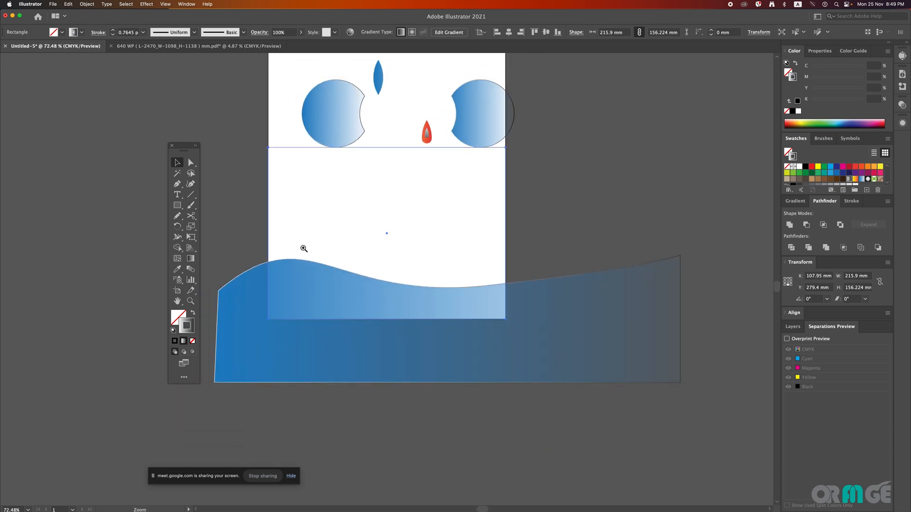
left_click(271, 236)
left_click(280, 270)
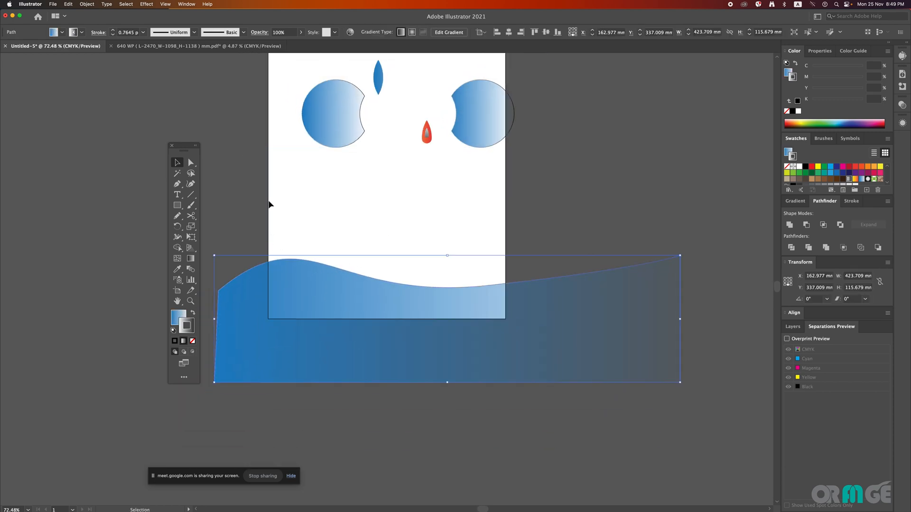
left_click(269, 204)
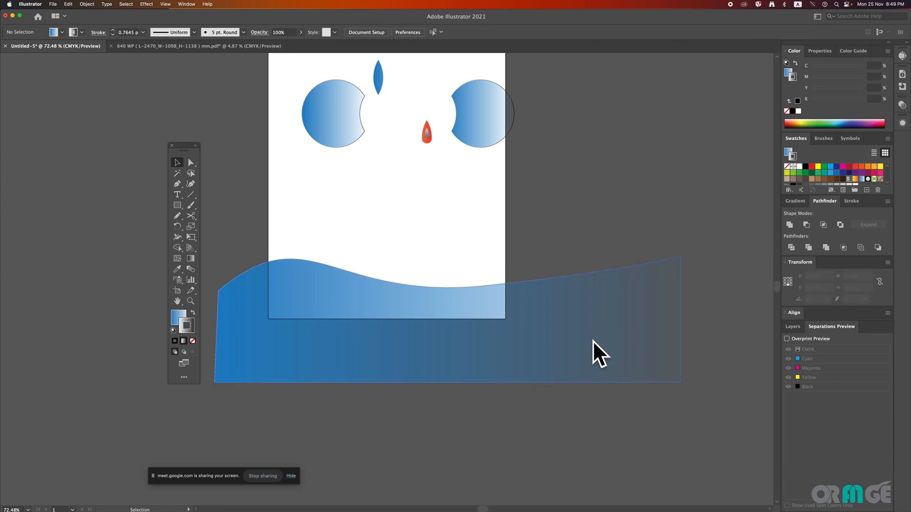
Step: Draw a rectangle about 215.9 × 158.1 mm with the wave's gradient fill over the lower artboard, flush with its side and bottom edges, and deselect it
left_click(570, 333)
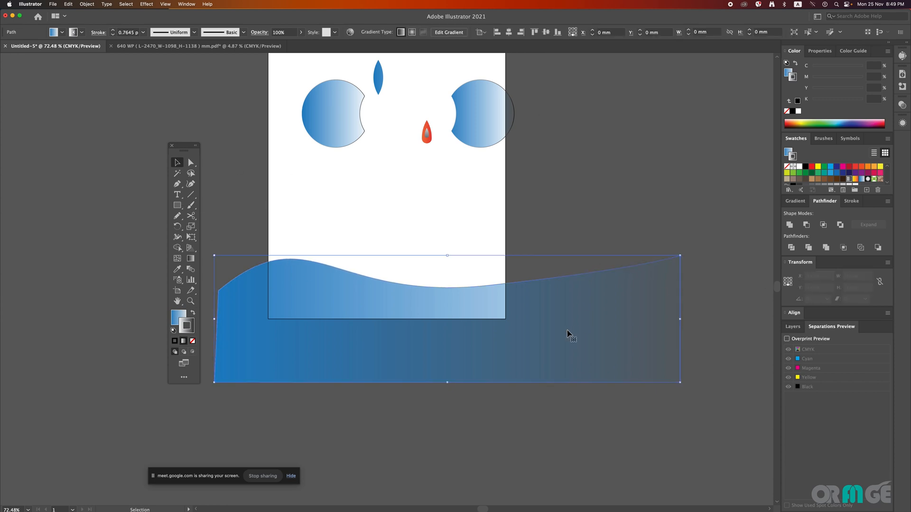
left_click(180, 207)
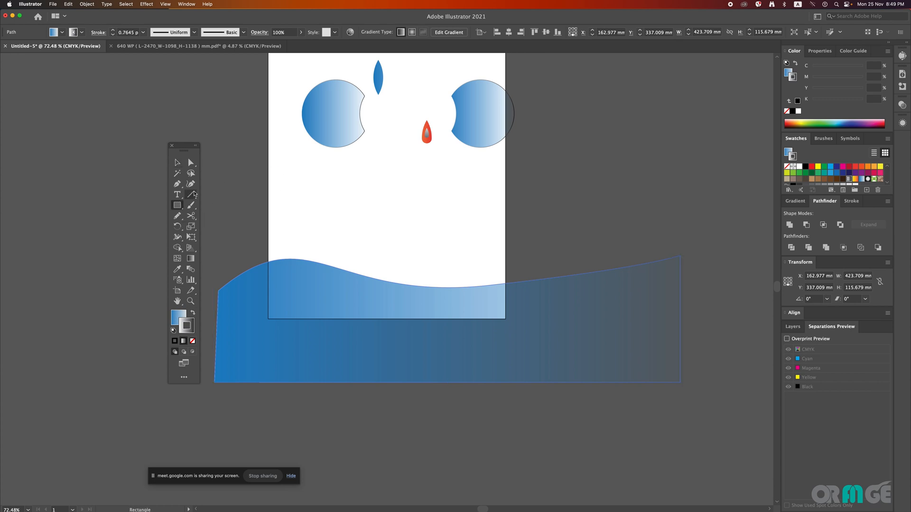
left_click_drag(267, 146, 506, 318)
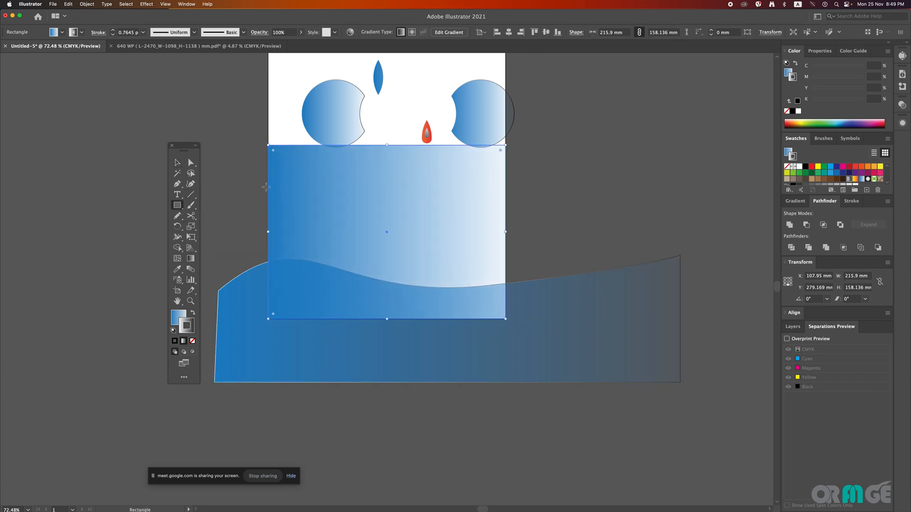
left_click(178, 163)
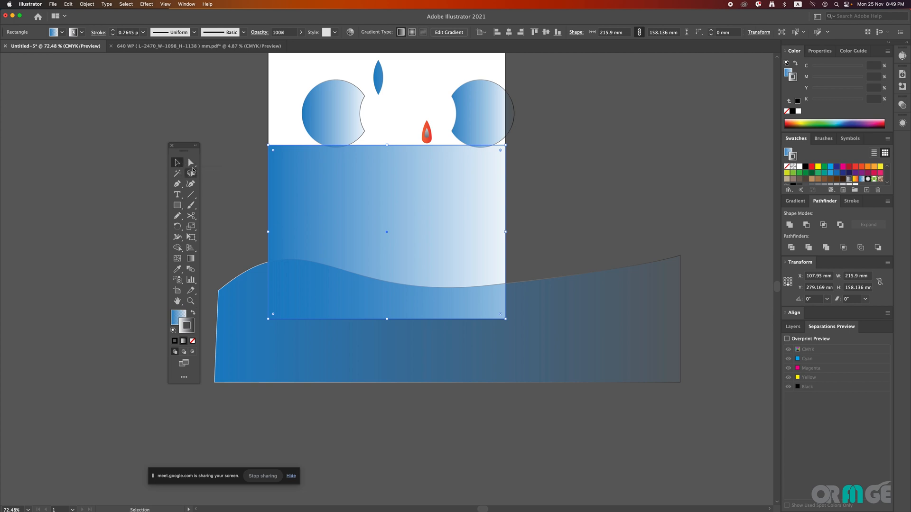
left_click(220, 188)
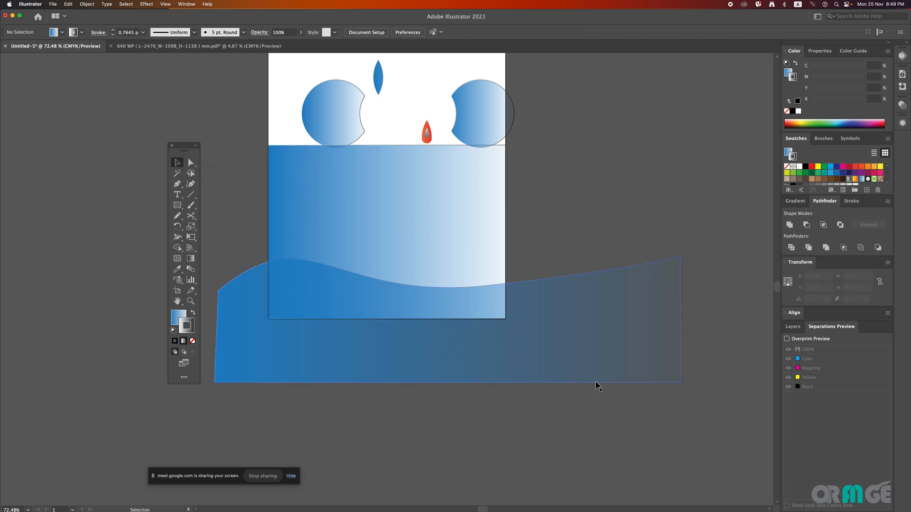
Step: Clip the wave to the artboard by making a clipping mask from the gradient rectangle, and deselect the result
left_click(441, 238)
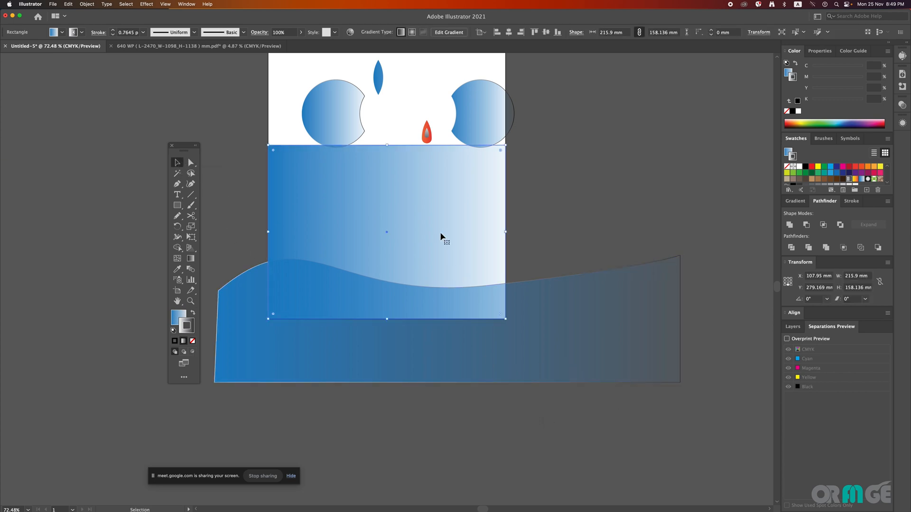
left_click_drag(562, 454, 323, 249)
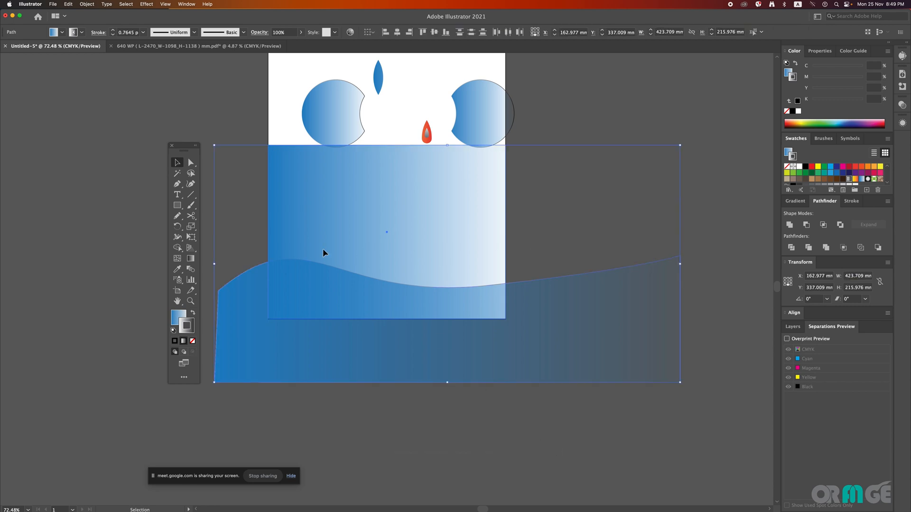
right_click(323, 249)
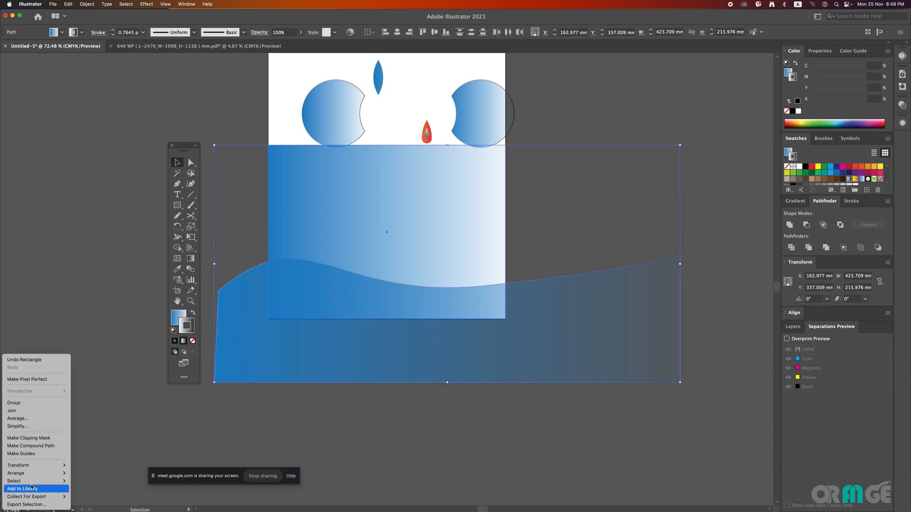
left_click(48, 454)
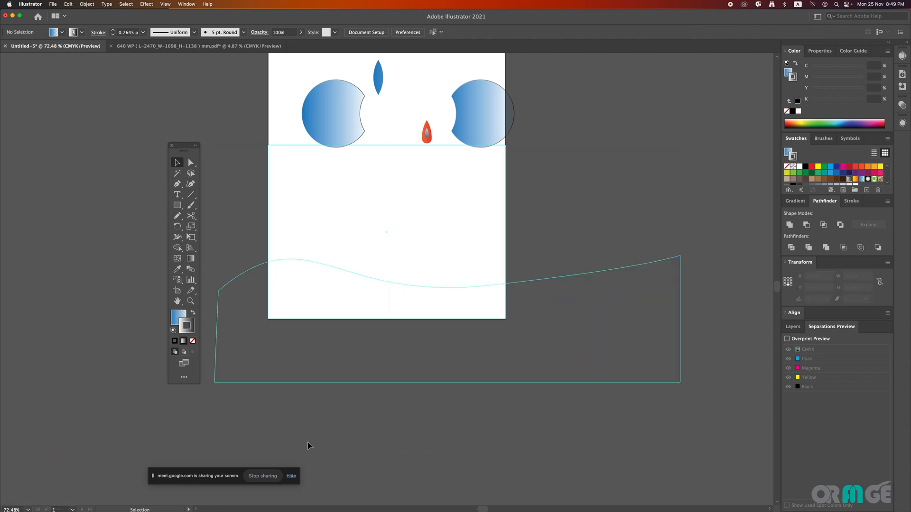
key("super+z")
right_click(528, 354)
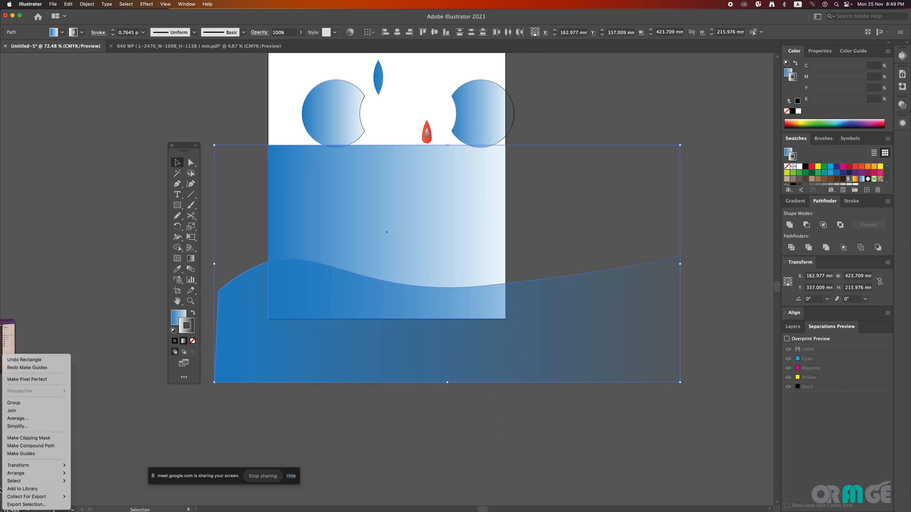
left_click(55, 448)
left_click(609, 369)
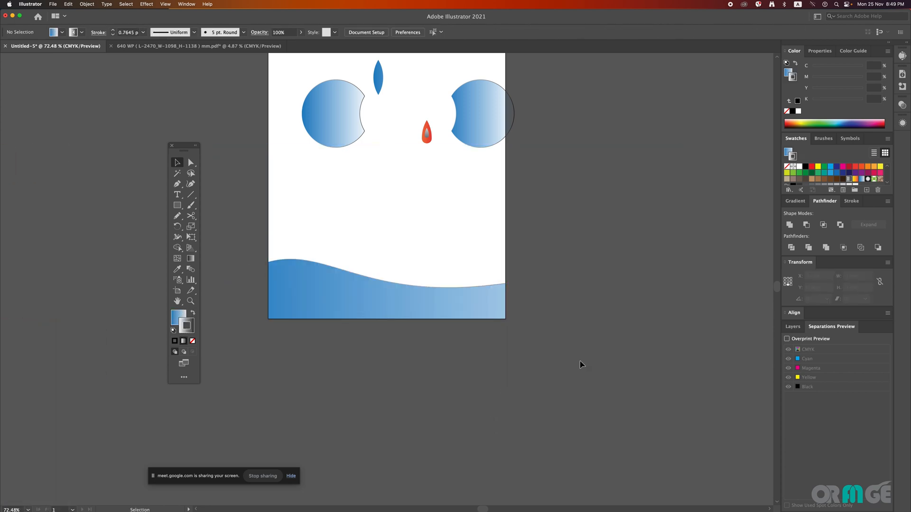
Step: Draw an open wavy line about 198 × 89 mm with the Pen tool above the clipped wave, remove its fill, and deselect it
scroll(476, 350, "up", 5)
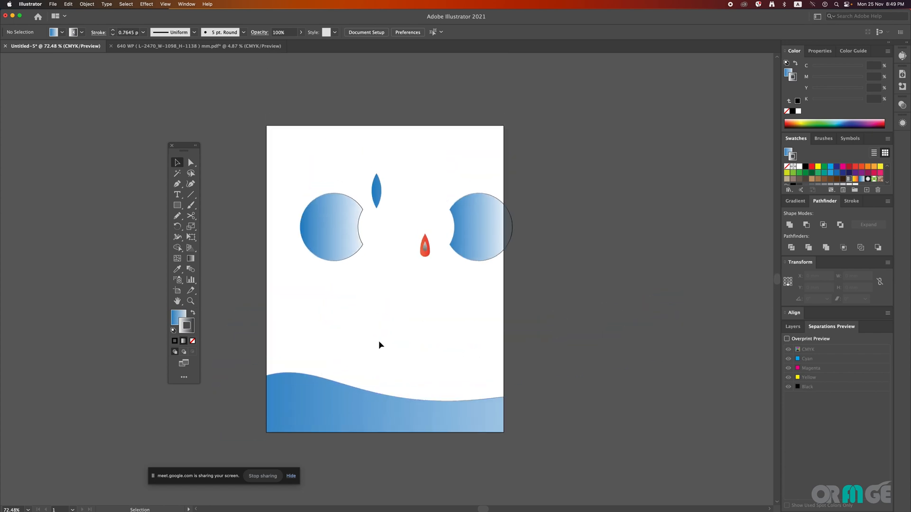
left_click(178, 184)
left_click_drag(264, 298, 293, 277)
left_click_drag(354, 292, 388, 199)
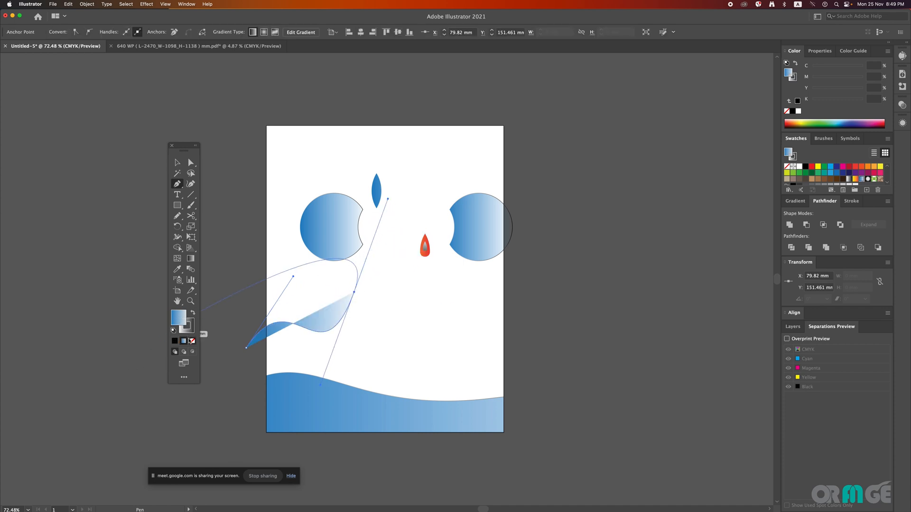
left_click(192, 341)
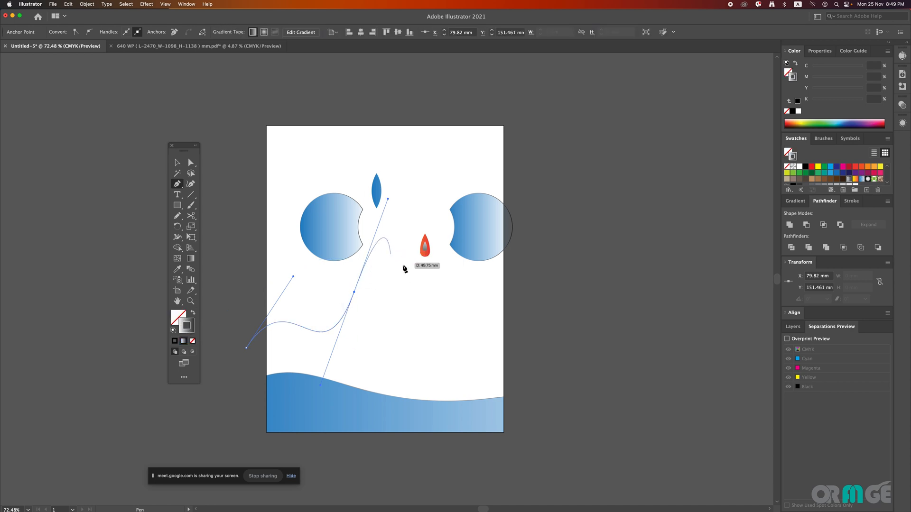
left_click(465, 291)
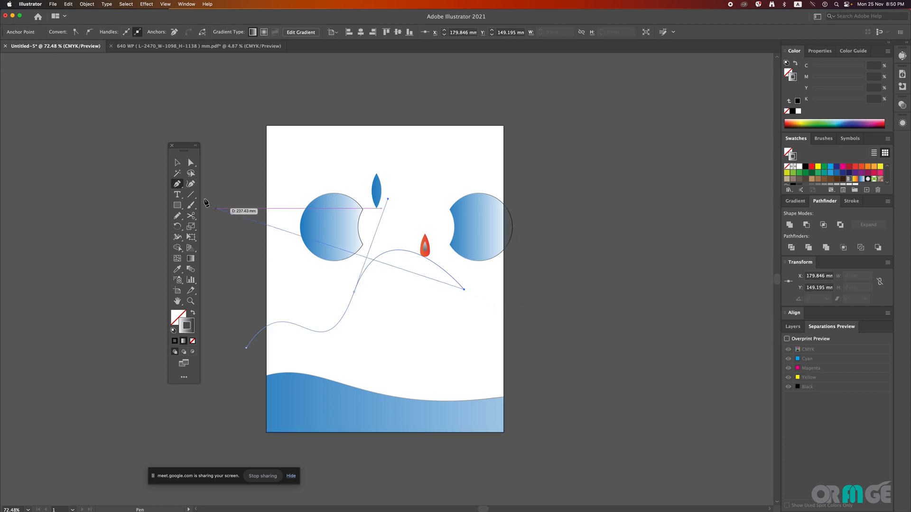
left_click(177, 162)
left_click(480, 300)
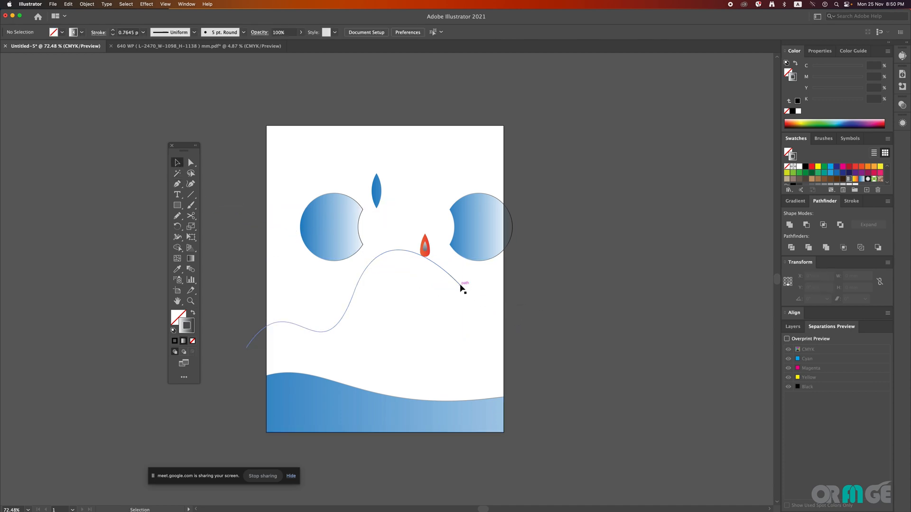
Step: Move the wavy line fully inside the artboard's width and duplicate it downward at equal spacing into a stack of 13 lines
left_click_drag(462, 287, 480, 298)
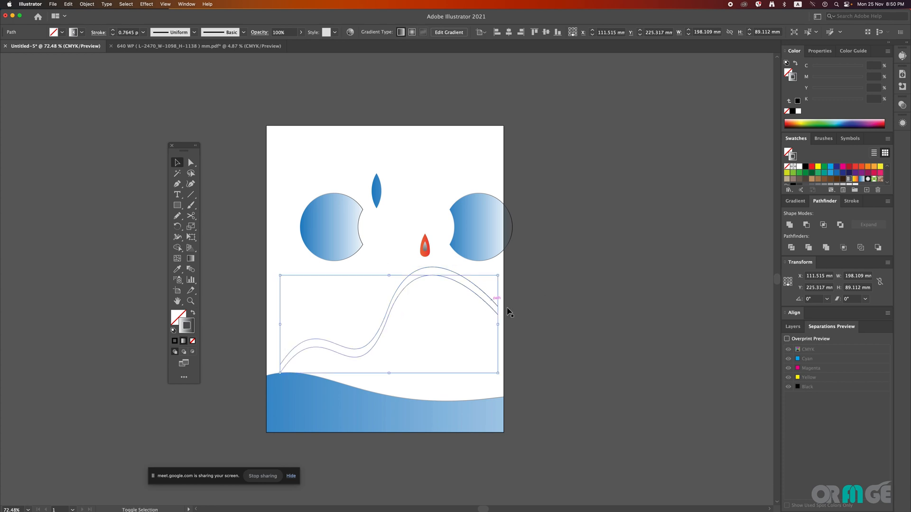
key("a")
key("ctrl+d")
key("ctrl+d")
key("ctrl+d")
key("ctrl+d")
key("ctrl+d")
key("ctrl+d")
key("ctrl+d")
key("ctrl+d")
key("ctrl+d")
key("ctrl+d")
key("ctrl+d")
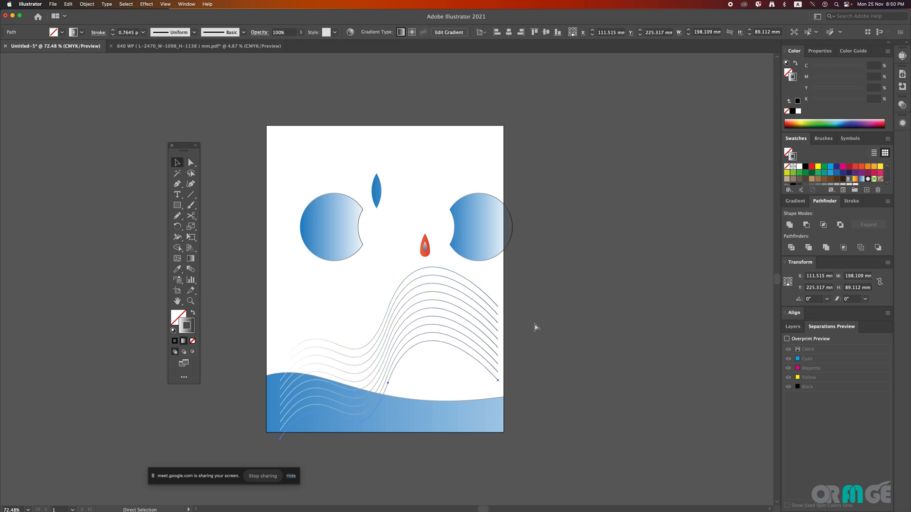
Step: Try grouping the wavy lines together with the clipped wave and lowering the group's opacity
key("v")
left_click_drag(520, 288, 443, 385)
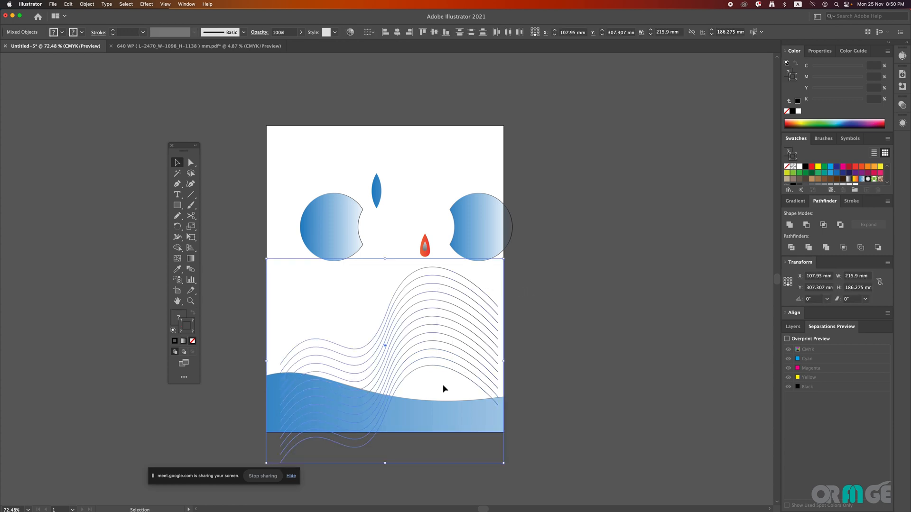
right_click(434, 289)
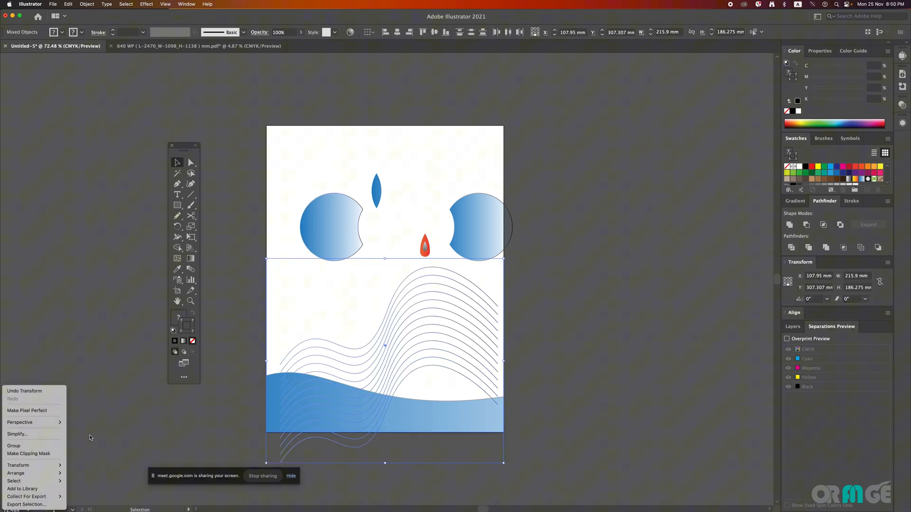
left_click(36, 446)
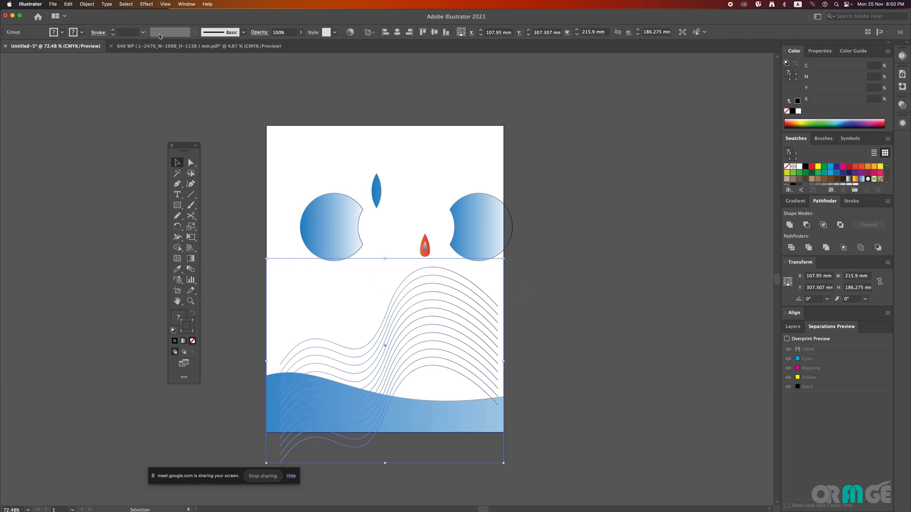
left_click(300, 32)
left_click(281, 43)
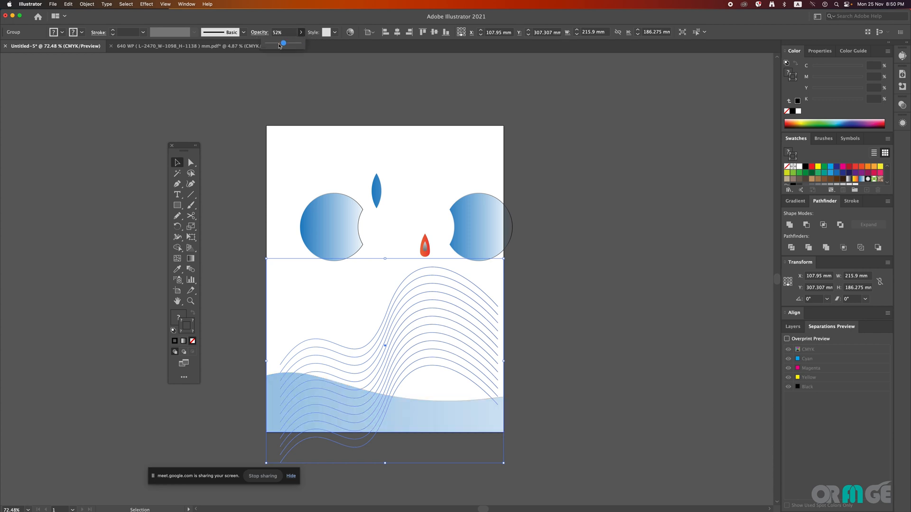
left_click(550, 280)
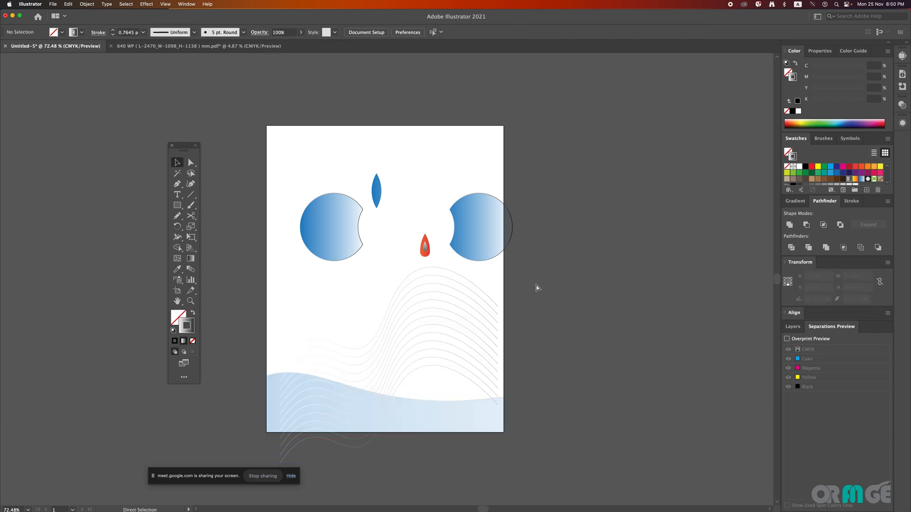
Step: Undo the opacity changes and the grouping of the wavy lines with the clipped wave
key("super+z")
left_click(526, 300)
left_click(480, 295)
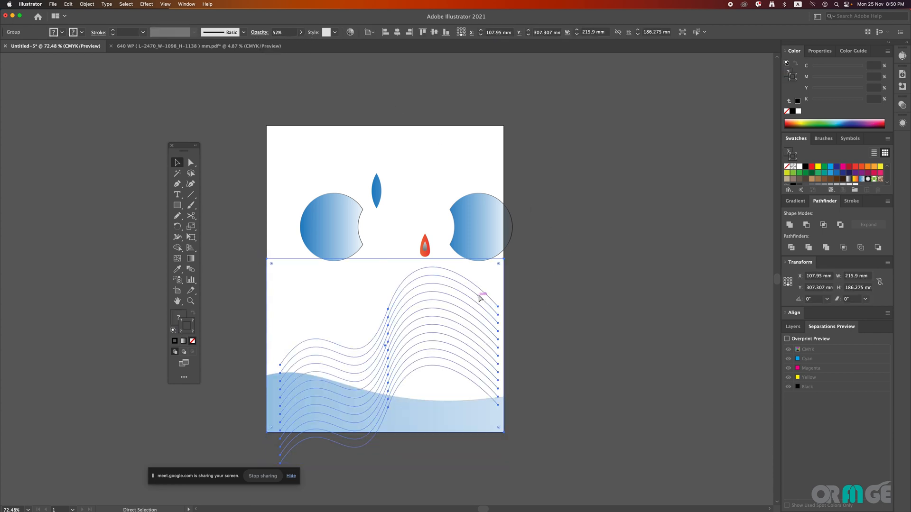
key("super+z")
left_click(543, 308)
left_click(486, 297)
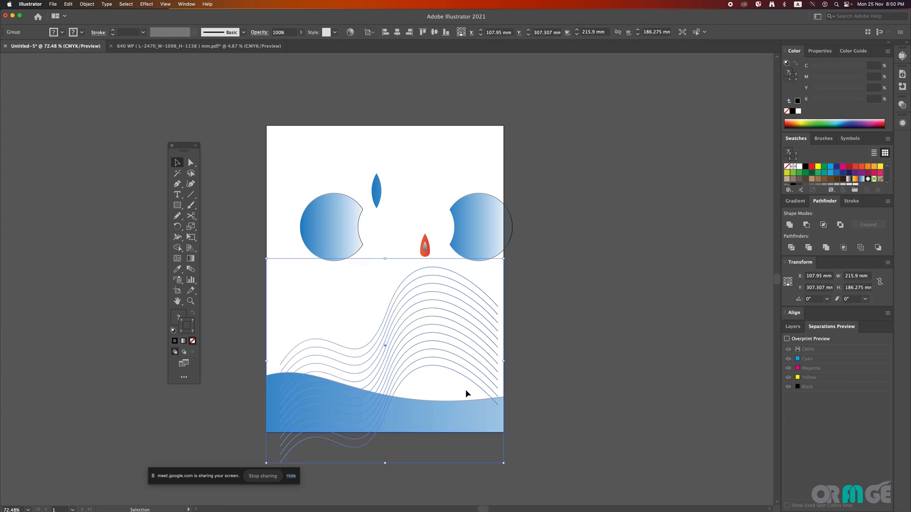
left_click(503, 399)
Step: Lock the clipped wave and group all the wavy lines
left_click(479, 409)
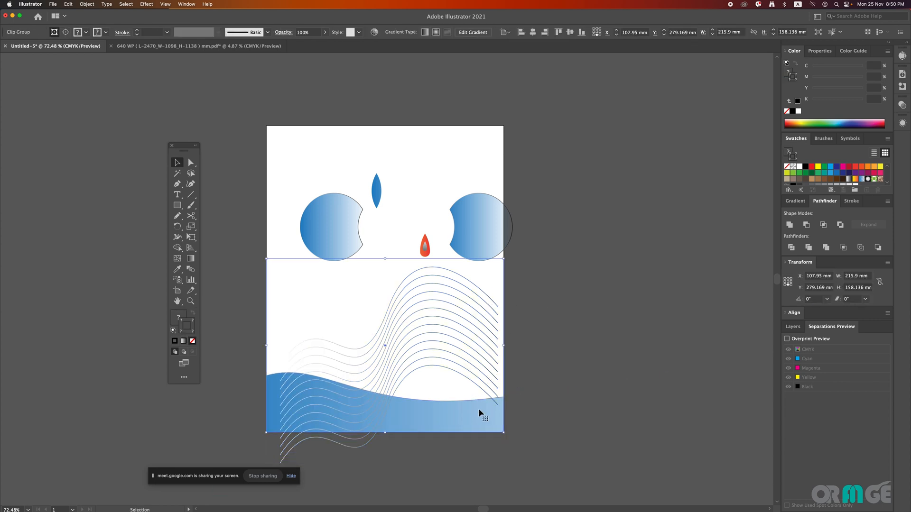
key("super+2")
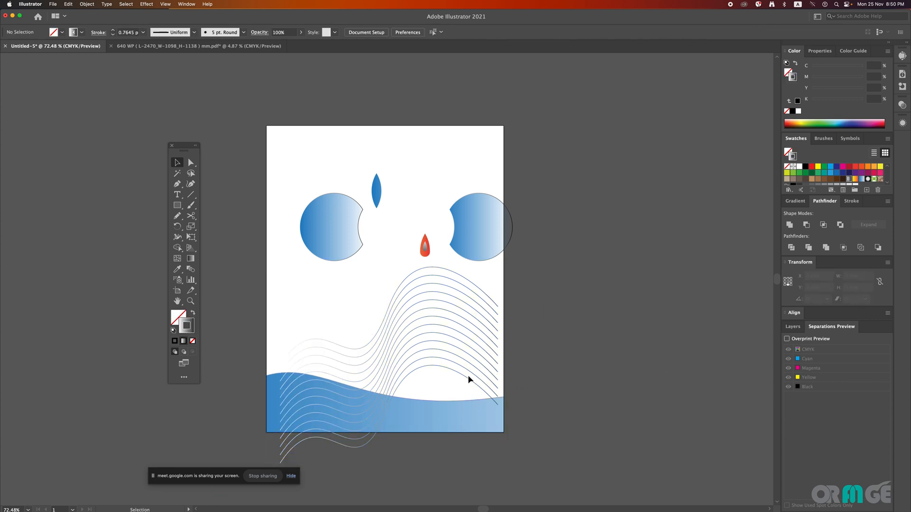
left_click(467, 375)
left_click(471, 270)
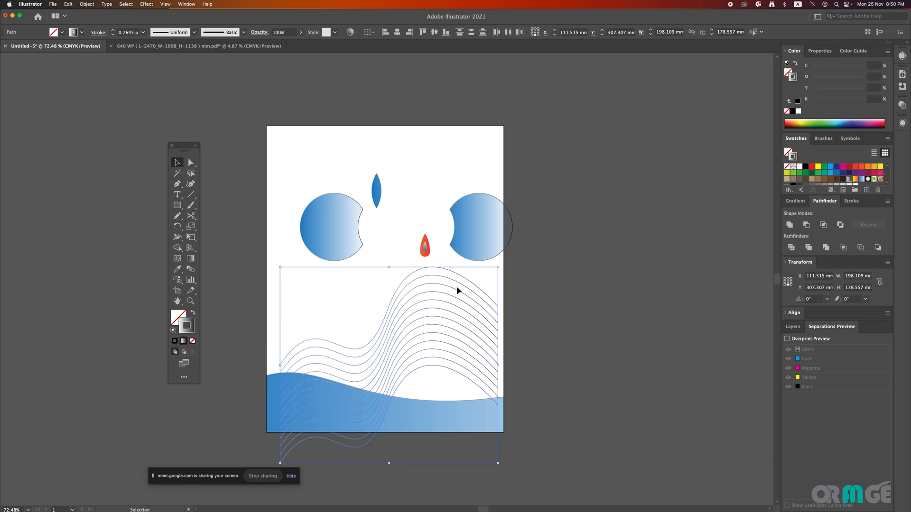
right_click(457, 288)
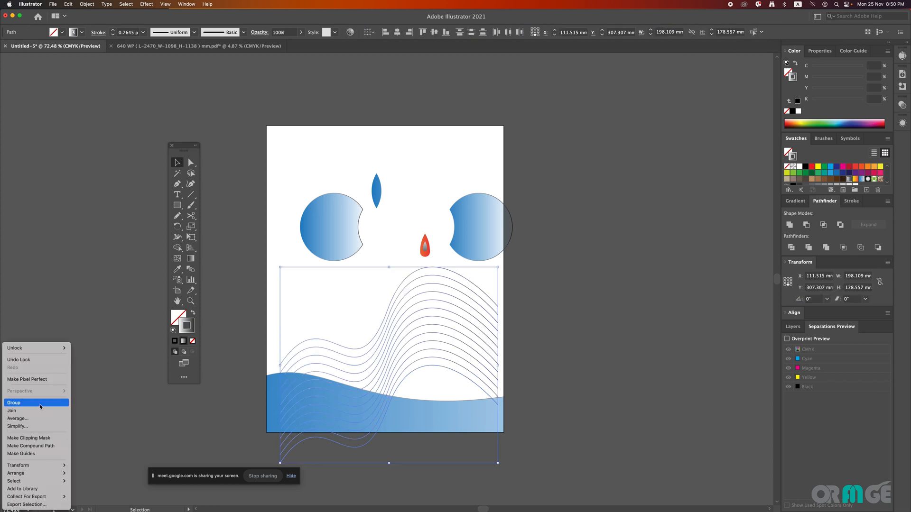
left_click(41, 403)
Step: Lower the opacity of the wavy line group and move it over the artboard's upper right area
left_click(301, 33)
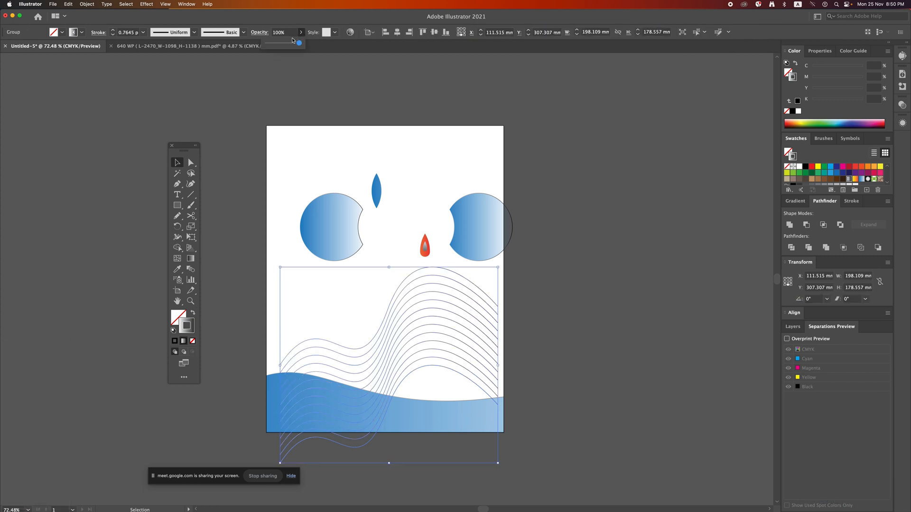
left_click(532, 339)
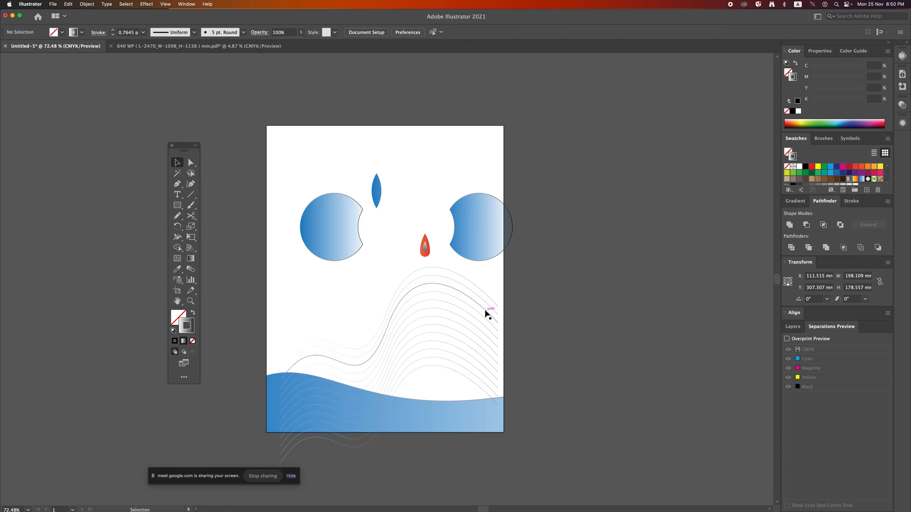
left_click_drag(484, 309, 540, 149)
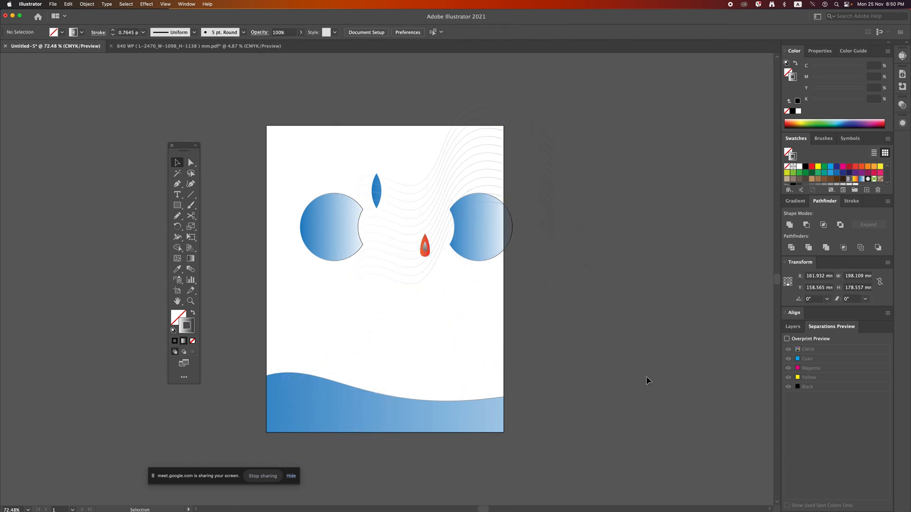
Step: Move both notched gradient circles off the artboard to its lower right, and shift the blue leaf shape up onto the artboard's top edge
scroll(501, 263, "up", 2)
left_click(506, 269)
left_click_drag(506, 269, 627, 378)
left_click_drag(326, 248, 624, 425)
left_click_drag(388, 203, 388, 130)
left_click(424, 166)
Step: Activate the Pen tool
left_click(174, 186)
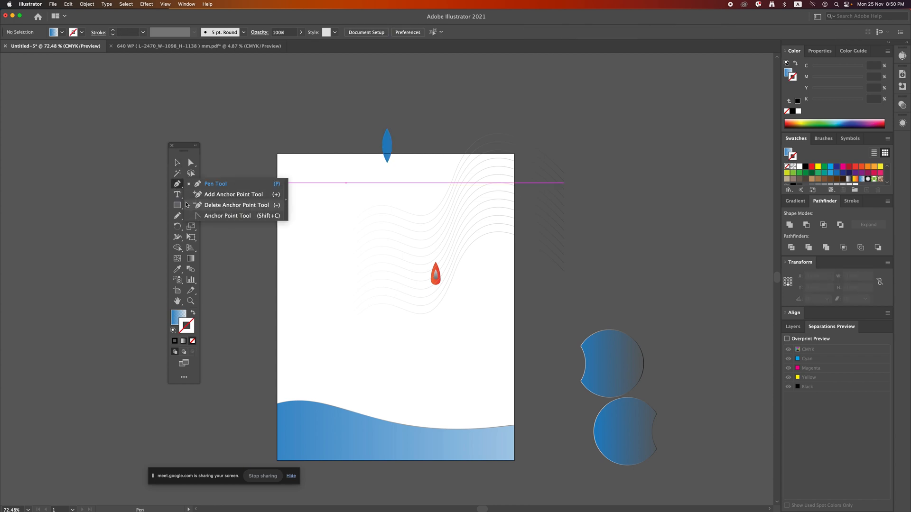
left_click(215, 183)
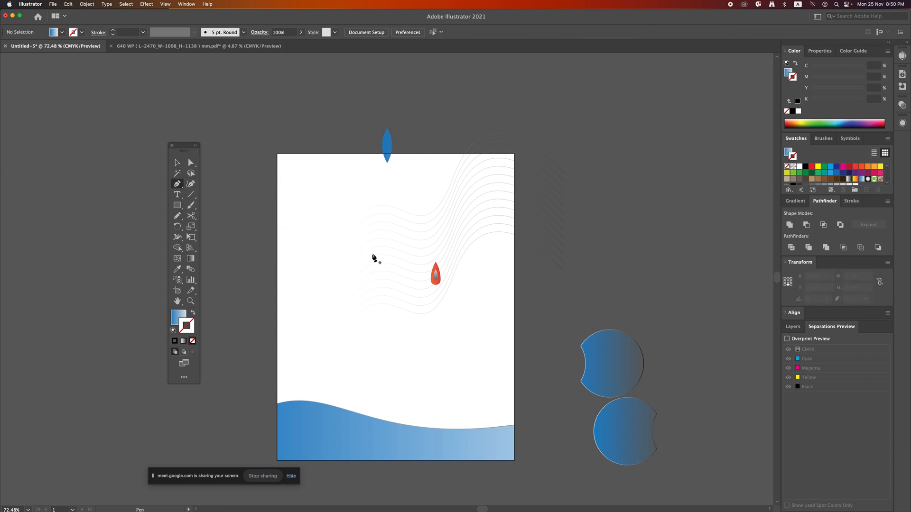